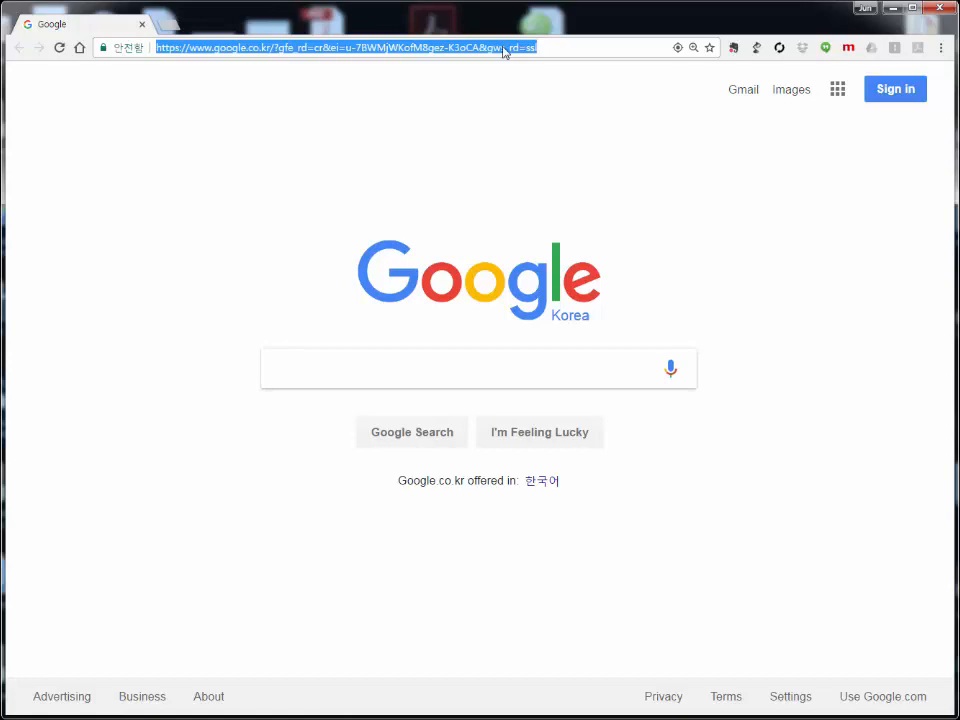
Step: Load the Wix home page at wix.com in Chrome
{"action": "type", "text": "wix.com"}
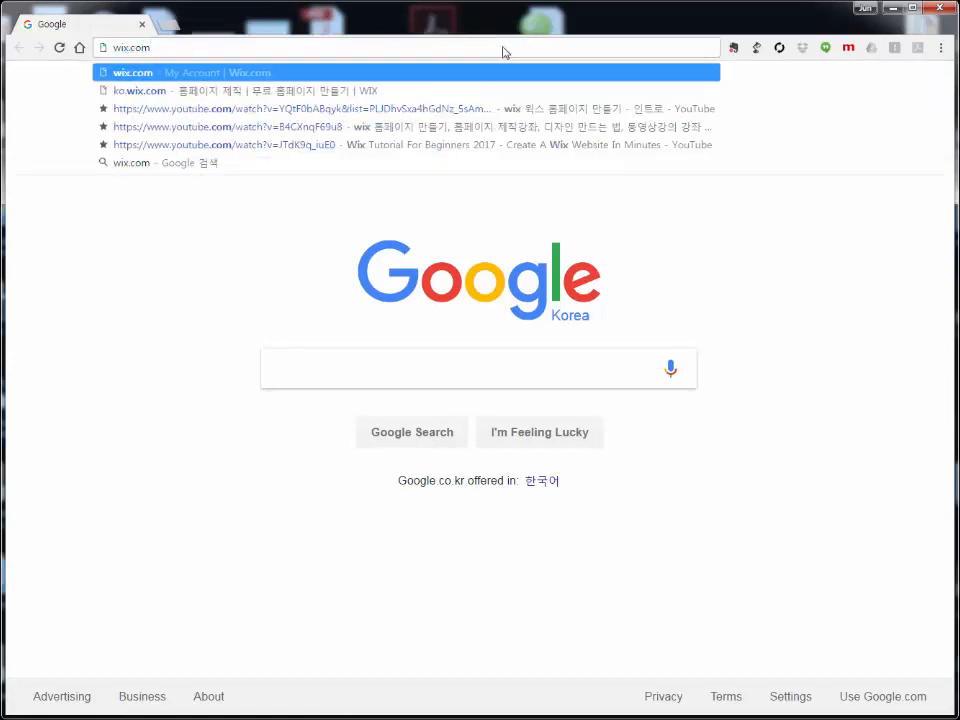
{"action": "key", "text": "Return"}
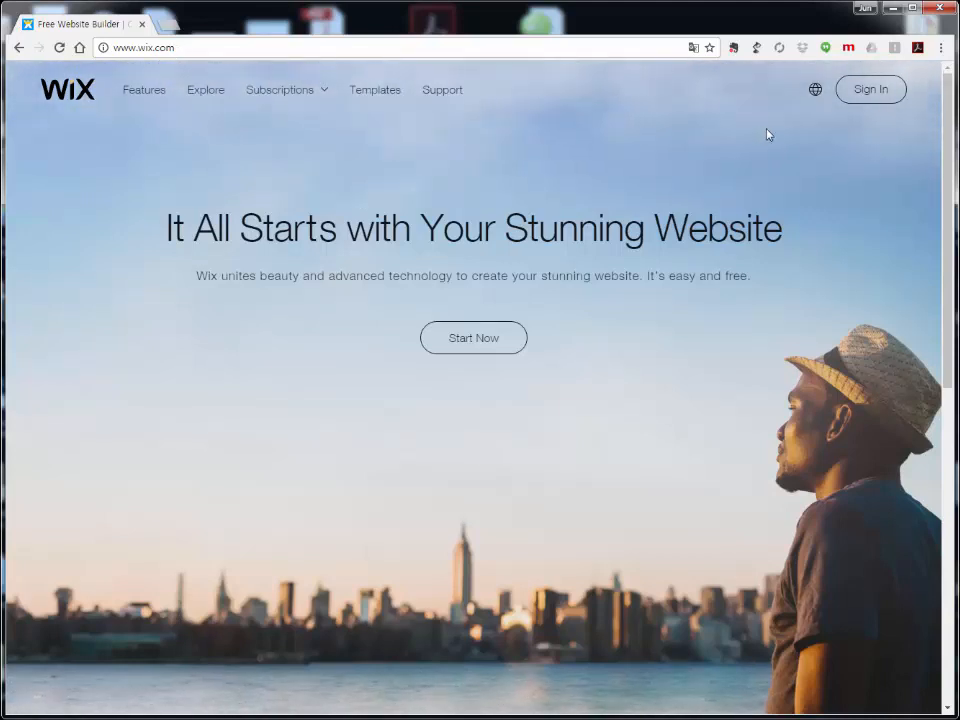
Step: Check the site language list, then go to the Wix Log In page
{"action": "left_click", "coordinate": [814, 90]}
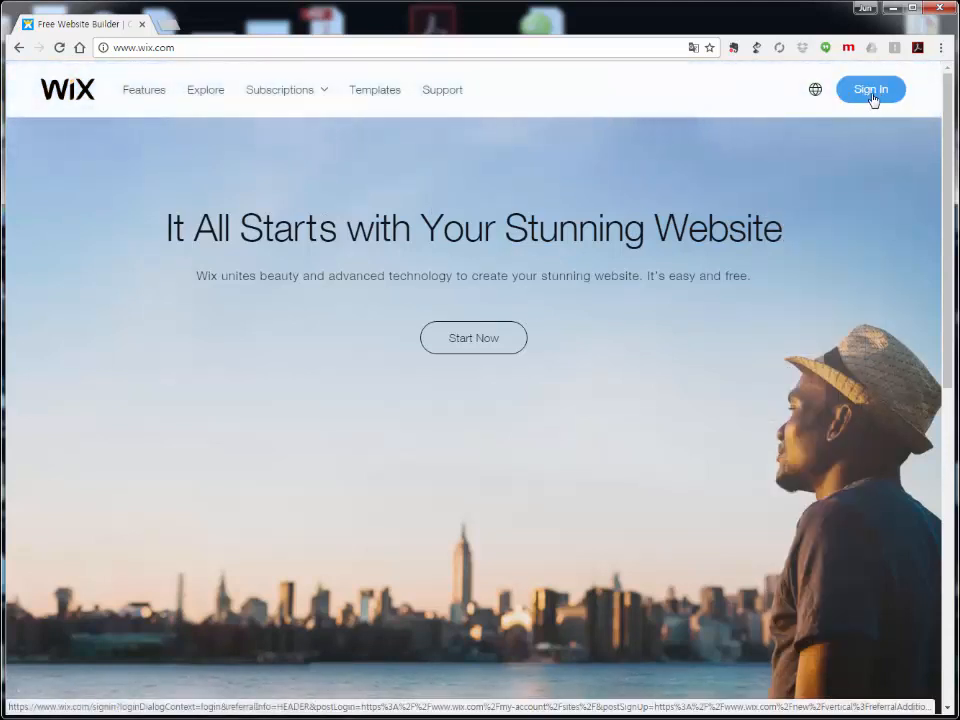
{"action": "left_click", "coordinate": [871, 93]}
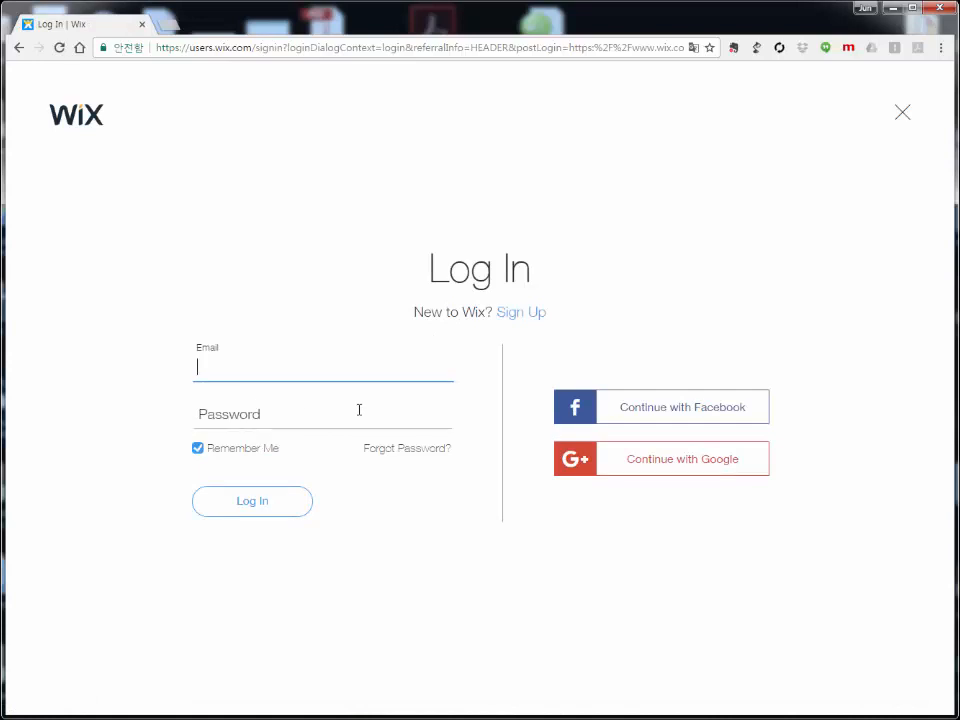
Step: Switch to Sign Up and enter the account e-mail address in both e-mail fields
{"action": "left_click", "coordinate": [524, 314]}
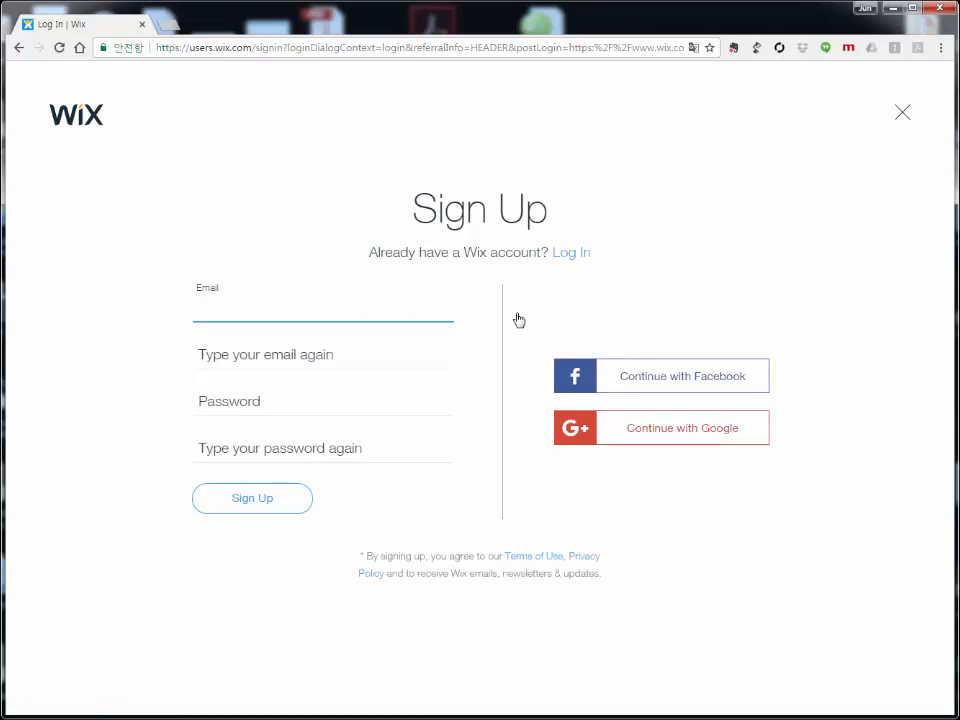
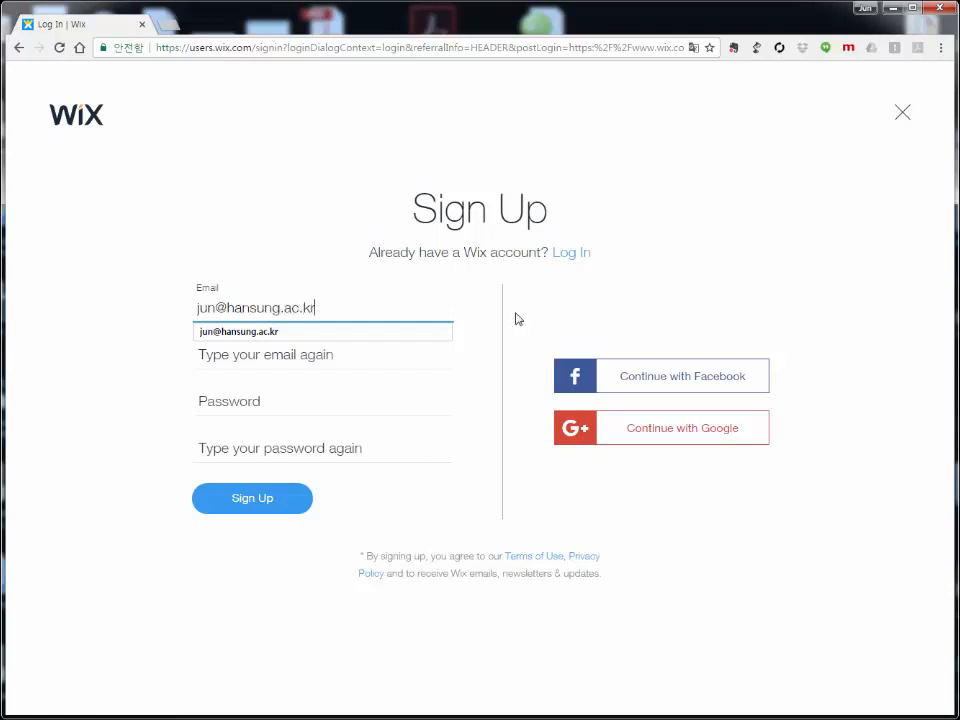
{"action": "left_click", "coordinate": [370, 372]}
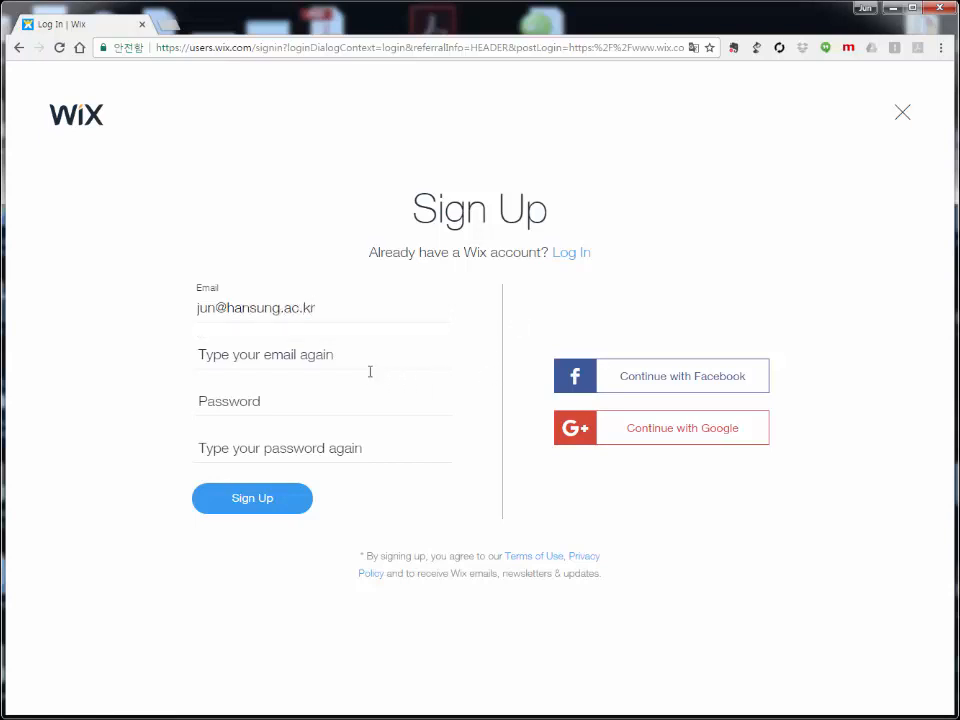
{"action": "left_click", "coordinate": [267, 352]}
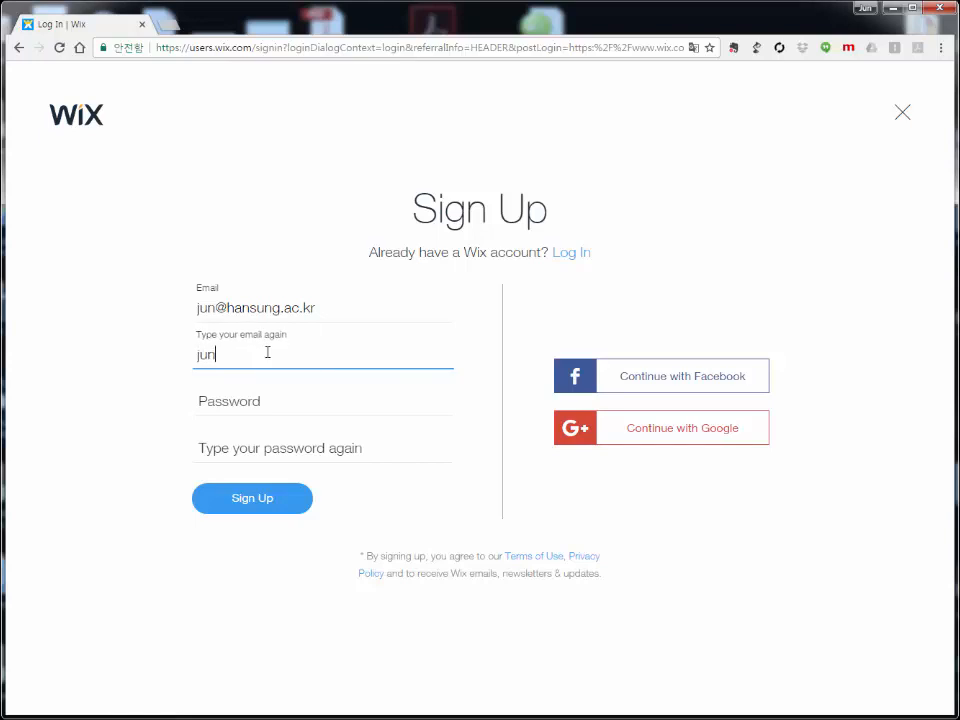
Step: Enter and confirm the account password, then submit the registration
{"action": "left_click", "coordinate": [256, 399]}
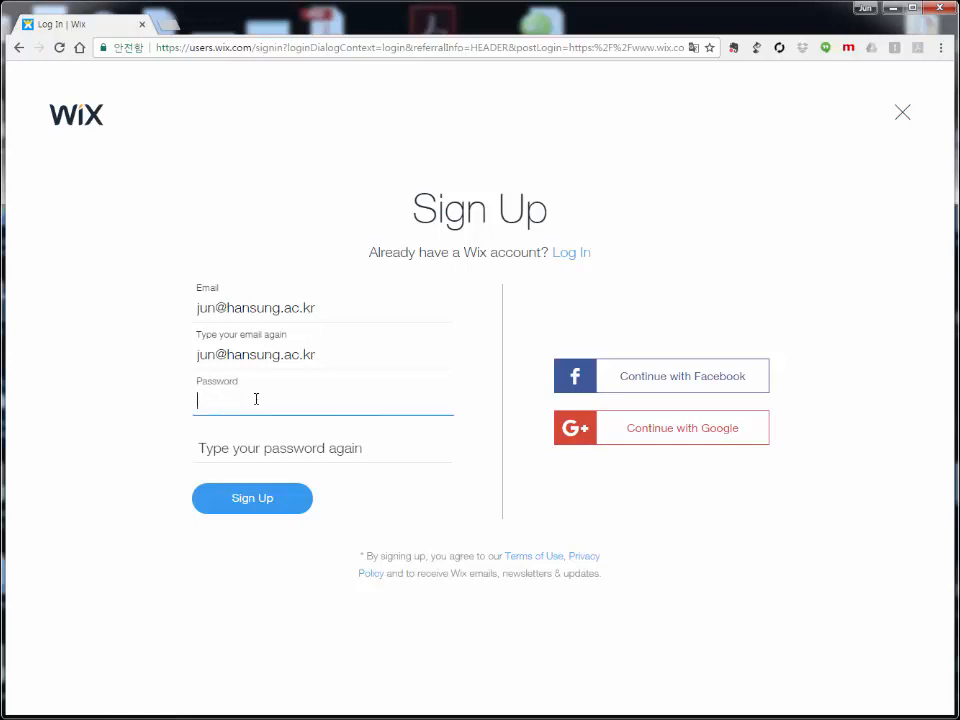
{"action": "type", "text": "******"}
{"action": "left_click", "coordinate": [246, 452]}
{"action": "type", "text": "******"}
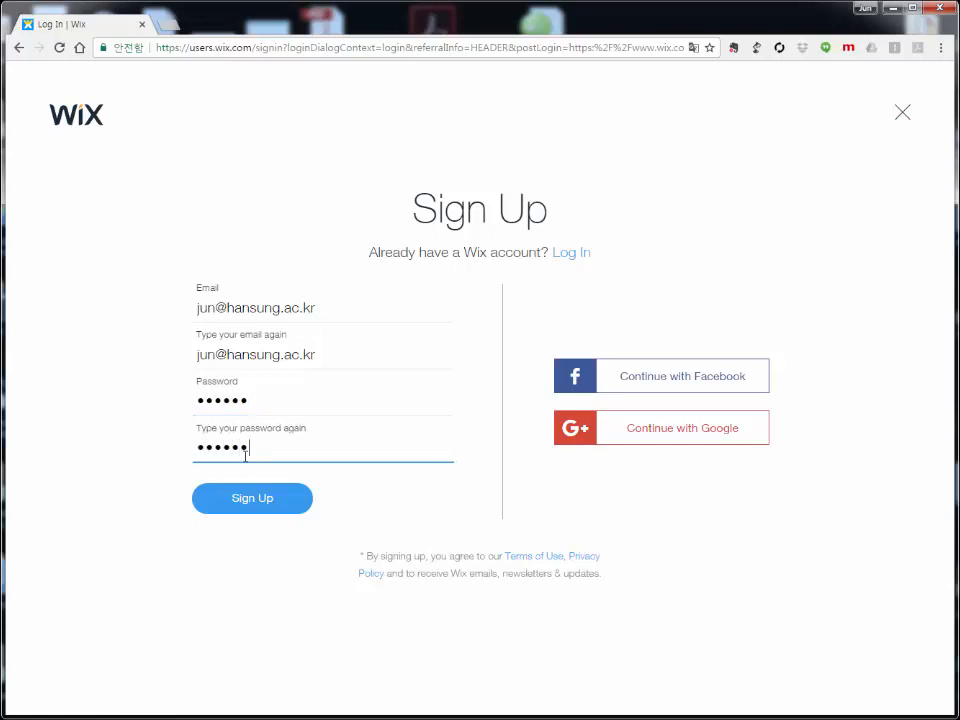
{"action": "left_click", "coordinate": [250, 506]}
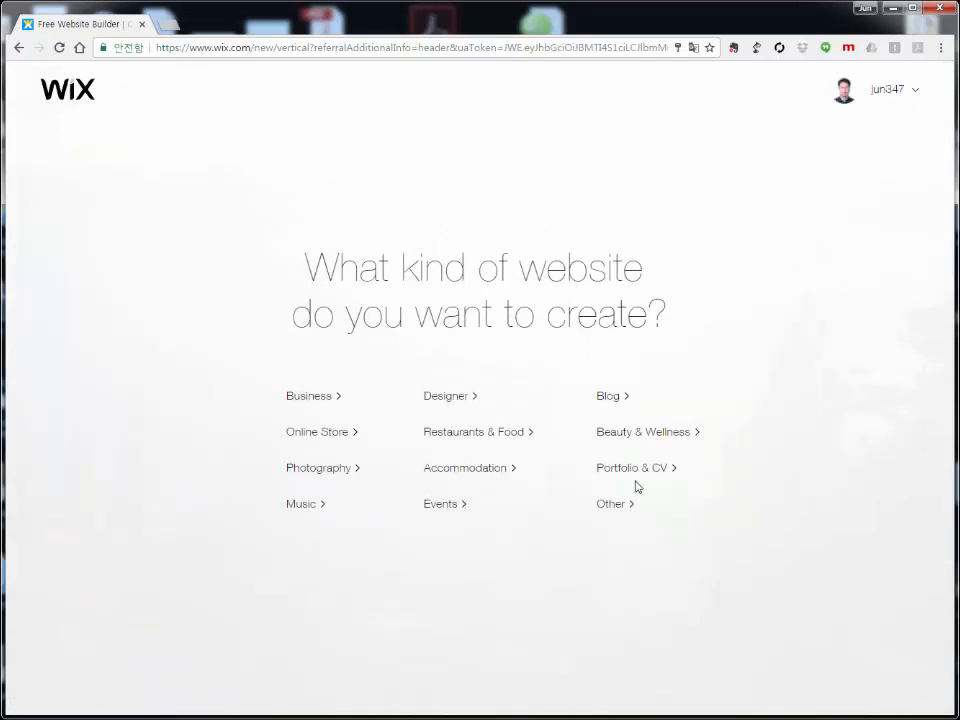
{"action": "mouse_move", "coordinate": [867, 98]}
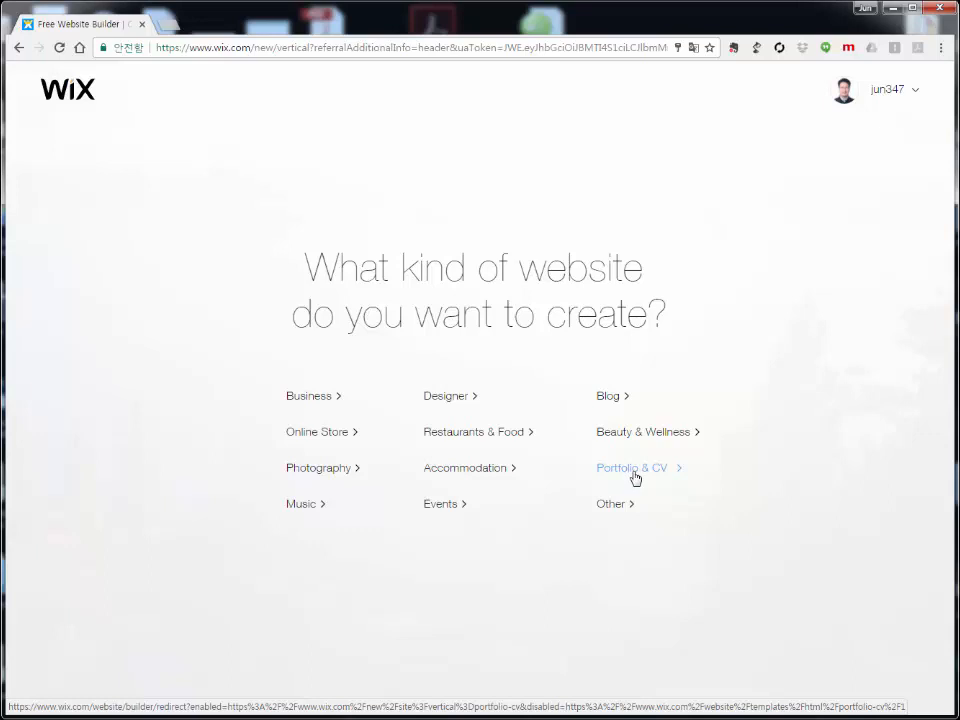
Step: Choose Portfolio & CV as the website type
{"action": "left_click", "coordinate": [635, 478]}
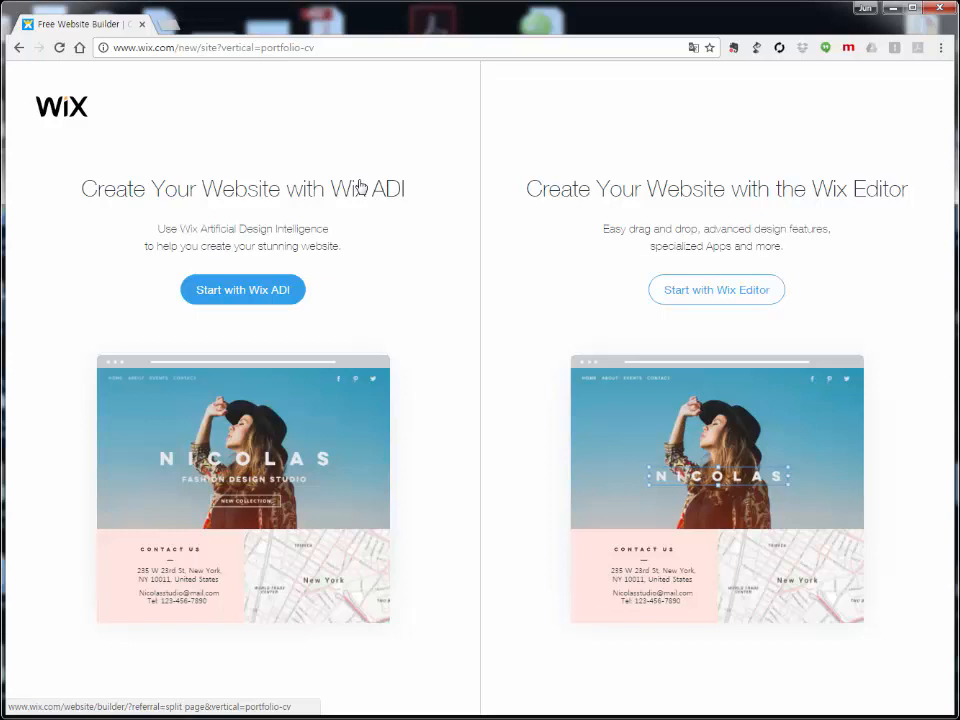
Step: Start with Wix ADI and pick Resume as the kind of site
{"action": "left_click", "coordinate": [258, 292]}
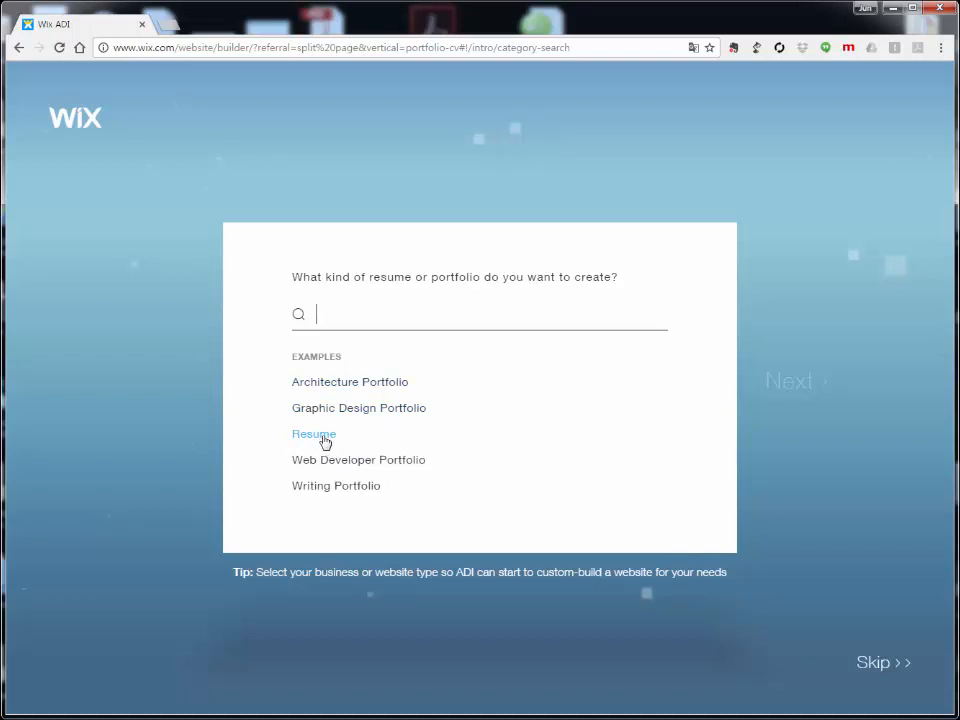
{"action": "left_click", "coordinate": [320, 441]}
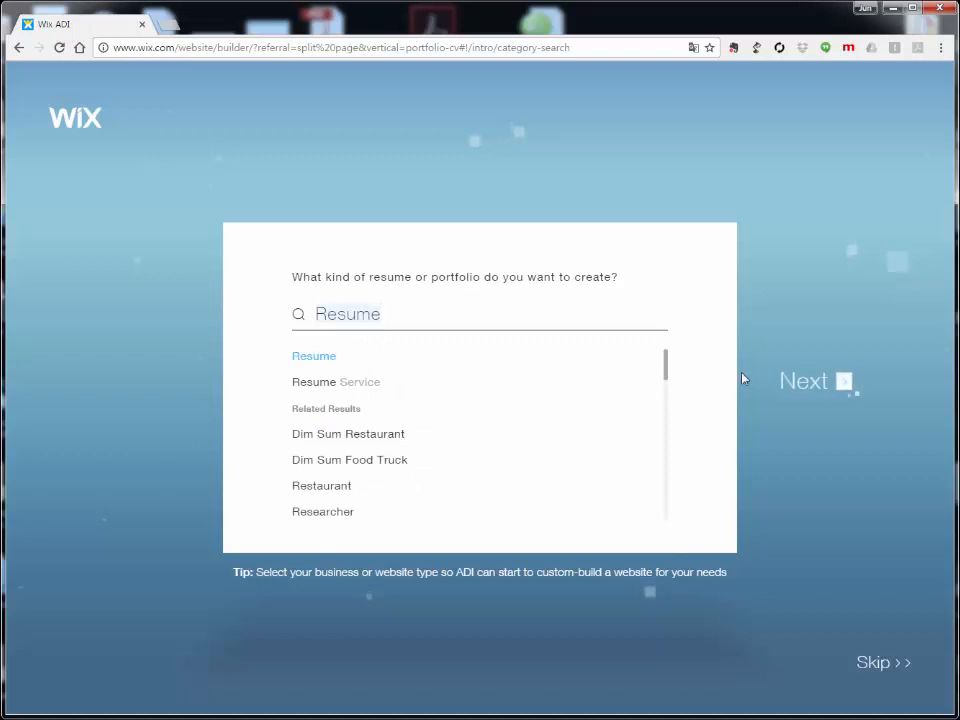
{"action": "left_click", "coordinate": [820, 389]}
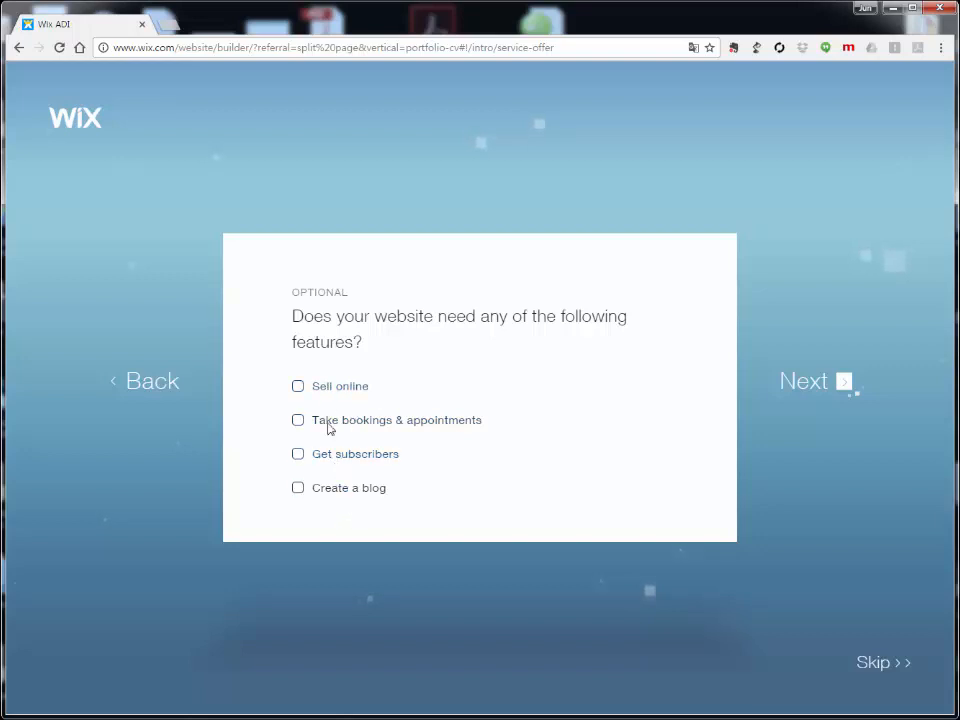
Step: Skip the optional features and enter the owner's full name
{"action": "left_click", "coordinate": [812, 382]}
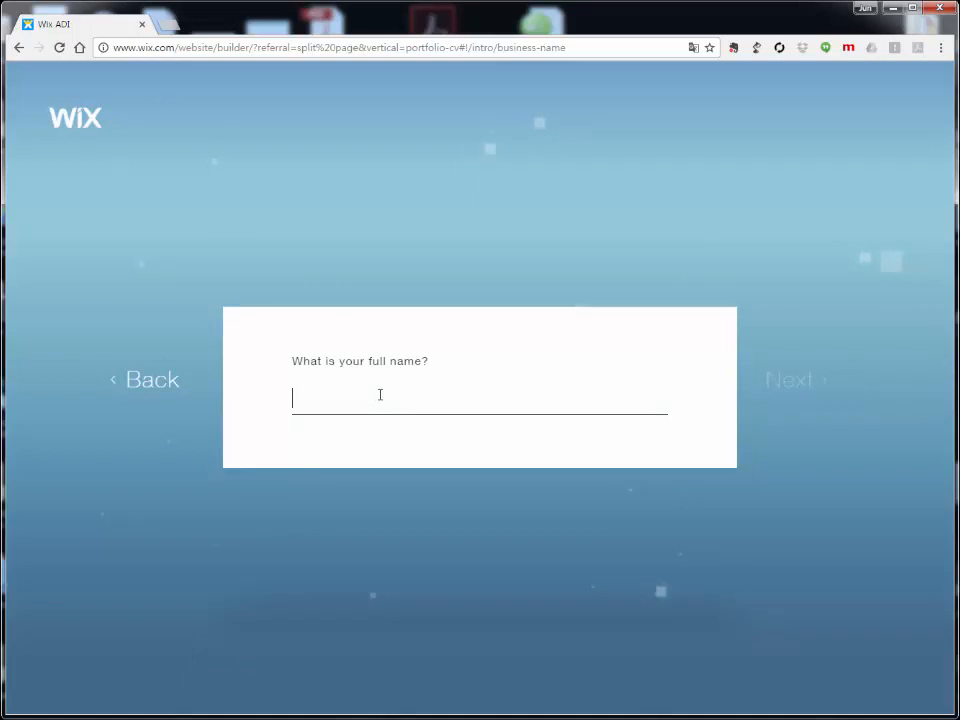
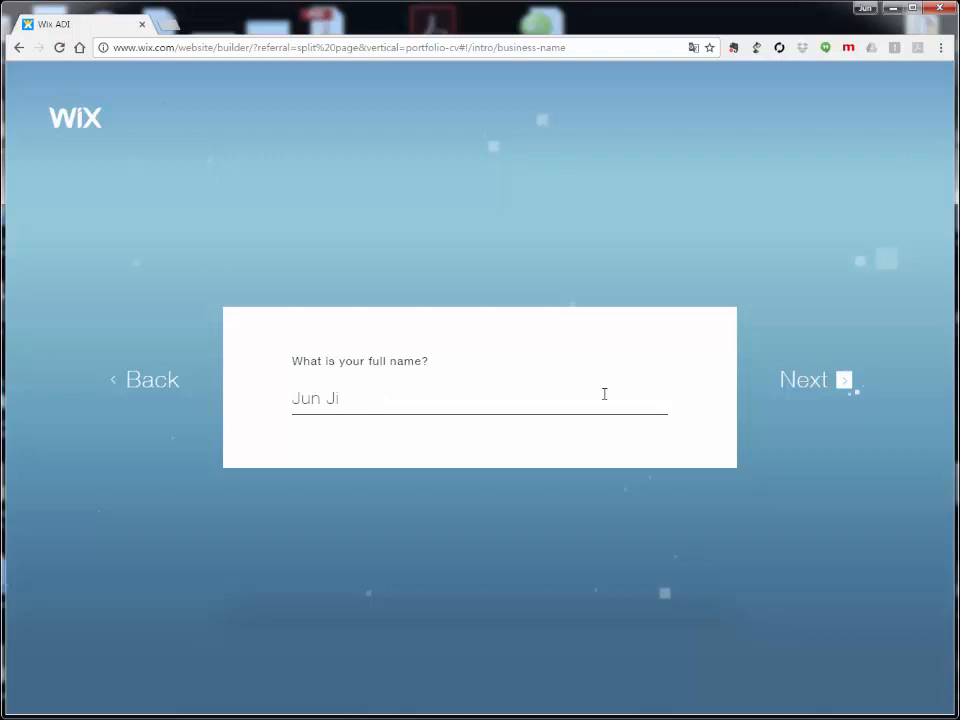
{"action": "left_click", "coordinate": [819, 388]}
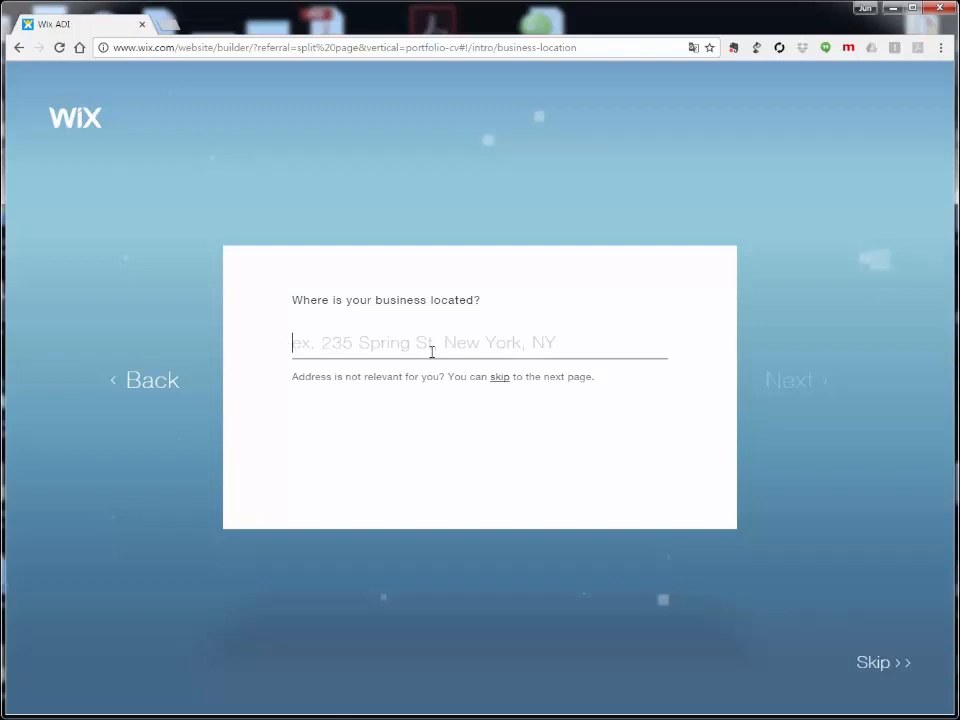
Step: Set the business location to the matching Seoul neighbourhood suggestion
{"action": "type", "text": "Seoul"}
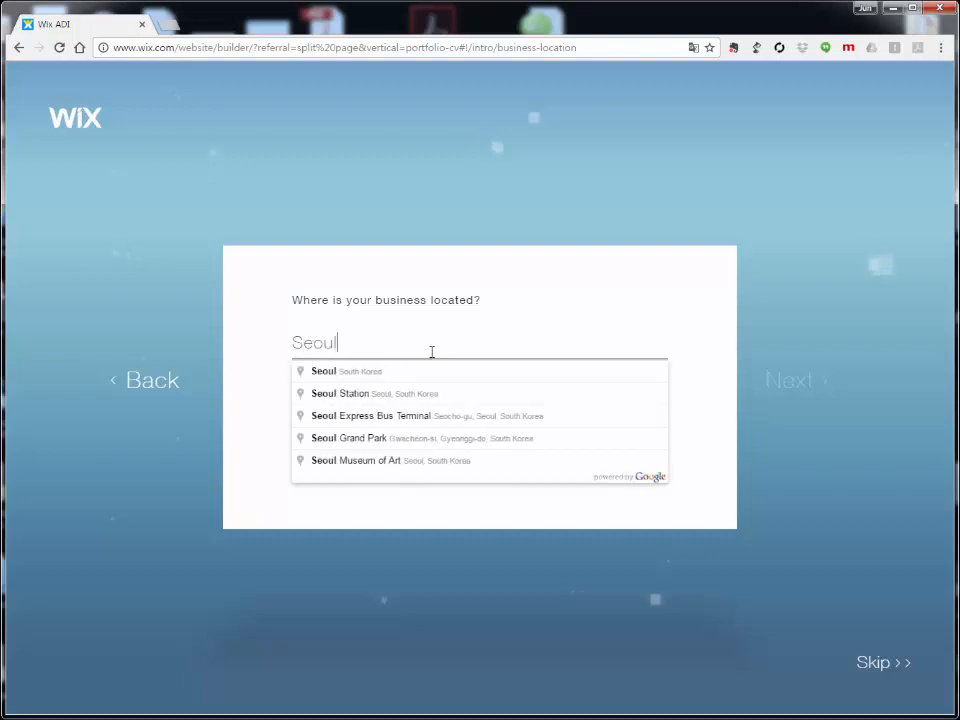
{"action": "type", "text": " Sung"}
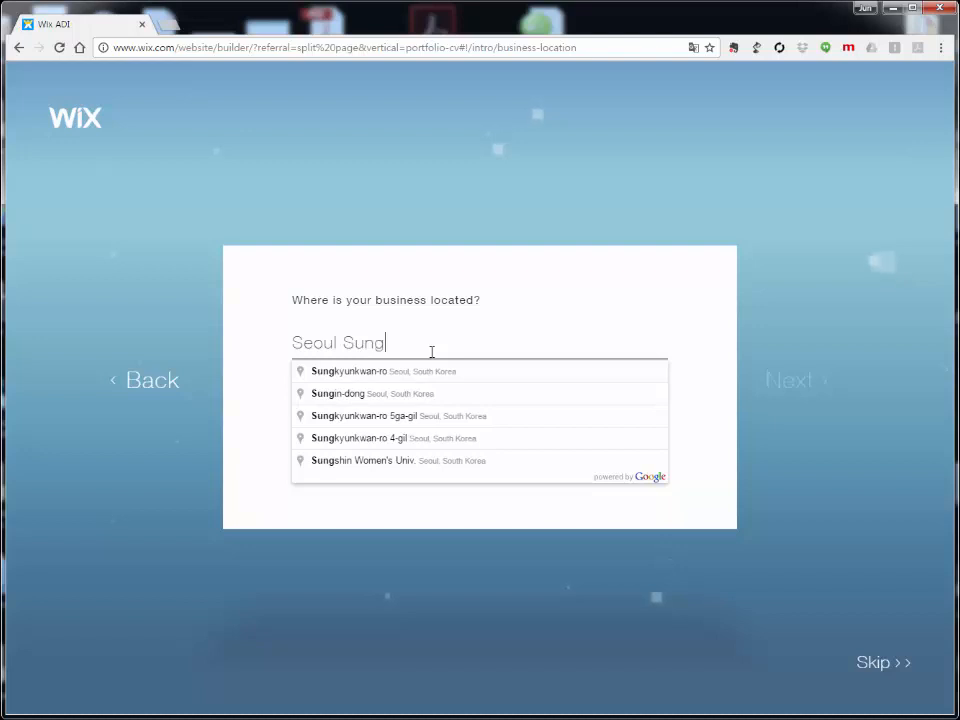
{"action": "type", "text": "buk"}
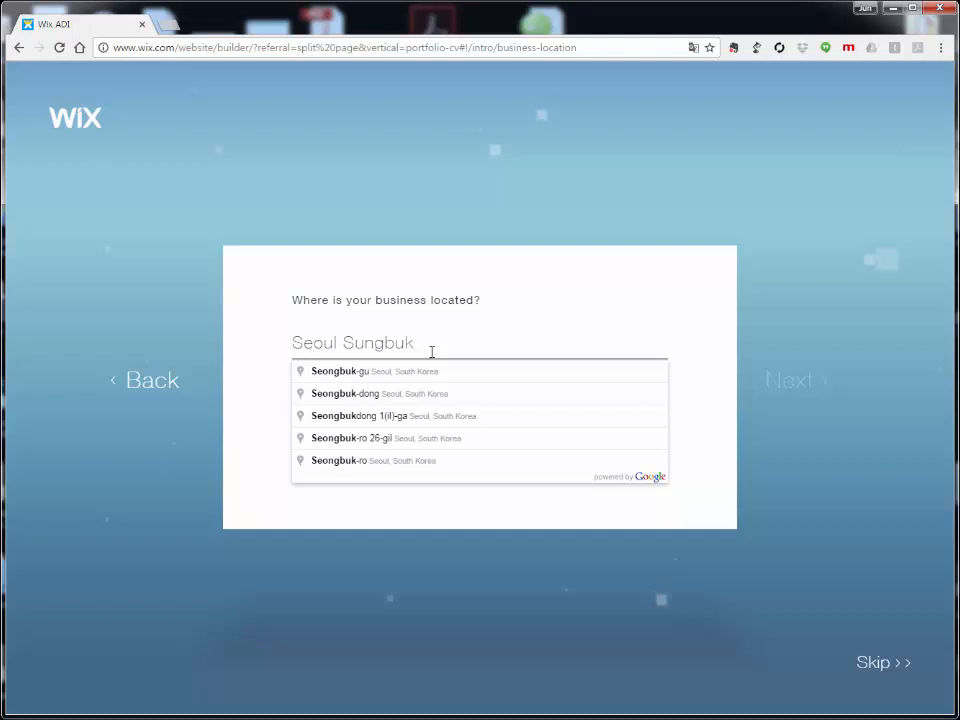
{"action": "type", "text": "-"}
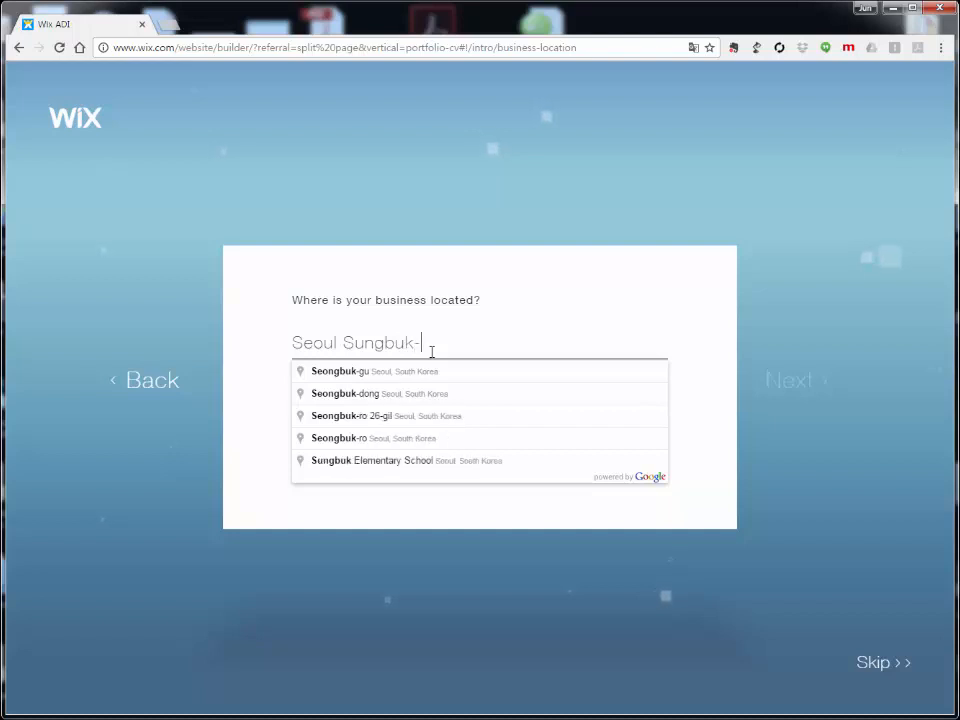
{"action": "type", "text": "gu"}
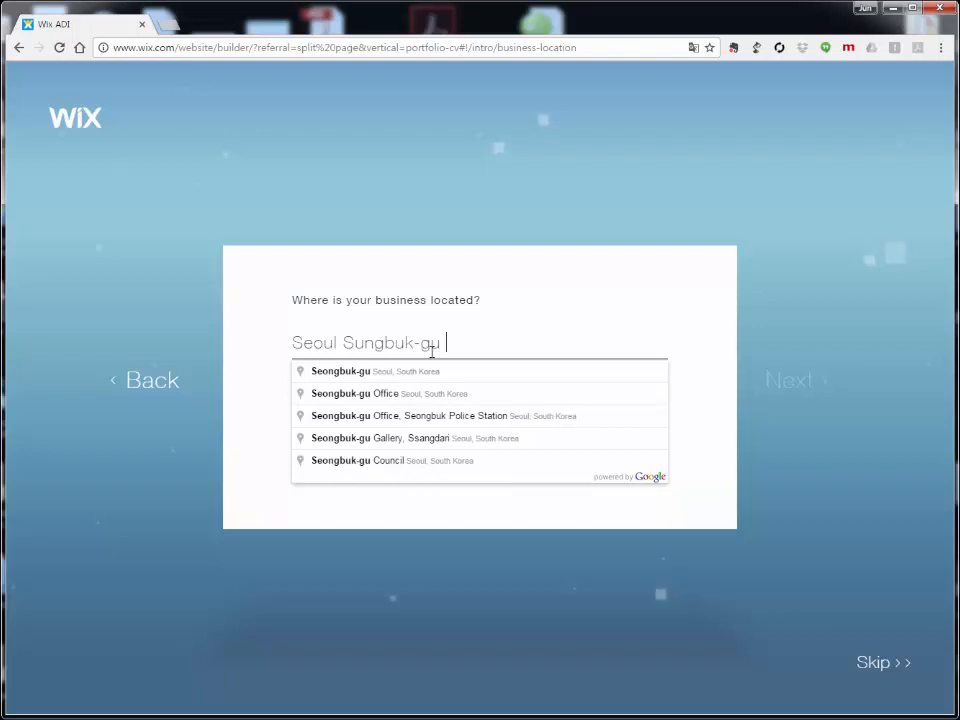
{"action": "type", "text": " Sam"}
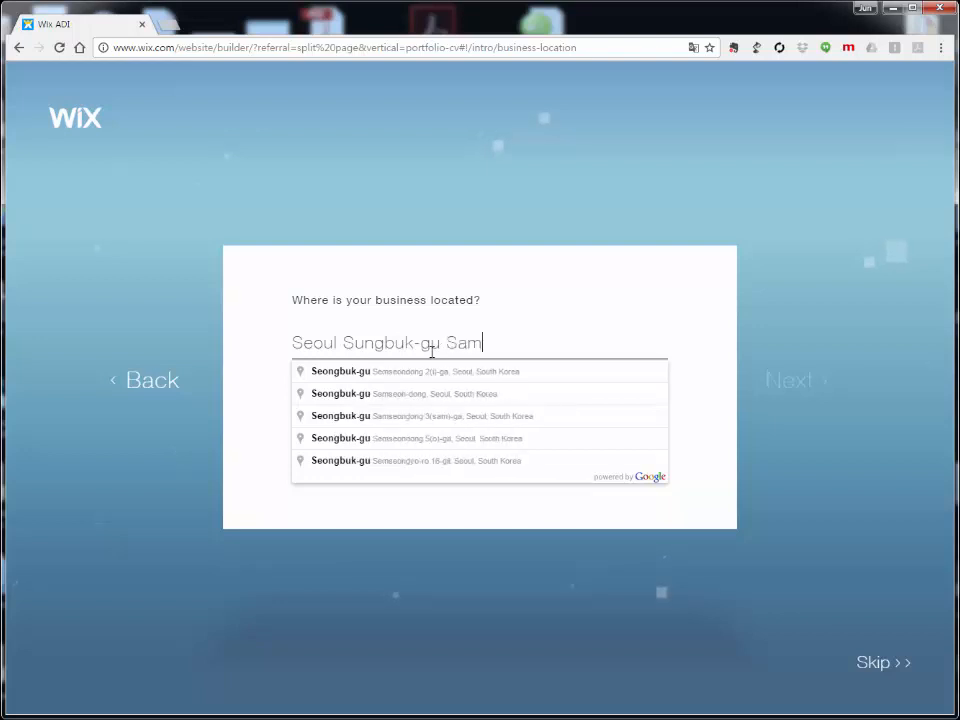
{"action": "type", "text": "s"}
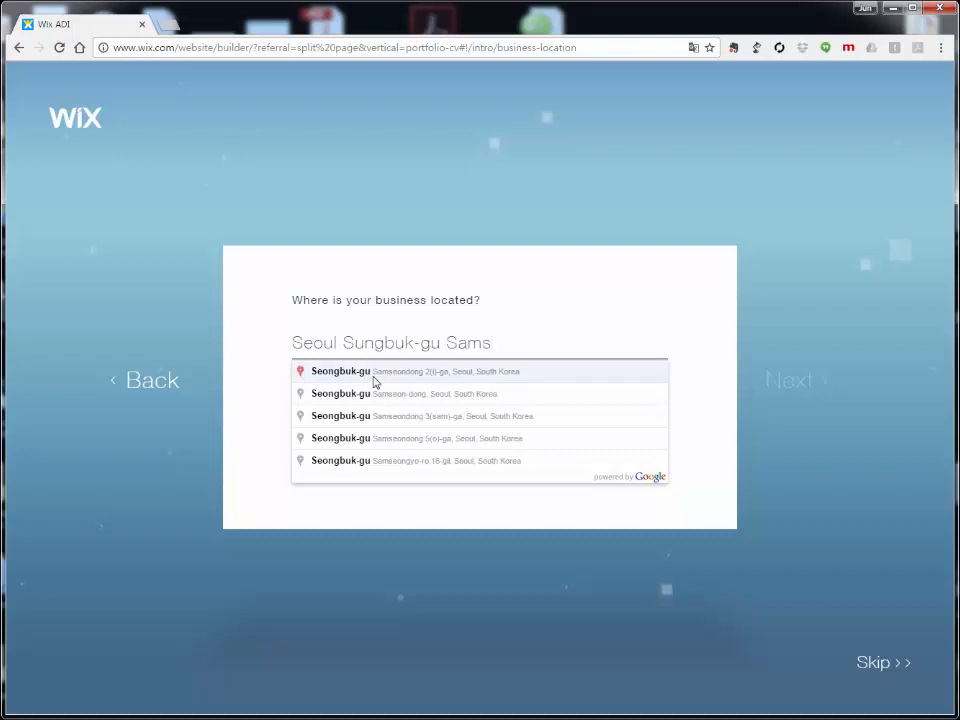
{"action": "left_click", "coordinate": [397, 394]}
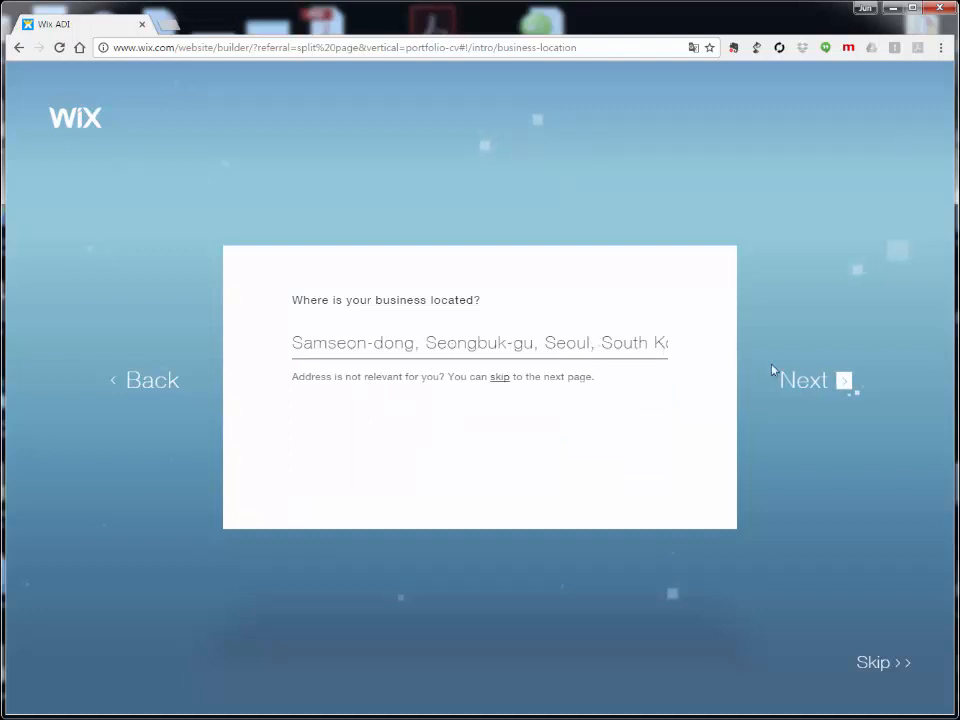
{"action": "left_click", "coordinate": [816, 389]}
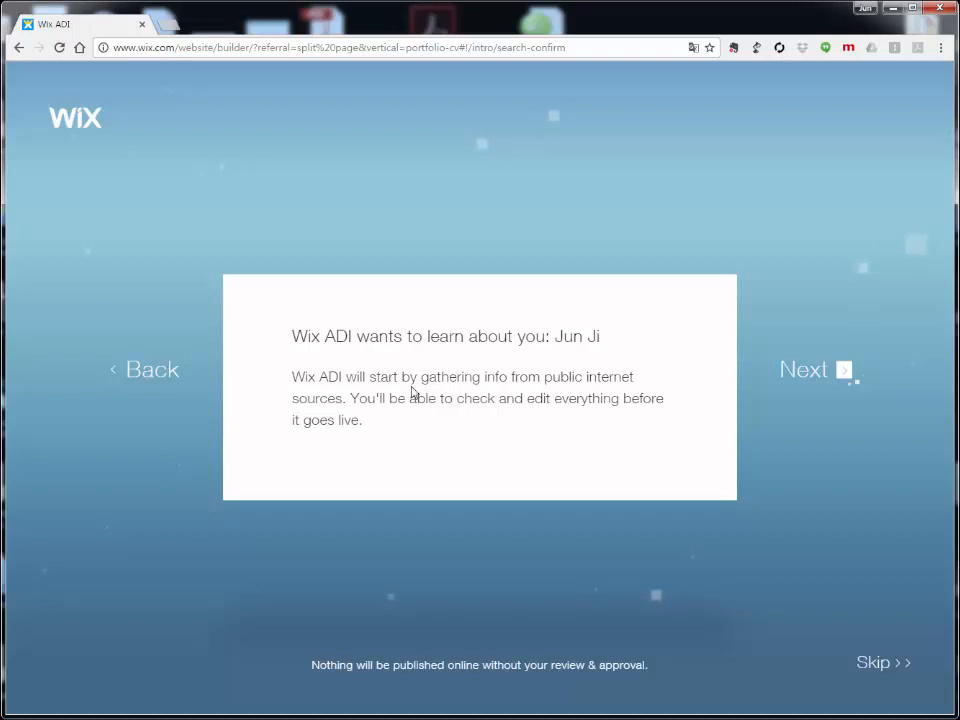
Step: Accept the Wix ADI info-gathering notice and continue
{"action": "left_click", "coordinate": [828, 376]}
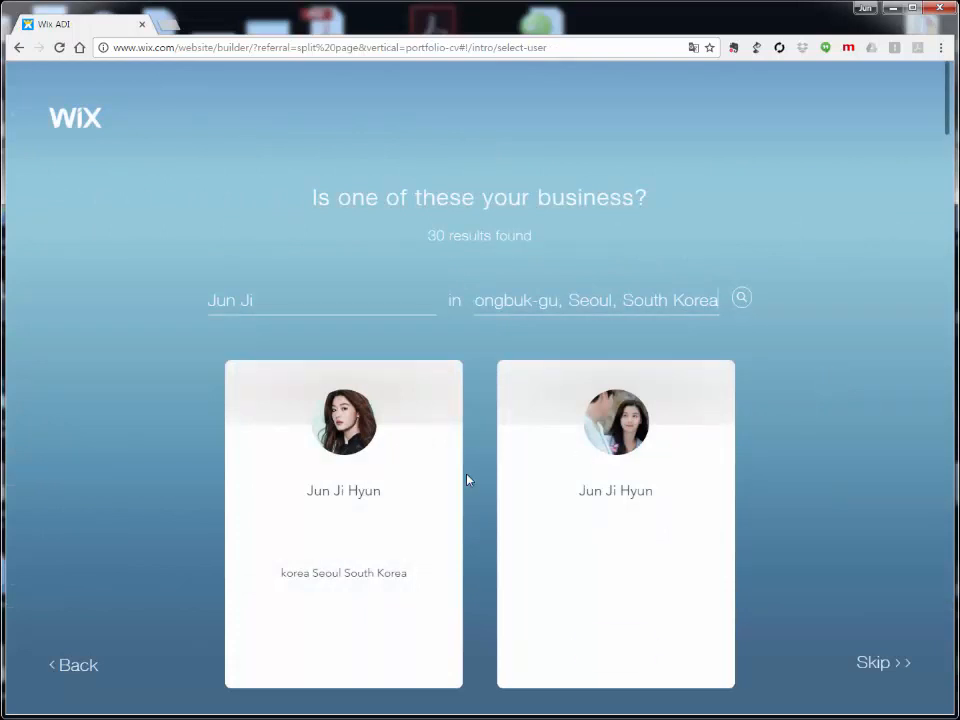
Step: Skip the list of matching business listings
{"action": "mouse_move", "coordinate": [321, 516]}
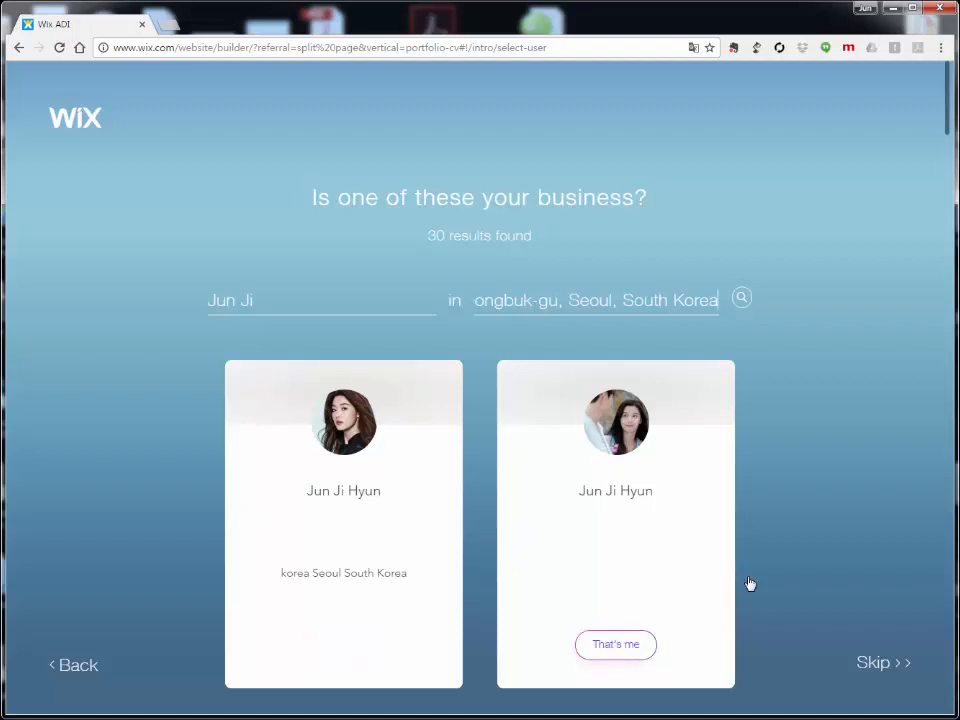
{"action": "left_click", "coordinate": [873, 663]}
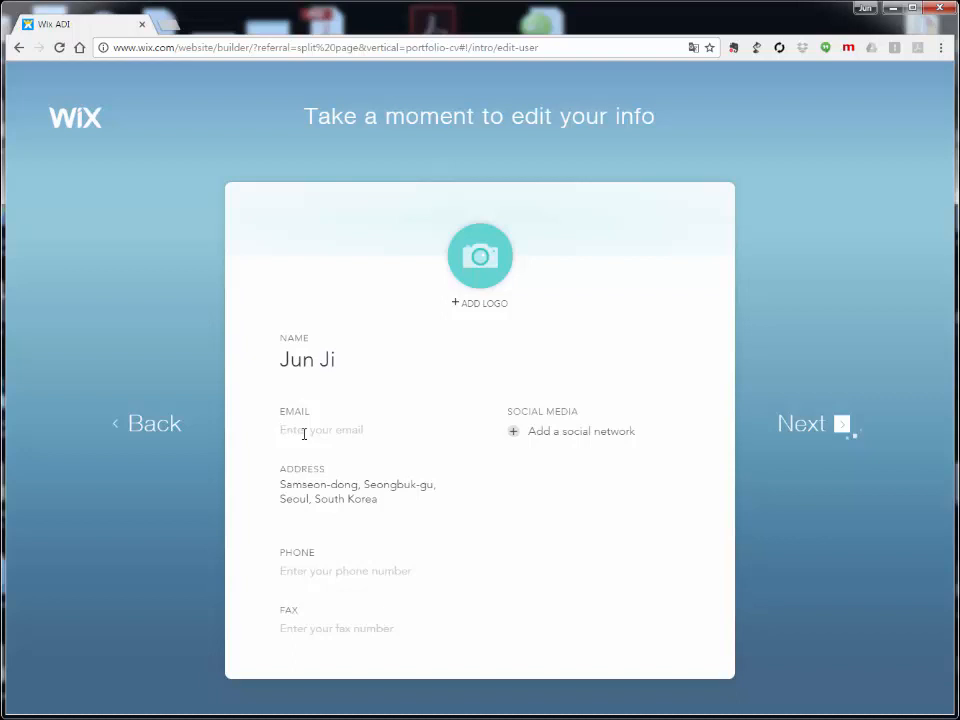
Step: Enter the contact e-mail and phone number, add a social network field, and continue to ADI
{"action": "left_click", "coordinate": [304, 434]}
{"action": "left_click", "coordinate": [515, 432]}
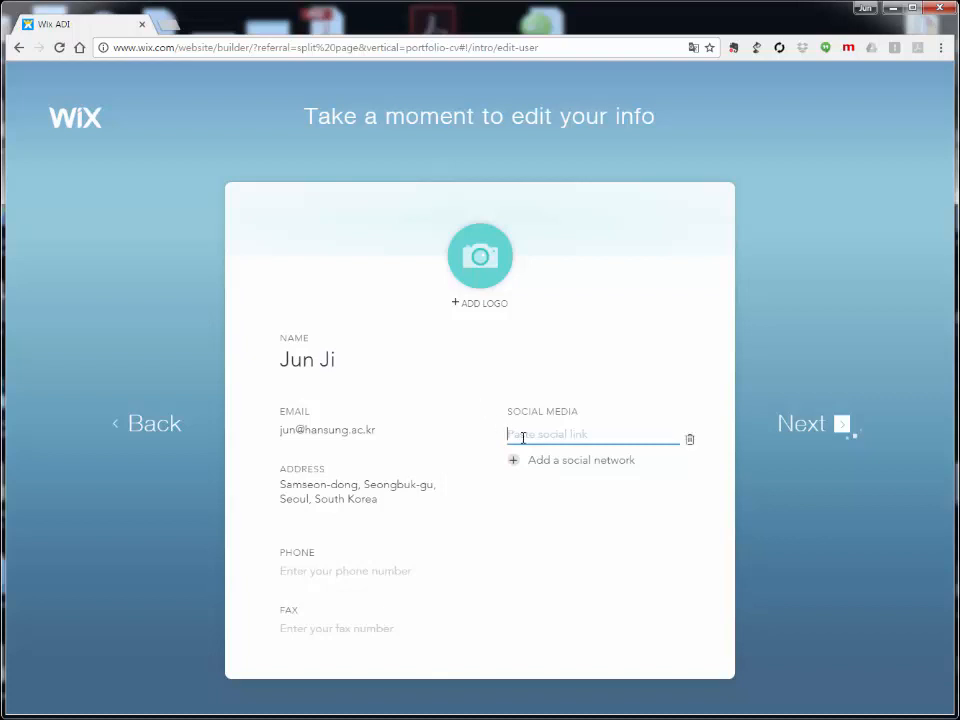
{"action": "left_click", "coordinate": [314, 577]}
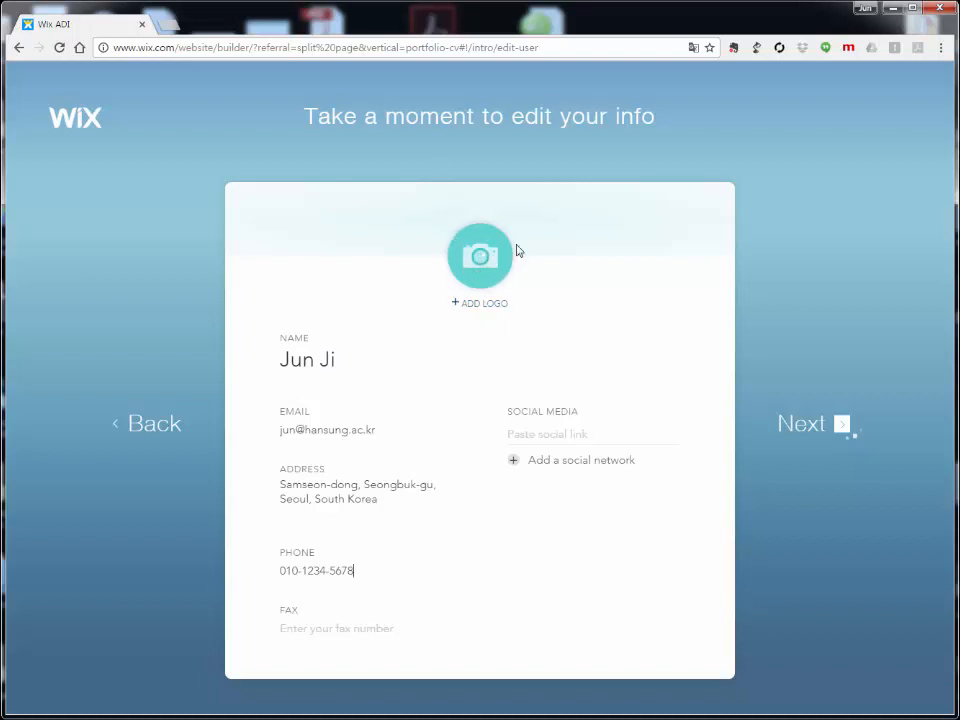
{"action": "left_click", "coordinate": [812, 425]}
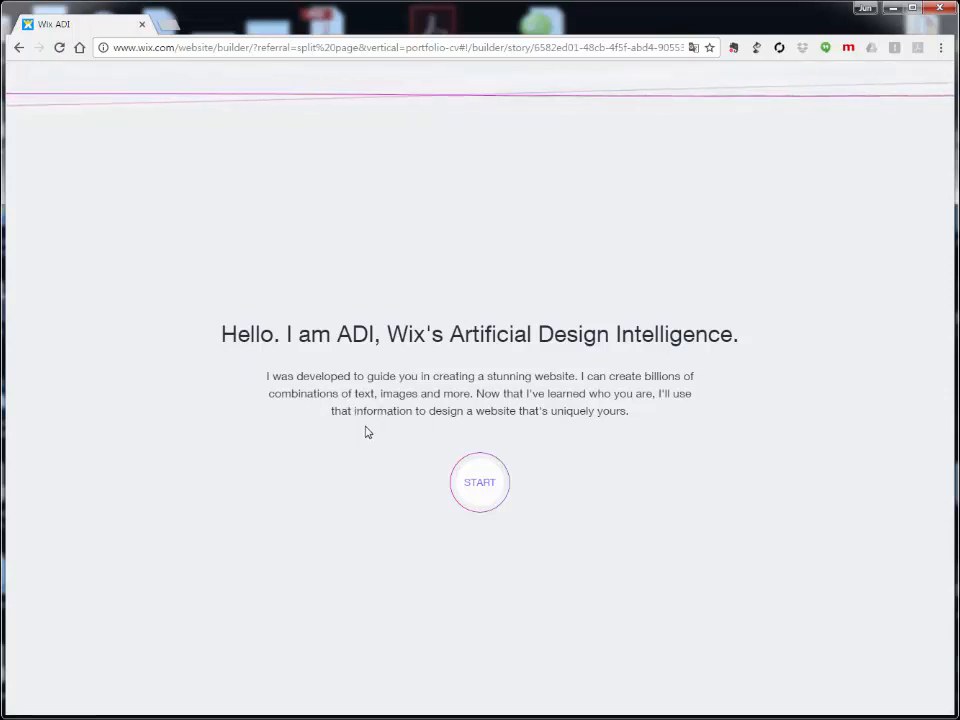
Step: Start the ADI design questions to reach the six design style choices
{"action": "left_click", "coordinate": [480, 484]}
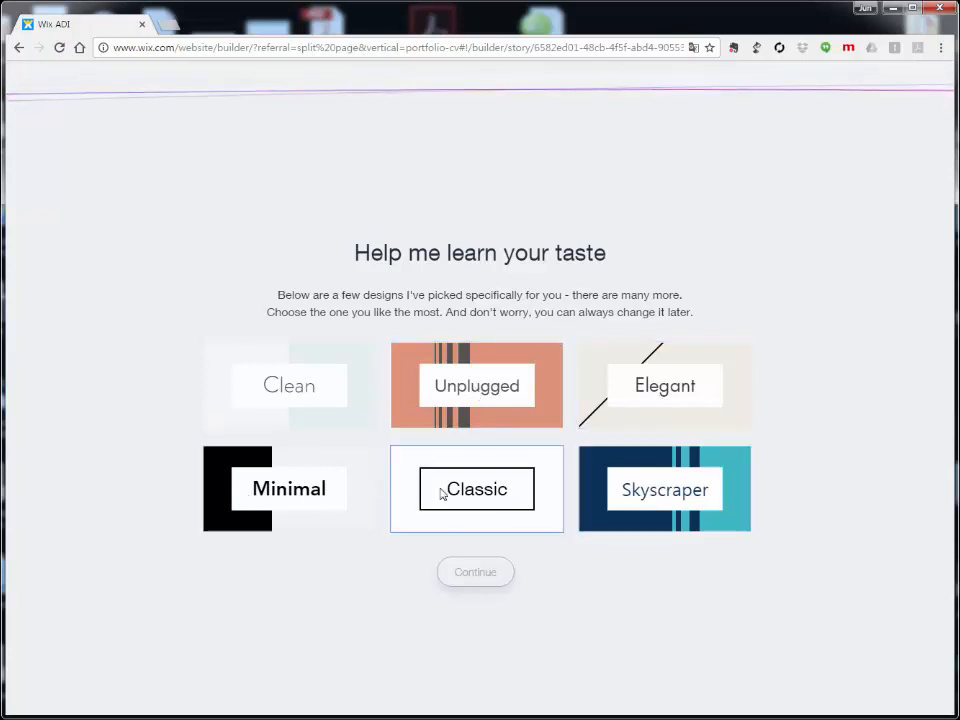
Step: Pick the Clean design style card and continue
{"action": "left_click", "coordinate": [297, 396]}
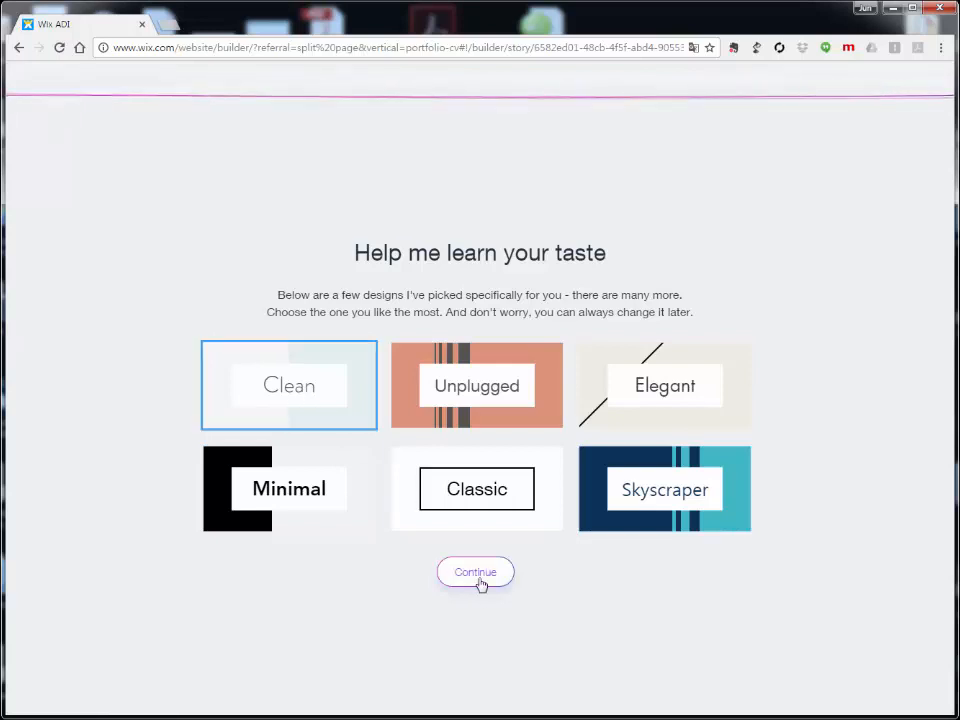
{"action": "left_click", "coordinate": [476, 573]}
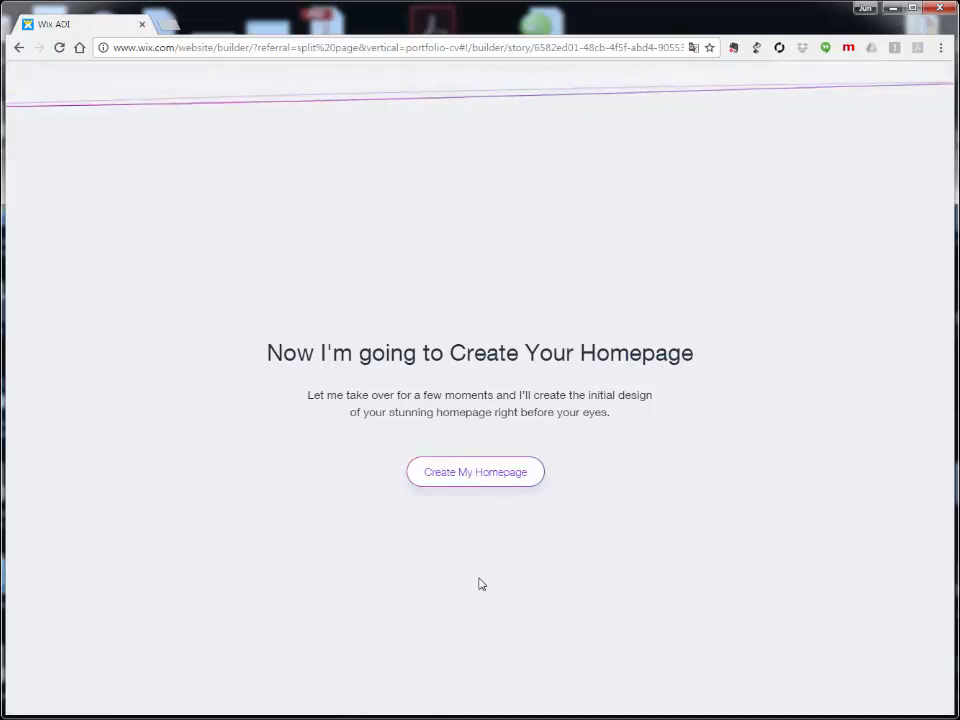
Step: Have ADI create the homepage, browsing the Add > Section to Page list while it builds
{"action": "left_click", "coordinate": [490, 482]}
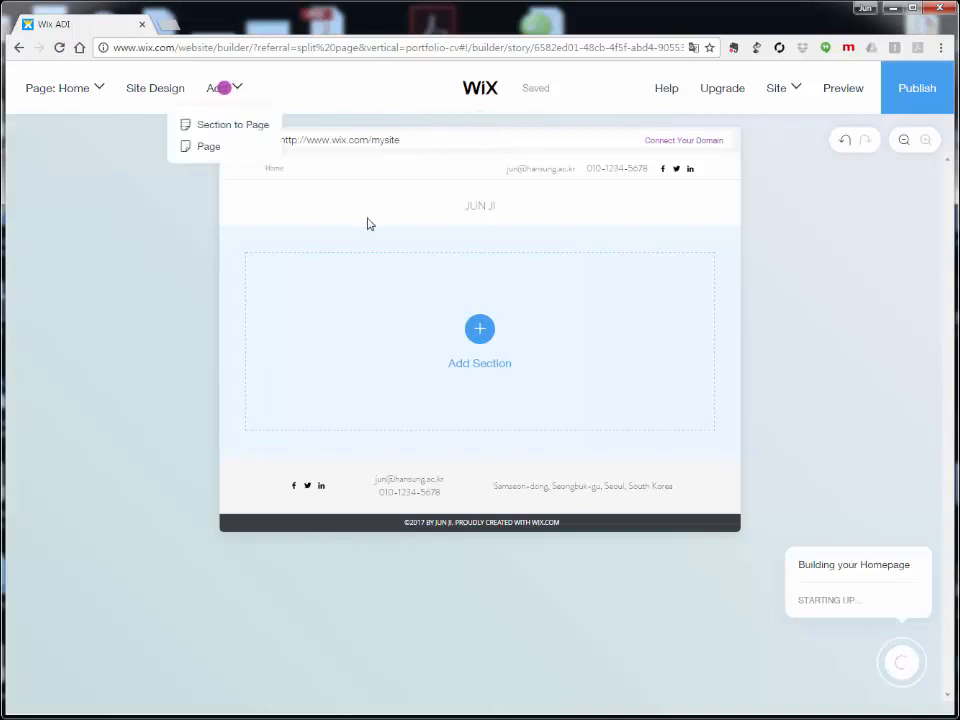
{"action": "left_click", "coordinate": [224, 126]}
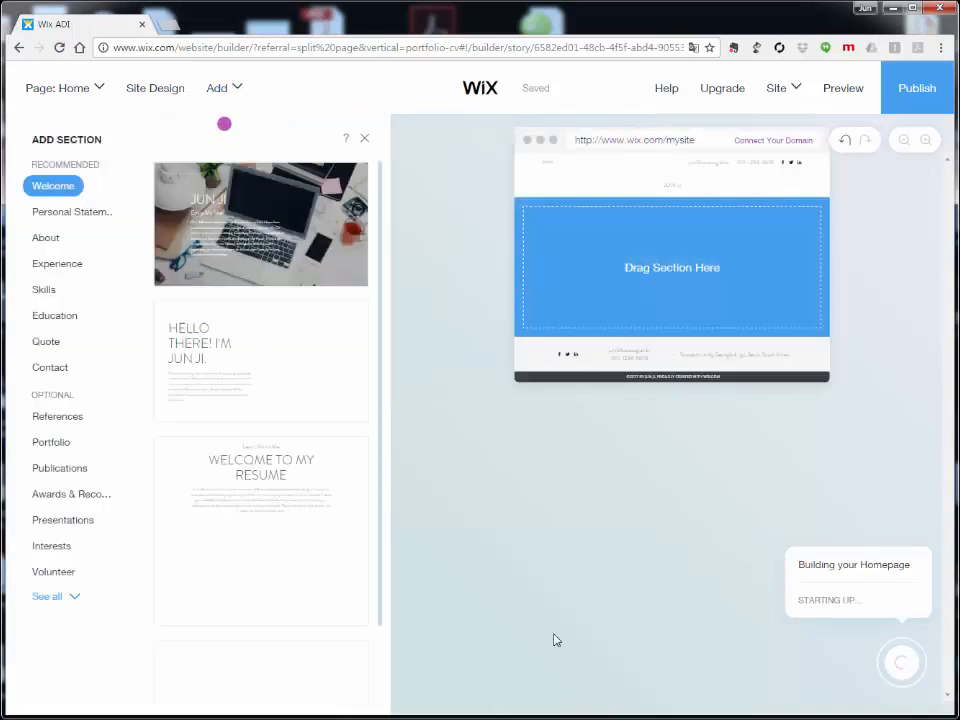
{"action": "scroll", "coordinate": [253, 638], "scroll_direction": "down", "scroll_amount": 3}
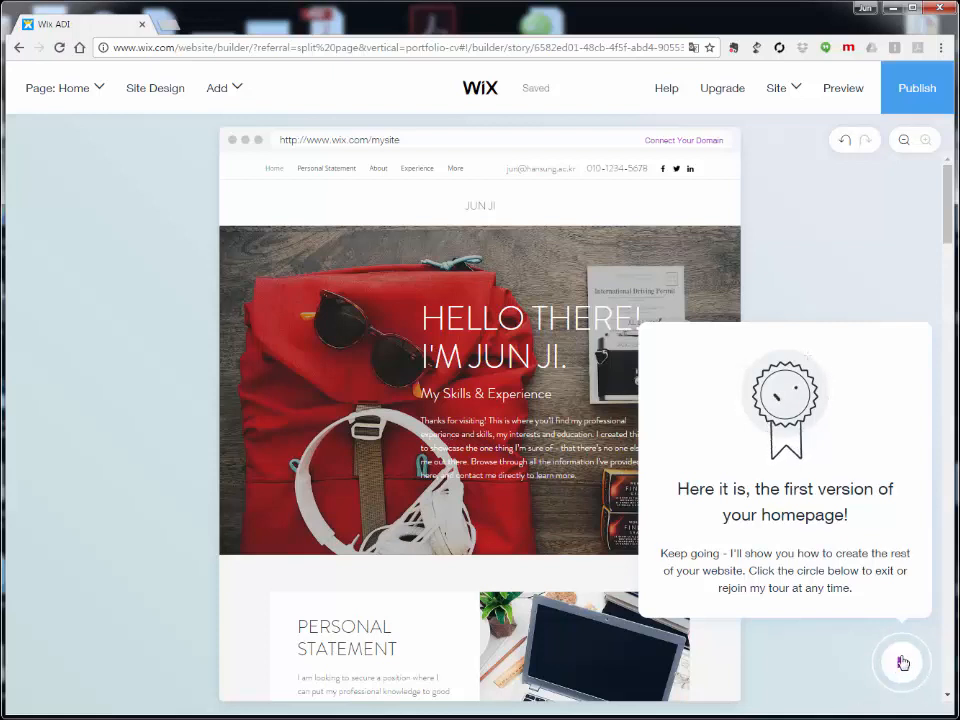
Step: Select Preview Your Site from the What's Next checklist
{"action": "left_click", "coordinate": [902, 665]}
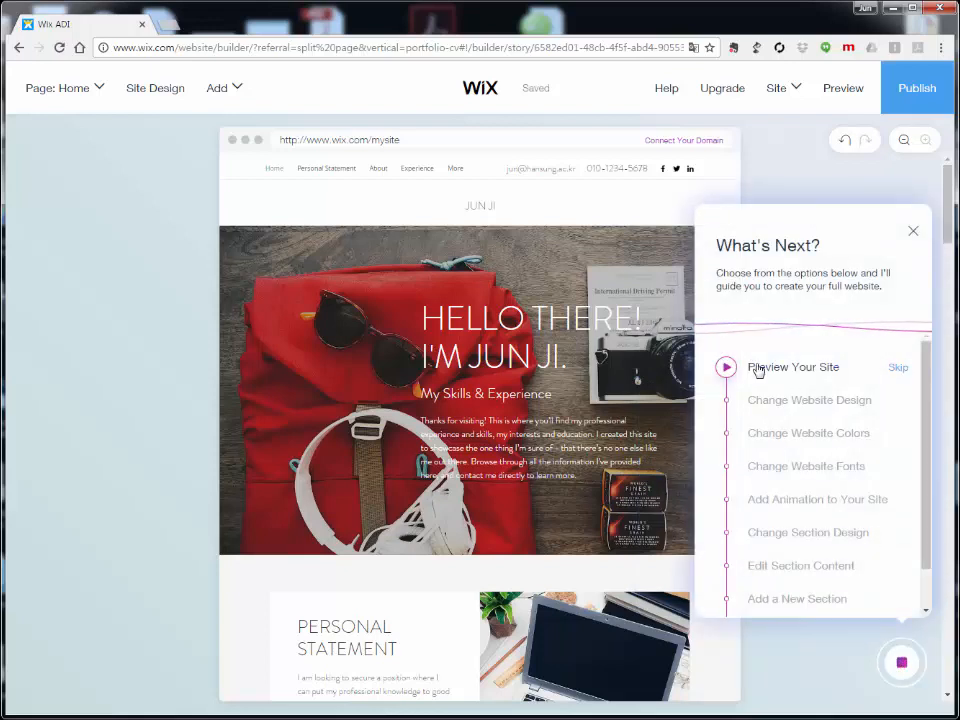
{"action": "scroll", "coordinate": [760, 389], "scroll_direction": "down", "scroll_amount": 1}
{"action": "scroll", "coordinate": [758, 390], "scroll_direction": "up", "scroll_amount": 1}
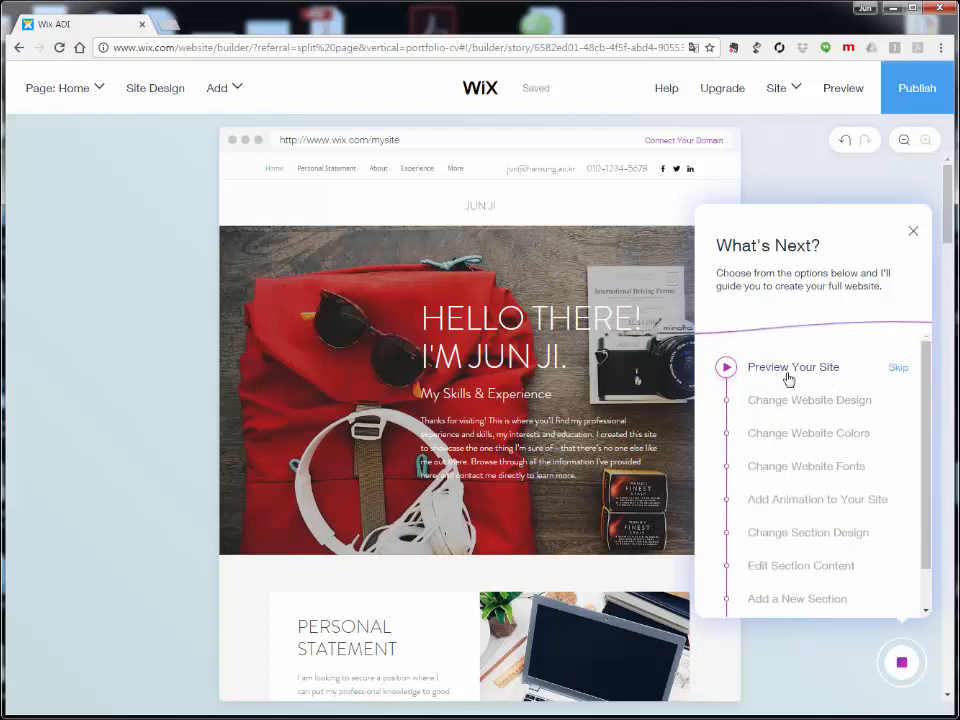
{"action": "left_click", "coordinate": [765, 370]}
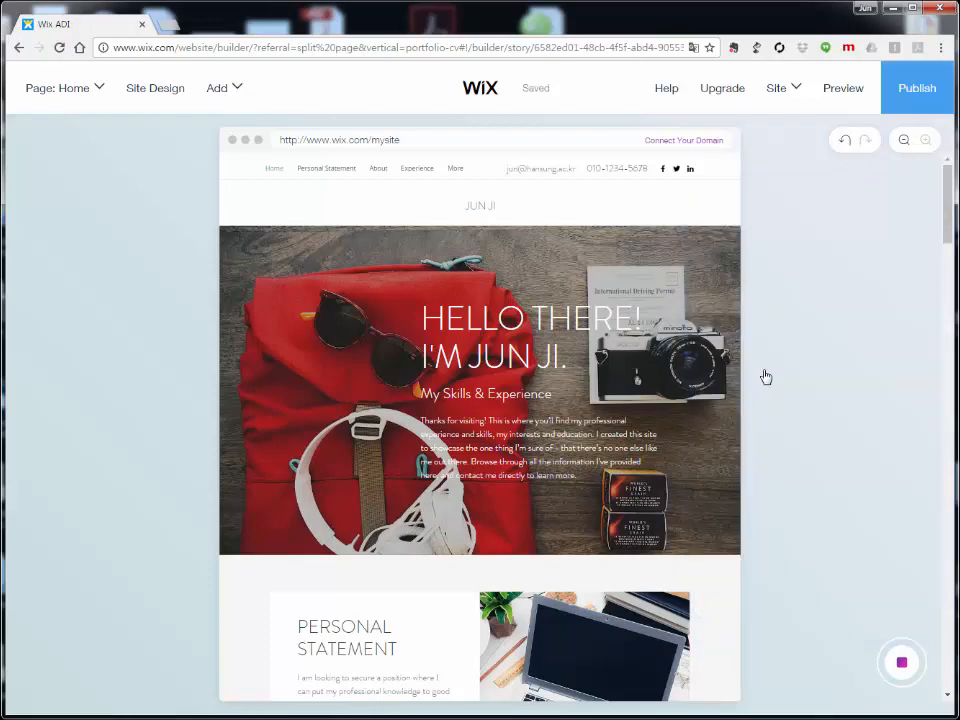
Step: Preview the resume site and scroll down through the whole page
{"action": "left_click", "coordinate": [855, 93]}
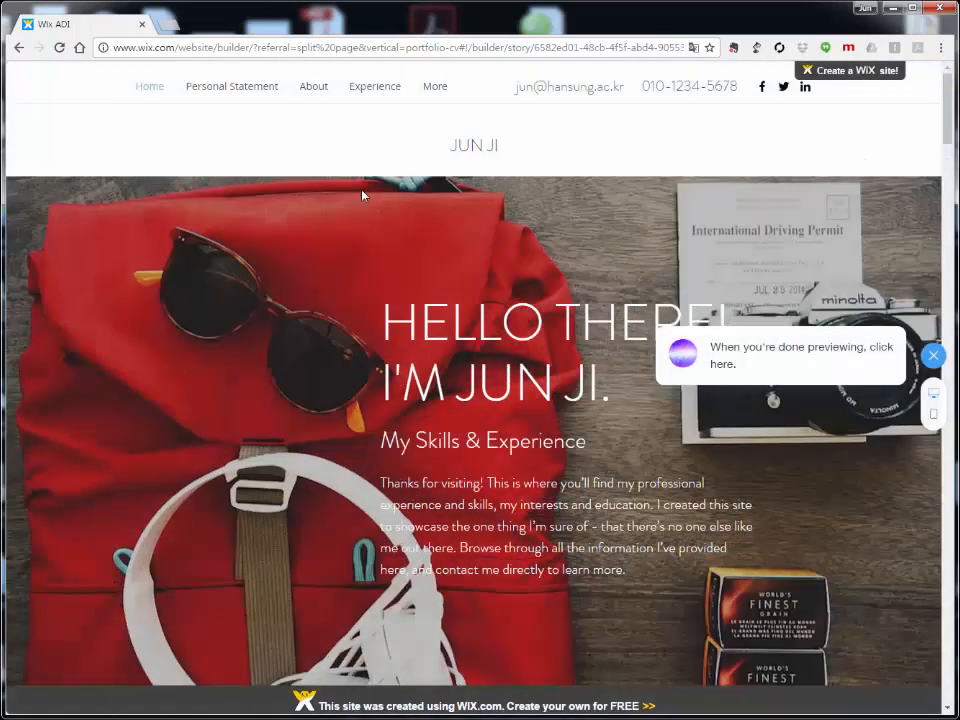
{"action": "scroll", "coordinate": [332, 165], "scroll_direction": "down", "scroll_amount": 3}
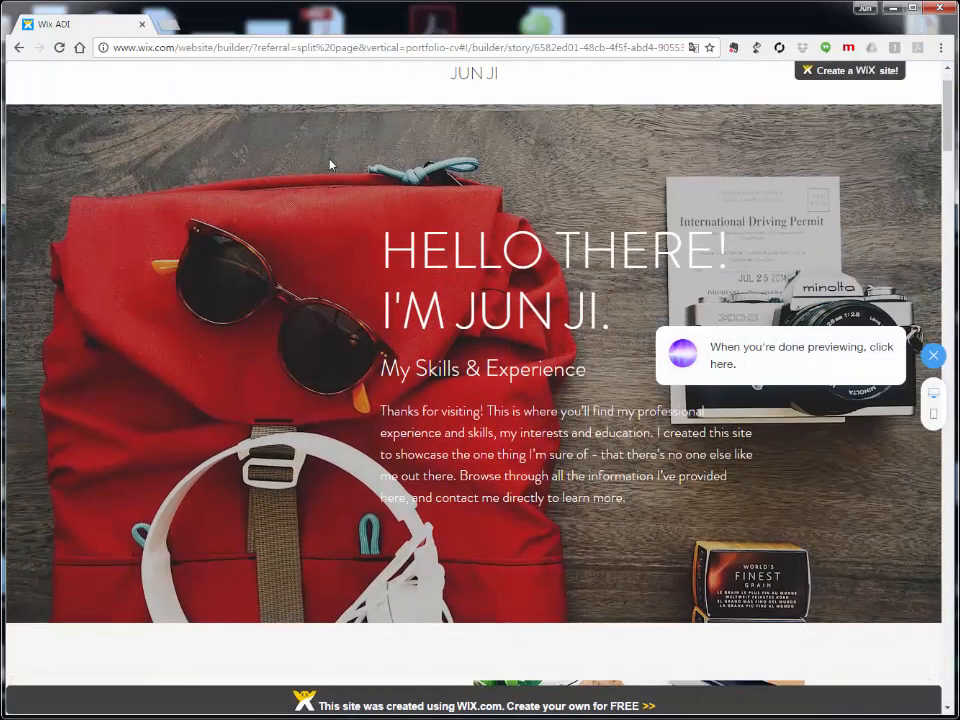
{"action": "scroll", "coordinate": [332, 165], "scroll_direction": "up", "scroll_amount": 3}
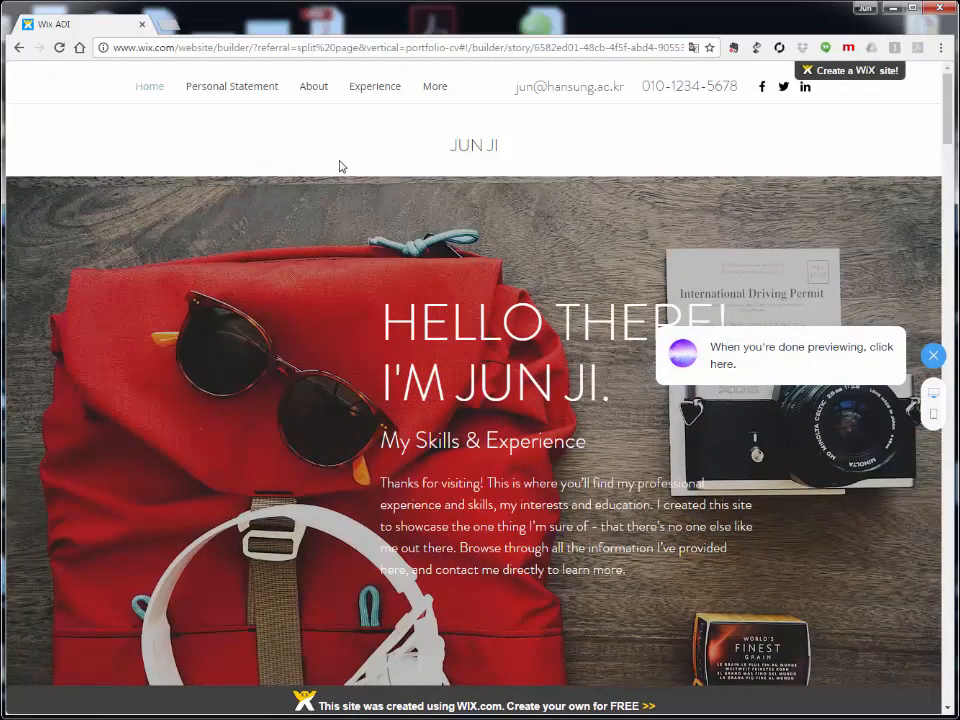
{"action": "scroll", "coordinate": [339, 166], "scroll_direction": "down", "scroll_amount": 2}
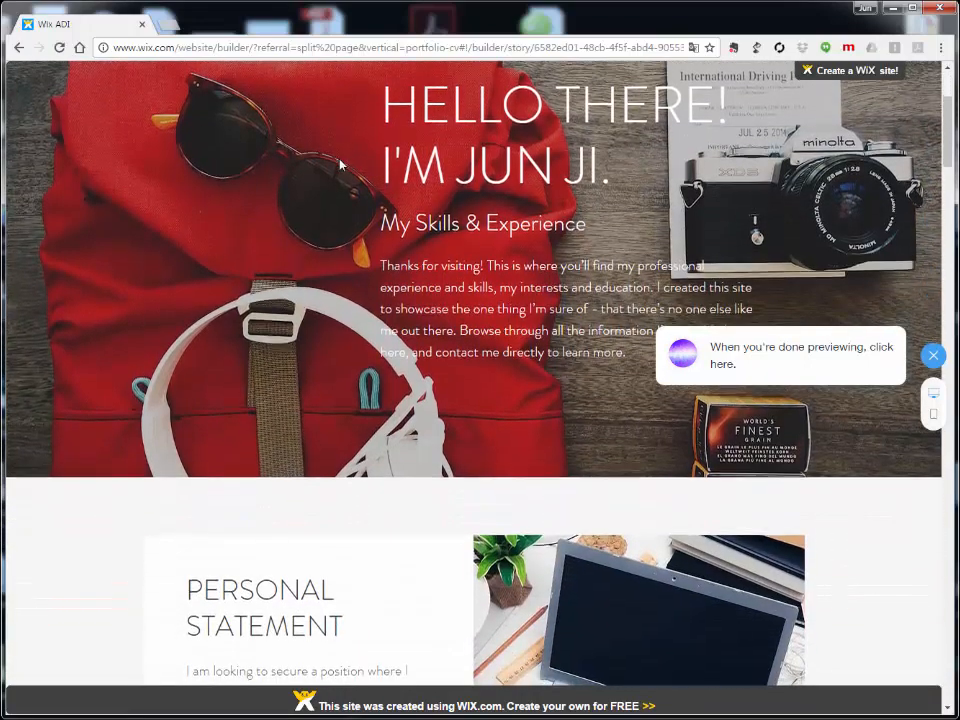
{"action": "scroll", "coordinate": [340, 165], "scroll_direction": "down", "scroll_amount": 2}
{"action": "scroll", "coordinate": [340, 165], "scroll_direction": "down", "scroll_amount": 5}
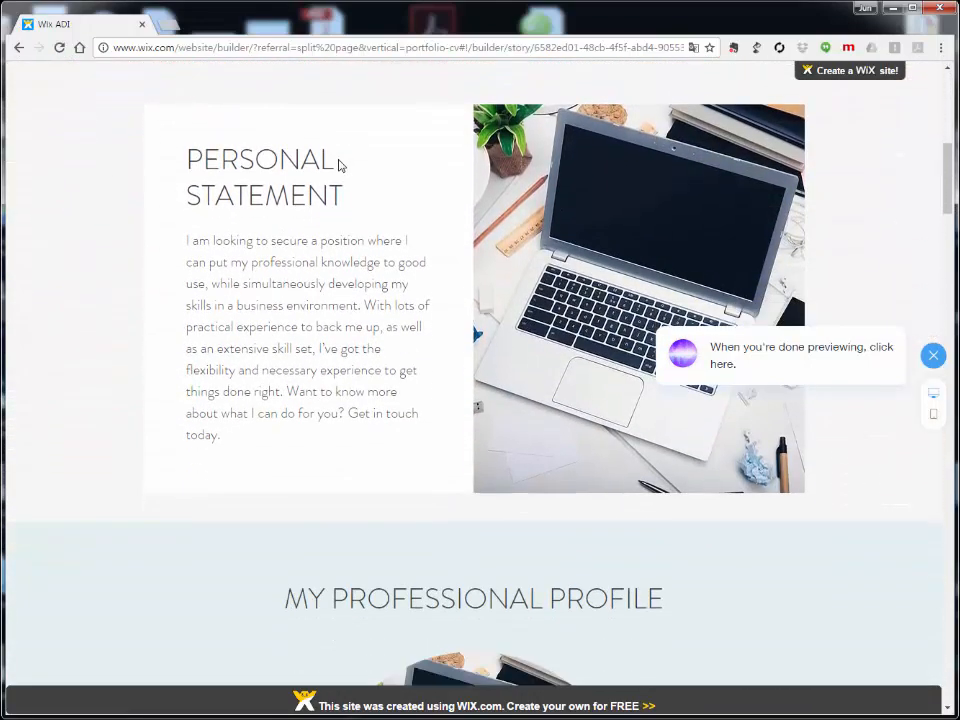
{"action": "scroll", "coordinate": [337, 166], "scroll_direction": "down", "scroll_amount": 6}
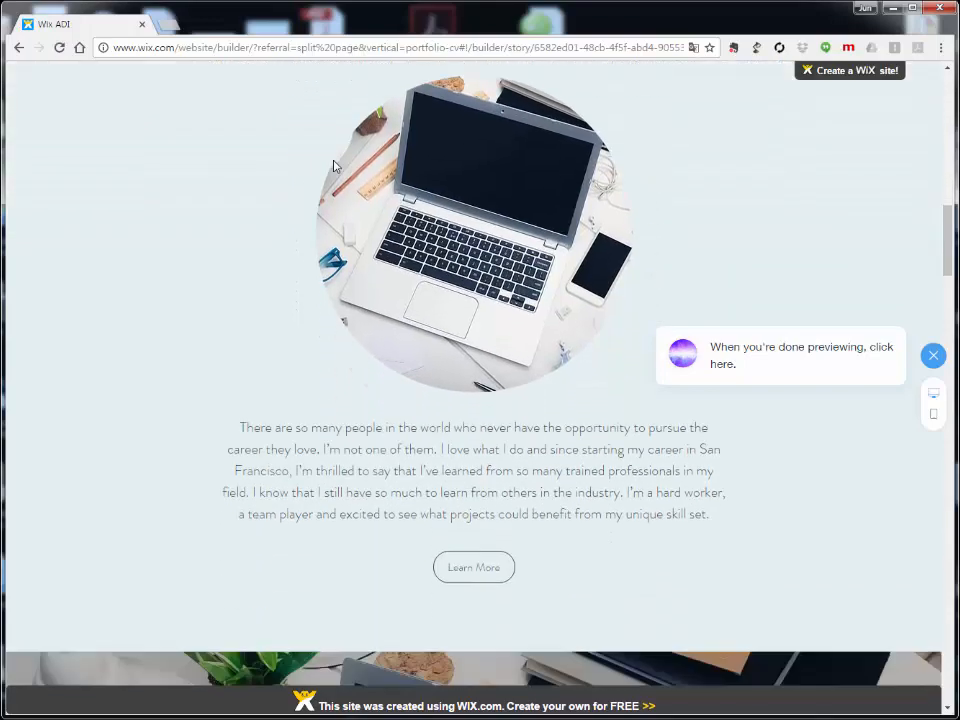
{"action": "scroll", "coordinate": [328, 172], "scroll_direction": "down", "scroll_amount": 5}
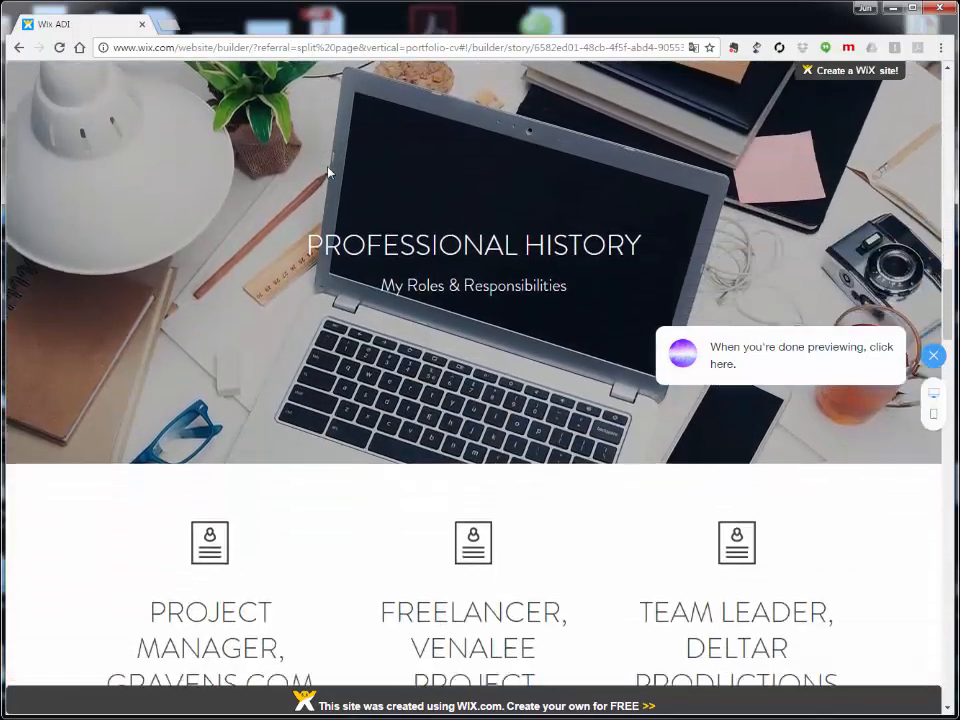
{"action": "scroll", "coordinate": [342, 202], "scroll_direction": "down", "scroll_amount": 6}
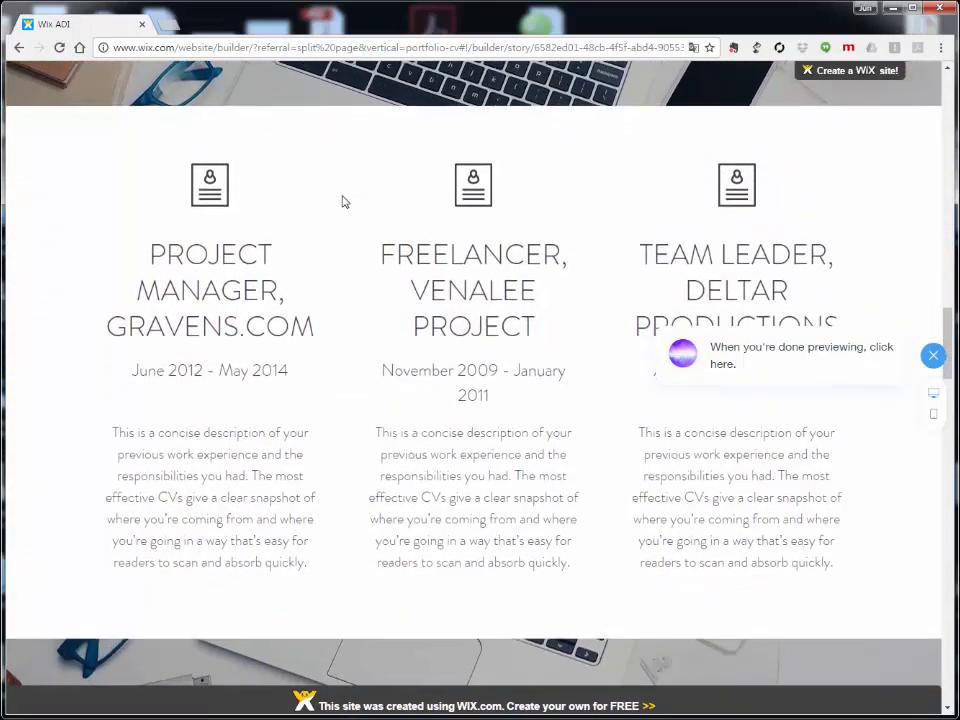
{"action": "scroll", "coordinate": [342, 202], "scroll_direction": "down", "scroll_amount": 4}
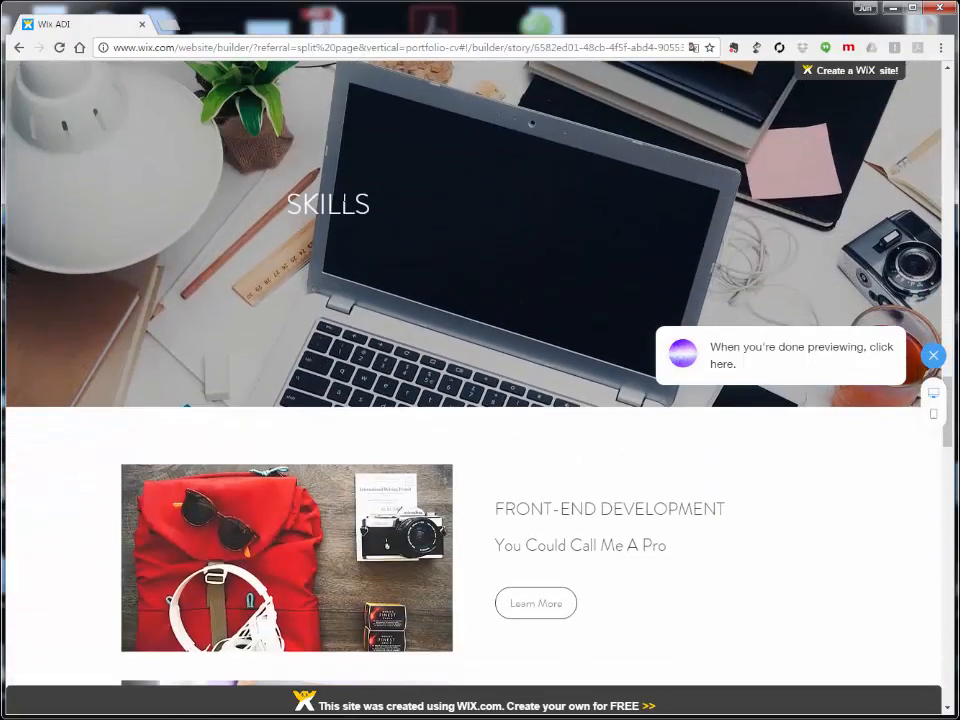
{"action": "scroll", "coordinate": [342, 202], "scroll_direction": "down", "scroll_amount": 6}
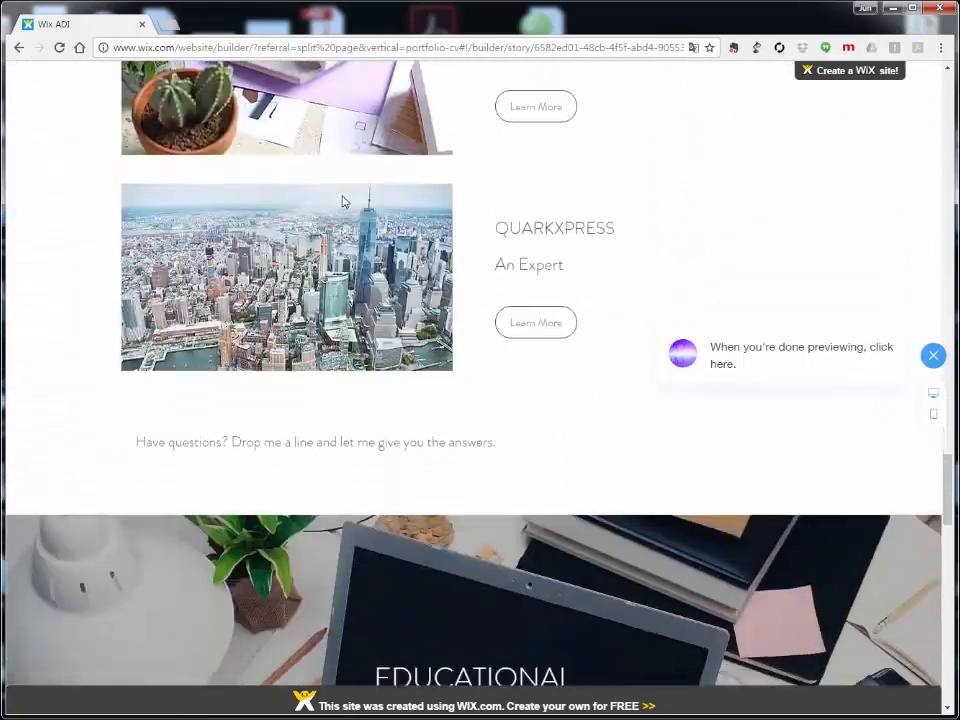
{"action": "scroll", "coordinate": [342, 198], "scroll_direction": "down", "scroll_amount": 5}
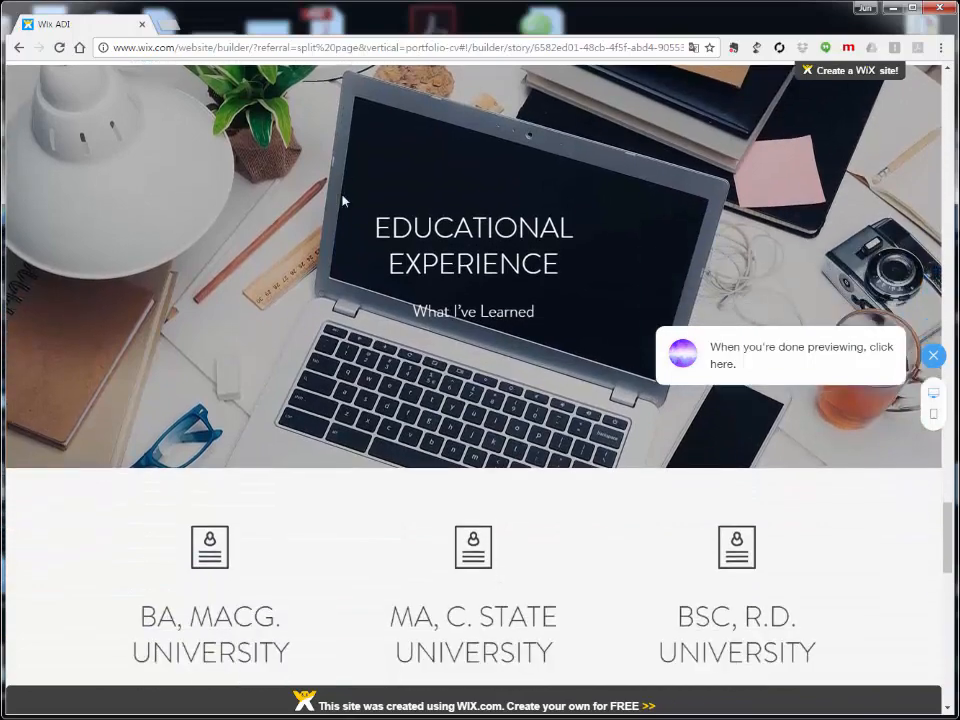
{"action": "scroll", "coordinate": [342, 202], "scroll_direction": "down", "scroll_amount": 3}
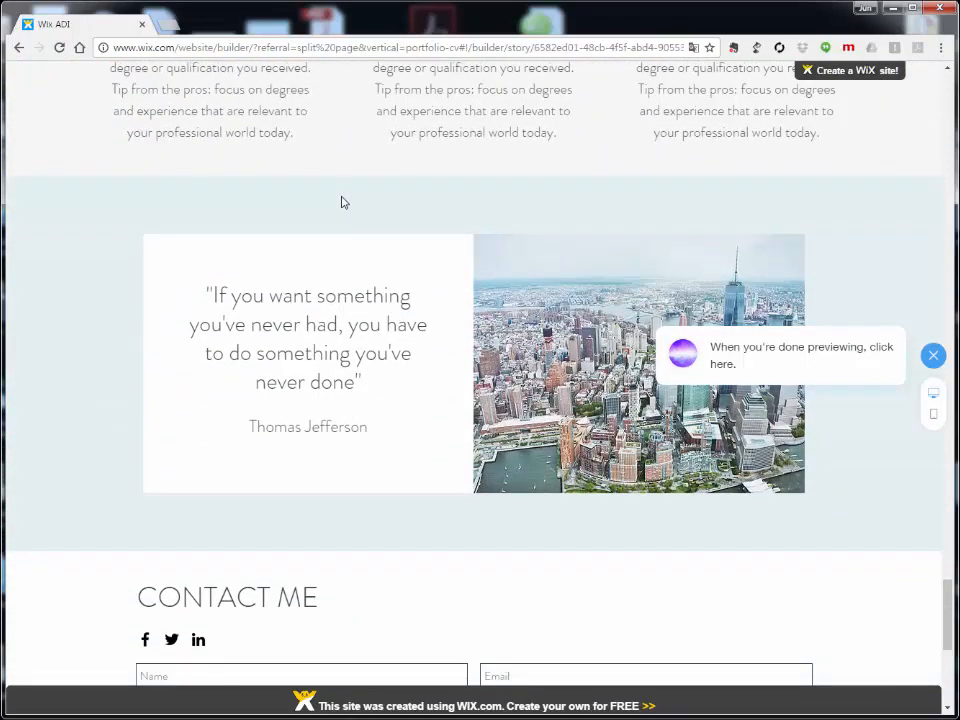
{"action": "scroll", "coordinate": [342, 202], "scroll_direction": "down", "scroll_amount": 2}
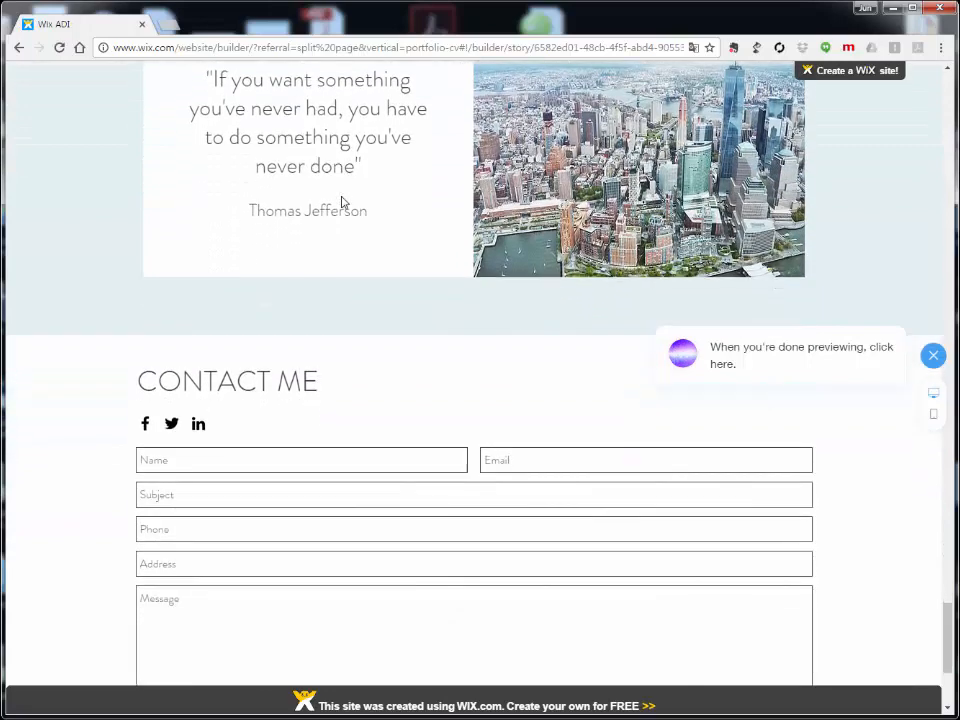
{"action": "scroll", "coordinate": [342, 202], "scroll_direction": "down", "scroll_amount": 2}
{"action": "scroll", "coordinate": [342, 202], "scroll_direction": "down", "scroll_amount": 1}
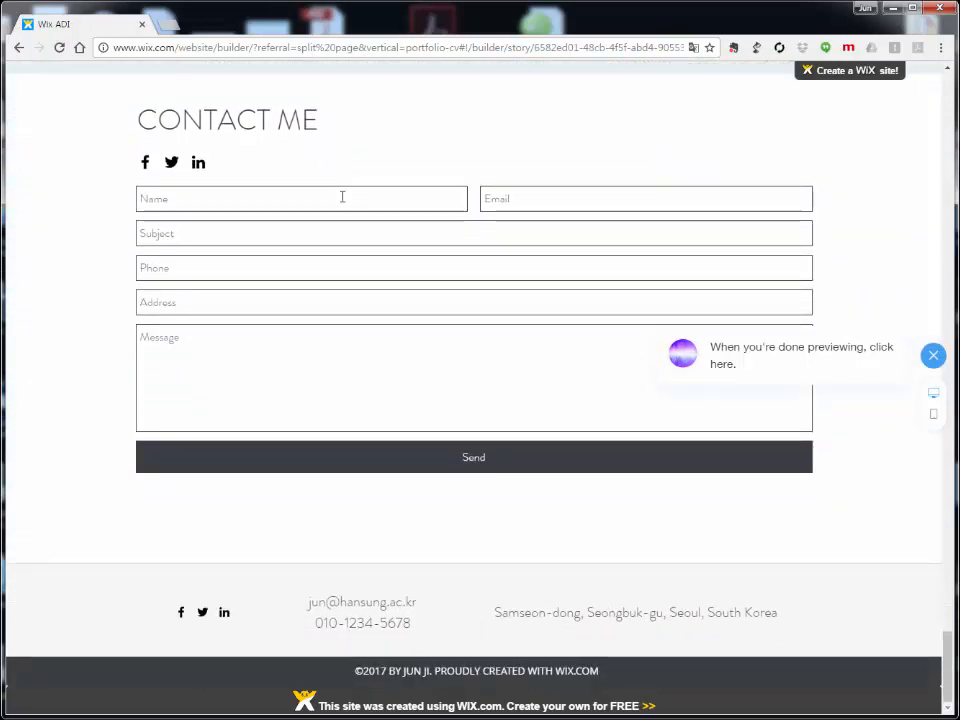
Step: Scroll back toward the top and exit the preview to the editor
{"action": "scroll", "coordinate": [342, 200], "scroll_direction": "up", "scroll_amount": 5}
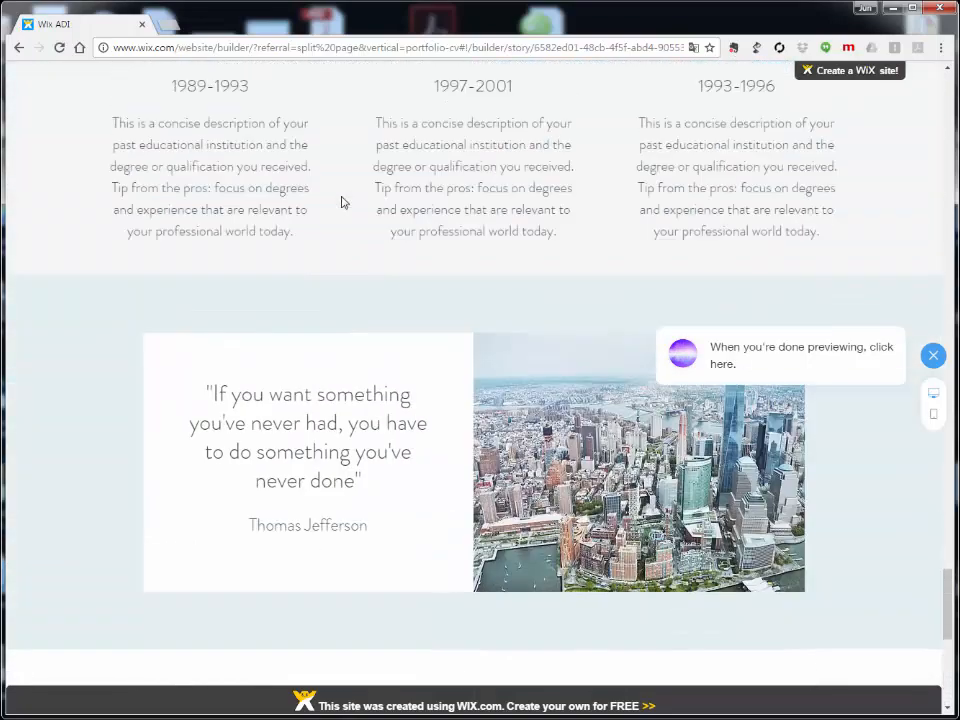
{"action": "scroll", "coordinate": [342, 202], "scroll_direction": "up", "scroll_amount": 9}
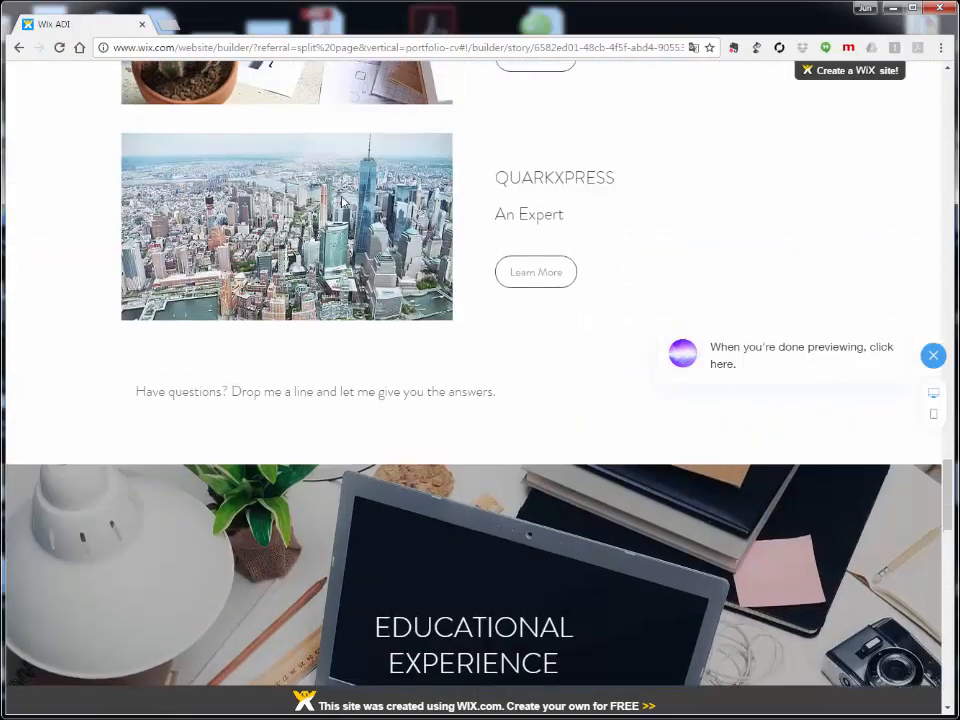
{"action": "scroll", "coordinate": [342, 202], "scroll_direction": "up", "scroll_amount": 14}
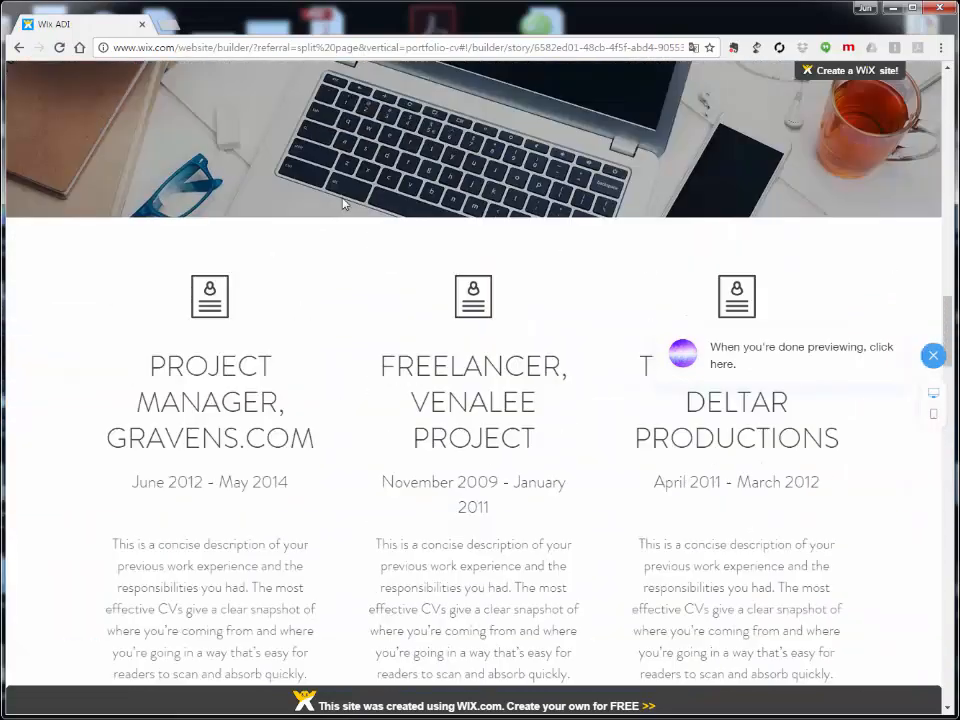
{"action": "scroll", "coordinate": [342, 202], "scroll_direction": "up", "scroll_amount": 16}
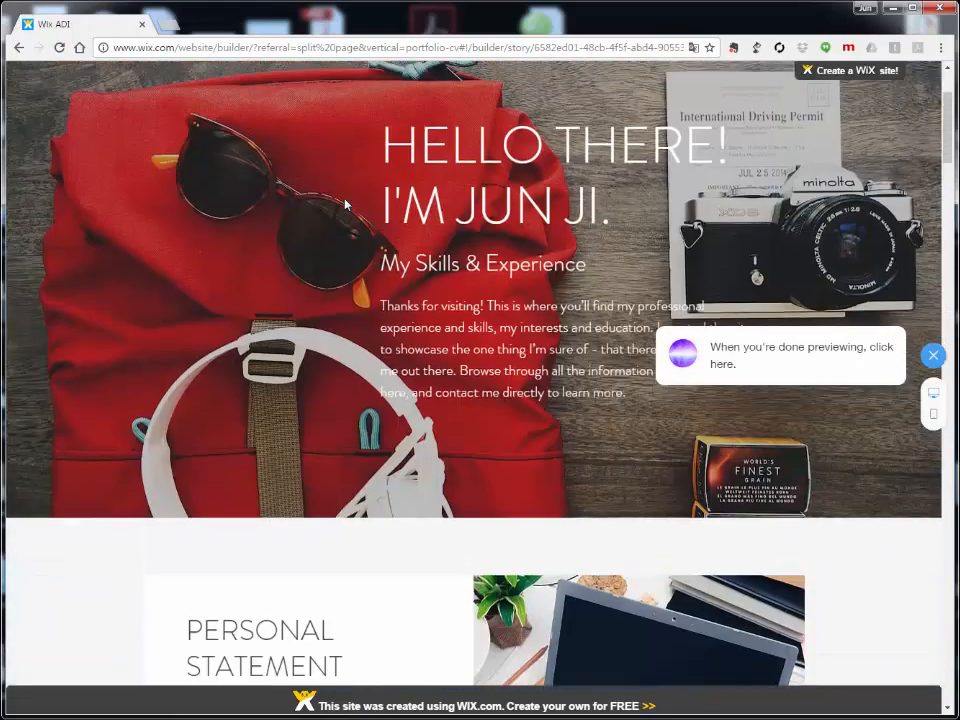
{"action": "scroll", "coordinate": [345, 204], "scroll_direction": "up", "scroll_amount": 2}
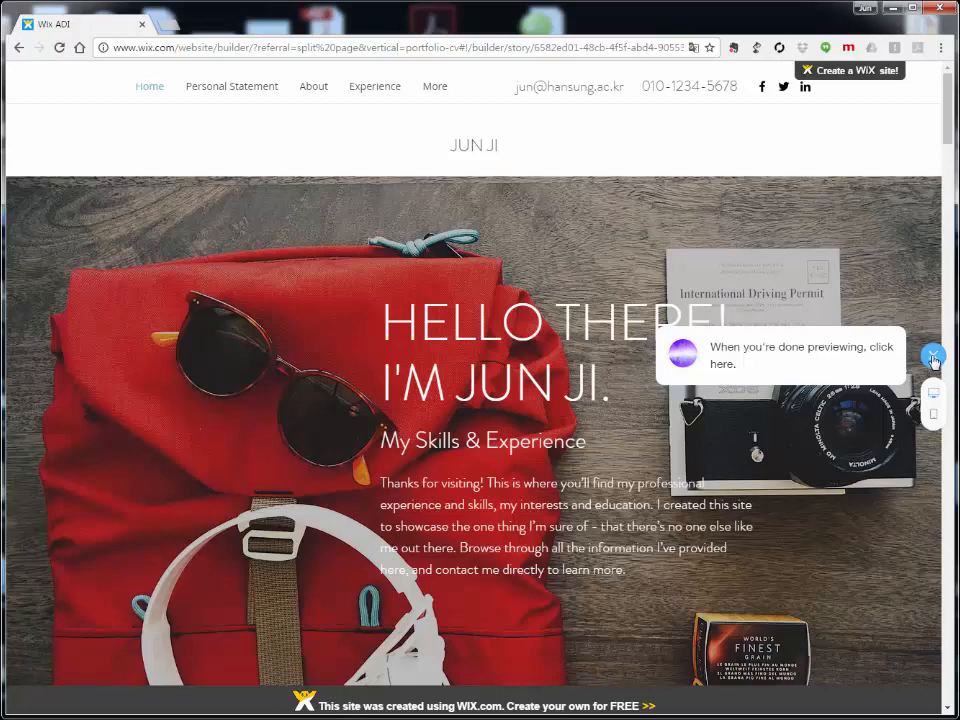
{"action": "left_click", "coordinate": [933, 357]}
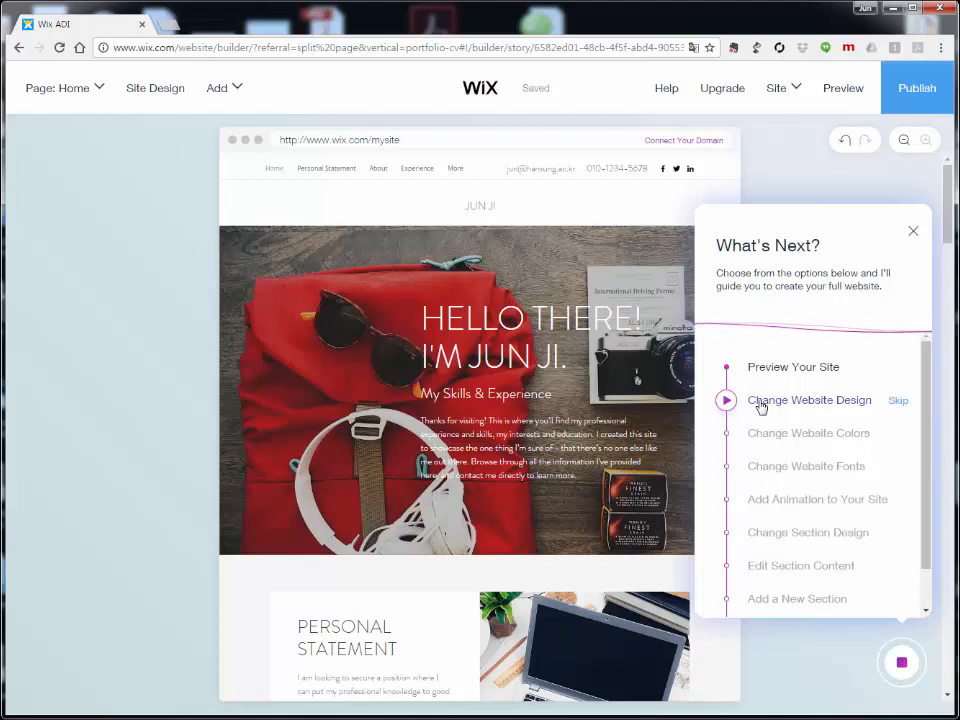
Step: Pick Change Website Design in What's Next and choose Show Me How
{"action": "left_click", "coordinate": [760, 405]}
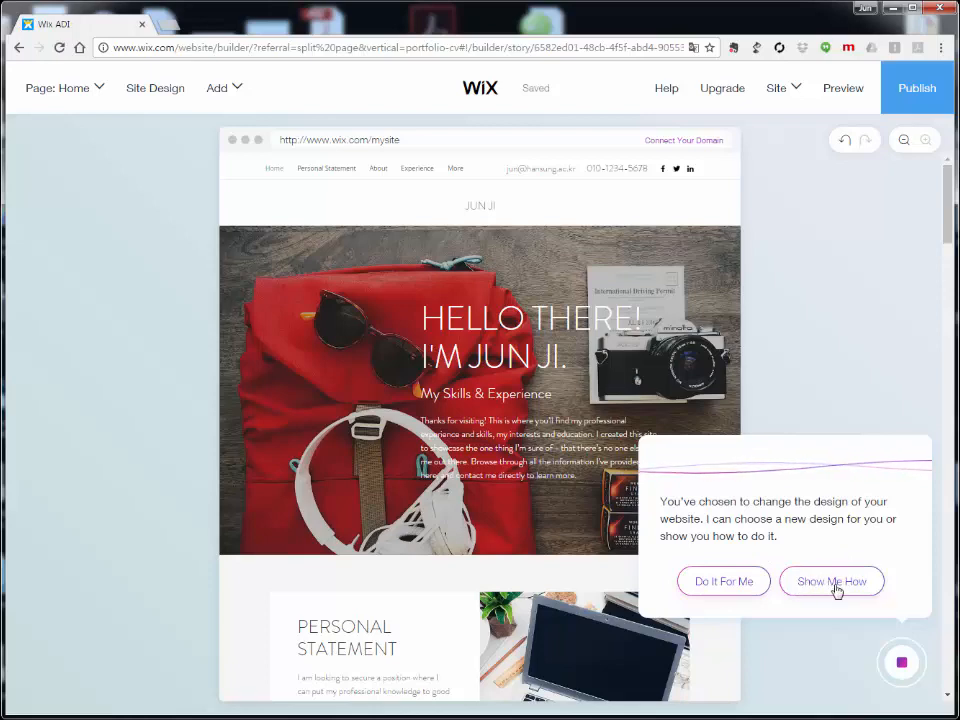
{"action": "left_click", "coordinate": [834, 582]}
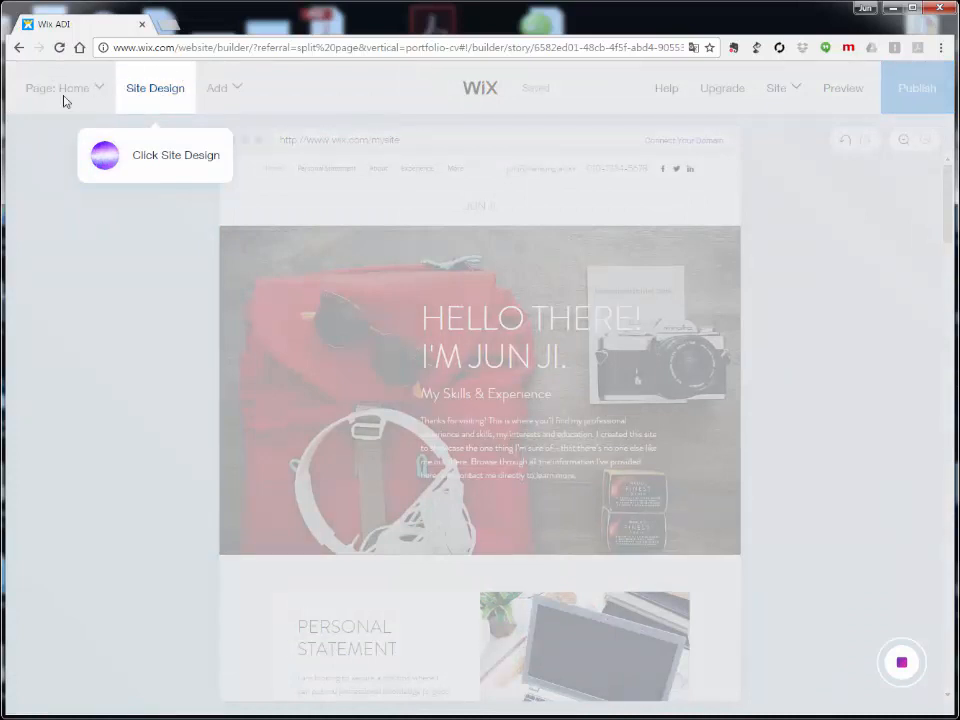
Step: Open Site Design and browse themes such as Unplugged, Horizon, Elegant, Cadenza, Breeze and Vogue
{"action": "left_click", "coordinate": [155, 90]}
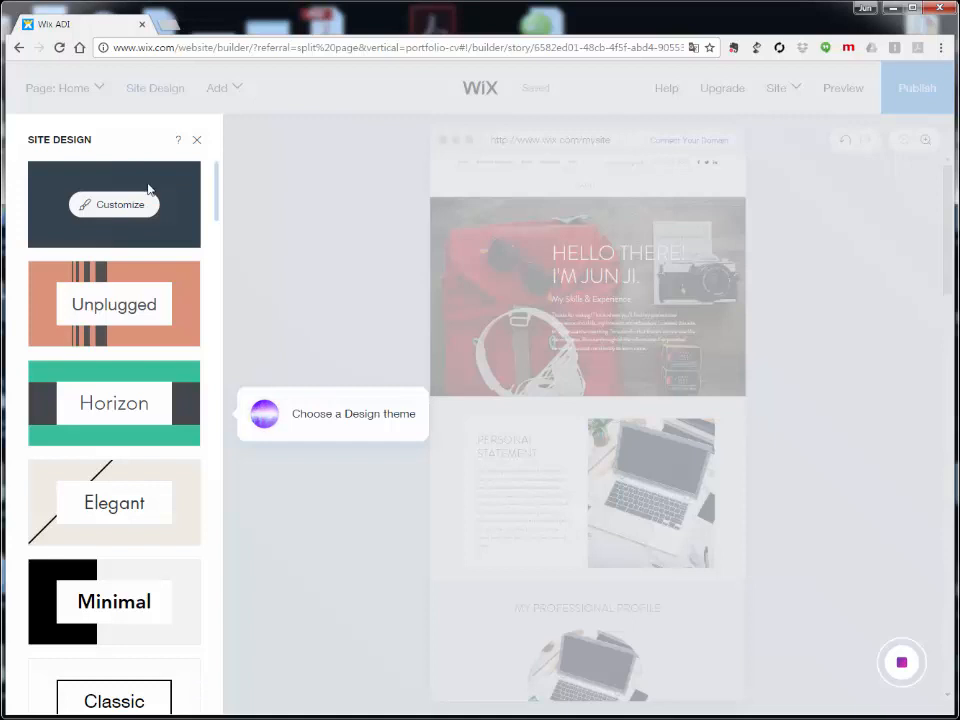
{"action": "scroll", "coordinate": [92, 220], "scroll_direction": "down", "scroll_amount": 7}
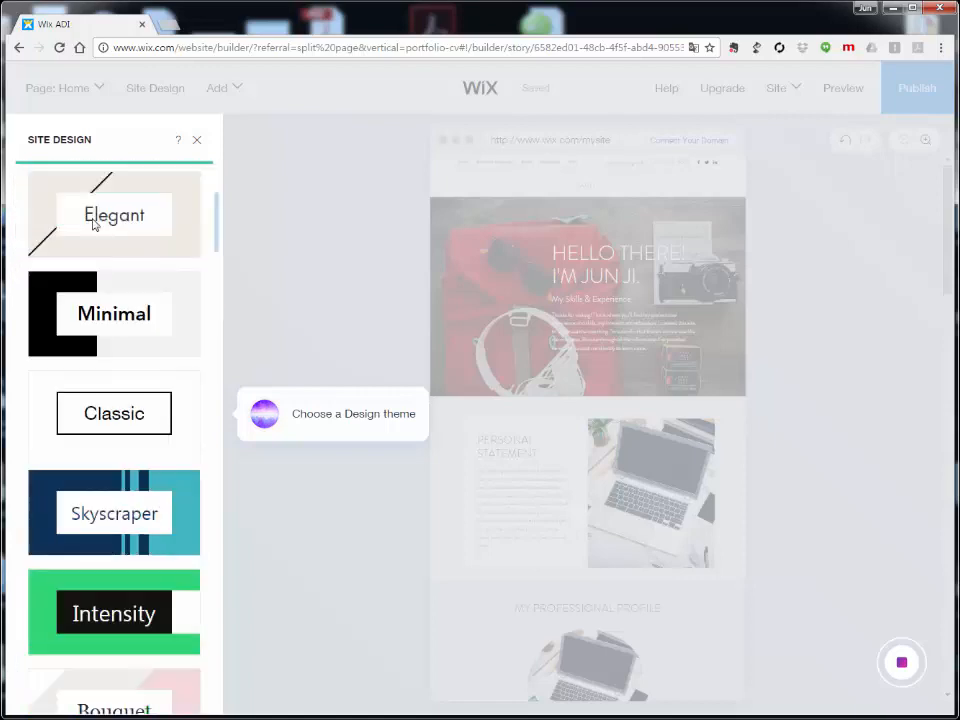
{"action": "scroll", "coordinate": [86, 241], "scroll_direction": "down", "scroll_amount": 14}
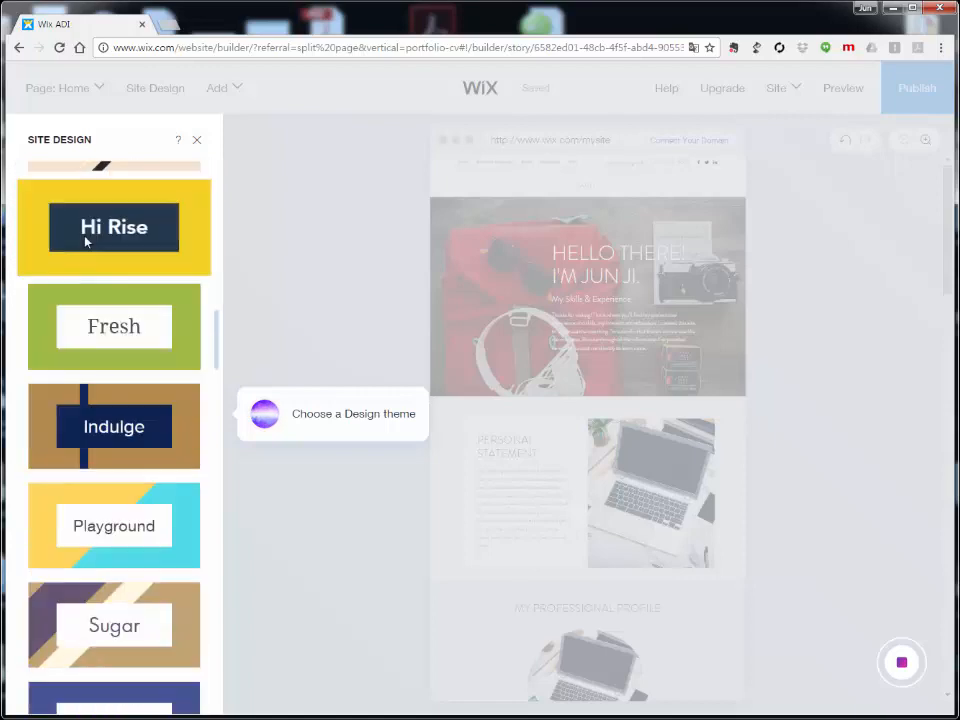
{"action": "scroll", "coordinate": [86, 241], "scroll_direction": "down", "scroll_amount": 18}
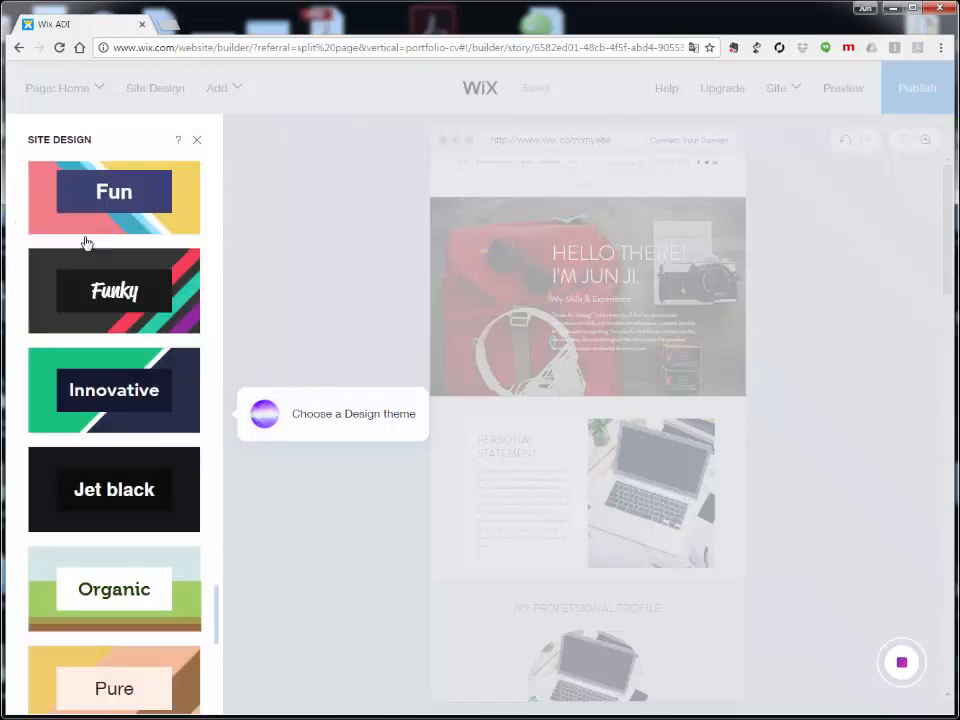
{"action": "scroll", "coordinate": [88, 237], "scroll_direction": "up", "scroll_amount": 18}
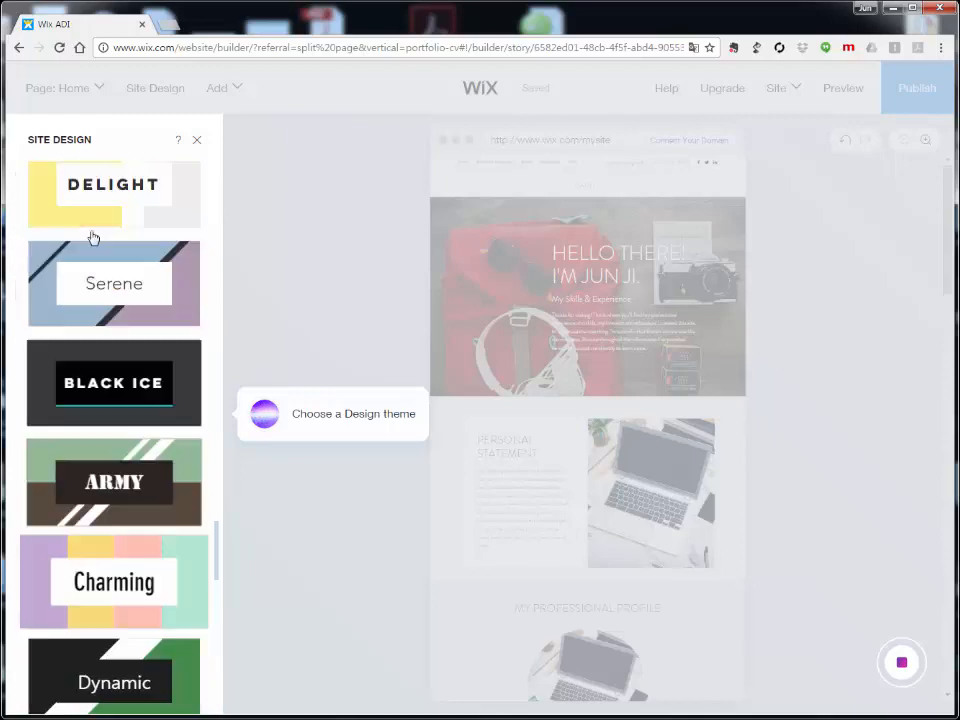
{"action": "scroll", "coordinate": [93, 235], "scroll_direction": "up", "scroll_amount": 20}
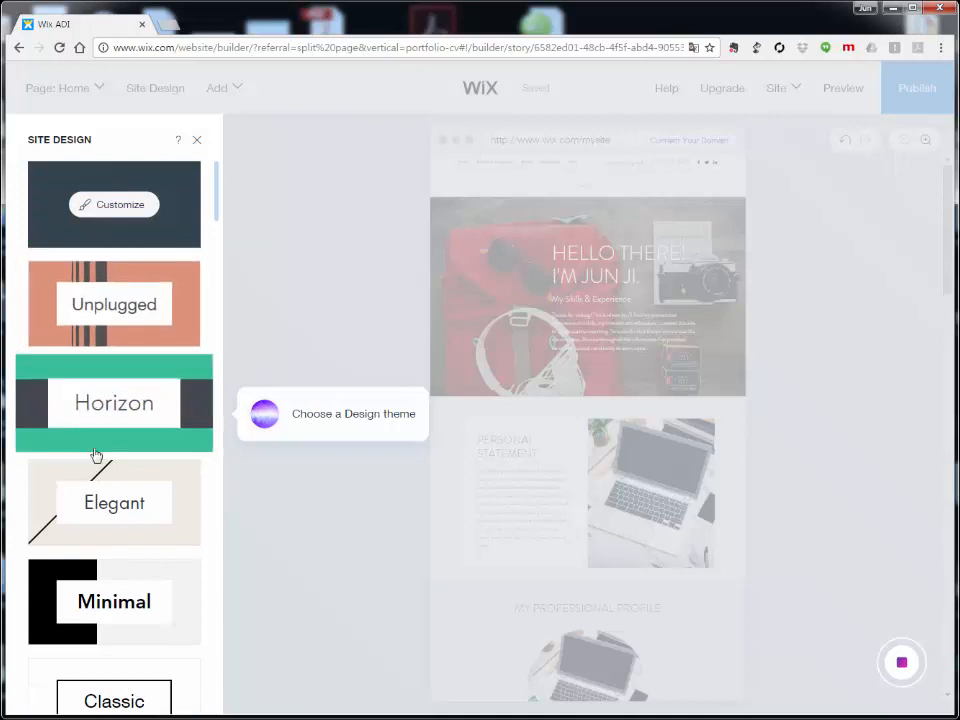
{"action": "scroll", "coordinate": [118, 495], "scroll_direction": "down", "scroll_amount": 3}
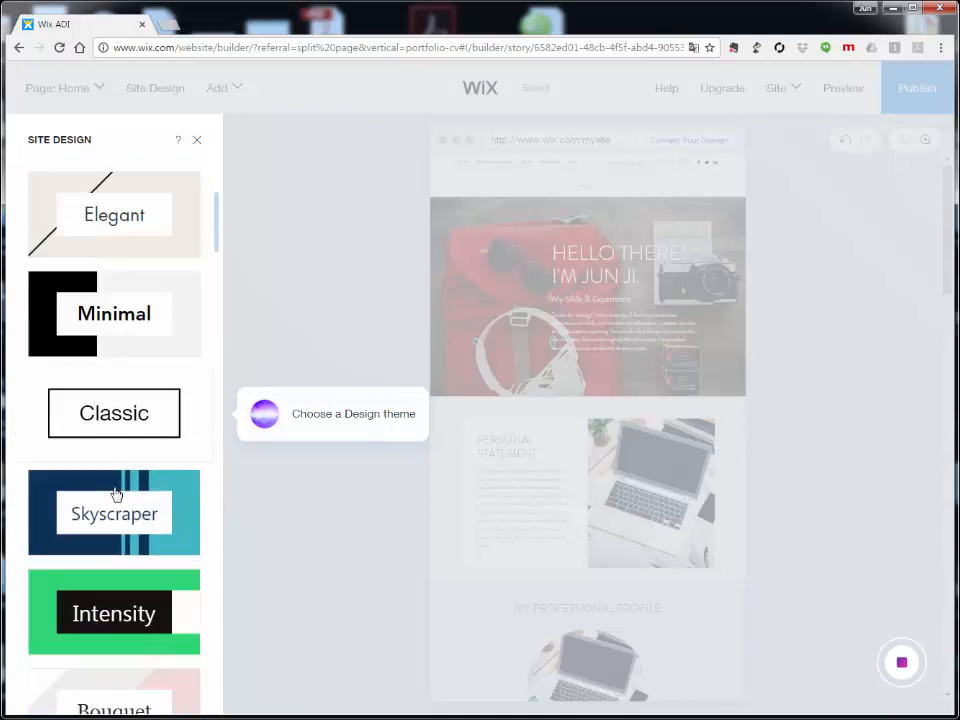
{"action": "scroll", "coordinate": [116, 494], "scroll_direction": "down", "scroll_amount": 2}
{"action": "scroll", "coordinate": [114, 490], "scroll_direction": "down", "scroll_amount": 2}
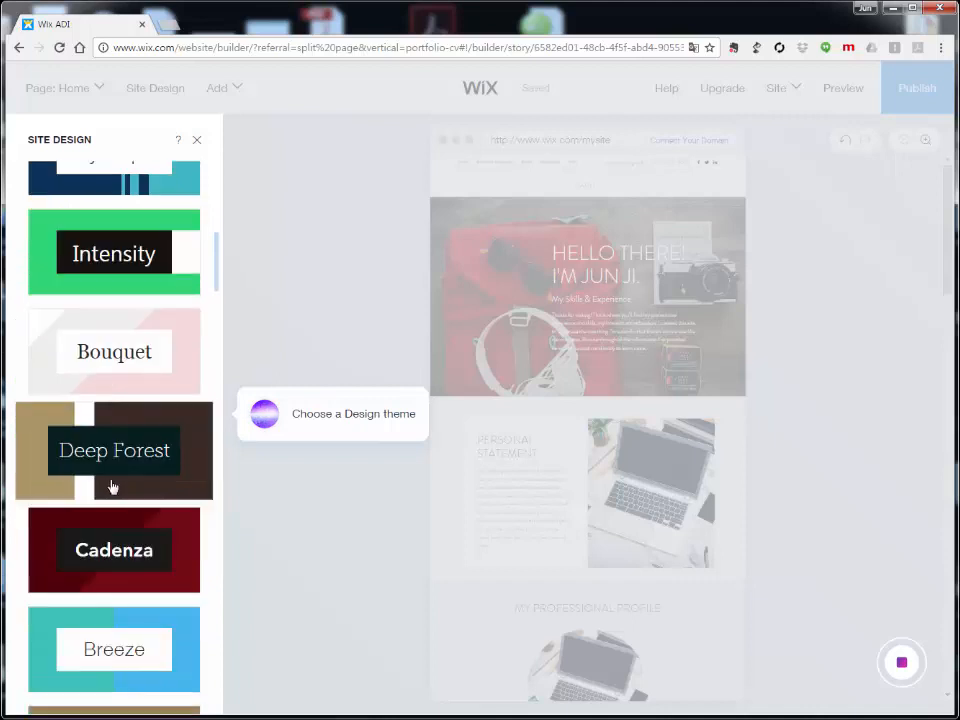
{"action": "scroll", "coordinate": [115, 484], "scroll_direction": "down", "scroll_amount": 1}
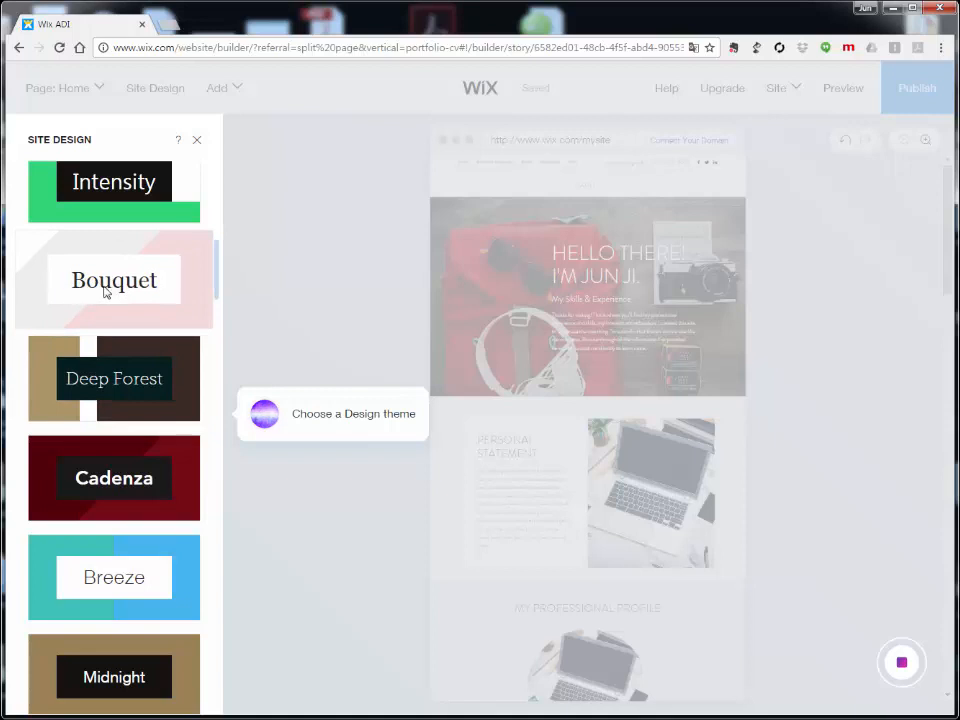
{"action": "scroll", "coordinate": [125, 300], "scroll_direction": "down", "scroll_amount": 5}
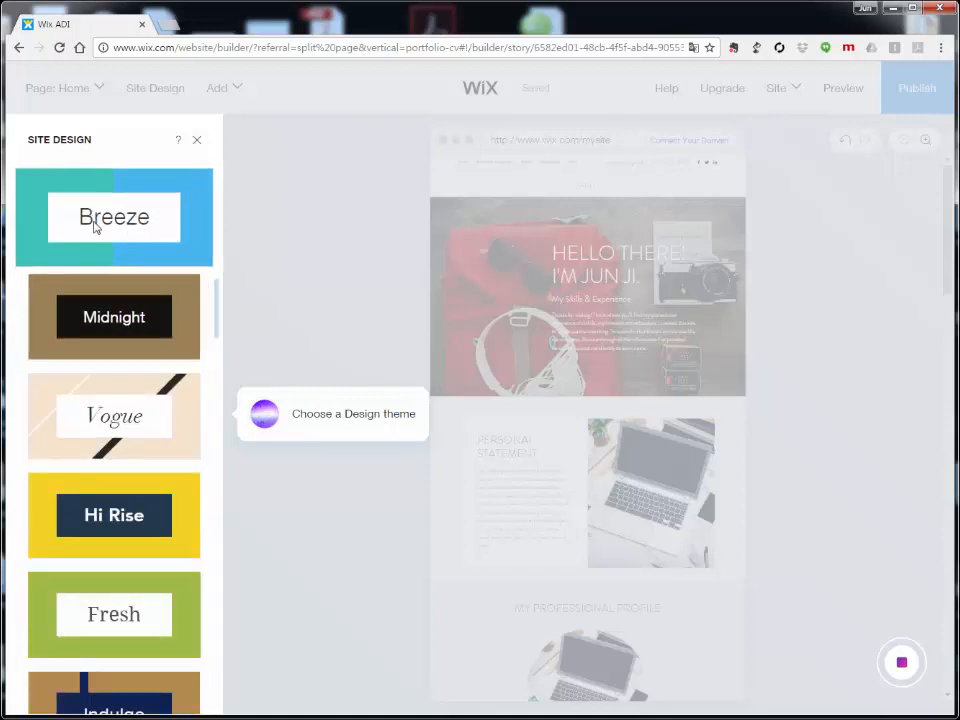
Step: Apply the Breeze theme and scroll through the restyled resume page
{"action": "left_click", "coordinate": [122, 228]}
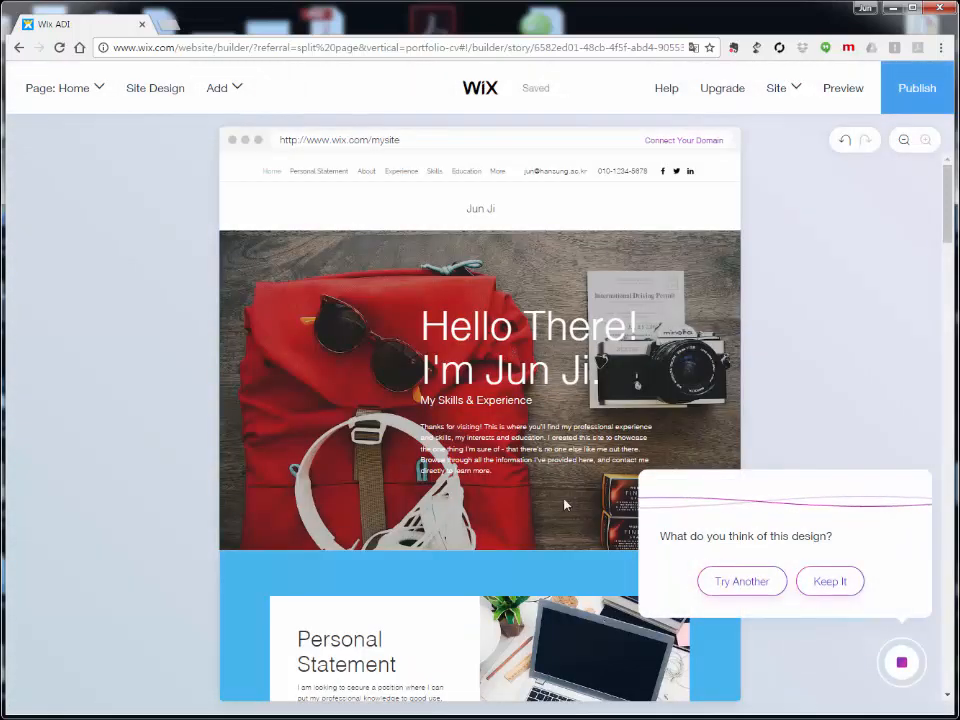
{"action": "scroll", "coordinate": [146, 307], "scroll_direction": "down", "scroll_amount": 4}
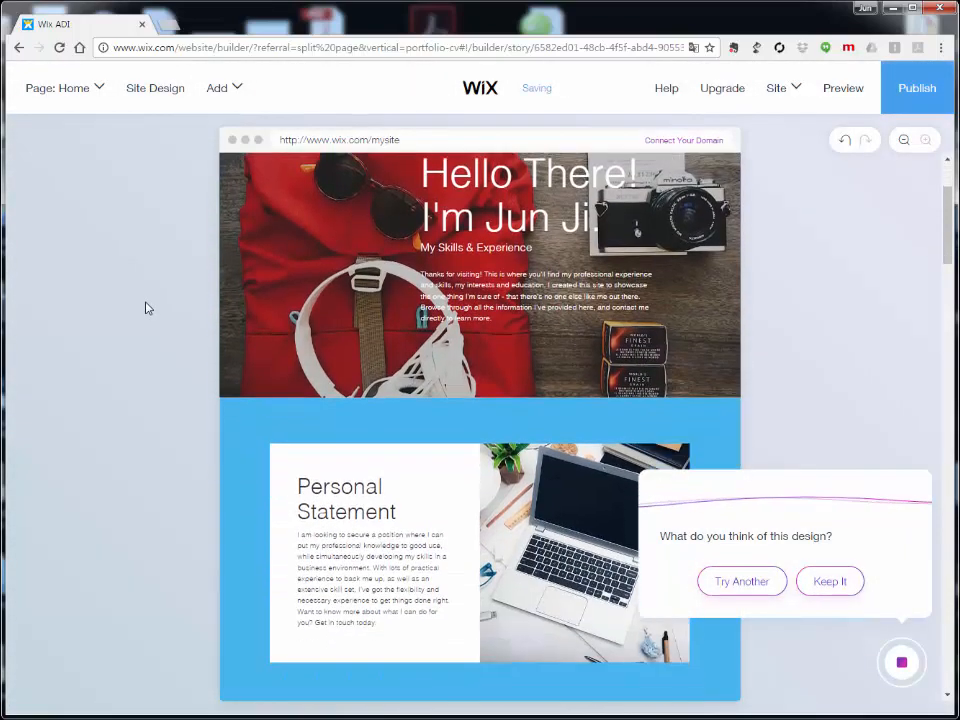
{"action": "scroll", "coordinate": [146, 304], "scroll_direction": "down", "scroll_amount": 6}
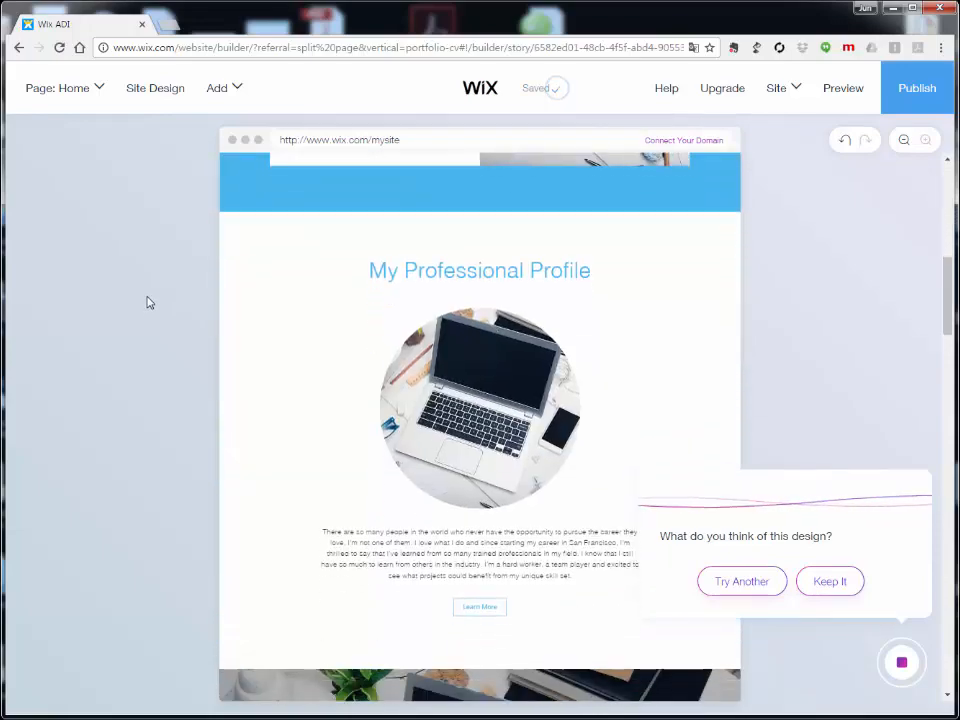
{"action": "scroll", "coordinate": [147, 300], "scroll_direction": "down", "scroll_amount": 11}
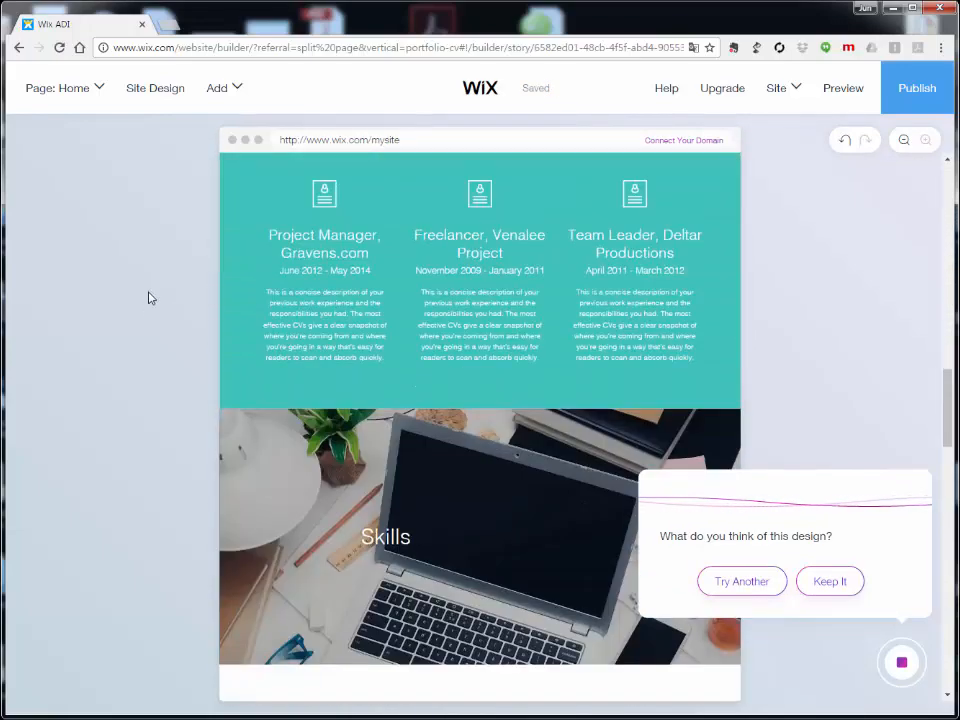
{"action": "scroll", "coordinate": [149, 298], "scroll_direction": "down", "scroll_amount": 15}
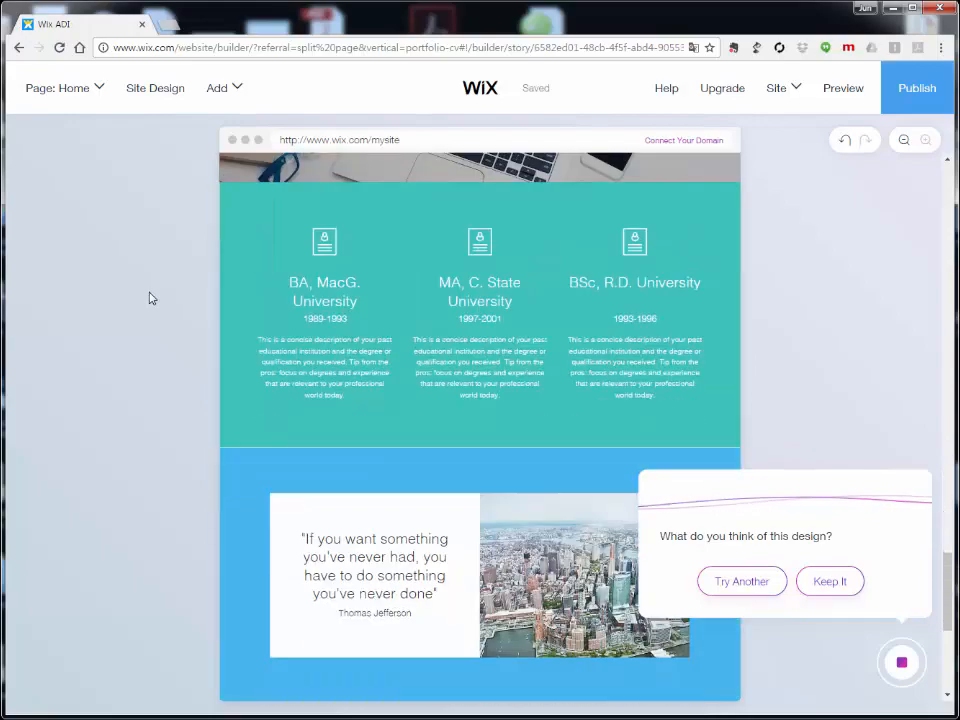
{"action": "scroll", "coordinate": [152, 297], "scroll_direction": "up", "scroll_amount": 20}
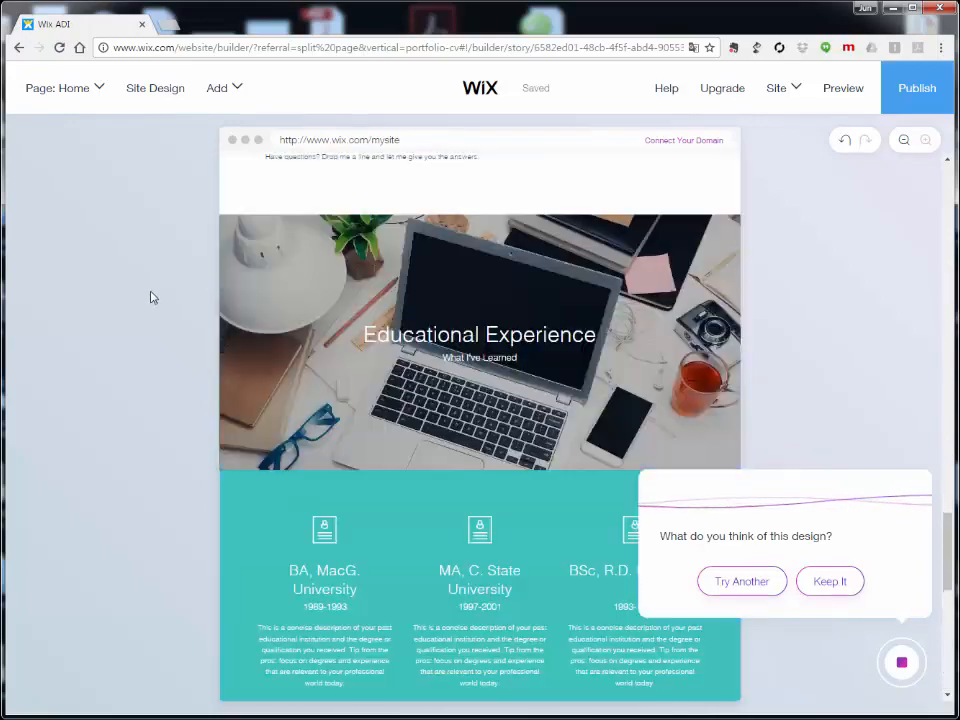
{"action": "scroll", "coordinate": [155, 297], "scroll_direction": "up", "scroll_amount": 6}
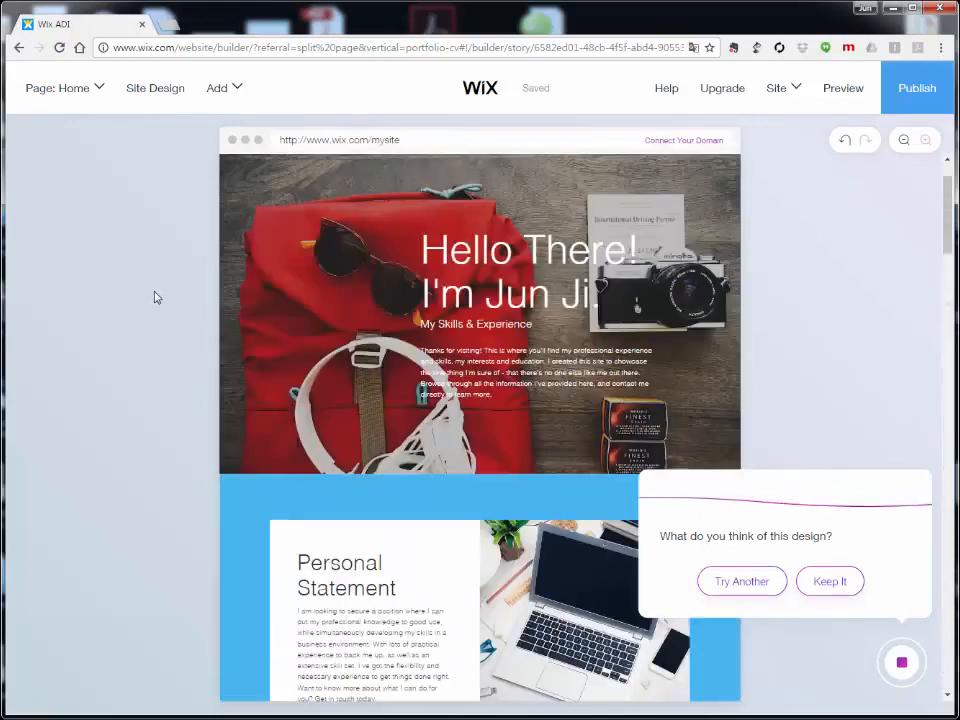
Step: Keep the Breeze design and open its Customize colour palette options
{"action": "left_click", "coordinate": [845, 583]}
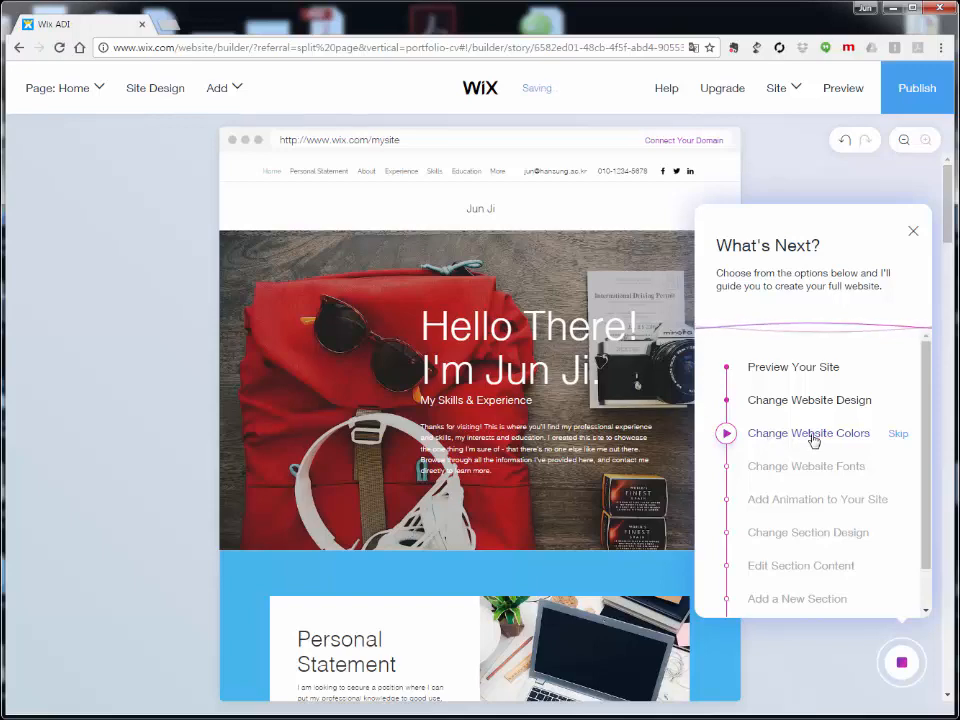
{"action": "left_click", "coordinate": [812, 438]}
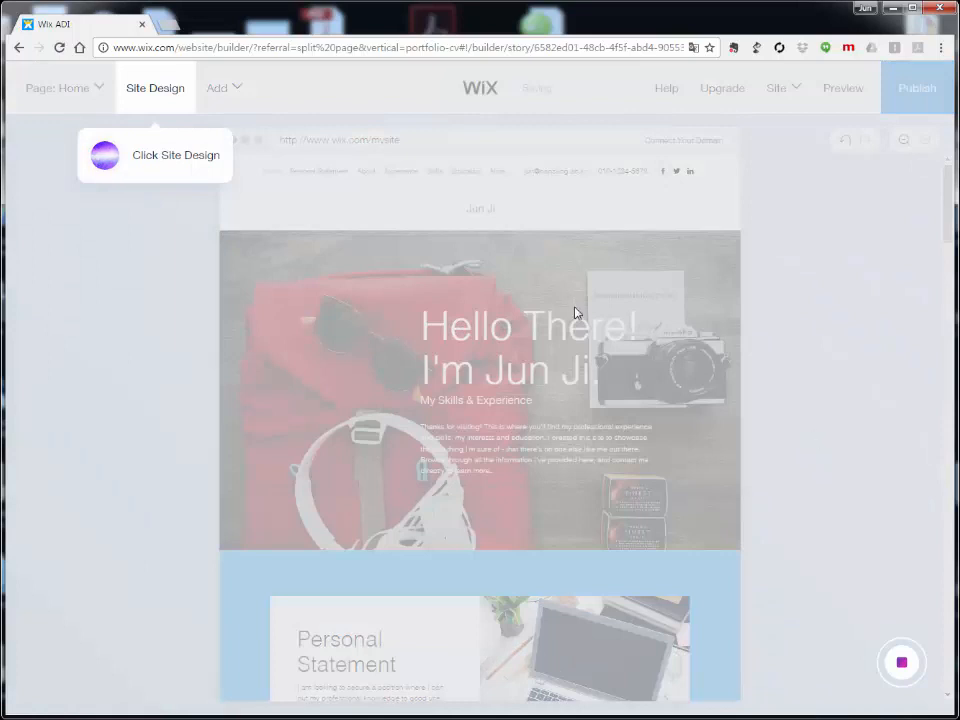
{"action": "left_click", "coordinate": [150, 95]}
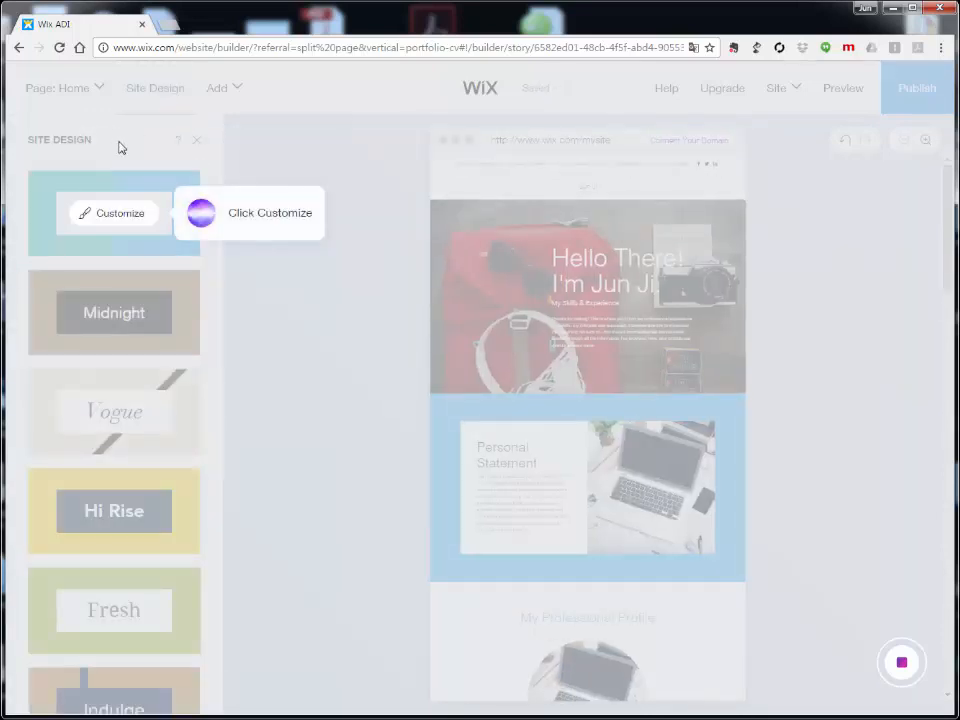
{"action": "left_click", "coordinate": [118, 215]}
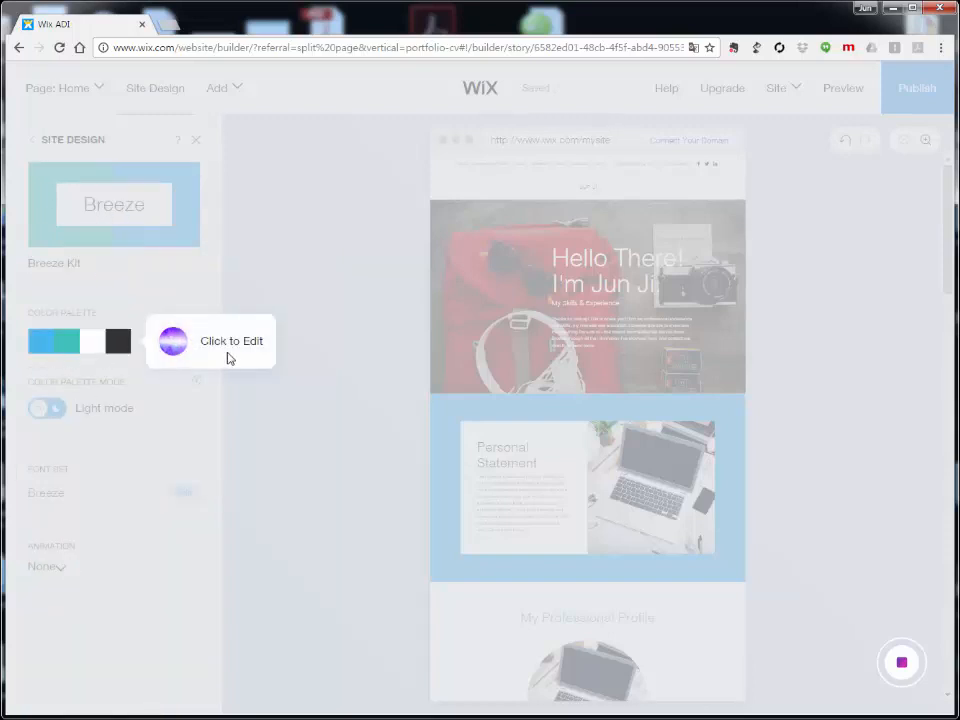
{"action": "left_click", "coordinate": [60, 343]}
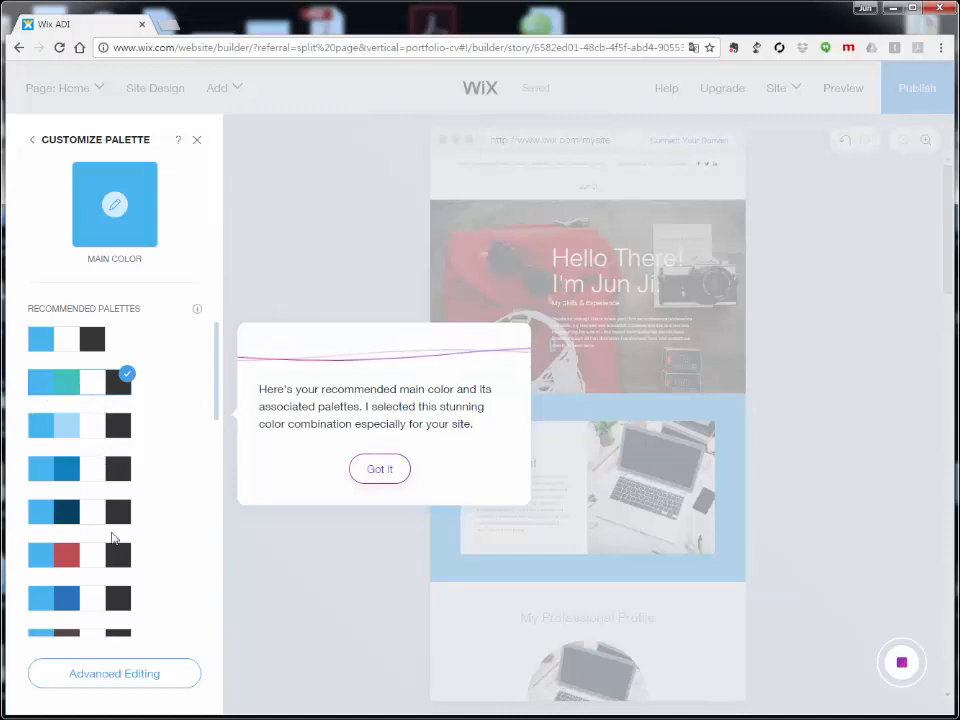
Step: Apply the third recommended blue and light-blue palette and confirm with 'Yes, Looks Great!'
{"action": "scroll", "coordinate": [150, 544], "scroll_direction": "down", "scroll_amount": 3}
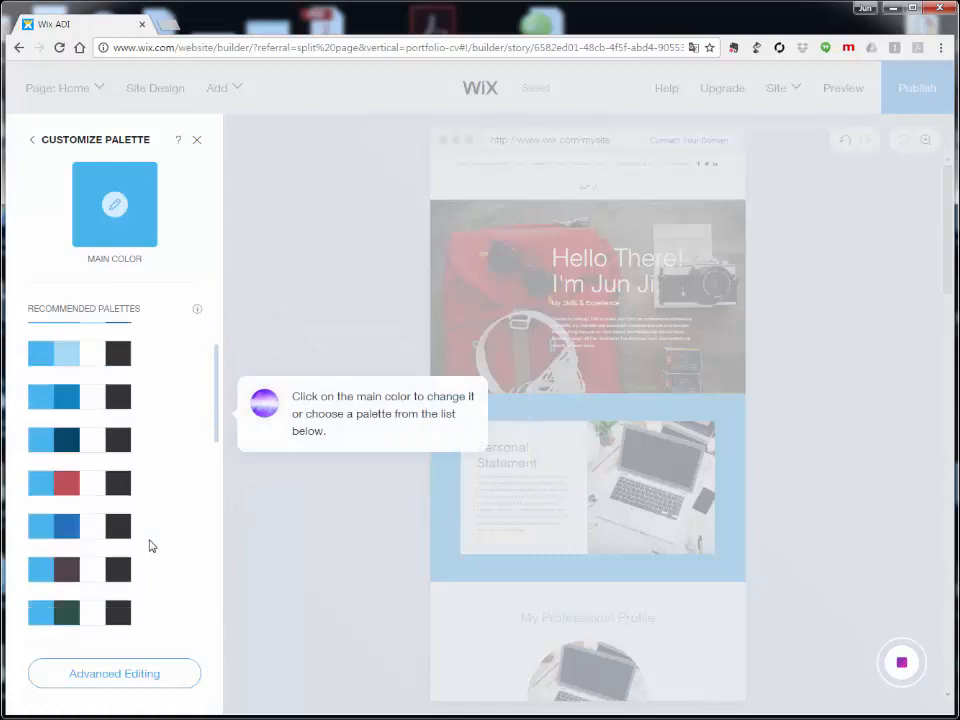
{"action": "scroll", "coordinate": [150, 544], "scroll_direction": "down", "scroll_amount": 5}
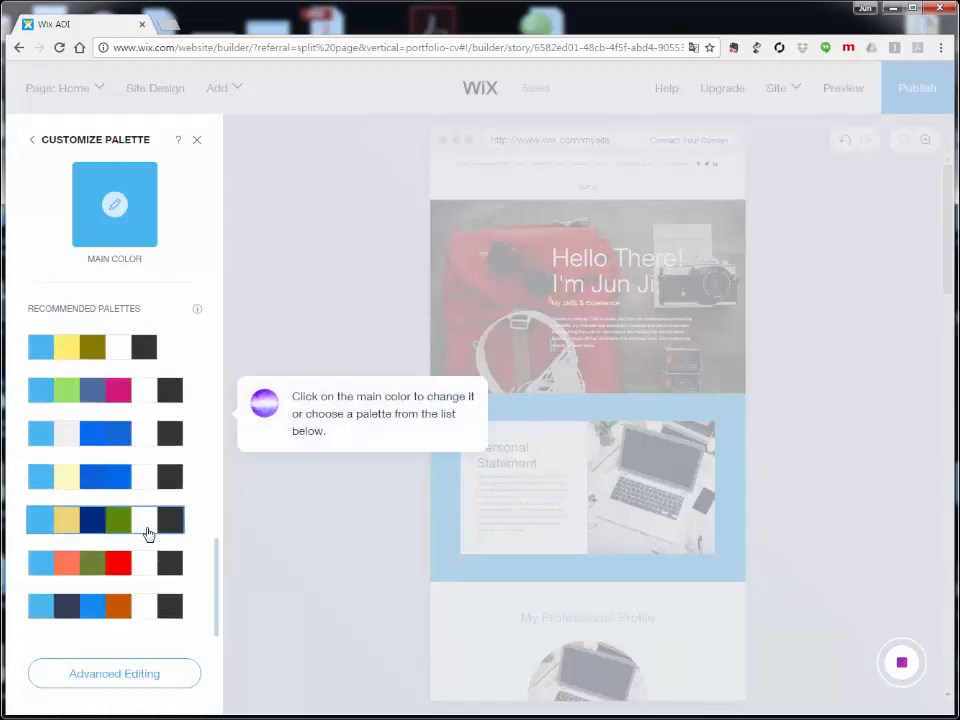
{"action": "scroll", "coordinate": [100, 540], "scroll_direction": "up", "scroll_amount": 3}
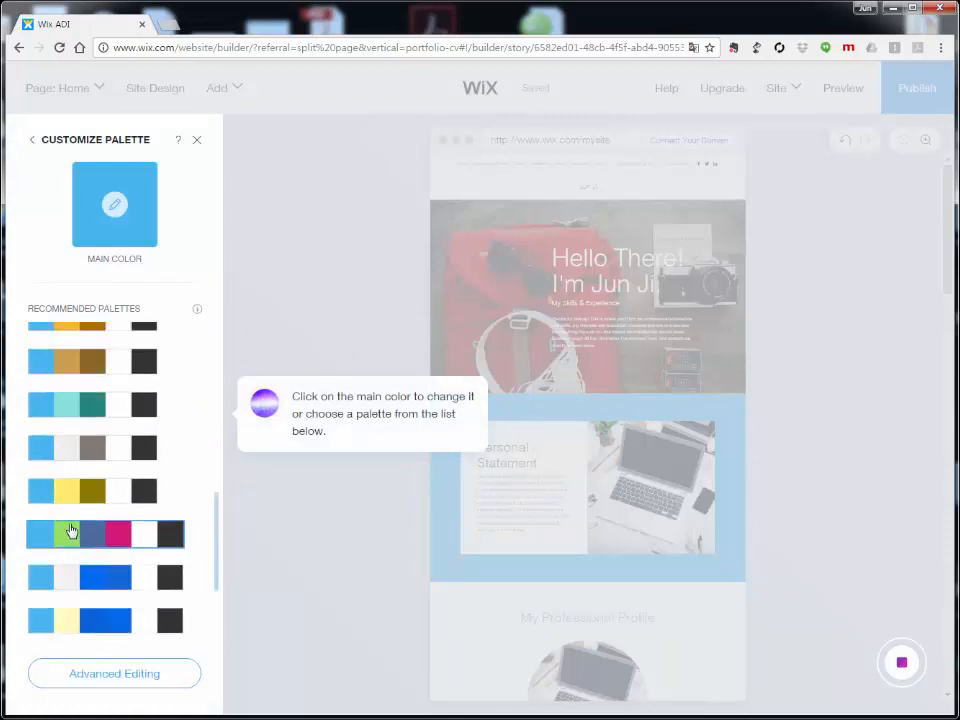
{"action": "scroll", "coordinate": [64, 527], "scroll_direction": "up", "scroll_amount": 8}
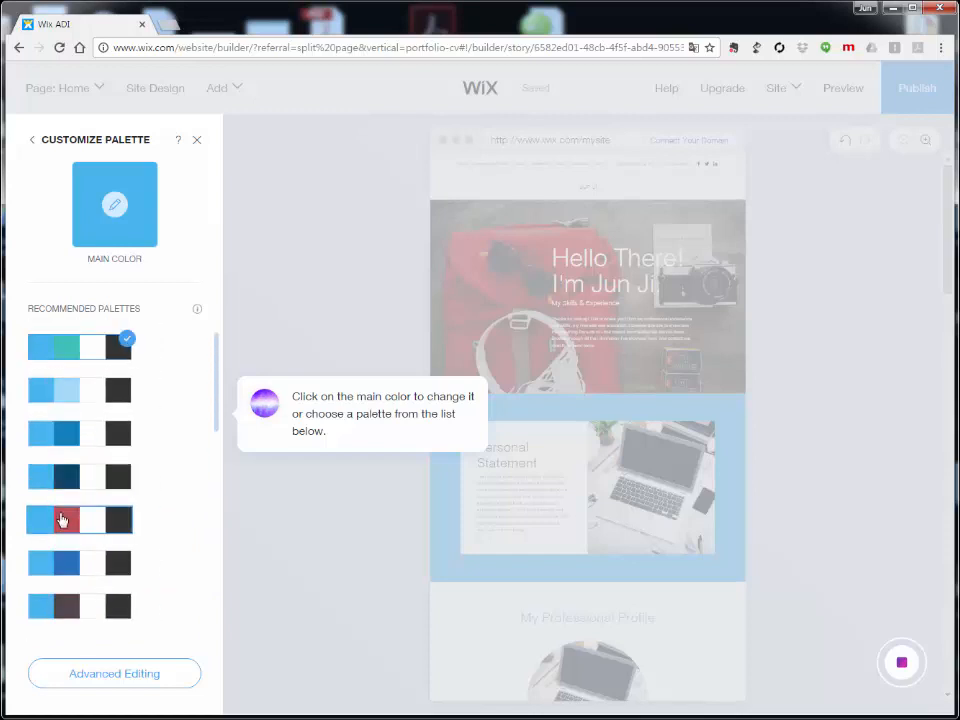
{"action": "scroll", "coordinate": [61, 514], "scroll_direction": "up", "scroll_amount": 1}
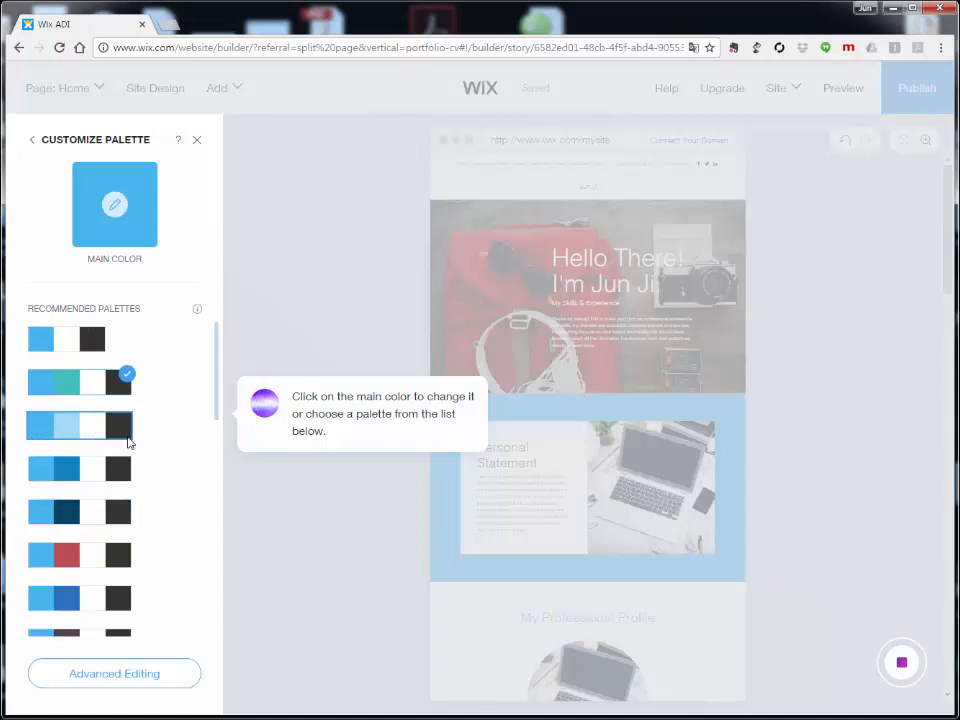
{"action": "left_click", "coordinate": [121, 436]}
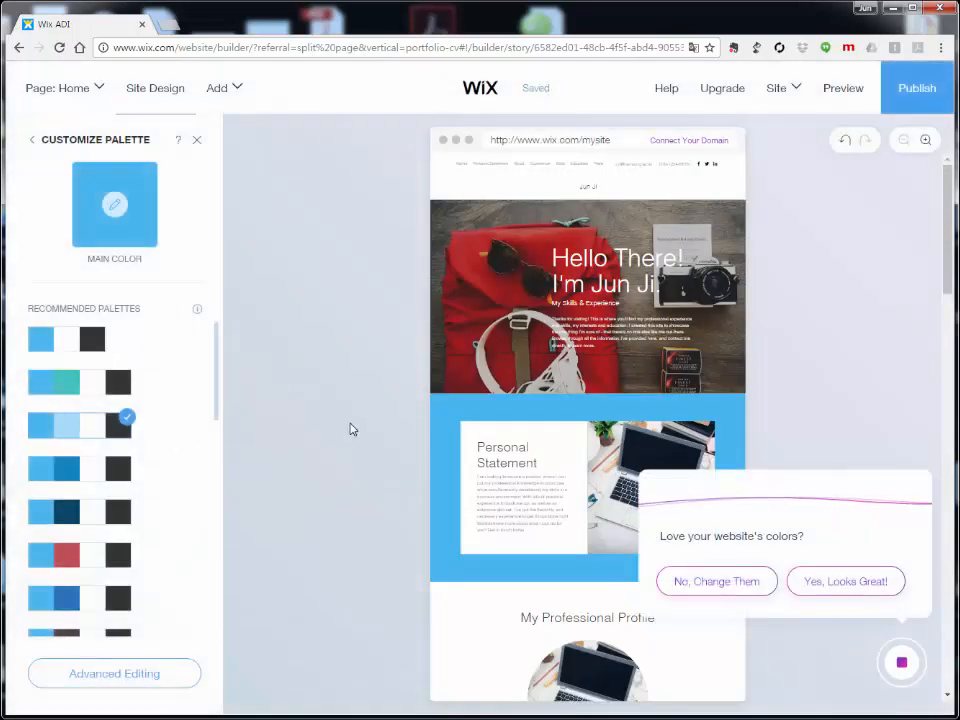
{"action": "scroll", "coordinate": [350, 428], "scroll_direction": "down", "scroll_amount": 5}
{"action": "scroll", "coordinate": [350, 428], "scroll_direction": "down", "scroll_amount": 3}
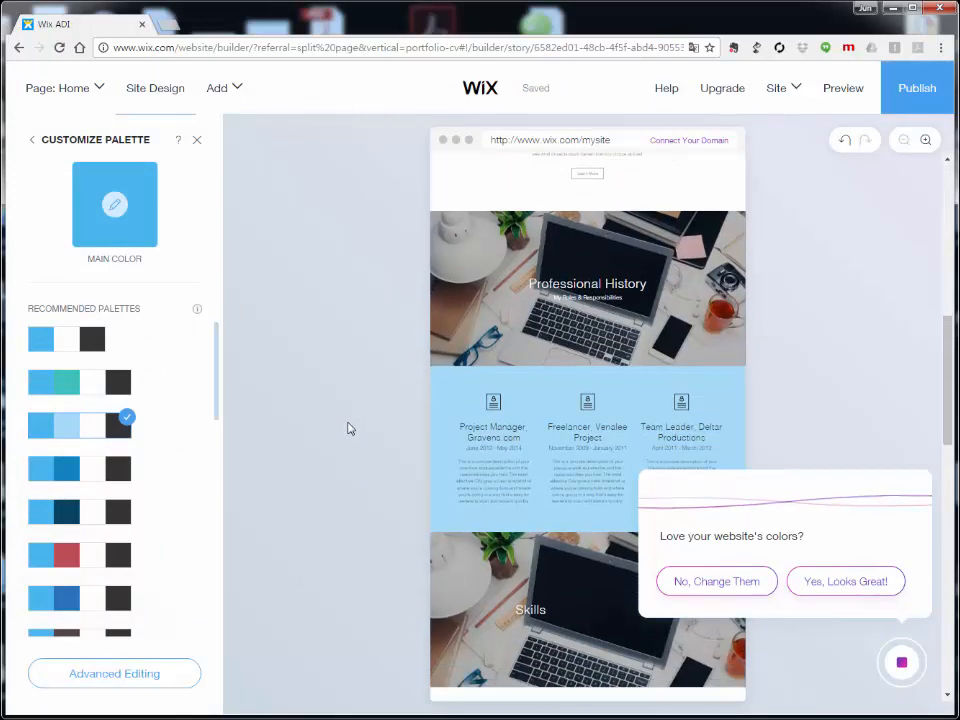
{"action": "scroll", "coordinate": [367, 405], "scroll_direction": "down", "scroll_amount": 8}
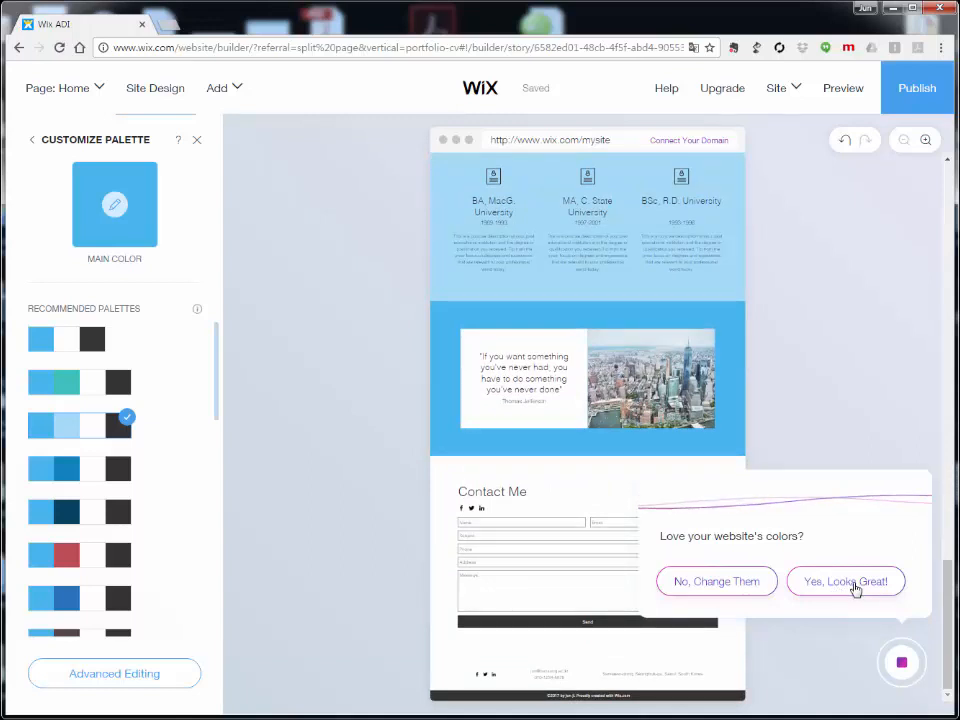
{"action": "left_click", "coordinate": [855, 583]}
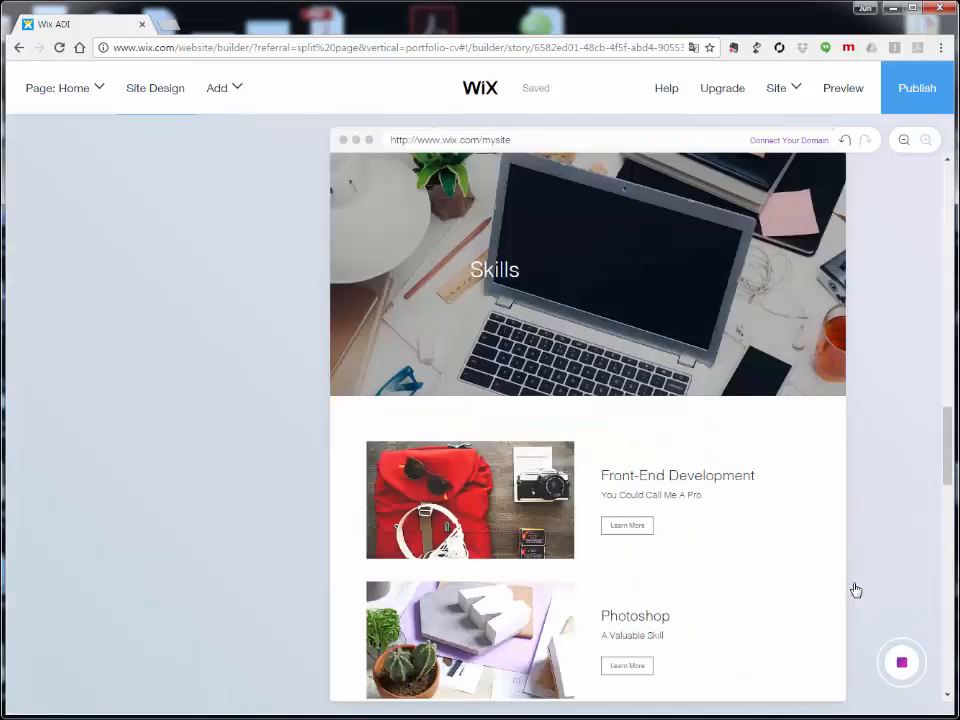
Step: Start the Change Website Fonts step in What's Next and choose Show Me How
{"action": "scroll", "coordinate": [784, 478], "scroll_direction": "down", "scroll_amount": 1}
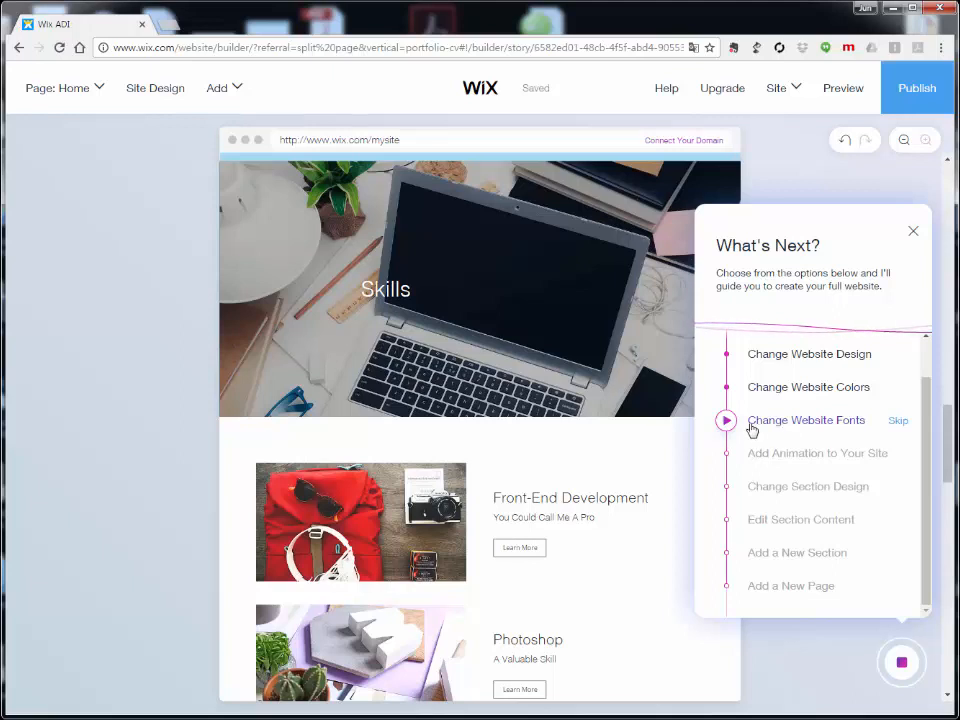
{"action": "left_click", "coordinate": [772, 428]}
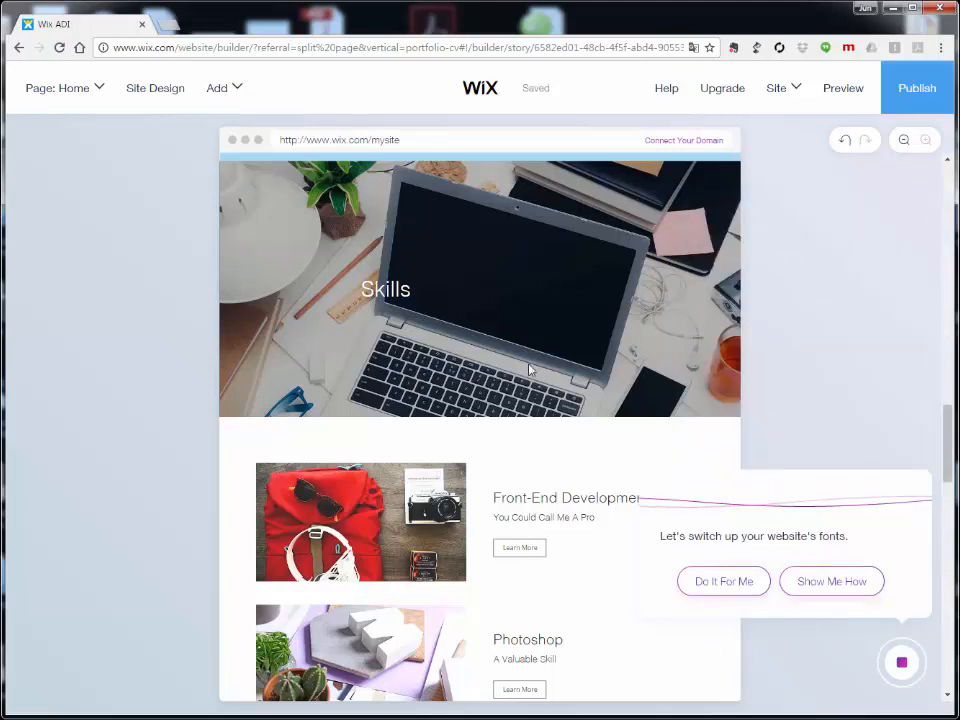
{"action": "left_click", "coordinate": [830, 589]}
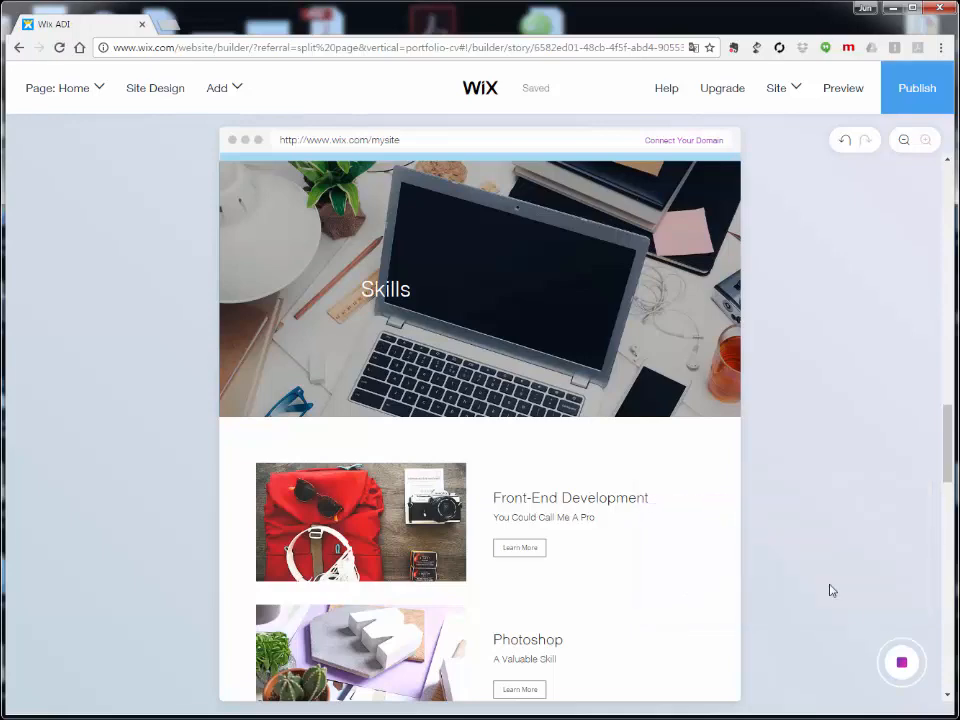
Step: In Site Design > Customize, swap the Breeze font set for DELIGHT and keep it
{"action": "left_click", "coordinate": [147, 94]}
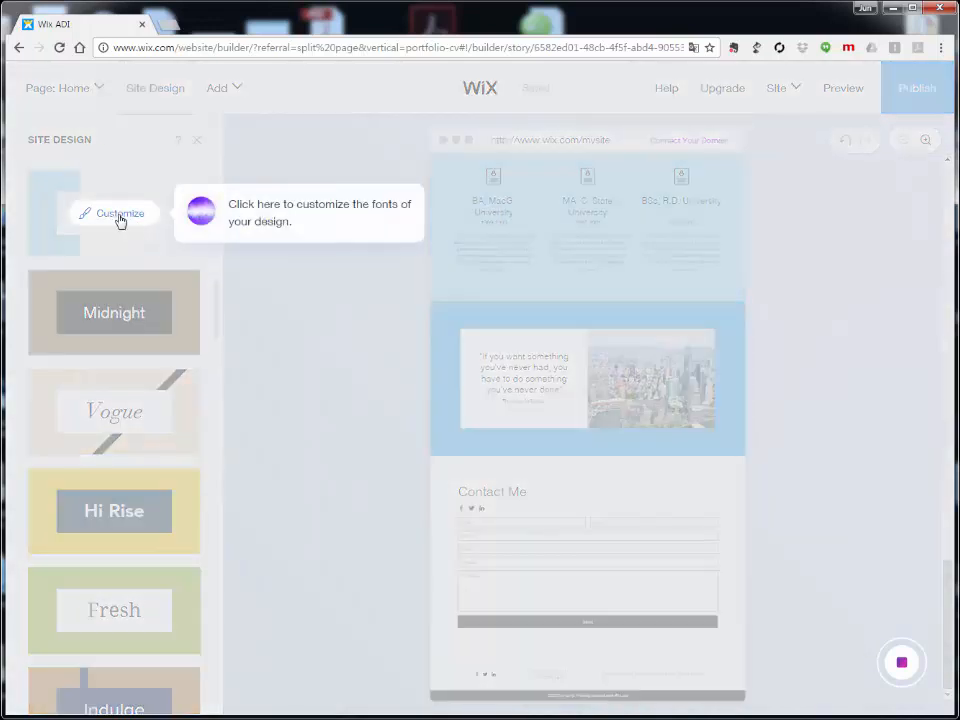
{"action": "left_click", "coordinate": [119, 218]}
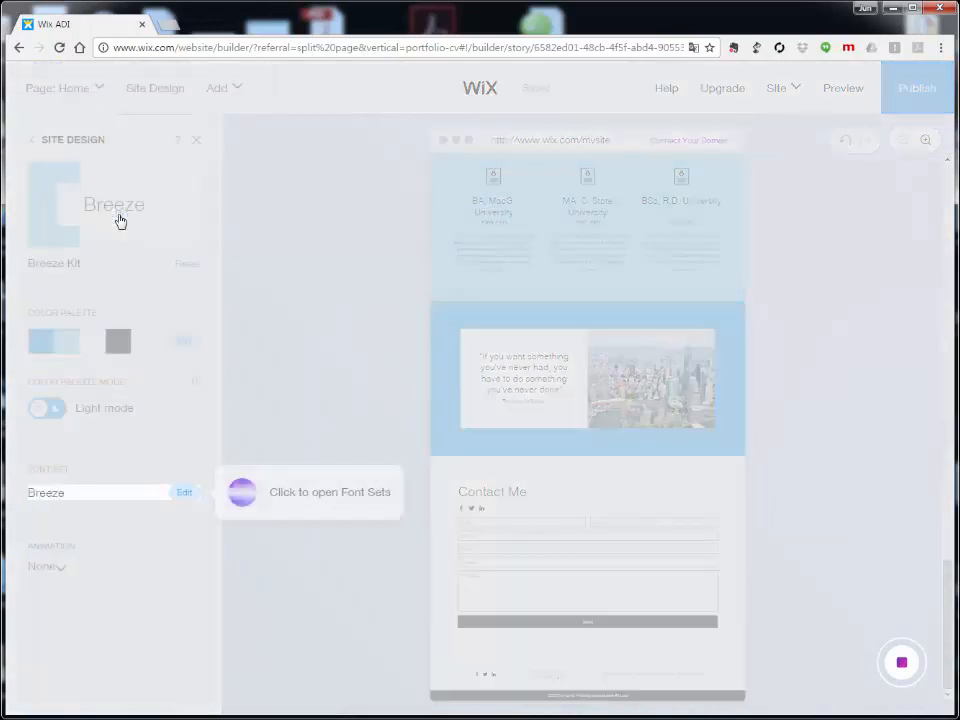
{"action": "left_click", "coordinate": [126, 494]}
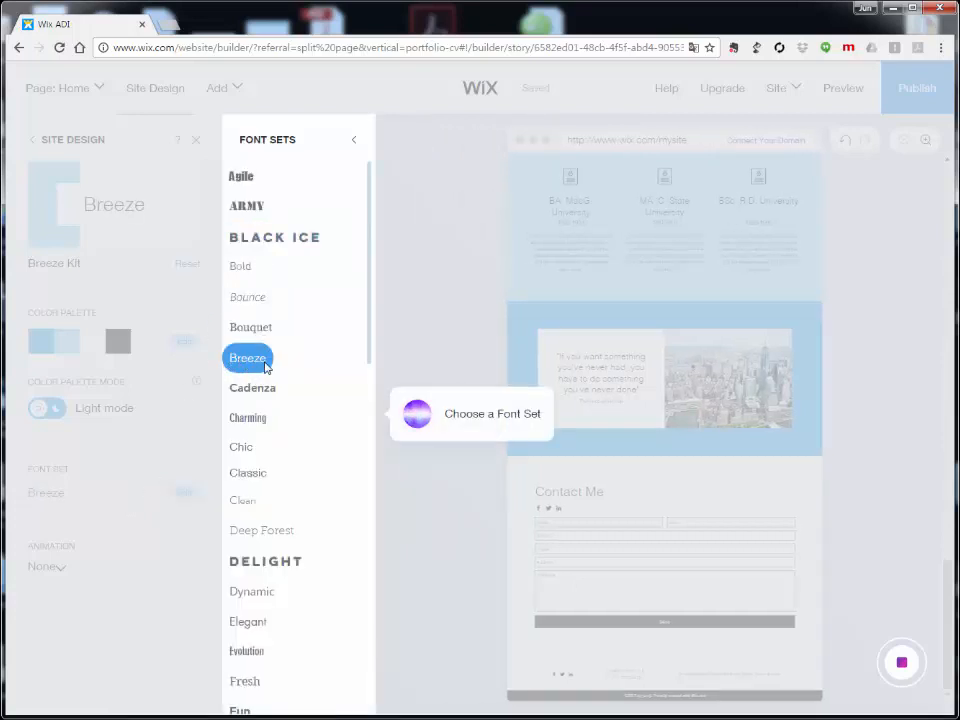
{"action": "scroll", "coordinate": [265, 368], "scroll_direction": "down", "scroll_amount": 4}
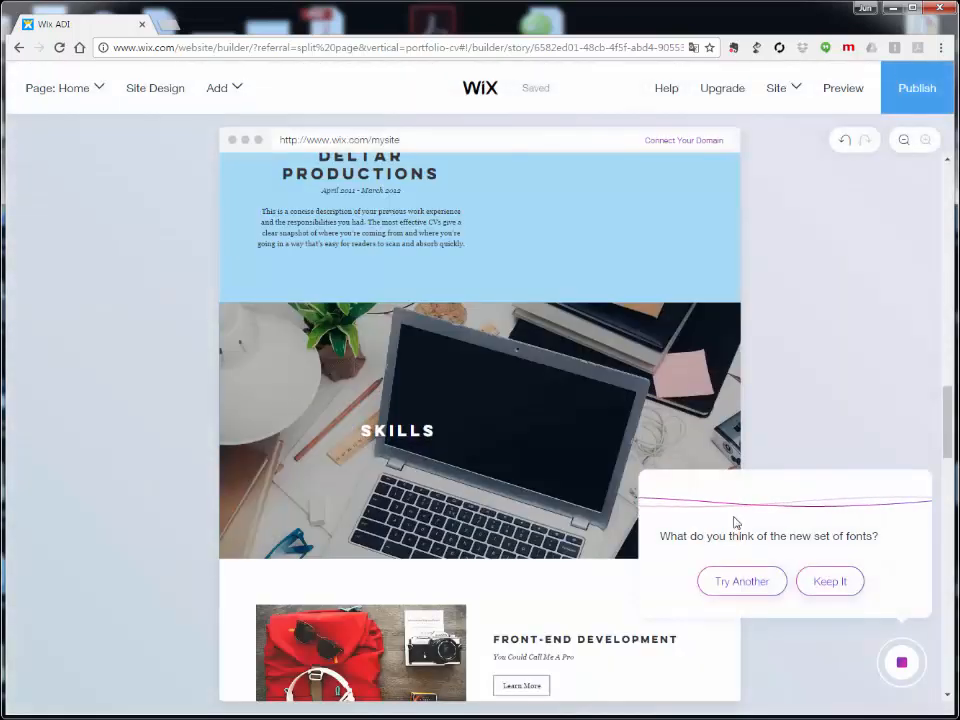
{"action": "scroll", "coordinate": [574, 455], "scroll_direction": "up", "scroll_amount": 10}
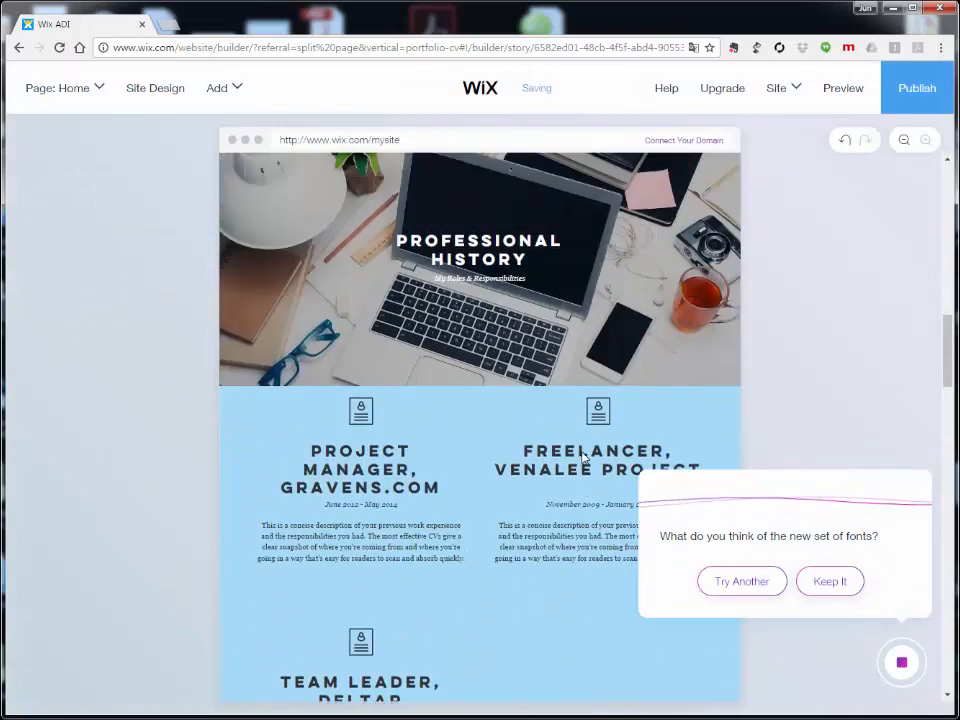
{"action": "scroll", "coordinate": [585, 455], "scroll_direction": "up", "scroll_amount": 10}
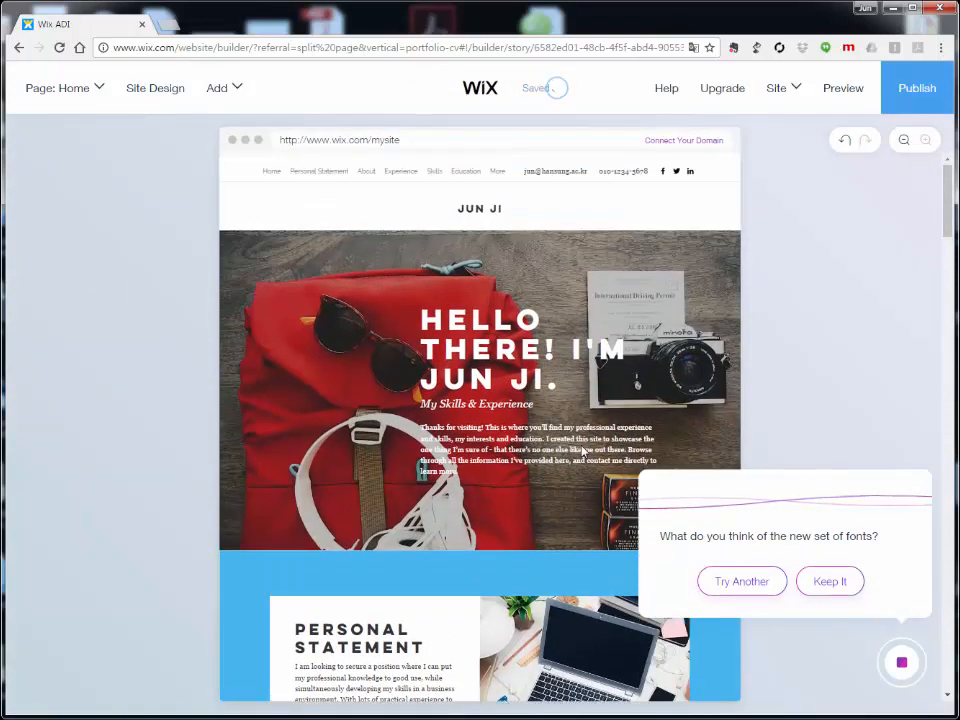
{"action": "left_click", "coordinate": [830, 584]}
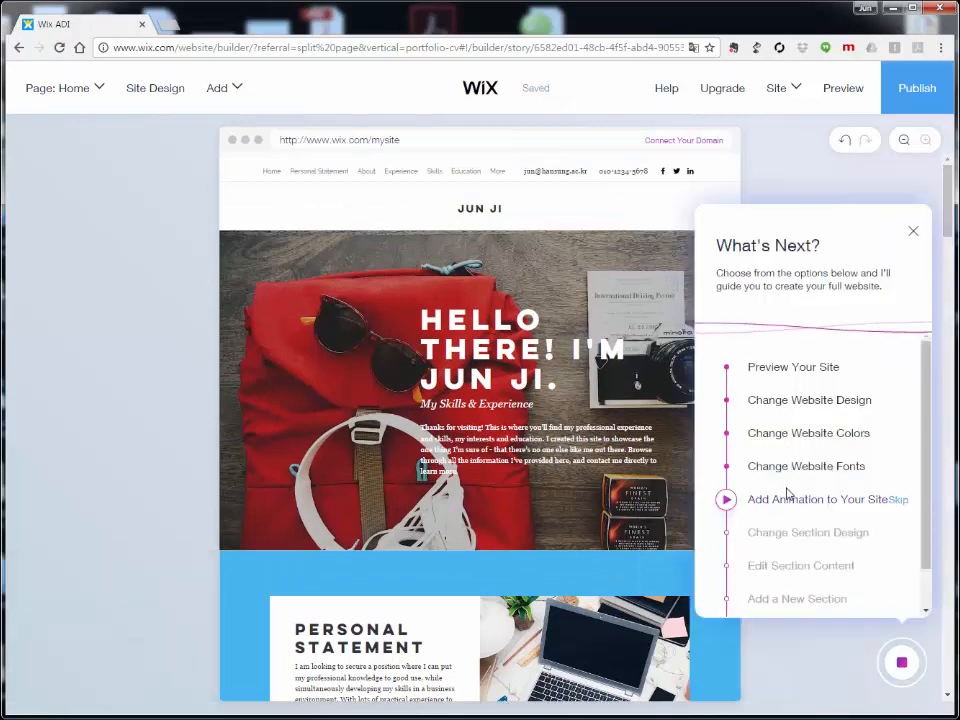
Step: Start Add Animation to Your Site and set the Breeze kit's Animation to Fade
{"action": "scroll", "coordinate": [789, 491], "scroll_direction": "down", "scroll_amount": 1}
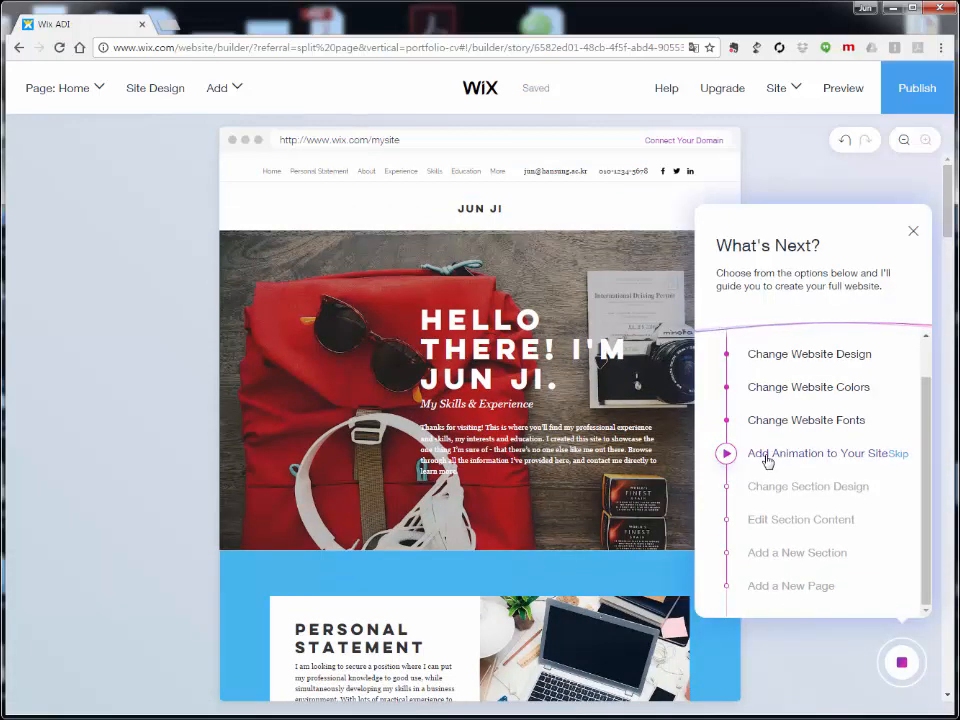
{"action": "left_click", "coordinate": [767, 456]}
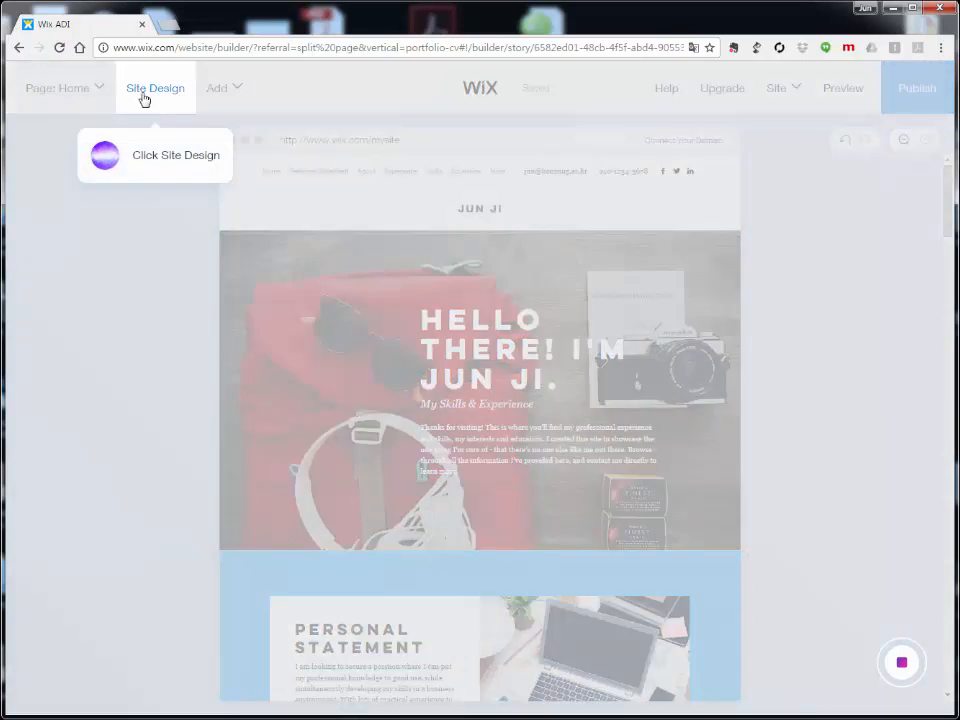
{"action": "left_click", "coordinate": [155, 89]}
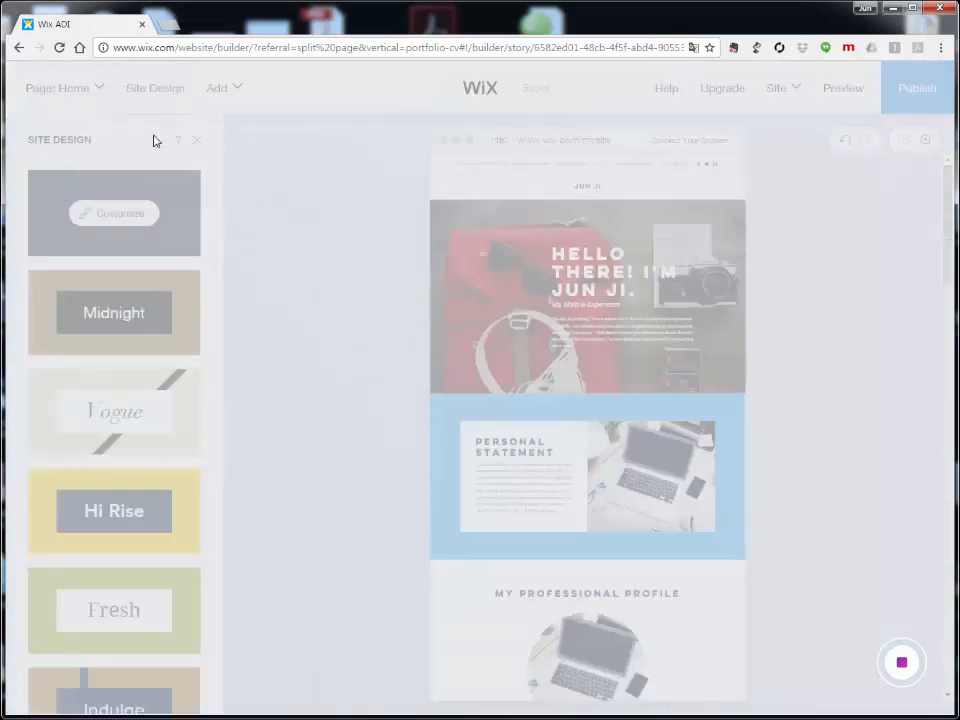
{"action": "left_click", "coordinate": [105, 219]}
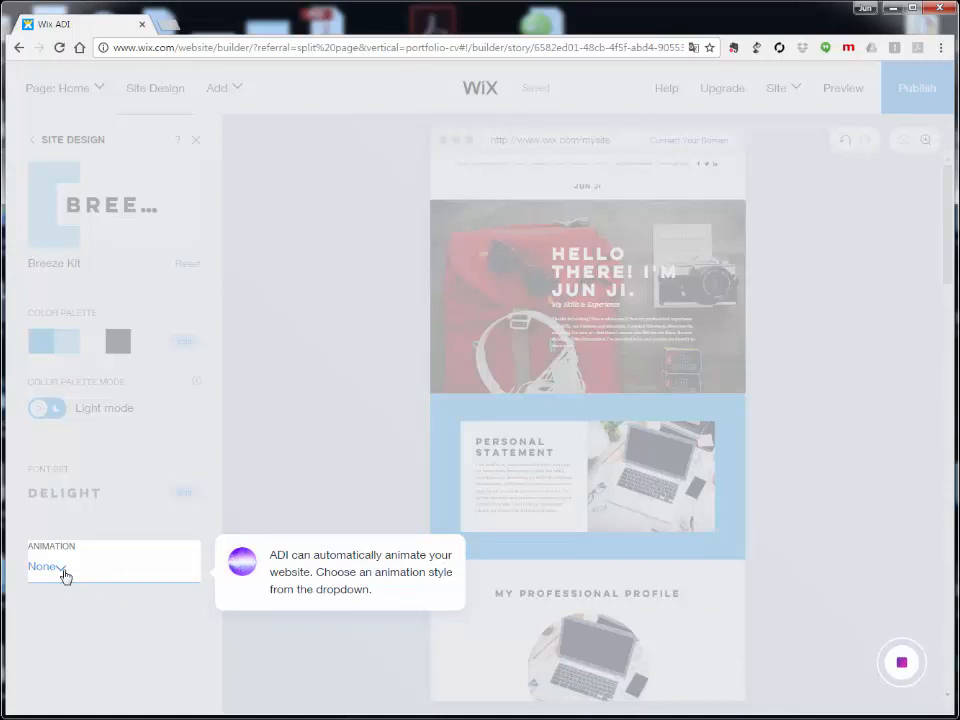
{"action": "left_click", "coordinate": [58, 575]}
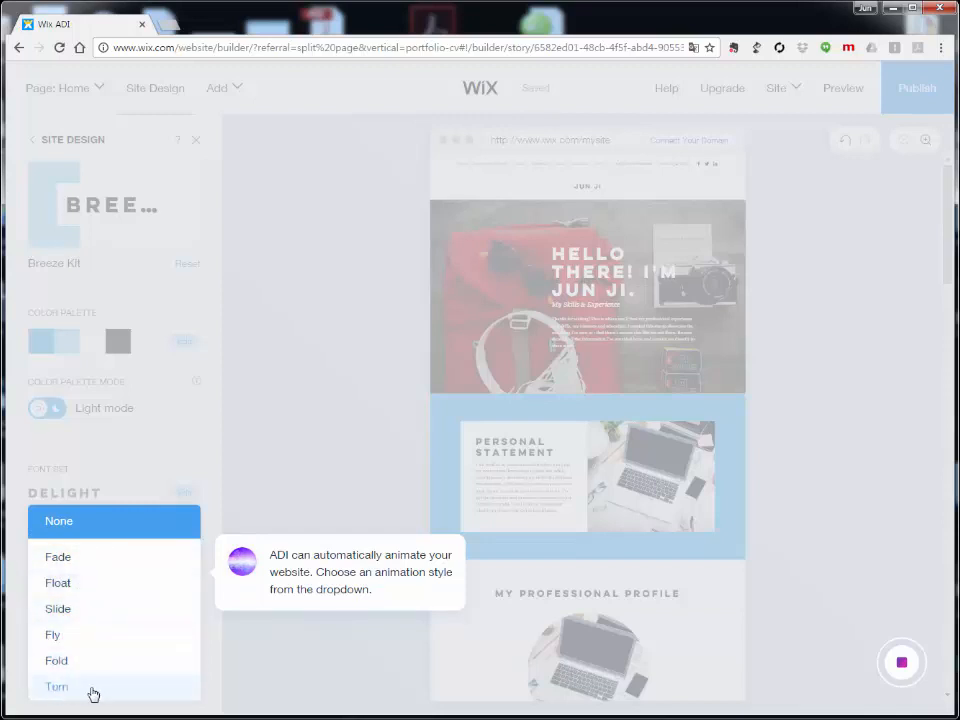
{"action": "left_click", "coordinate": [62, 558]}
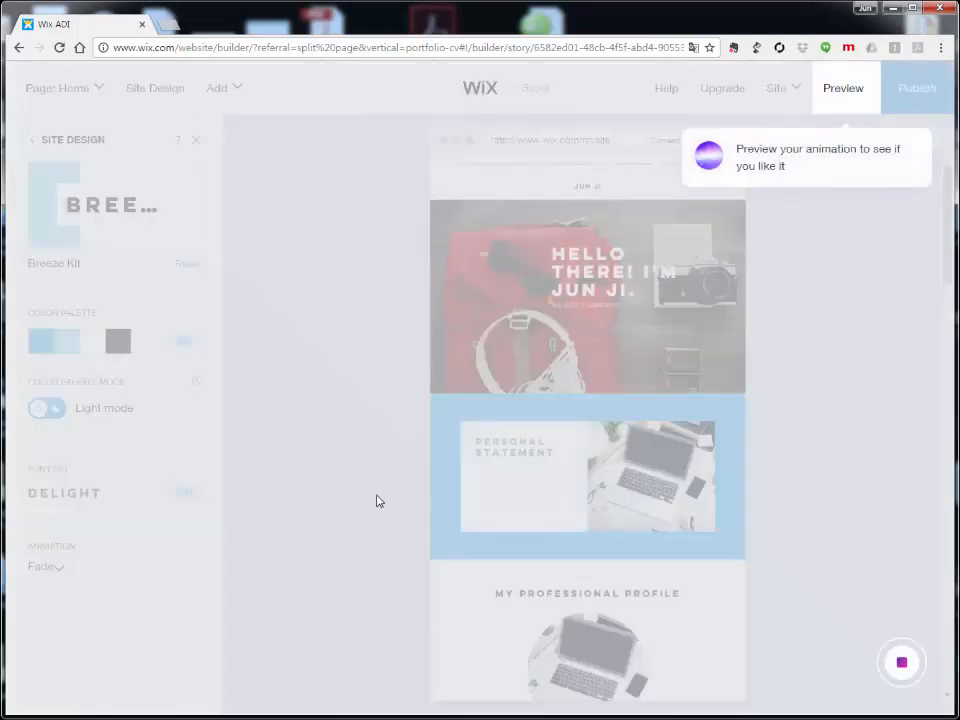
Step: Preview the whole site with the Fade animation, keep it, and exit the preview
{"action": "left_click", "coordinate": [845, 89]}
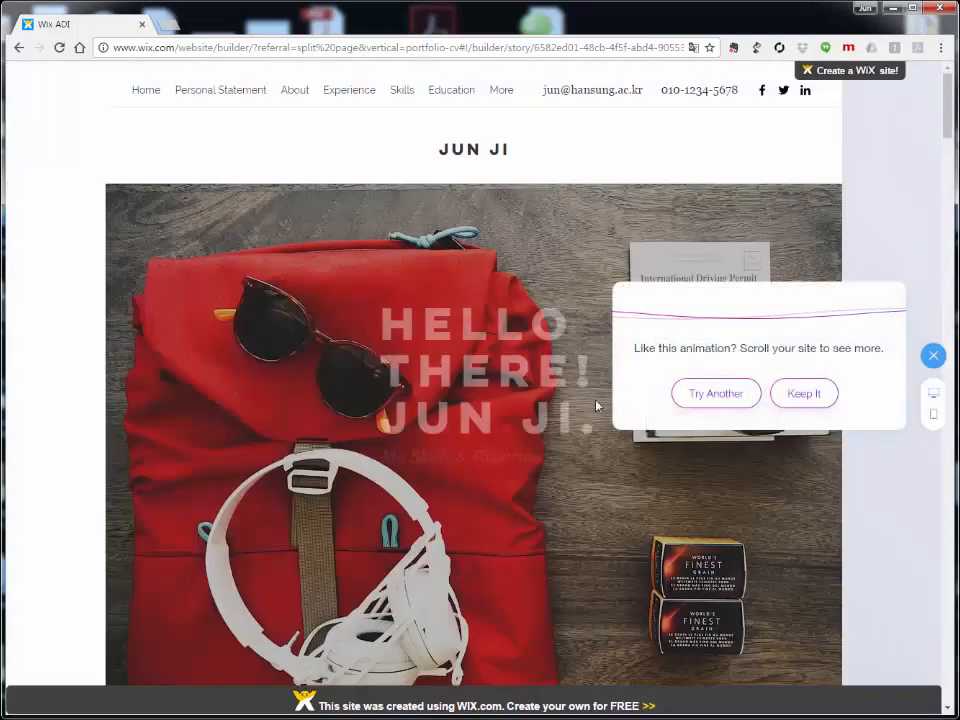
{"action": "scroll", "coordinate": [428, 371], "scroll_direction": "down", "scroll_amount": 5}
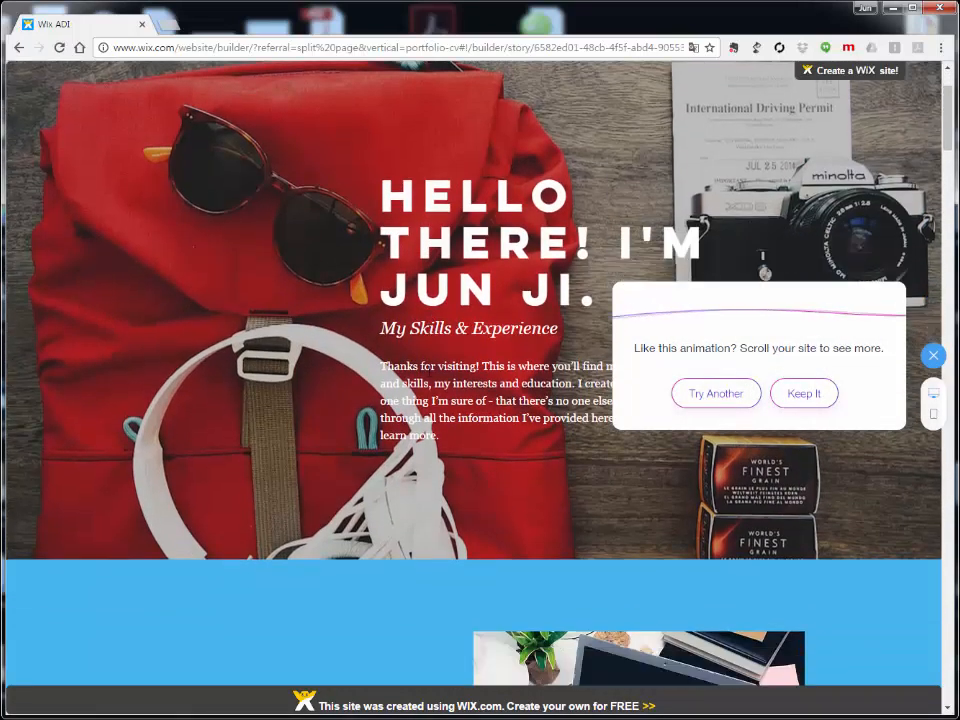
{"action": "scroll", "coordinate": [428, 375], "scroll_direction": "down", "scroll_amount": 2}
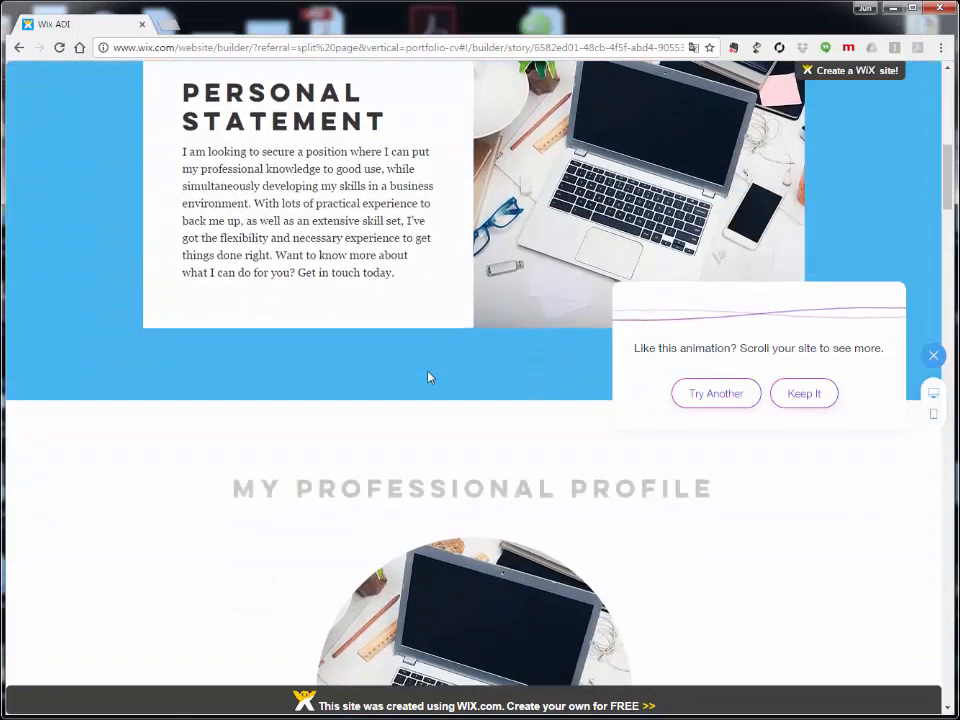
{"action": "scroll", "coordinate": [428, 375], "scroll_direction": "down", "scroll_amount": 5}
{"action": "scroll", "coordinate": [428, 376], "scroll_direction": "down", "scroll_amount": 5}
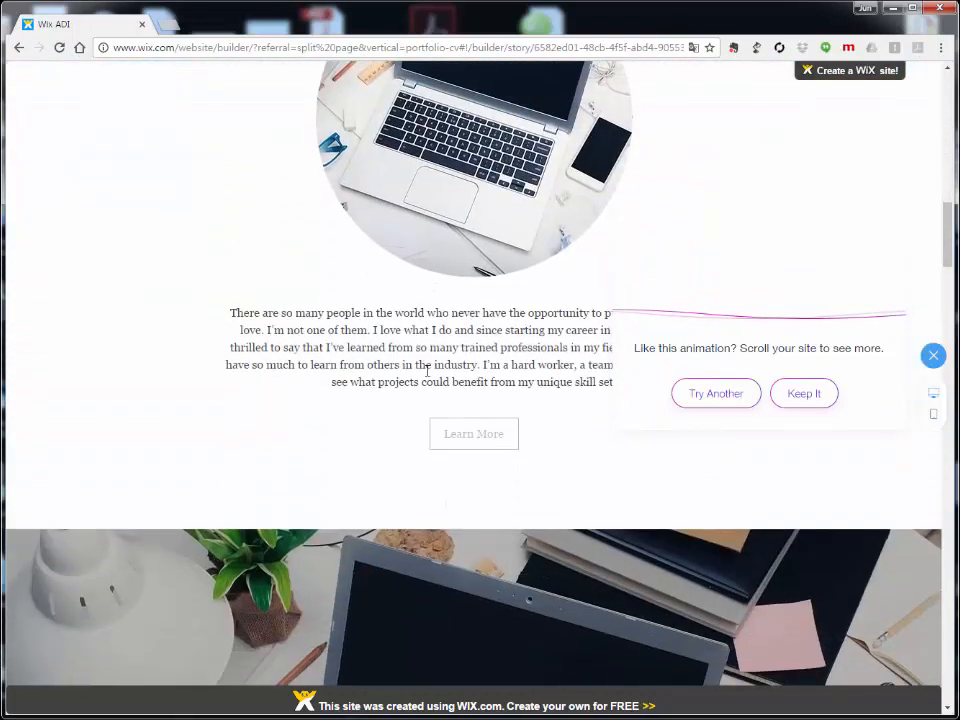
{"action": "scroll", "coordinate": [426, 375], "scroll_direction": "down", "scroll_amount": 3}
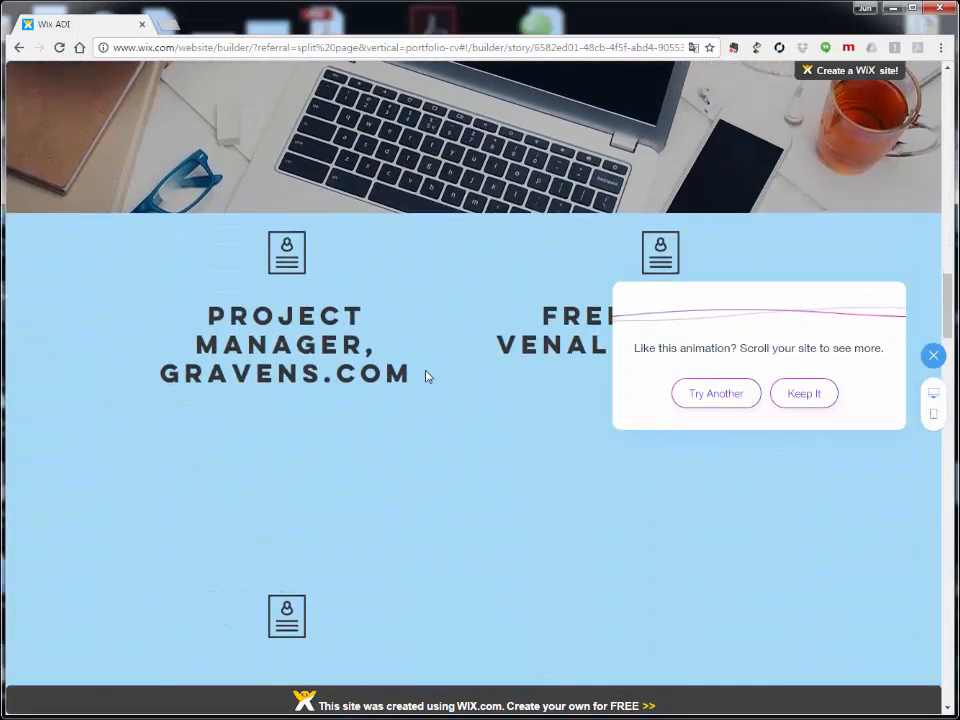
{"action": "left_click", "coordinate": [801, 400]}
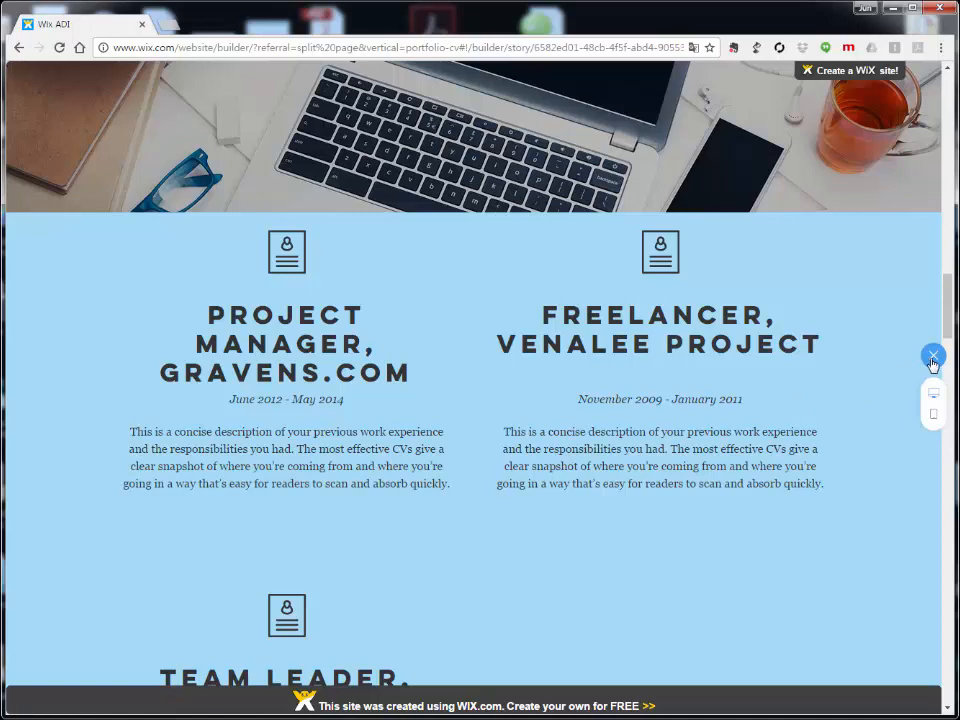
{"action": "left_click", "coordinate": [933, 358]}
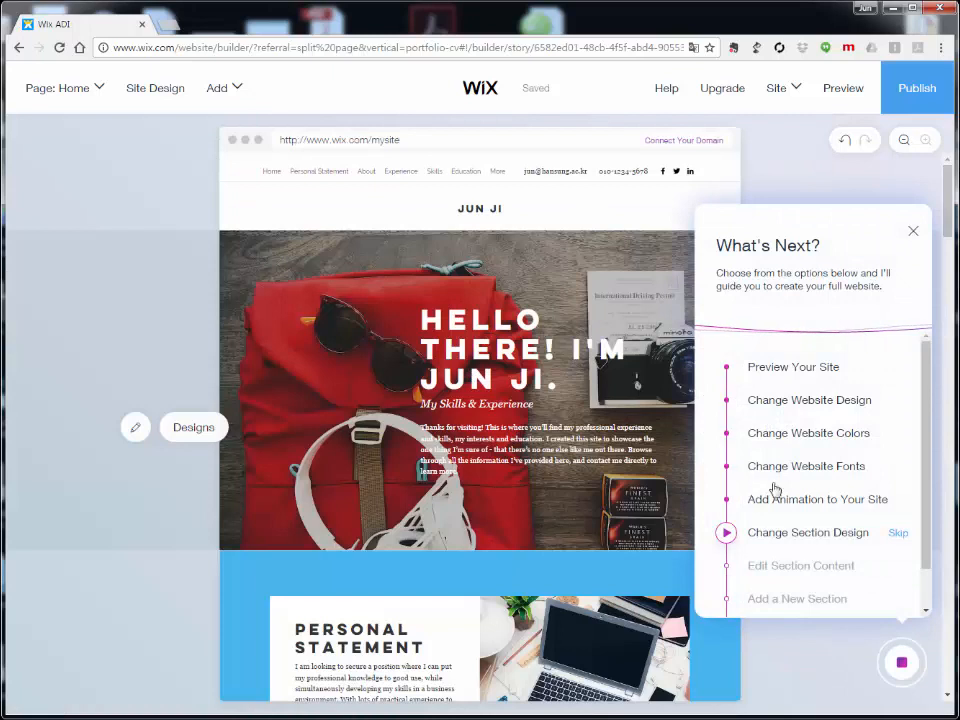
Step: Start the Change Section Design step in What's Next and choose Show Me How
{"action": "scroll", "coordinate": [858, 460], "scroll_direction": "down", "scroll_amount": 1}
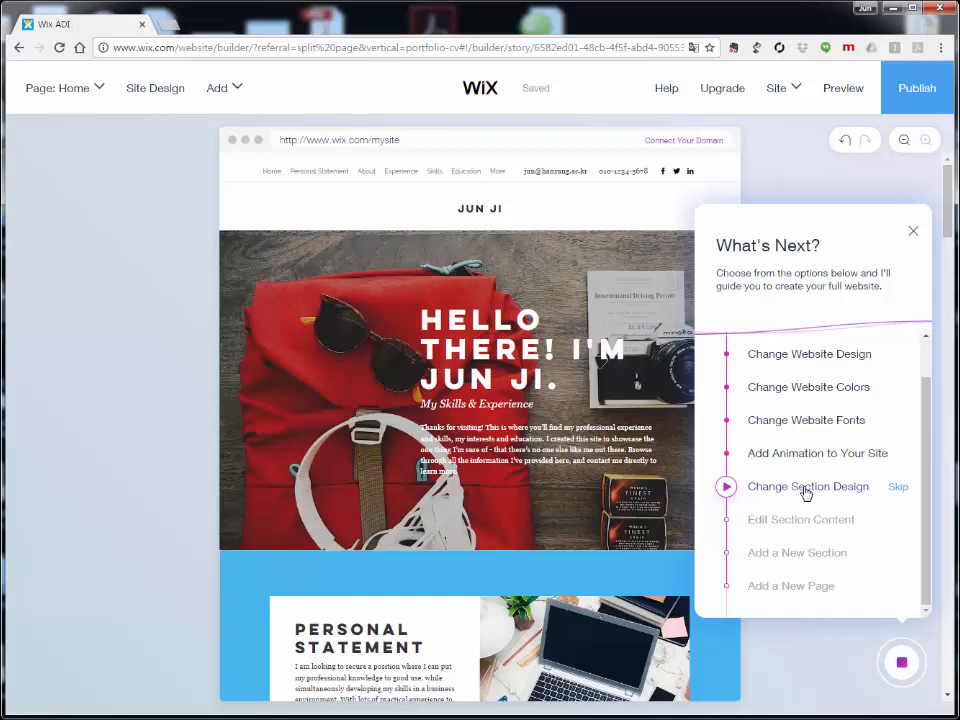
{"action": "left_click", "coordinate": [808, 490]}
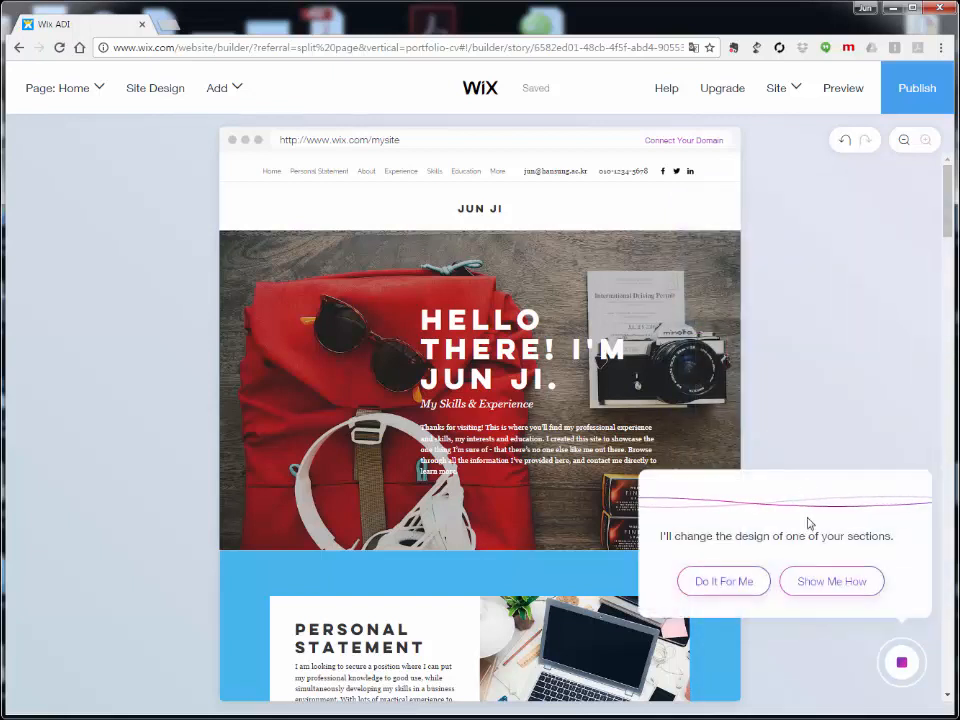
{"action": "left_click", "coordinate": [835, 591]}
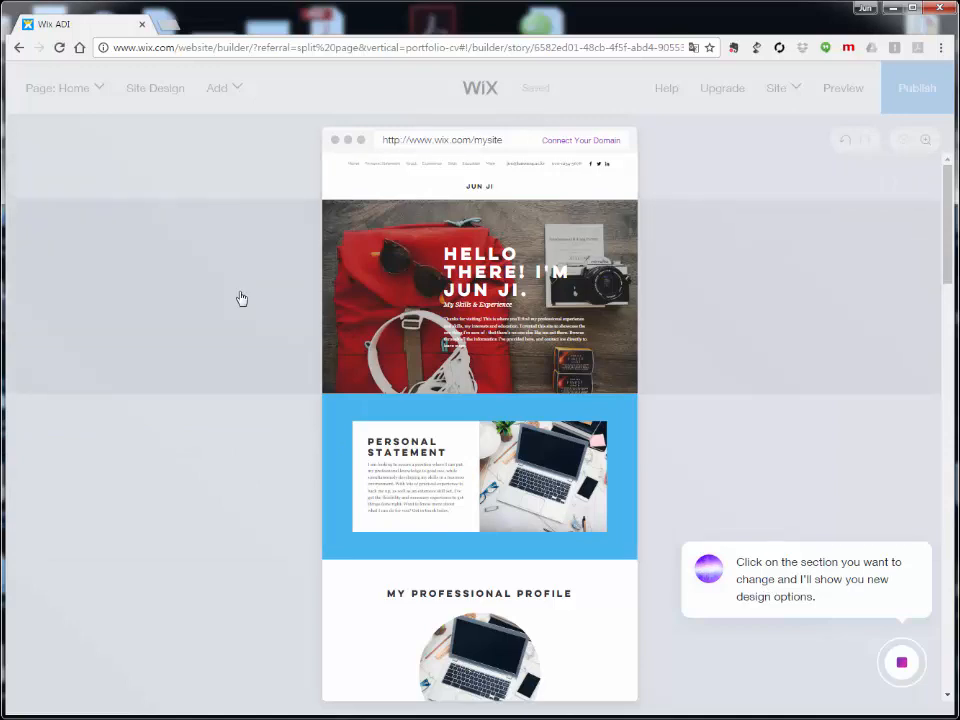
{"action": "scroll", "coordinate": [266, 304], "scroll_direction": "down", "scroll_amount": 7}
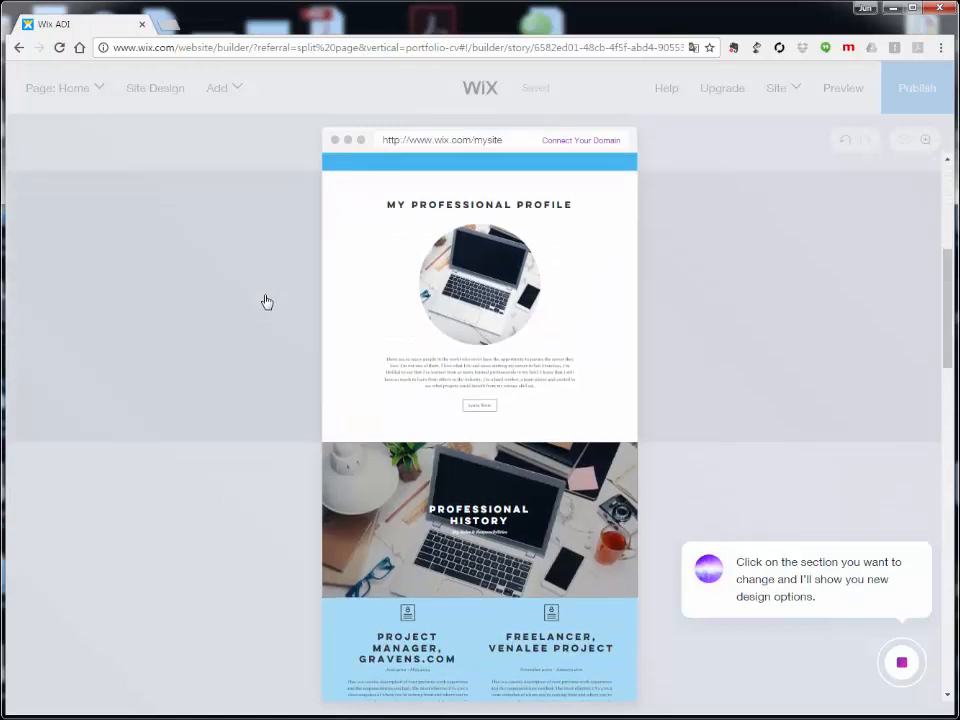
{"action": "scroll", "coordinate": [265, 304], "scroll_direction": "down", "scroll_amount": 10}
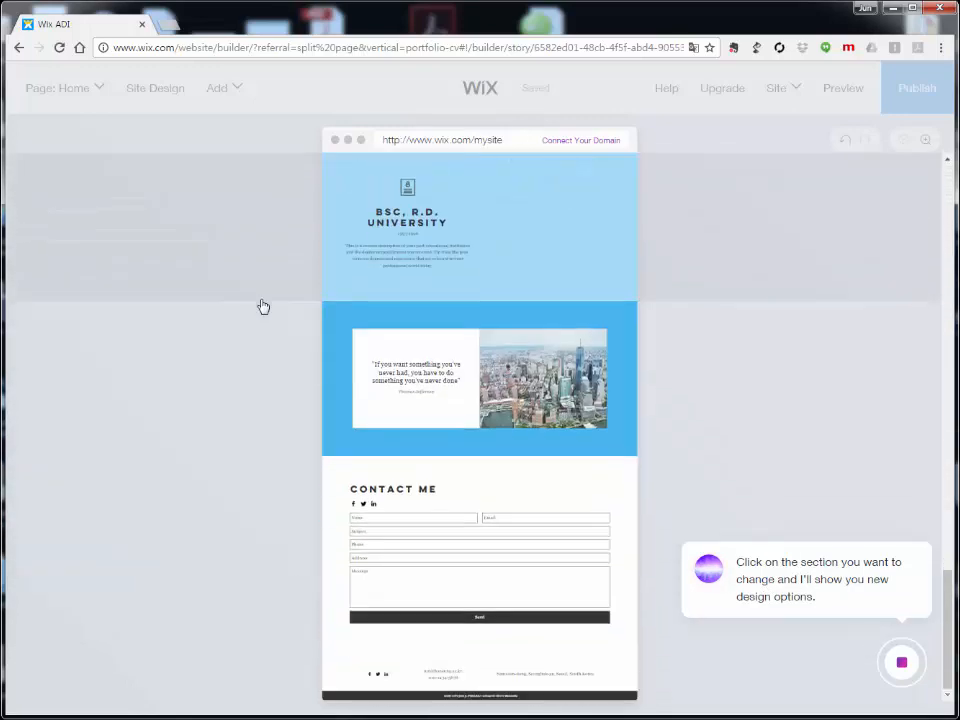
{"action": "scroll", "coordinate": [265, 307], "scroll_direction": "up", "scroll_amount": 10}
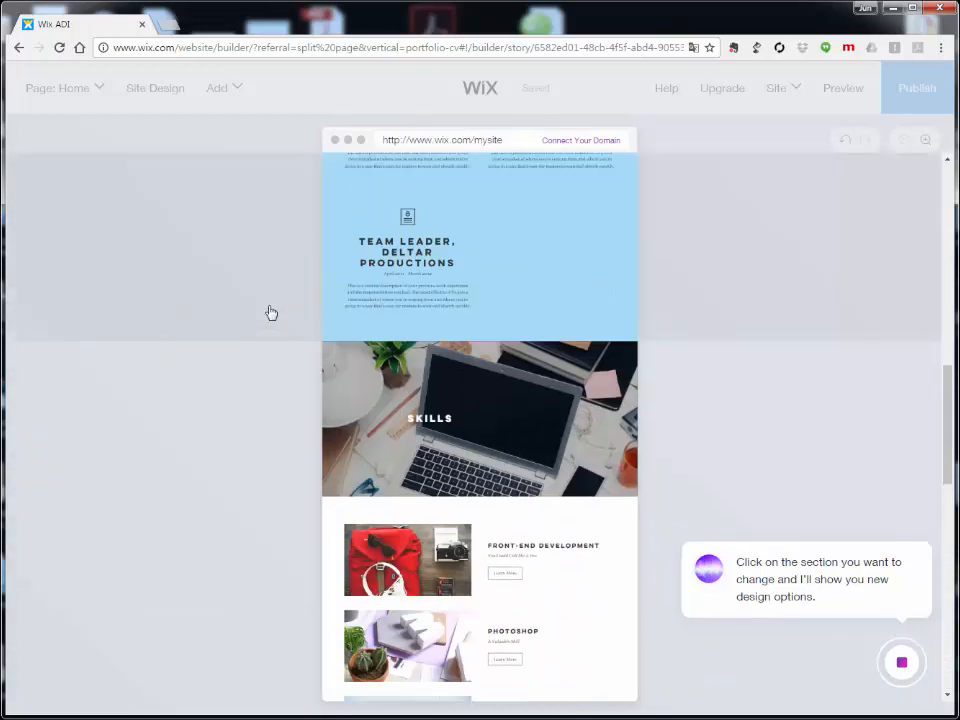
{"action": "scroll", "coordinate": [270, 311], "scroll_direction": "up", "scroll_amount": 5}
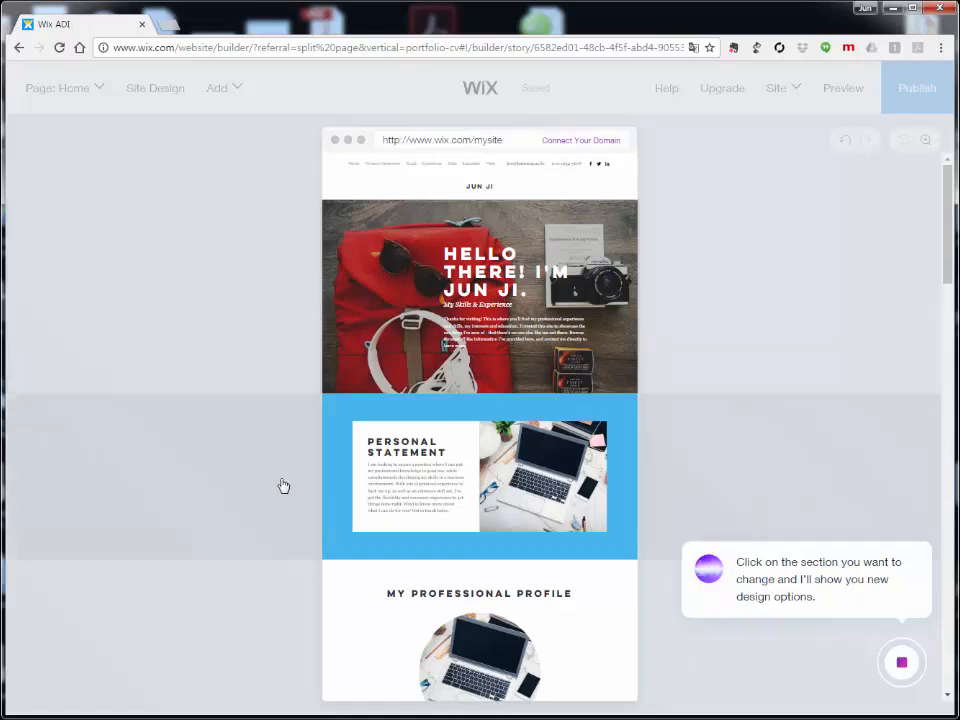
{"action": "scroll", "coordinate": [286, 488], "scroll_direction": "down", "scroll_amount": 3}
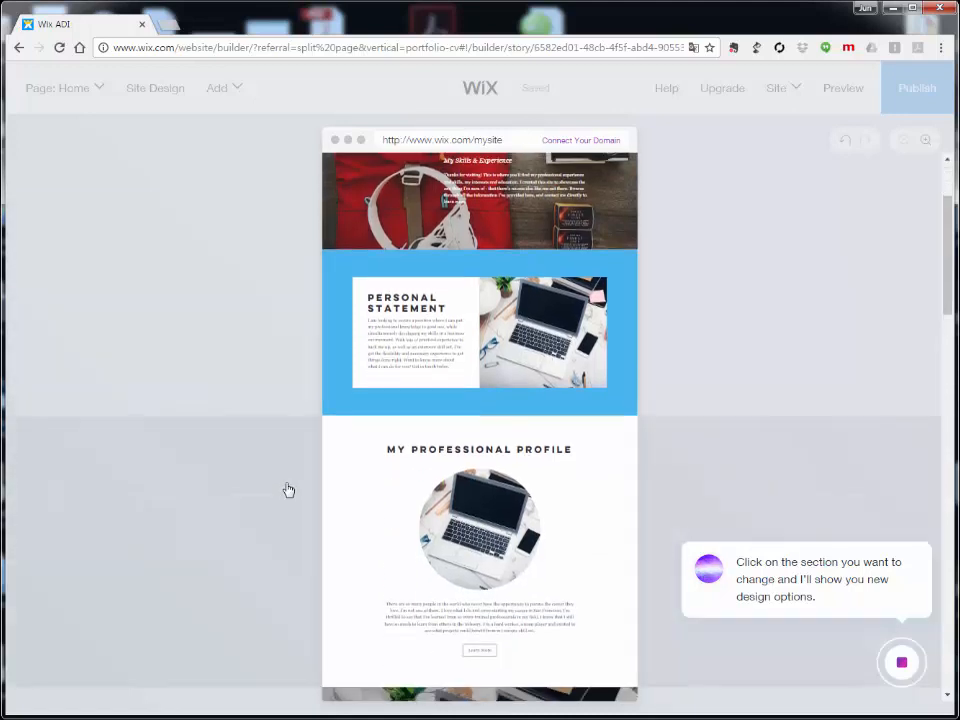
{"action": "scroll", "coordinate": [287, 491], "scroll_direction": "down", "scroll_amount": 6}
{"action": "scroll", "coordinate": [283, 494], "scroll_direction": "down", "scroll_amount": 4}
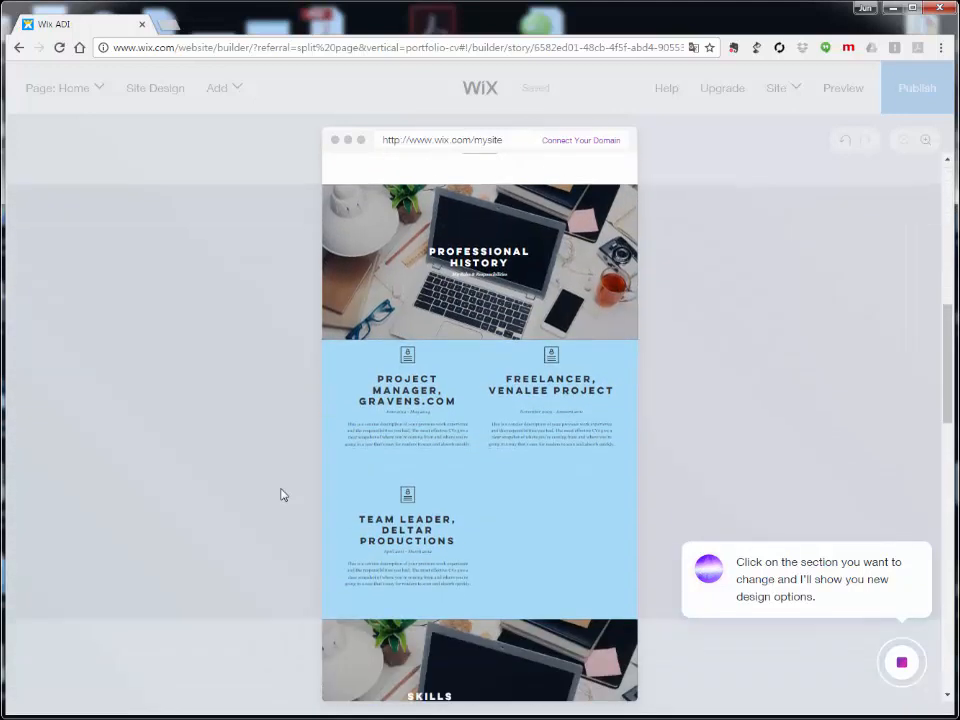
{"action": "scroll", "coordinate": [283, 494], "scroll_direction": "down", "scroll_amount": 6}
{"action": "scroll", "coordinate": [237, 437], "scroll_direction": "down", "scroll_amount": 3}
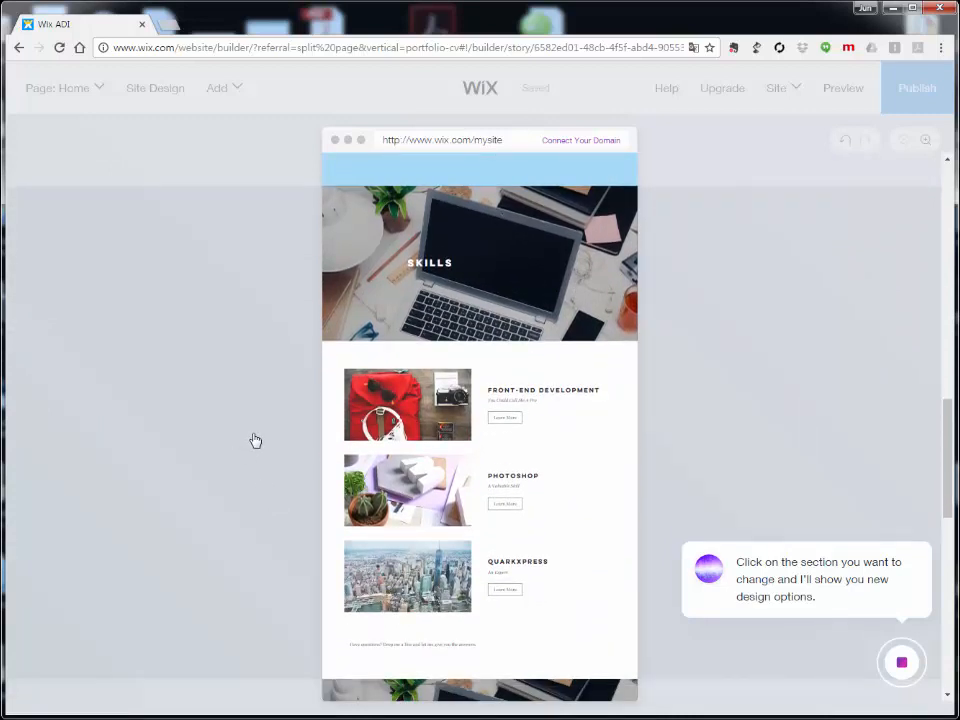
{"action": "scroll", "coordinate": [255, 441], "scroll_direction": "down", "scroll_amount": 4}
{"action": "scroll", "coordinate": [254, 441], "scroll_direction": "down", "scroll_amount": 7}
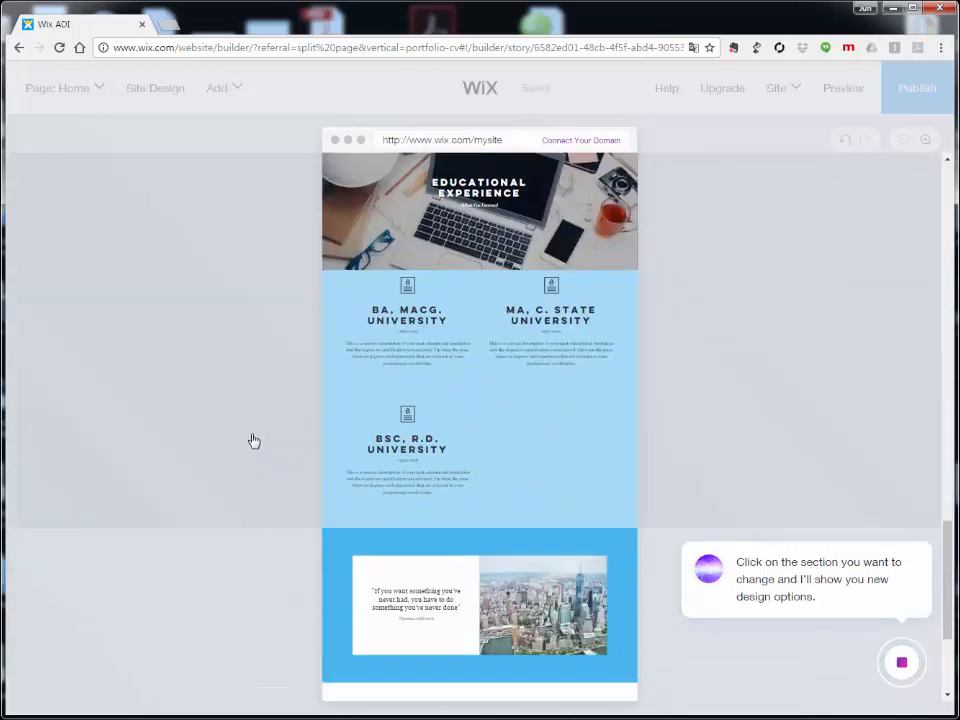
{"action": "scroll", "coordinate": [252, 439], "scroll_direction": "down", "scroll_amount": 2}
{"action": "scroll", "coordinate": [247, 437], "scroll_direction": "down", "scroll_amount": 3}
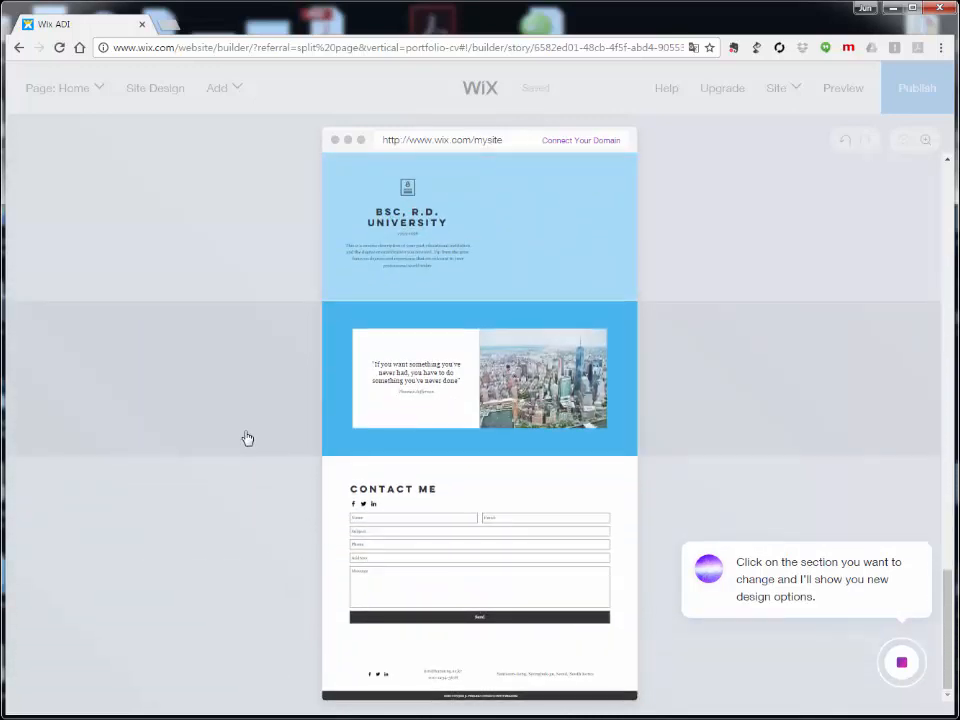
{"action": "scroll", "coordinate": [247, 437], "scroll_direction": "up", "scroll_amount": 14}
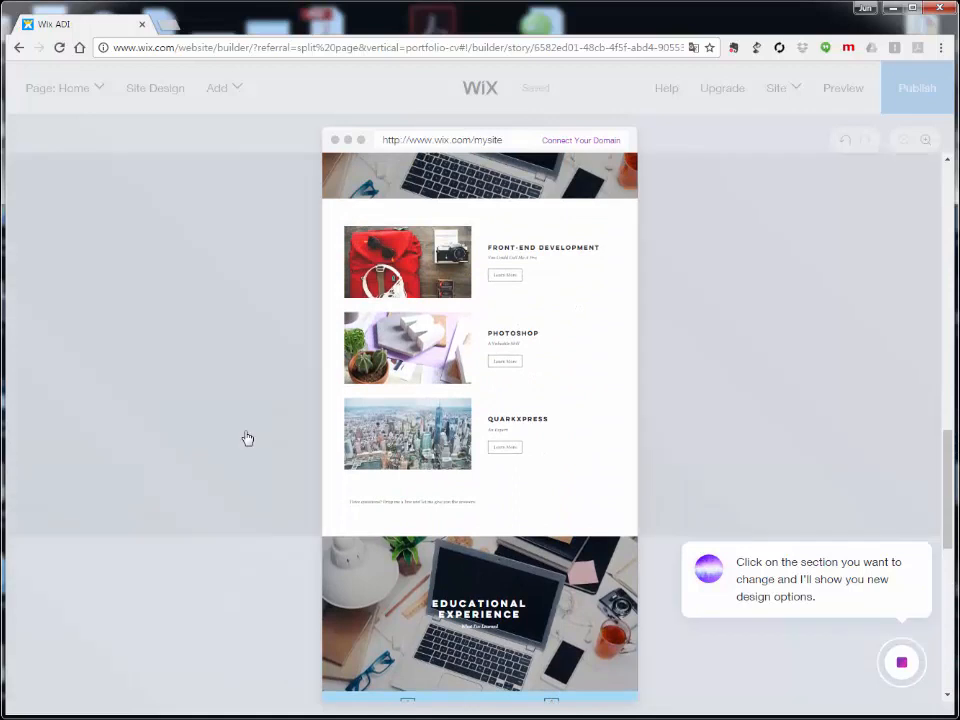
{"action": "scroll", "coordinate": [247, 437], "scroll_direction": "up", "scroll_amount": 12}
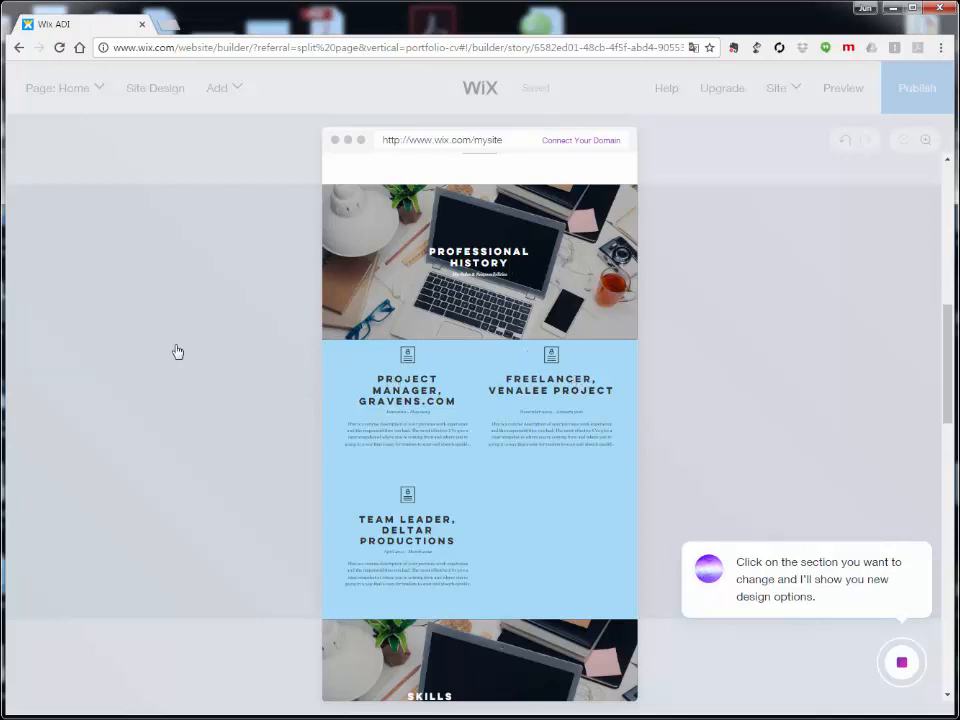
{"action": "left_click", "coordinate": [264, 355]}
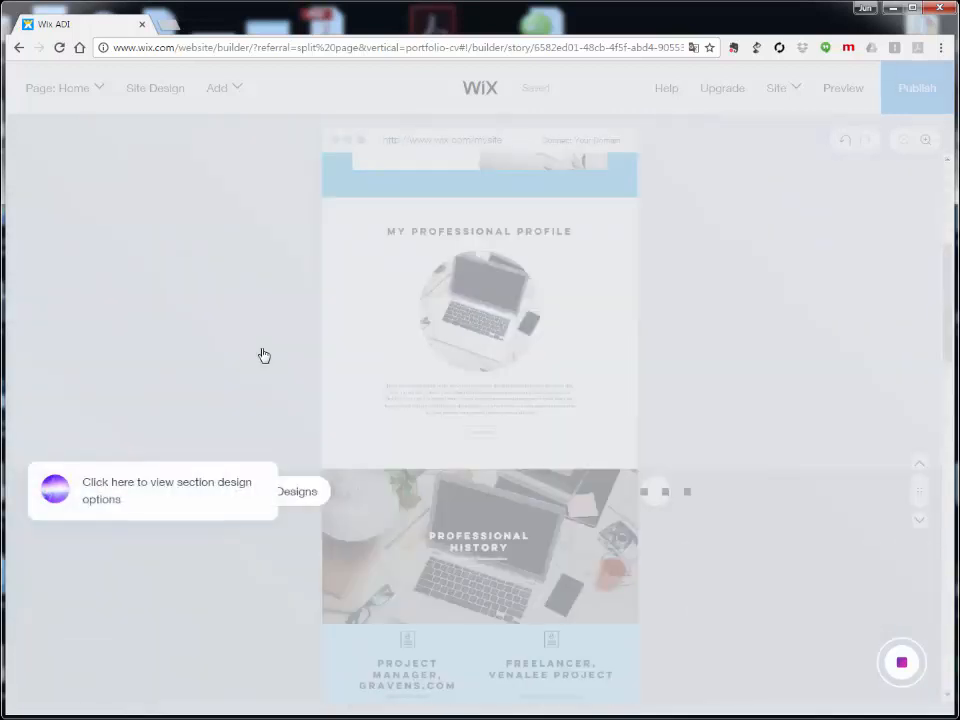
Step: Open Designs on Professional History and browse the alternative layout thumbnails
{"action": "left_click", "coordinate": [298, 493]}
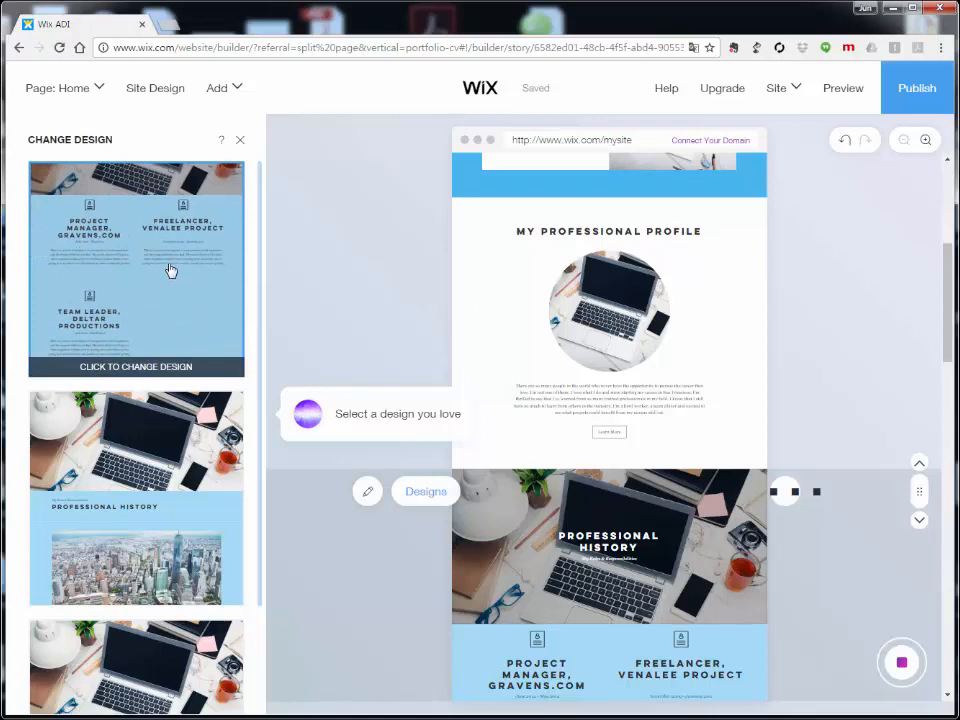
{"action": "scroll", "coordinate": [167, 518], "scroll_direction": "down", "scroll_amount": 2}
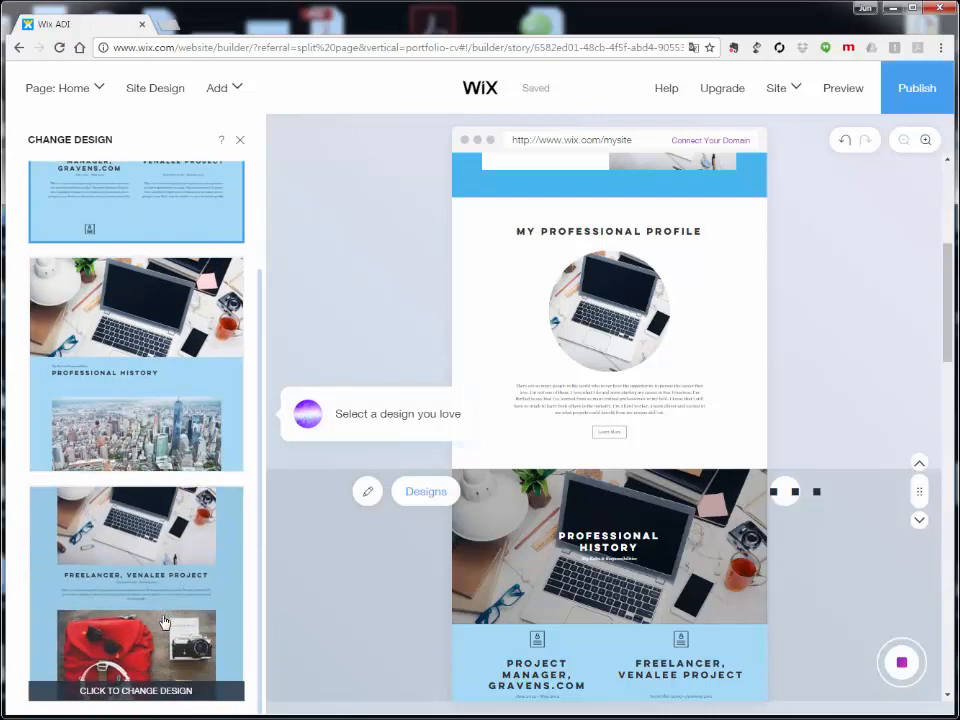
{"action": "scroll", "coordinate": [174, 248], "scroll_direction": "up", "scroll_amount": 2}
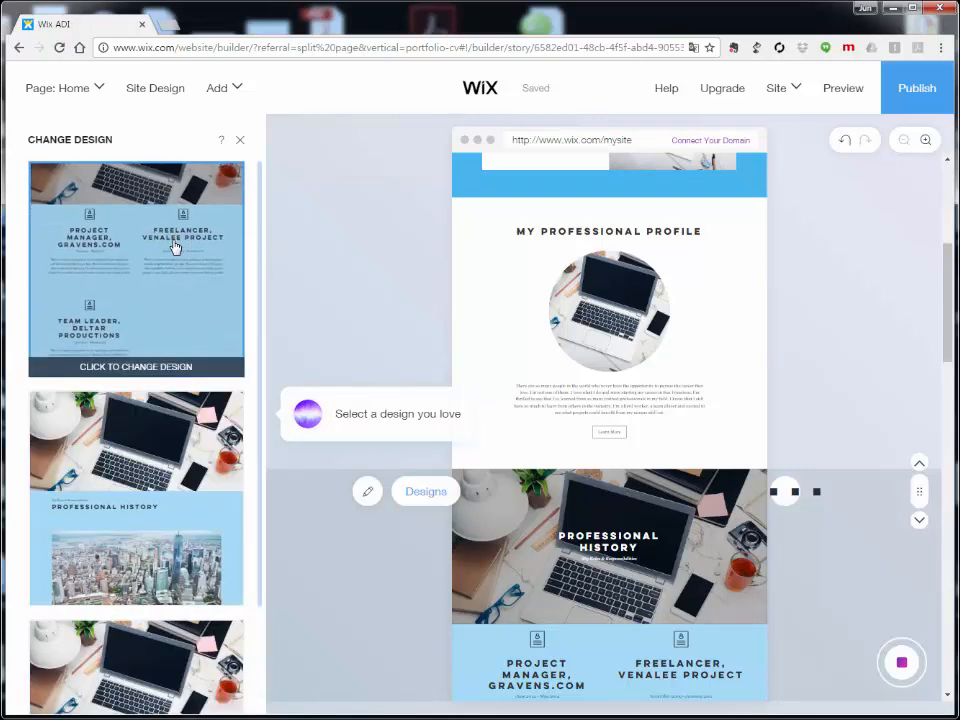
{"action": "scroll", "coordinate": [186, 560], "scroll_direction": "down", "scroll_amount": 2}
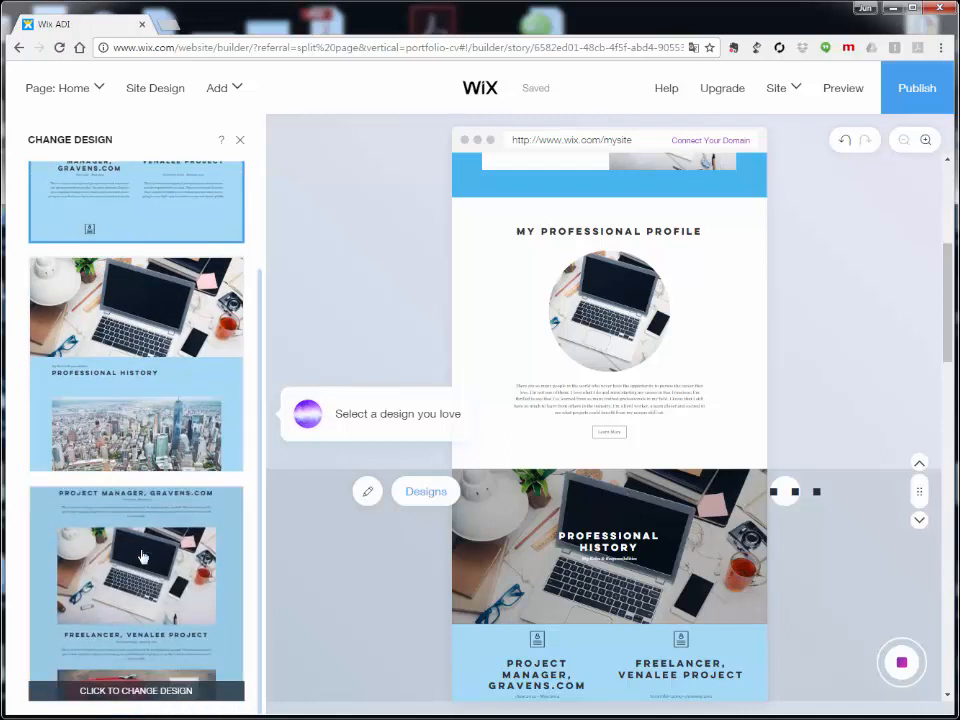
Step: Apply the third thumbnail's stacked photo layout to Professional History, review it, and keep it
{"action": "left_click", "coordinate": [142, 556]}
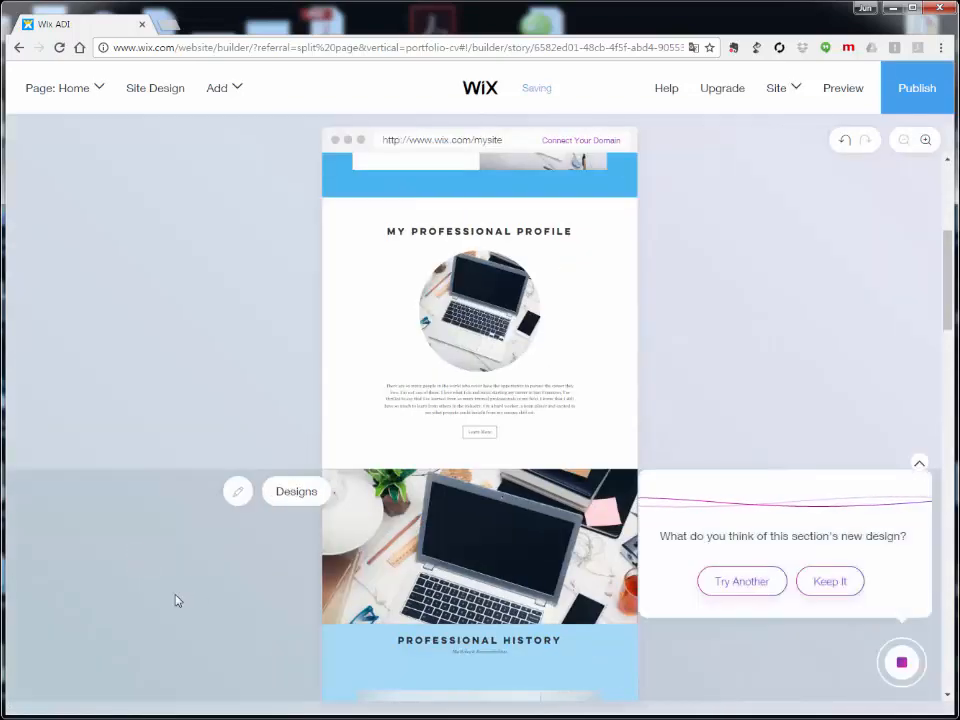
{"action": "scroll", "coordinate": [197, 576], "scroll_direction": "down", "scroll_amount": 5}
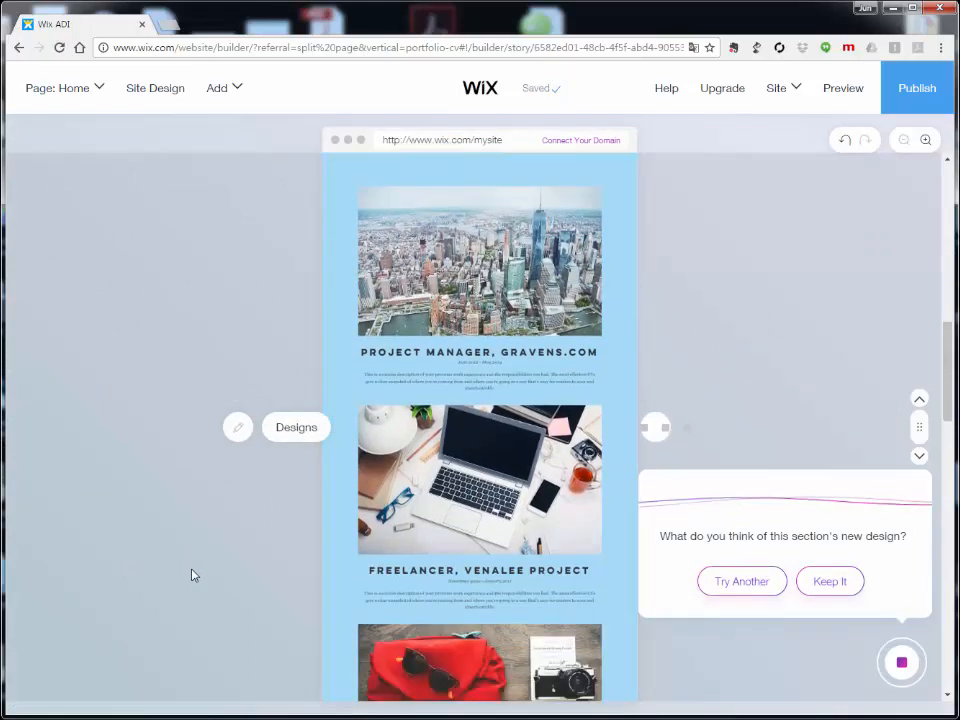
{"action": "scroll", "coordinate": [194, 574], "scroll_direction": "down", "scroll_amount": 3}
{"action": "scroll", "coordinate": [194, 574], "scroll_direction": "up", "scroll_amount": 5}
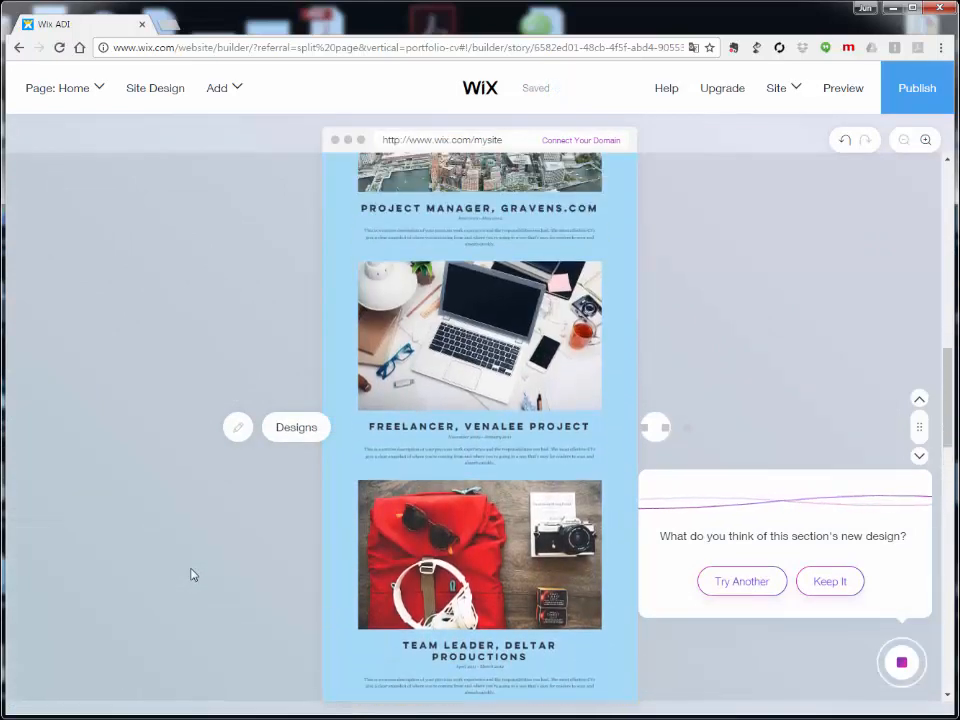
{"action": "scroll", "coordinate": [194, 574], "scroll_direction": "up", "scroll_amount": 2}
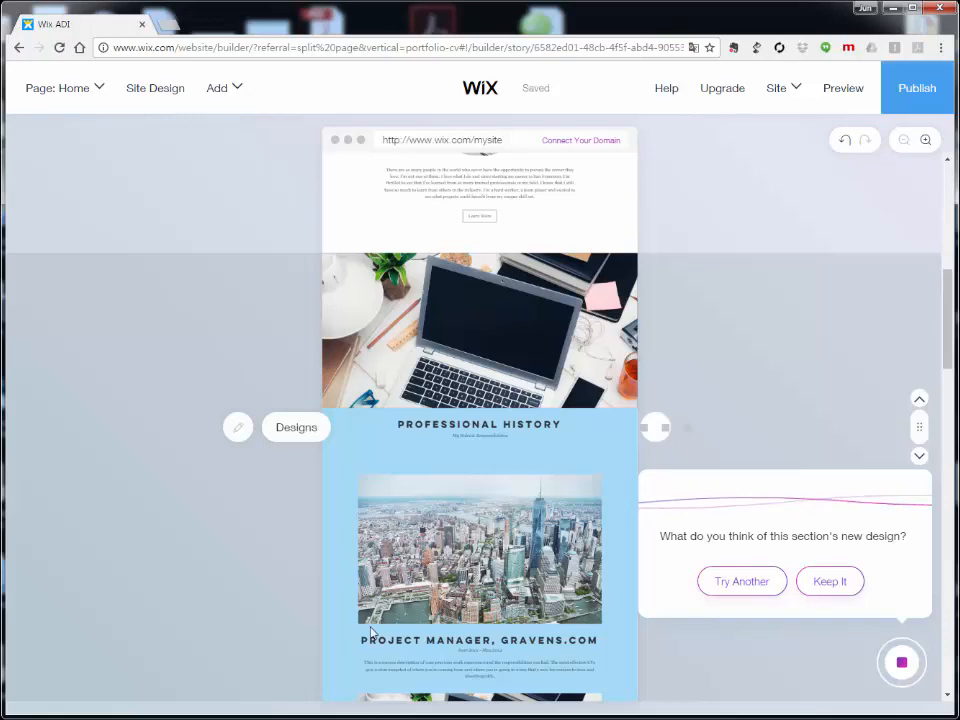
{"action": "scroll", "coordinate": [260, 592], "scroll_direction": "down", "scroll_amount": 2}
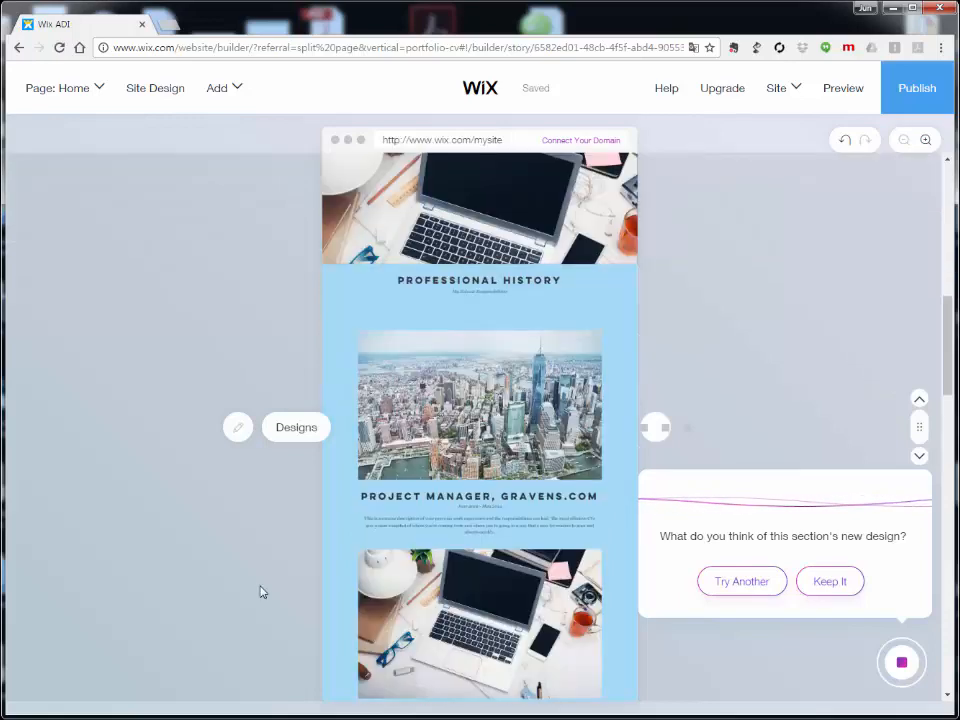
{"action": "scroll", "coordinate": [260, 586], "scroll_direction": "down", "scroll_amount": 4}
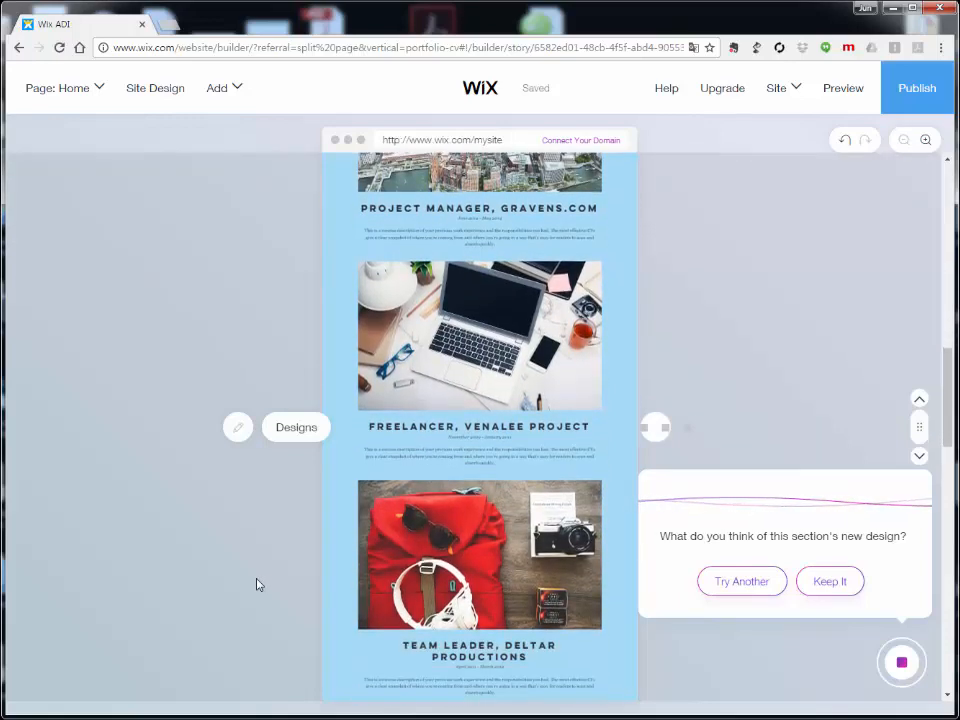
{"action": "left_click", "coordinate": [826, 584]}
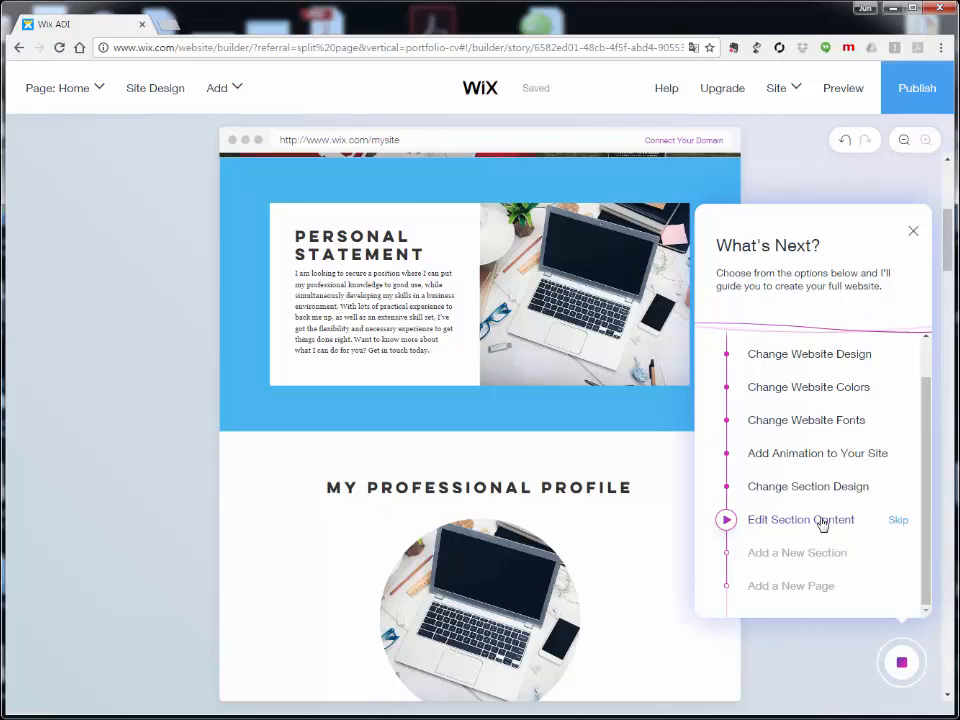
Step: Choose Edit Section Content next and select the My Professional Profile section
{"action": "left_click", "coordinate": [789, 524]}
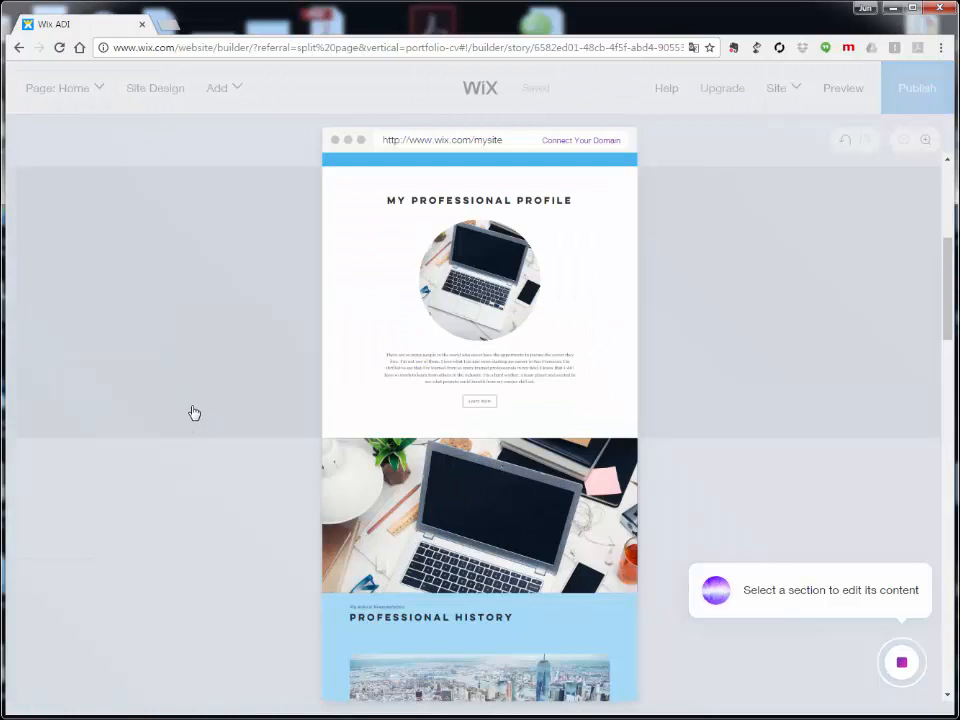
{"action": "scroll", "coordinate": [225, 538], "scroll_direction": "down", "scroll_amount": 5}
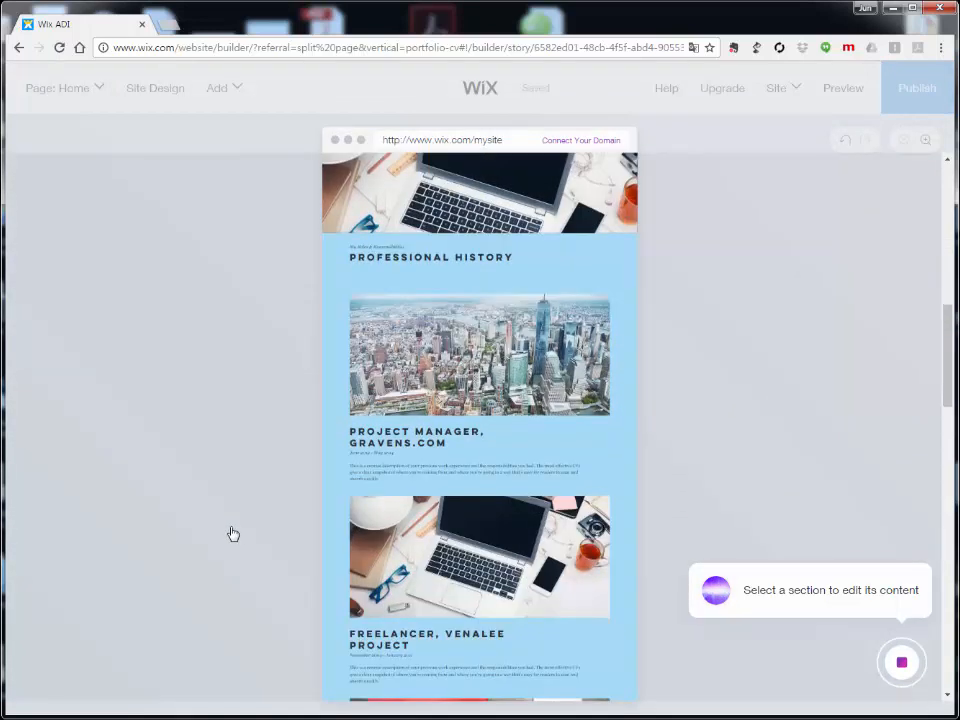
{"action": "scroll", "coordinate": [235, 531], "scroll_direction": "down", "scroll_amount": 5}
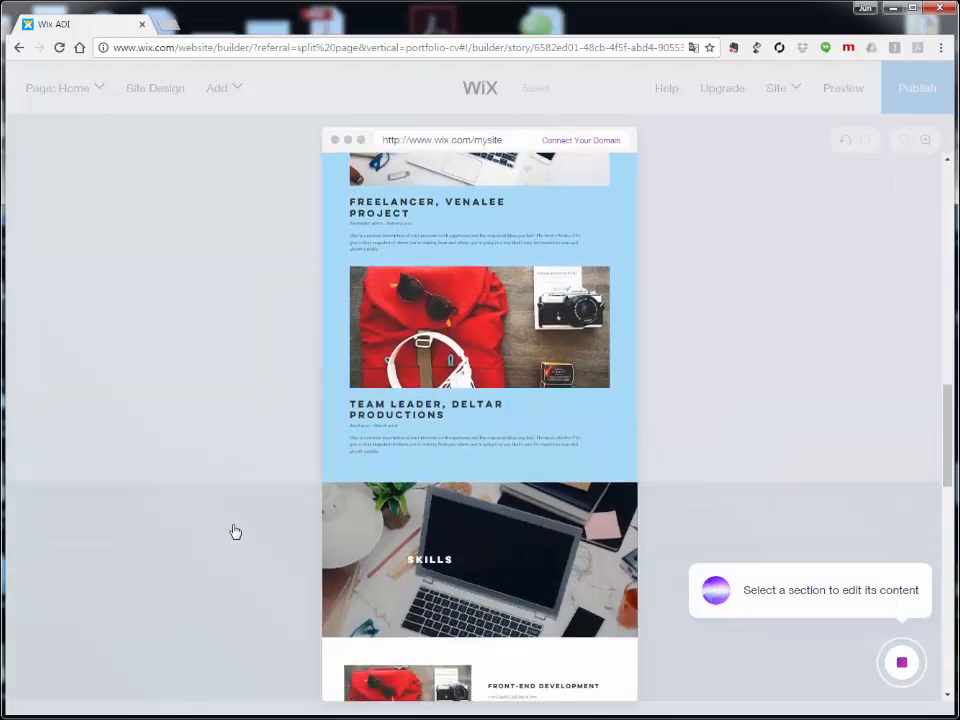
{"action": "scroll", "coordinate": [238, 531], "scroll_direction": "up", "scroll_amount": 10}
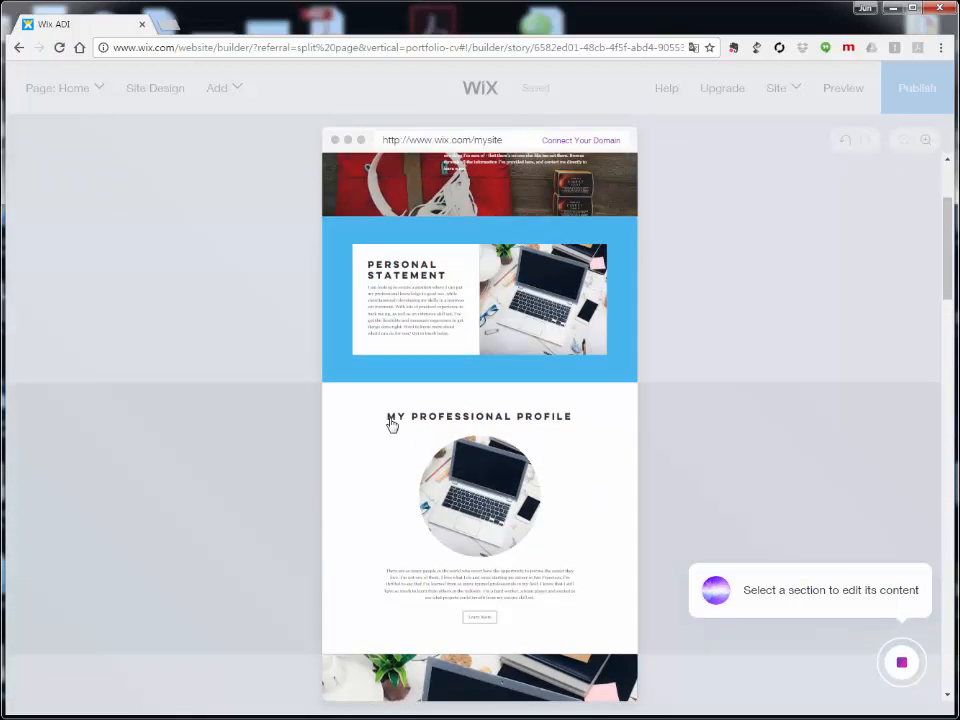
{"action": "left_click", "coordinate": [428, 489]}
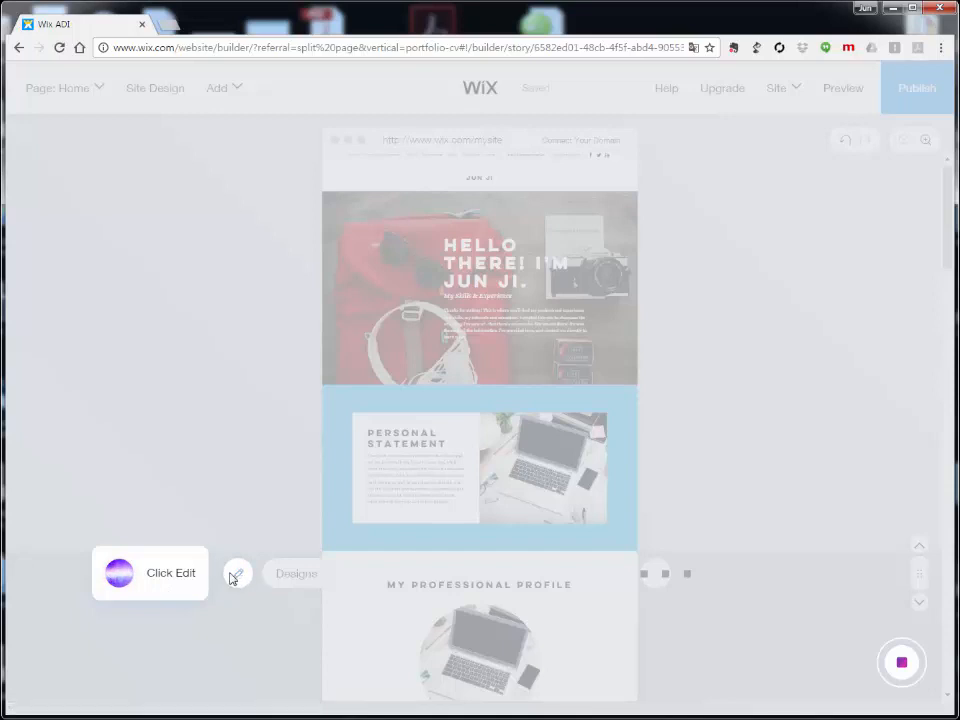
Step: Open the profile section's ABOUT content editor and dismiss the Got It tip
{"action": "left_click", "coordinate": [236, 576]}
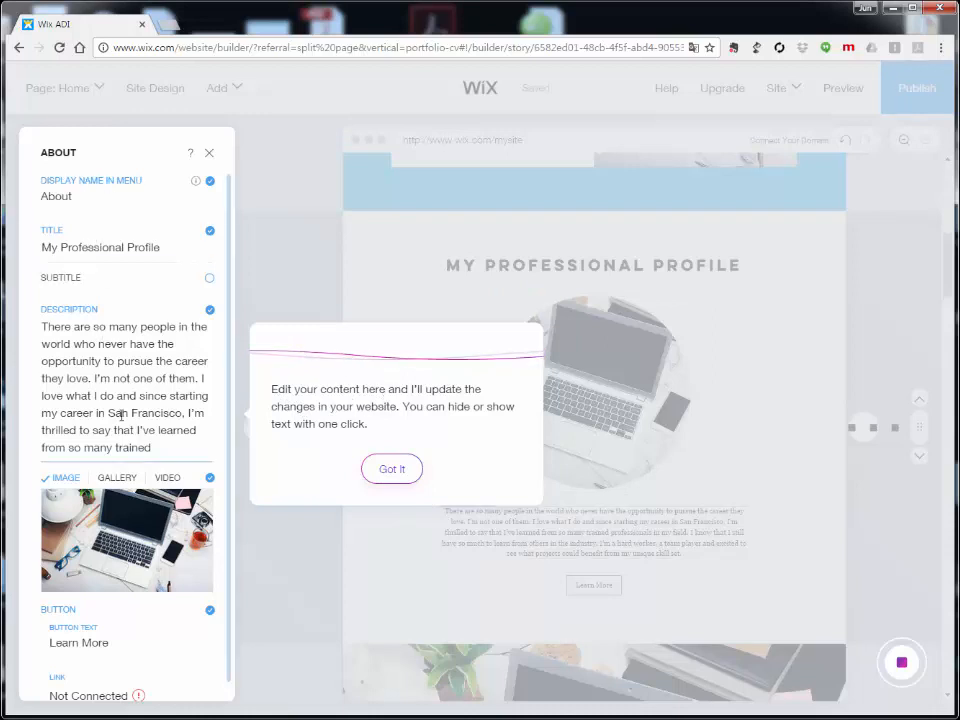
{"action": "mouse_move", "coordinate": [128, 588]}
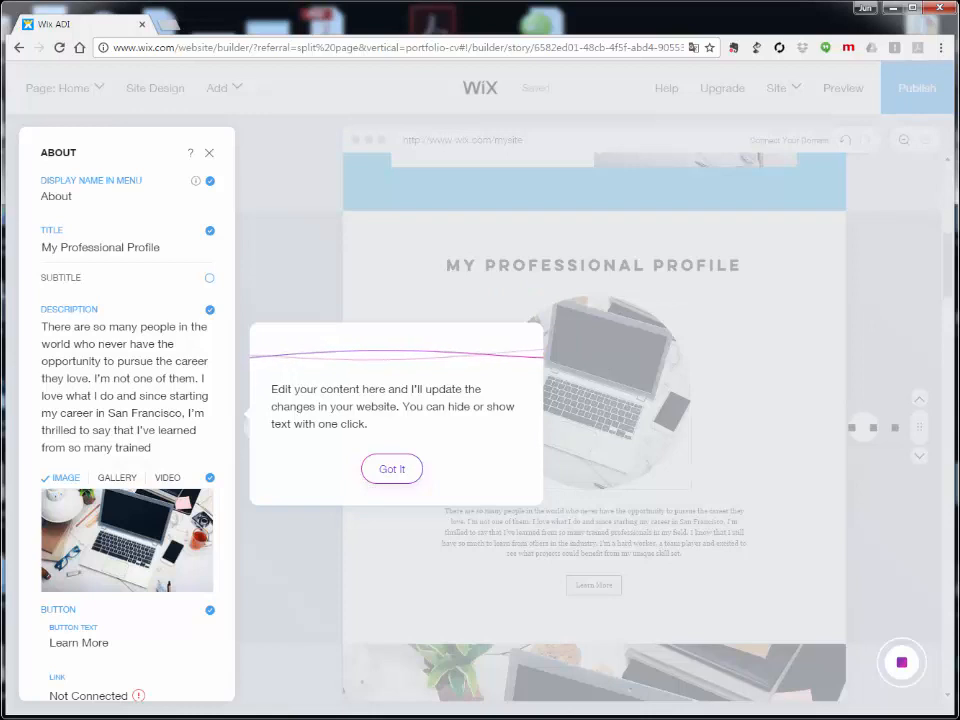
{"action": "left_click", "coordinate": [392, 469]}
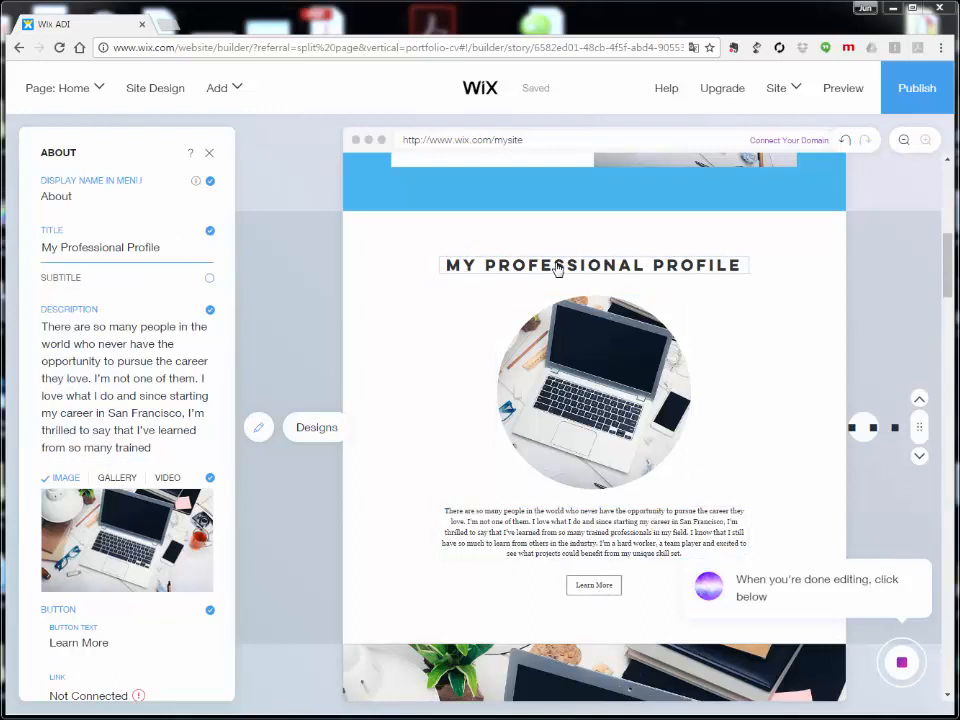
Step: Make the My Professional Profile title bold and italic and remove its underline
{"action": "left_click", "coordinate": [78, 250]}
{"action": "left_click", "coordinate": [79, 250]}
{"action": "left_click", "coordinate": [148, 266]}
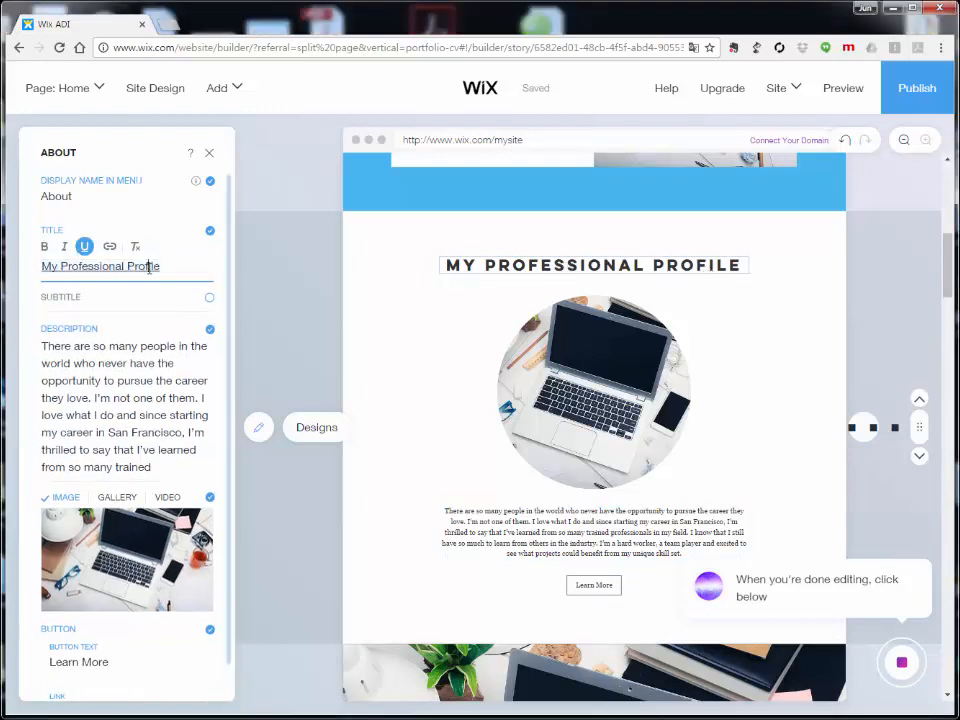
{"action": "left_click", "coordinate": [174, 269]}
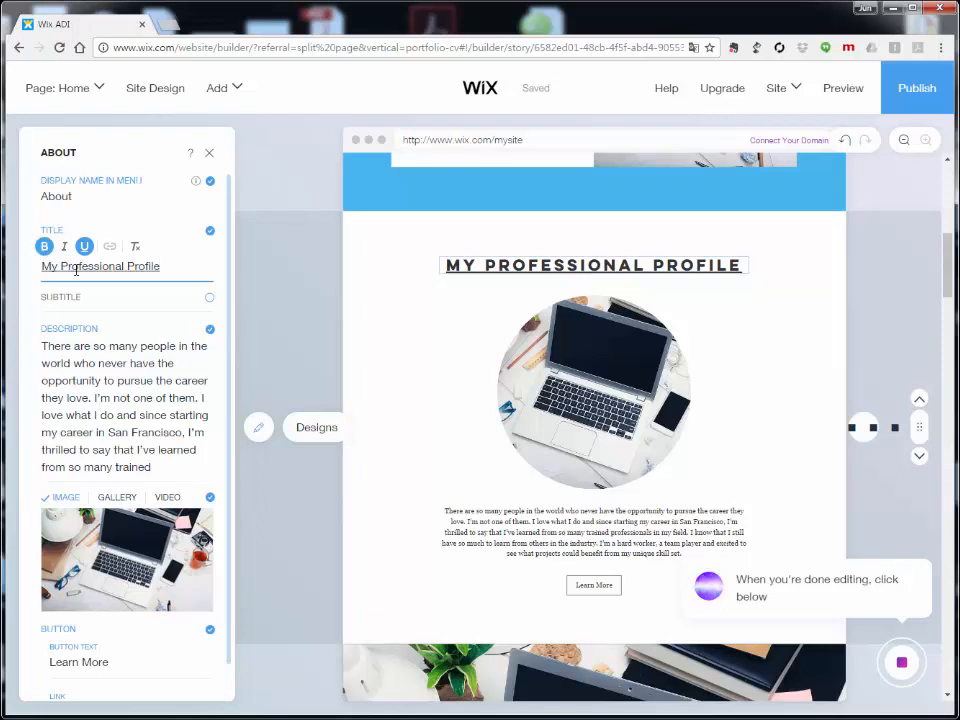
{"action": "triple_click", "coordinate": [73, 266]}
{"action": "left_click", "coordinate": [44, 247]}
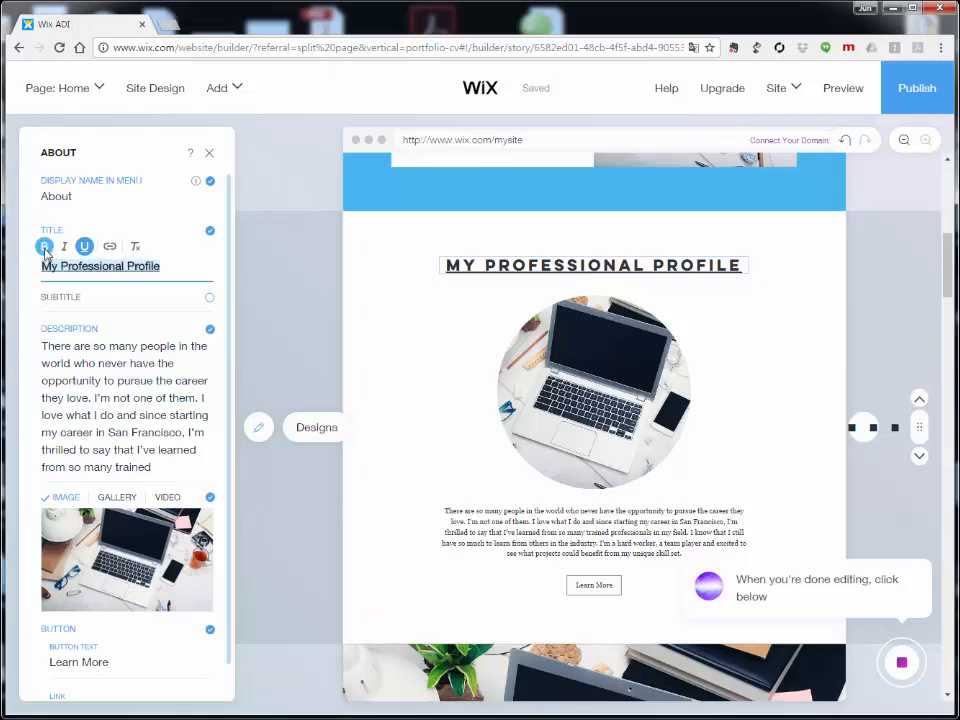
{"action": "left_click", "coordinate": [84, 247]}
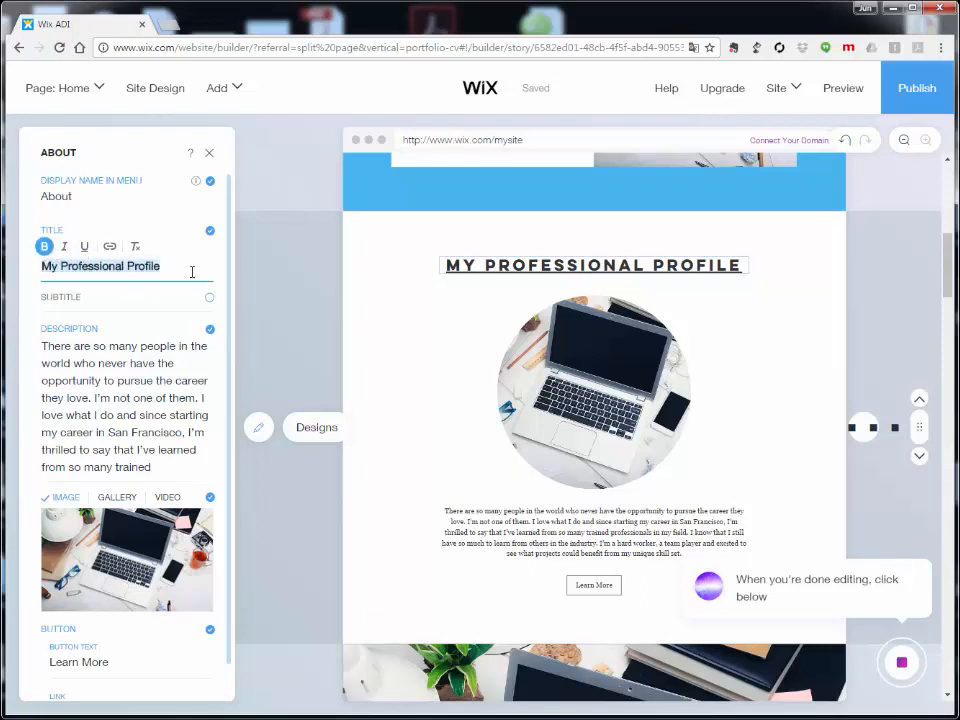
{"action": "left_click", "coordinate": [87, 271]}
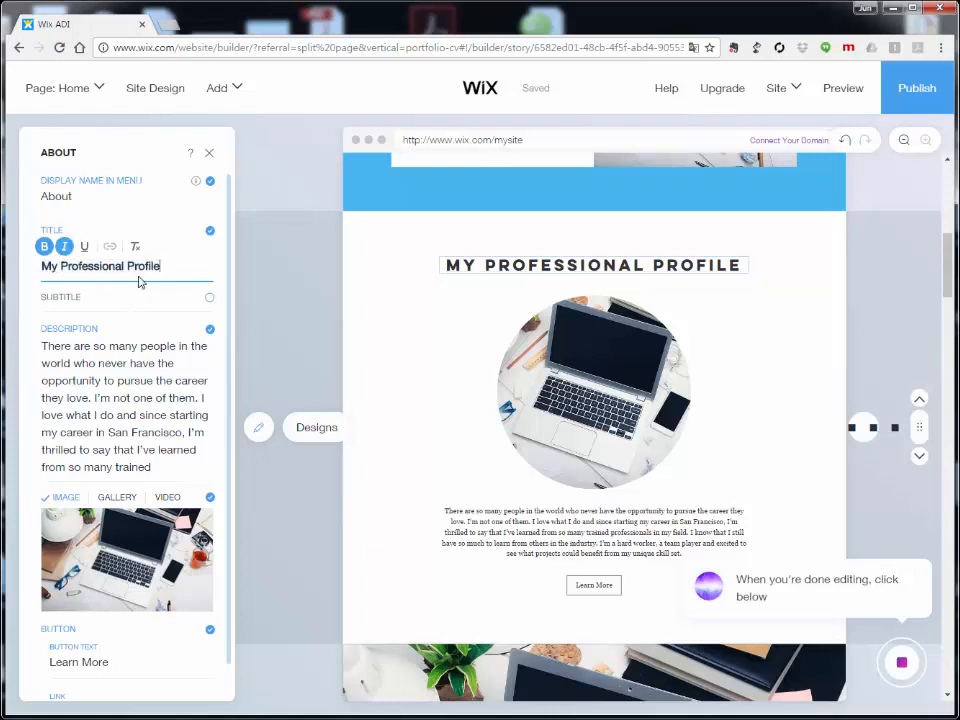
{"action": "triple_click", "coordinate": [134, 268]}
{"action": "left_click", "coordinate": [65, 247]}
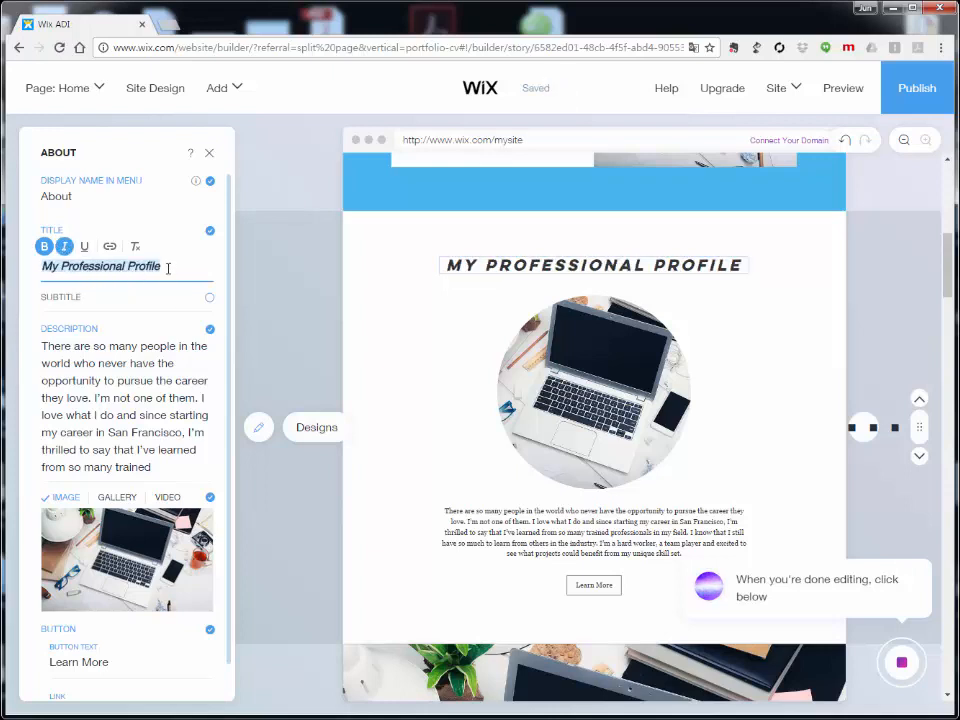
Step: Select the description paragraph, then bring up Change Image for the About photo
{"action": "left_click", "coordinate": [70, 348]}
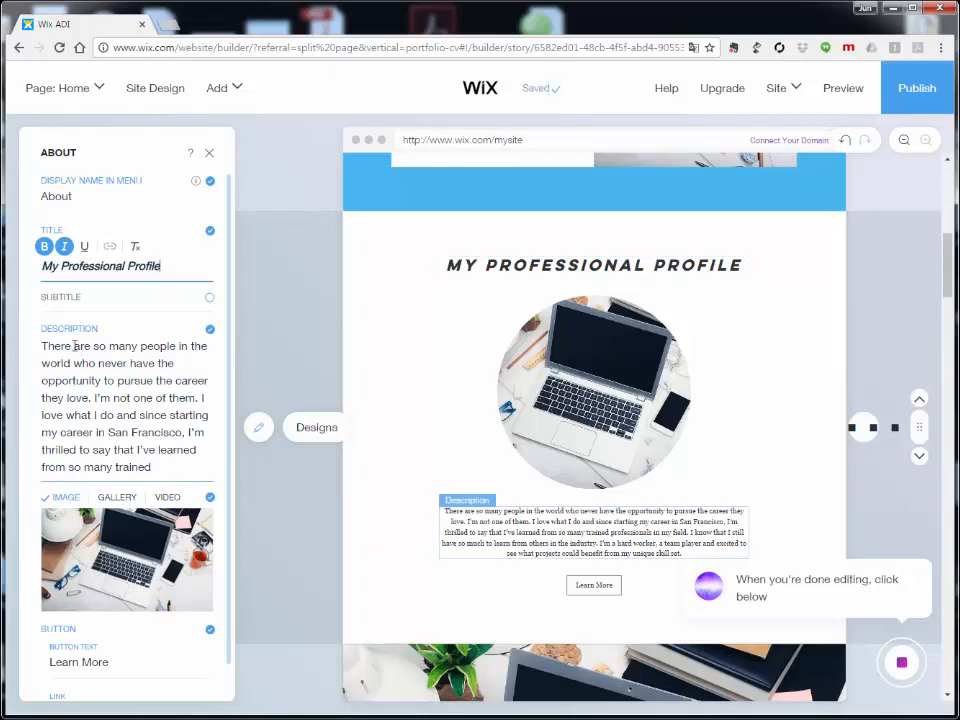
{"action": "triple_click", "coordinate": [82, 365]}
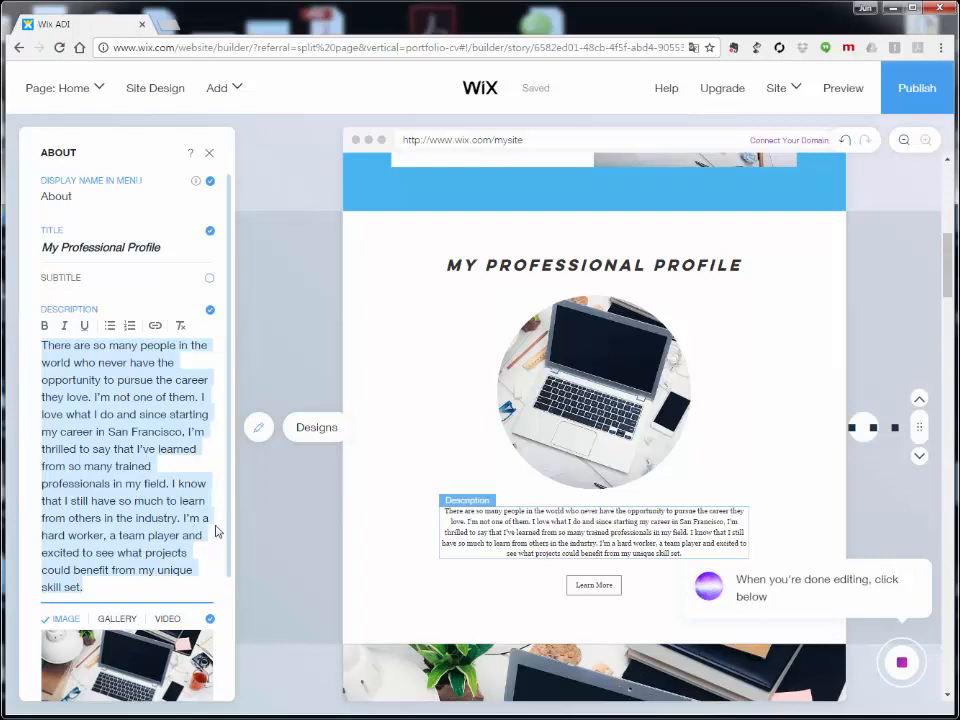
{"action": "scroll", "coordinate": [217, 531], "scroll_direction": "down", "scroll_amount": 3}
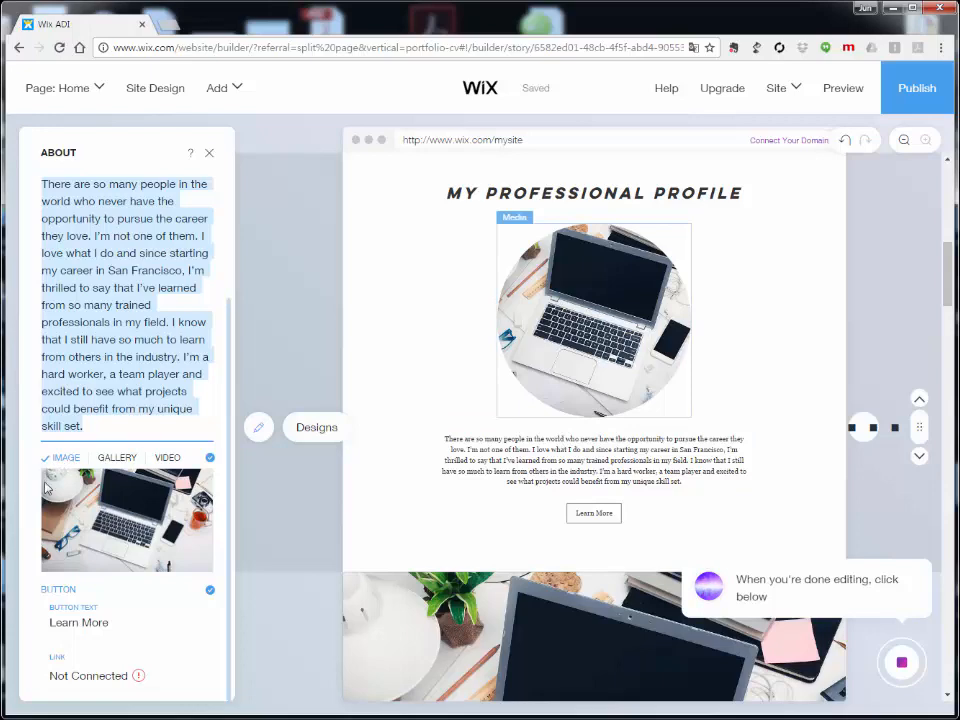
{"action": "mouse_move", "coordinate": [86, 504]}
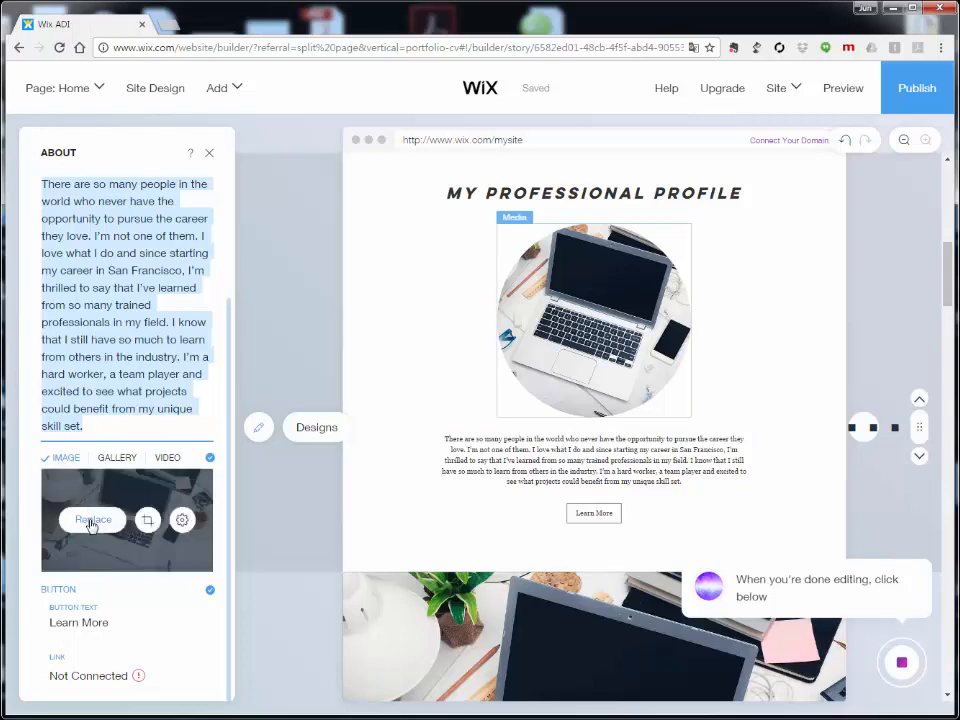
{"action": "left_click", "coordinate": [91, 529]}
Step: Open the replacement picker for the About image and show all free Wix pictures
{"action": "left_click", "coordinate": [91, 522]}
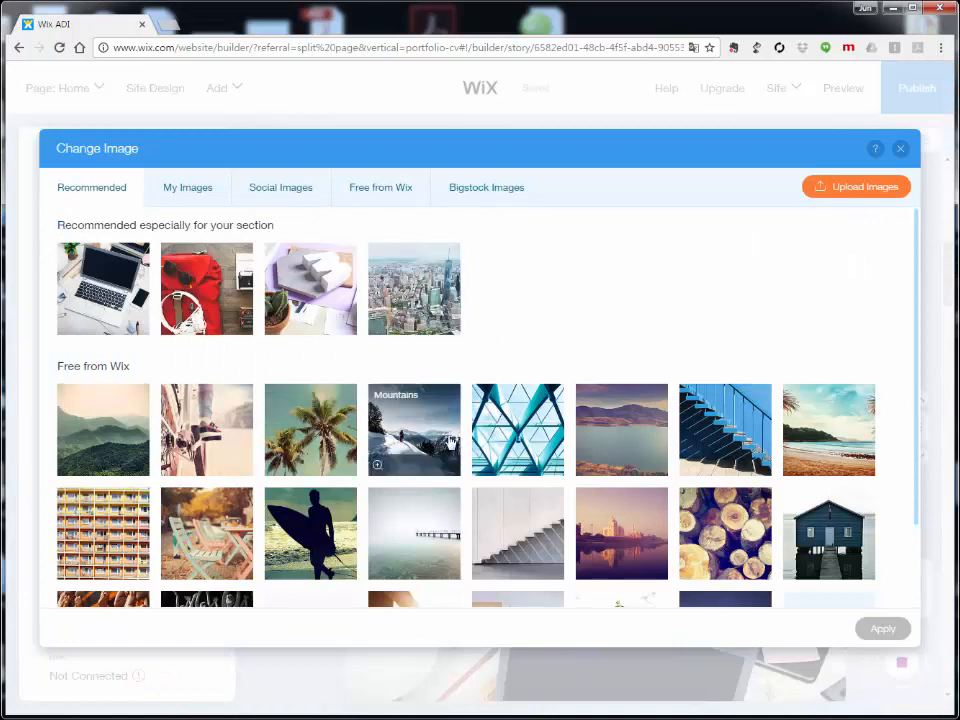
{"action": "scroll", "coordinate": [450, 440], "scroll_direction": "down", "scroll_amount": 1}
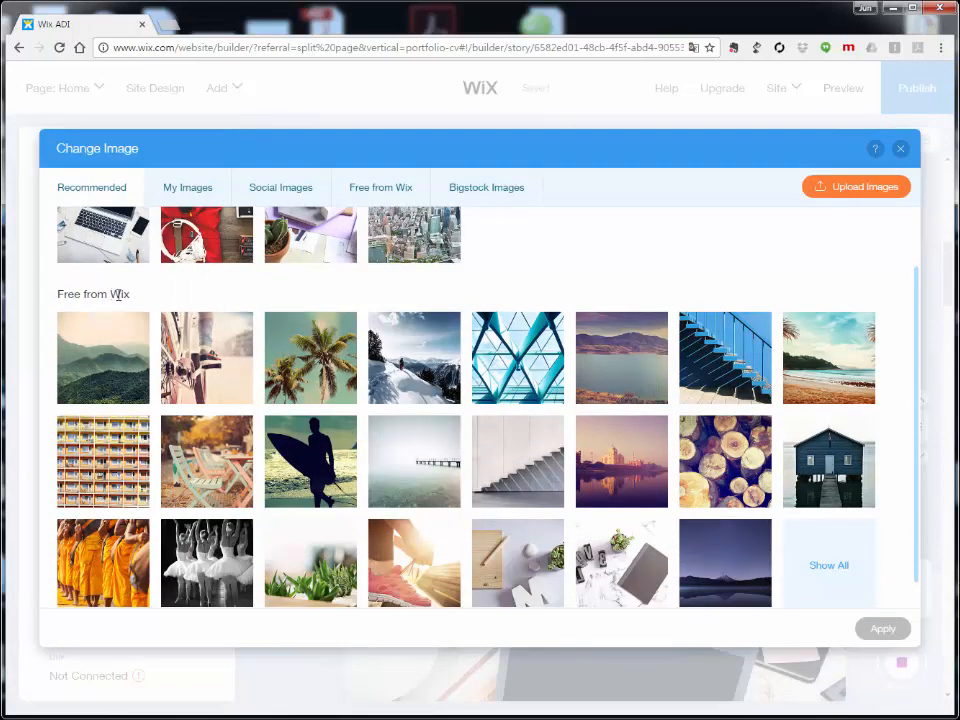
{"action": "mouse_move", "coordinate": [483, 397]}
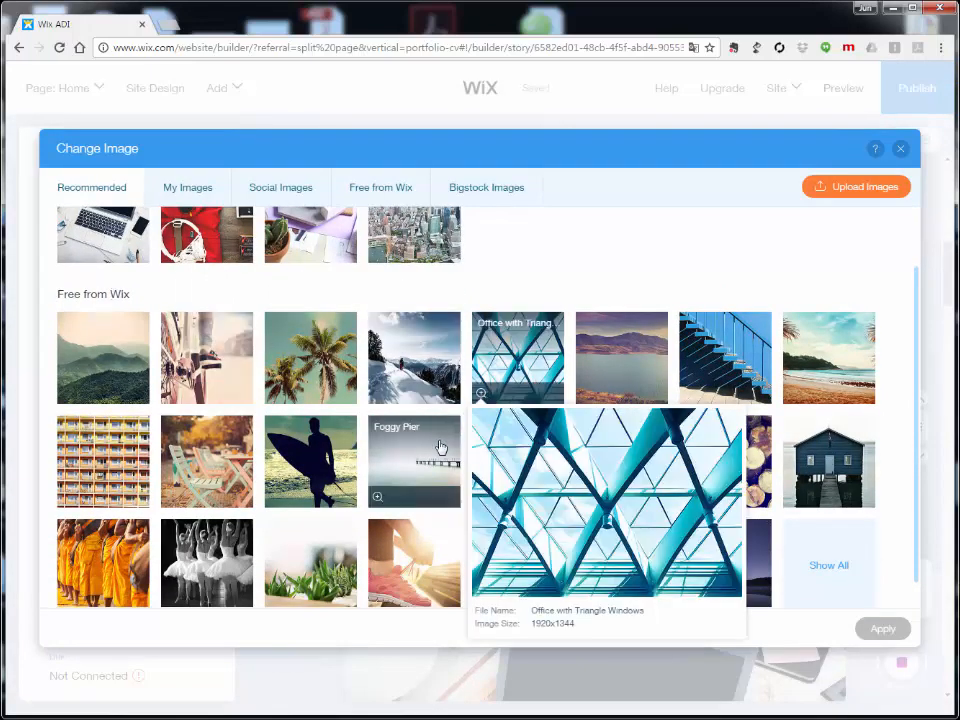
{"action": "scroll", "coordinate": [450, 450], "scroll_direction": "down", "scroll_amount": 1}
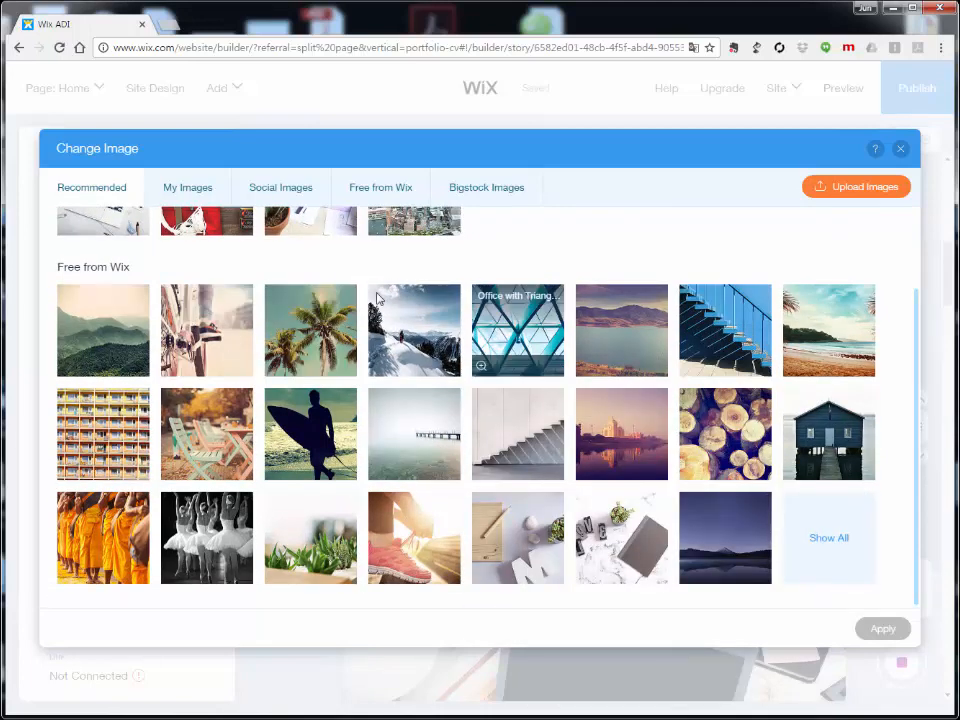
{"action": "scroll", "coordinate": [405, 300], "scroll_direction": "up", "scroll_amount": 3}
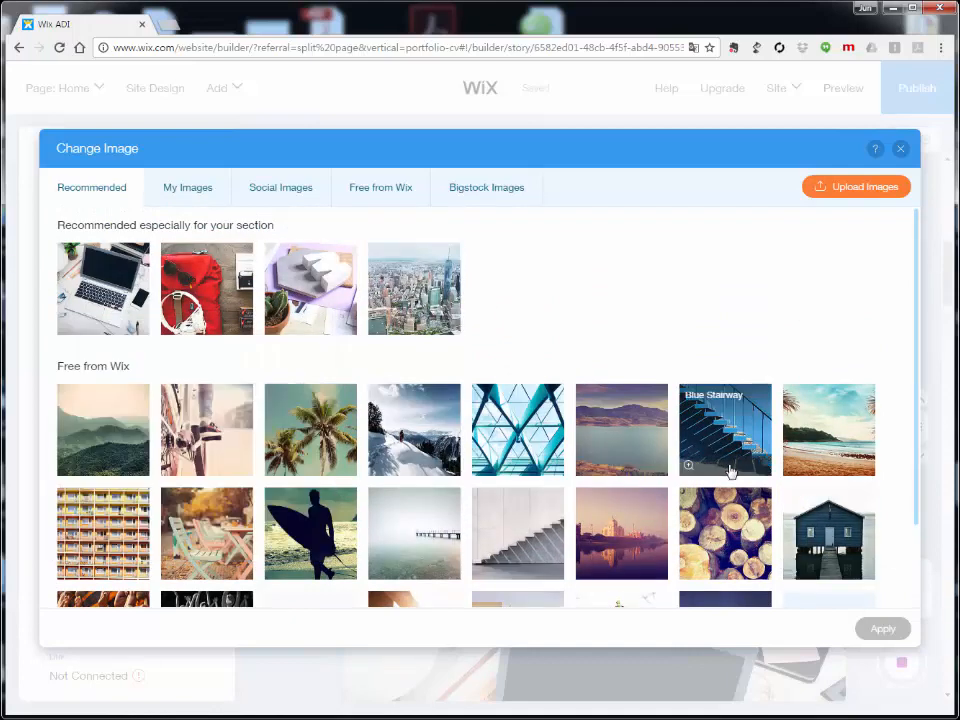
{"action": "scroll", "coordinate": [808, 497], "scroll_direction": "down", "scroll_amount": 2}
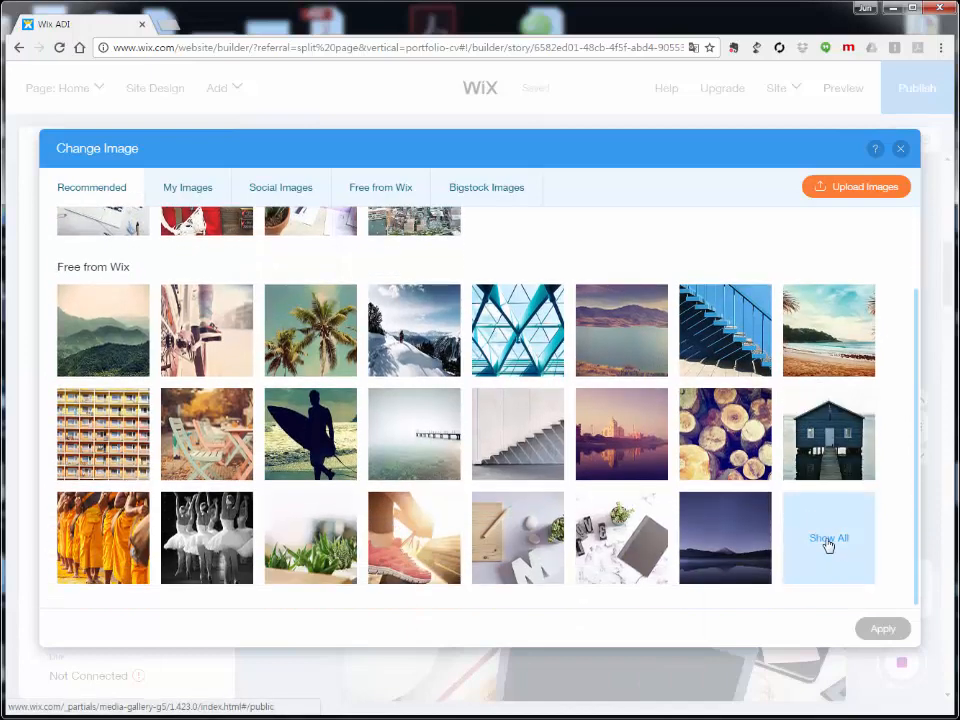
{"action": "left_click", "coordinate": [828, 541]}
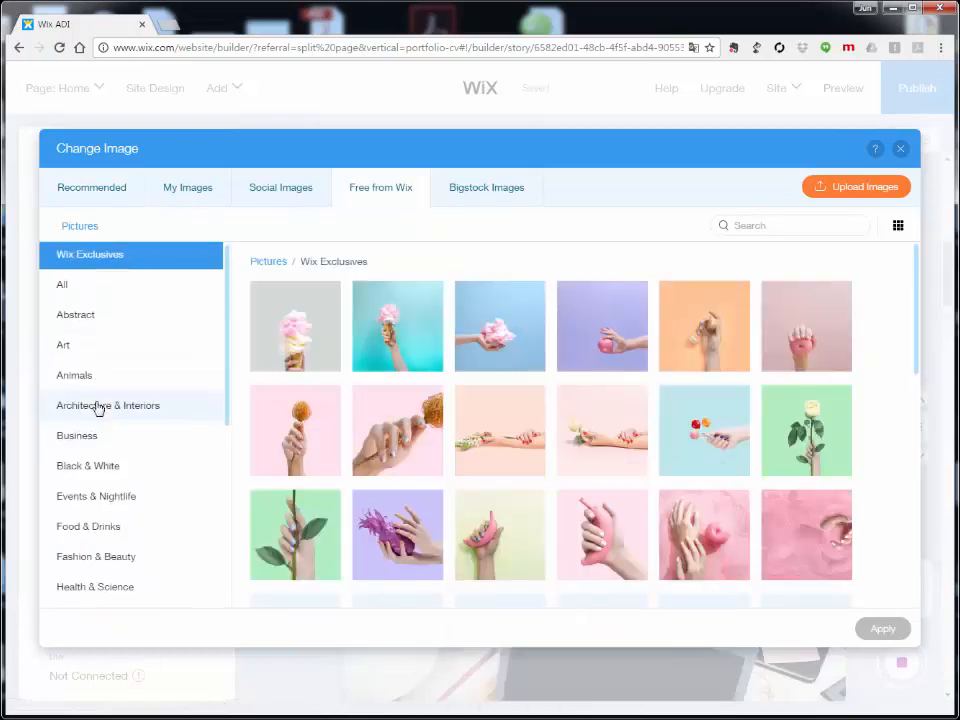
Step: Apply the Technology photo of business colleagues around a laptop to the About section
{"action": "scroll", "coordinate": [94, 407], "scroll_direction": "down", "scroll_amount": 5}
{"action": "left_click", "coordinate": [100, 507]}
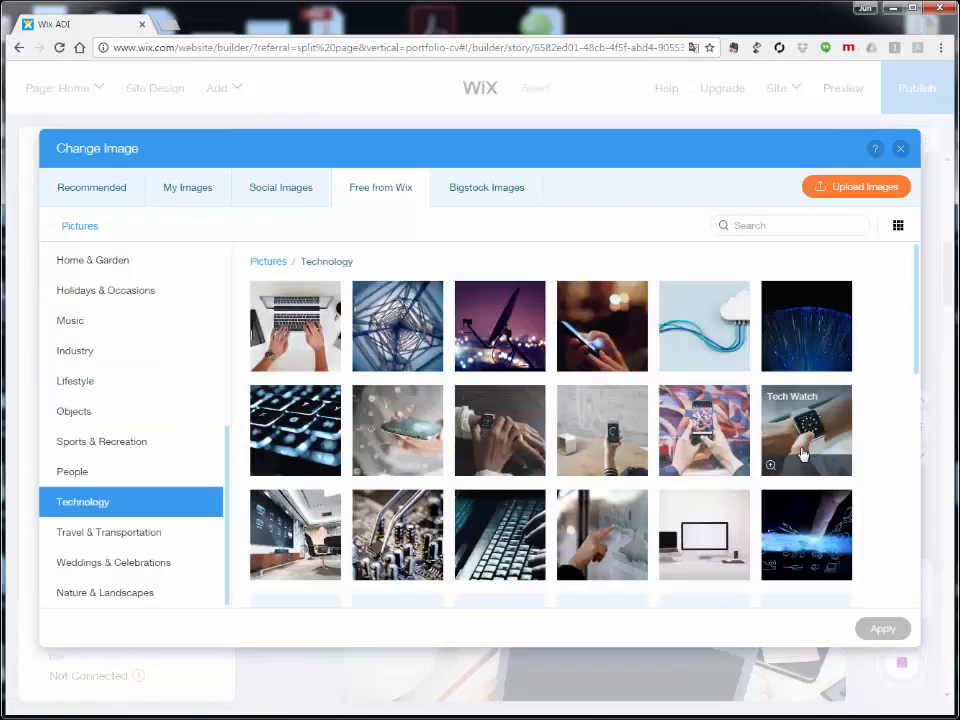
{"action": "scroll", "coordinate": [692, 450], "scroll_direction": "down", "scroll_amount": 1}
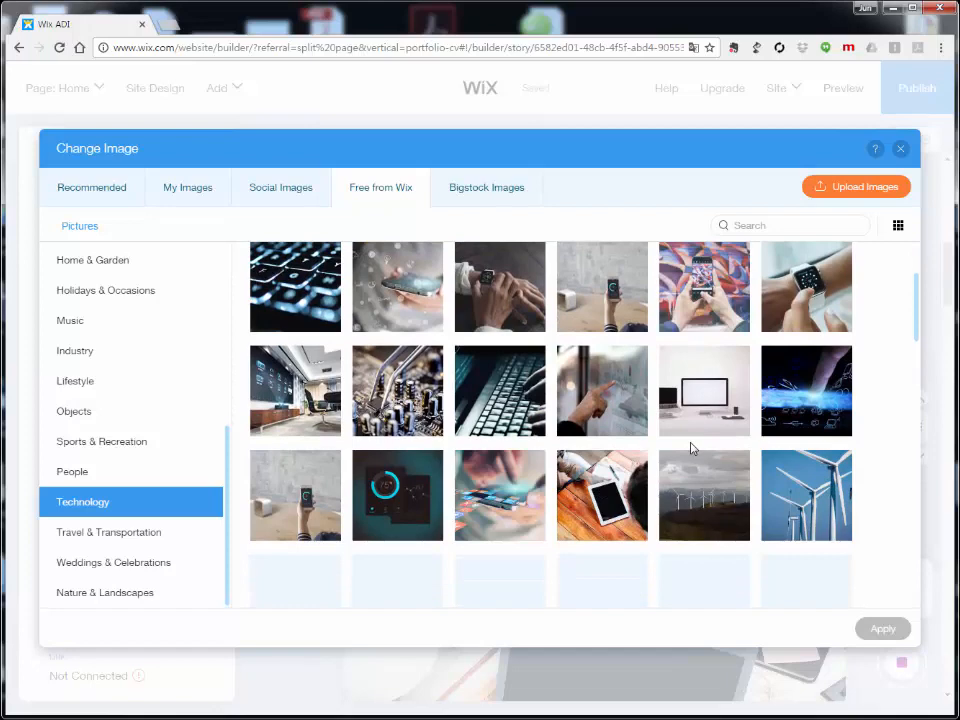
{"action": "scroll", "coordinate": [691, 448], "scroll_direction": "down", "scroll_amount": 2}
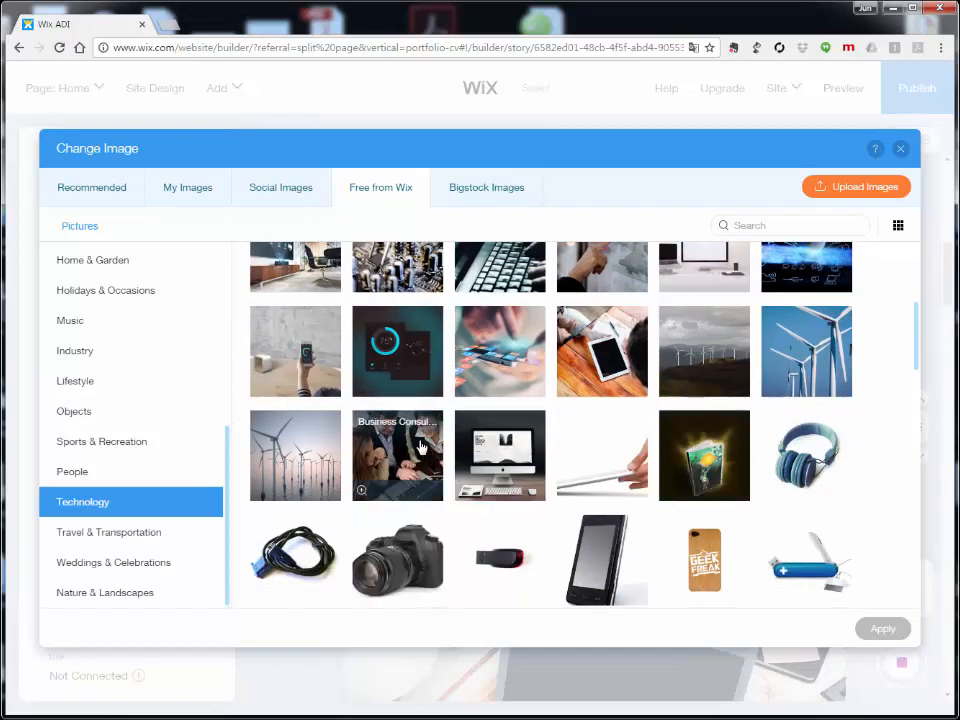
{"action": "scroll", "coordinate": [420, 447], "scroll_direction": "up", "scroll_amount": 3}
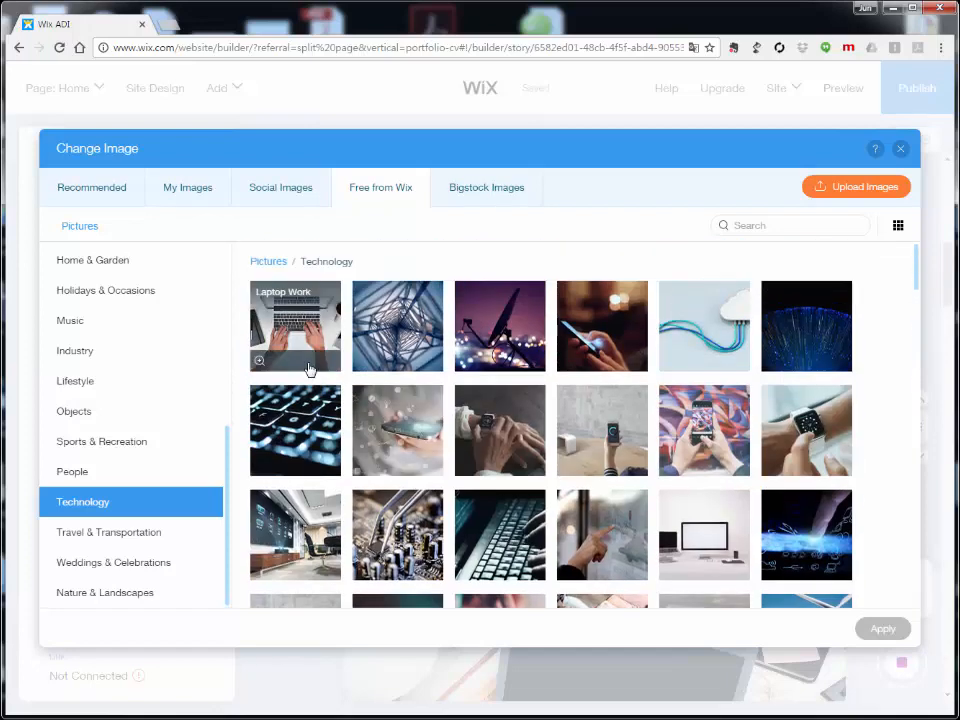
{"action": "scroll", "coordinate": [671, 426], "scroll_direction": "down", "scroll_amount": 7}
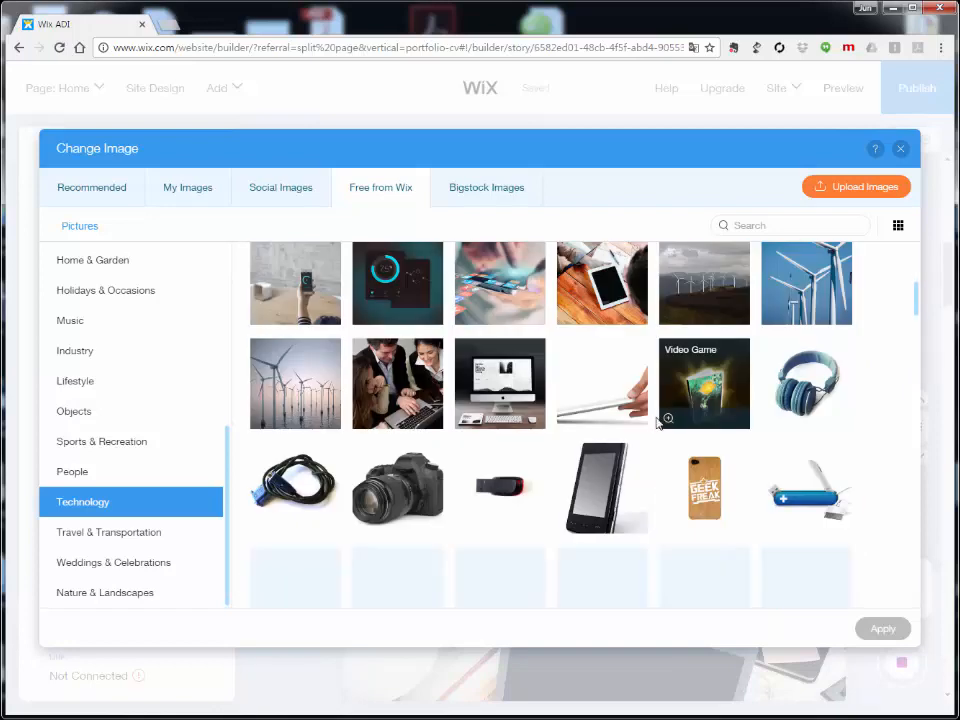
{"action": "scroll", "coordinate": [558, 418], "scroll_direction": "up", "scroll_amount": 3}
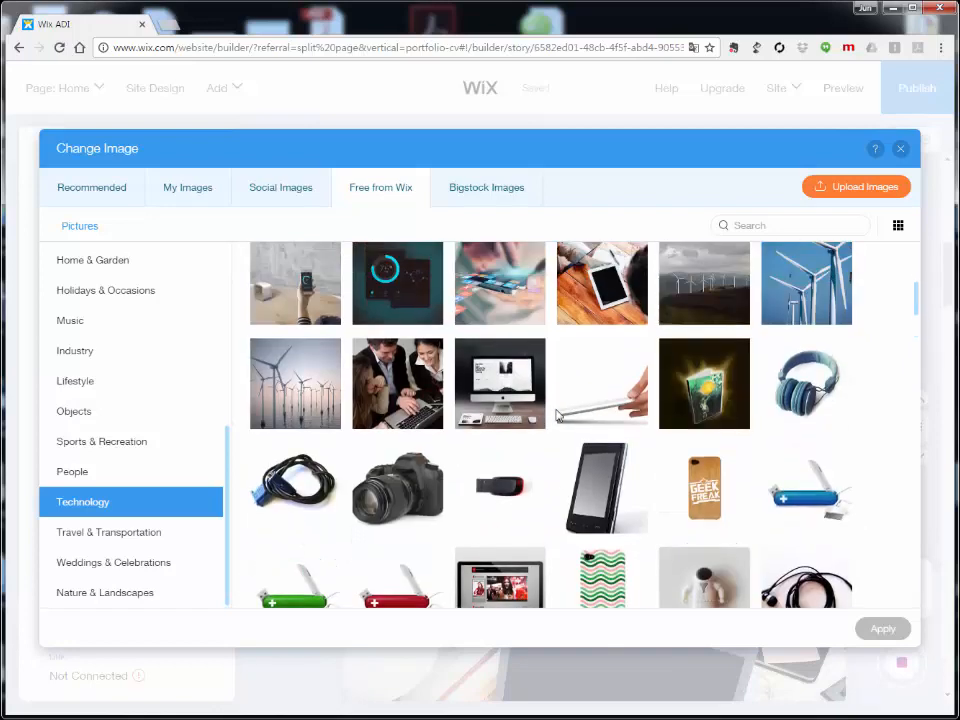
{"action": "scroll", "coordinate": [562, 416], "scroll_direction": "up", "scroll_amount": 1}
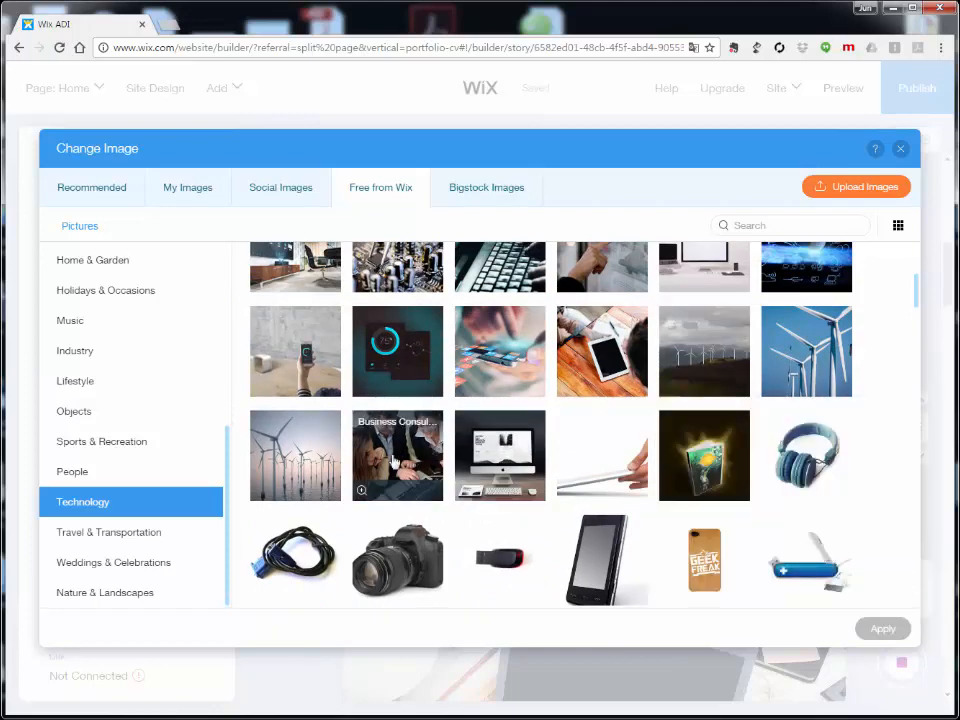
{"action": "left_click", "coordinate": [393, 460]}
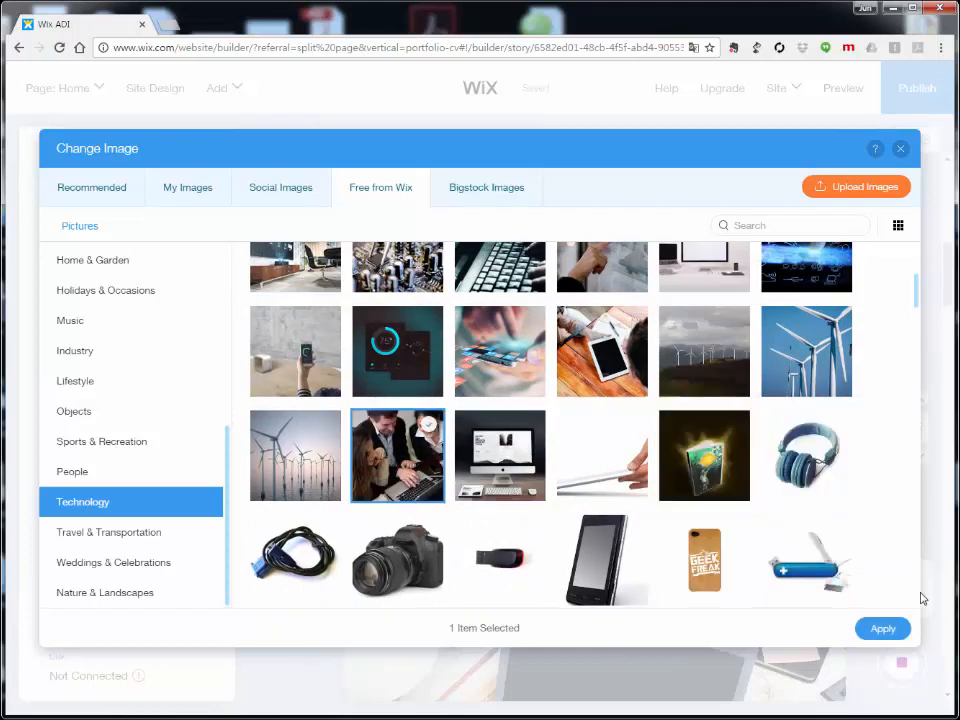
{"action": "left_click", "coordinate": [880, 629]}
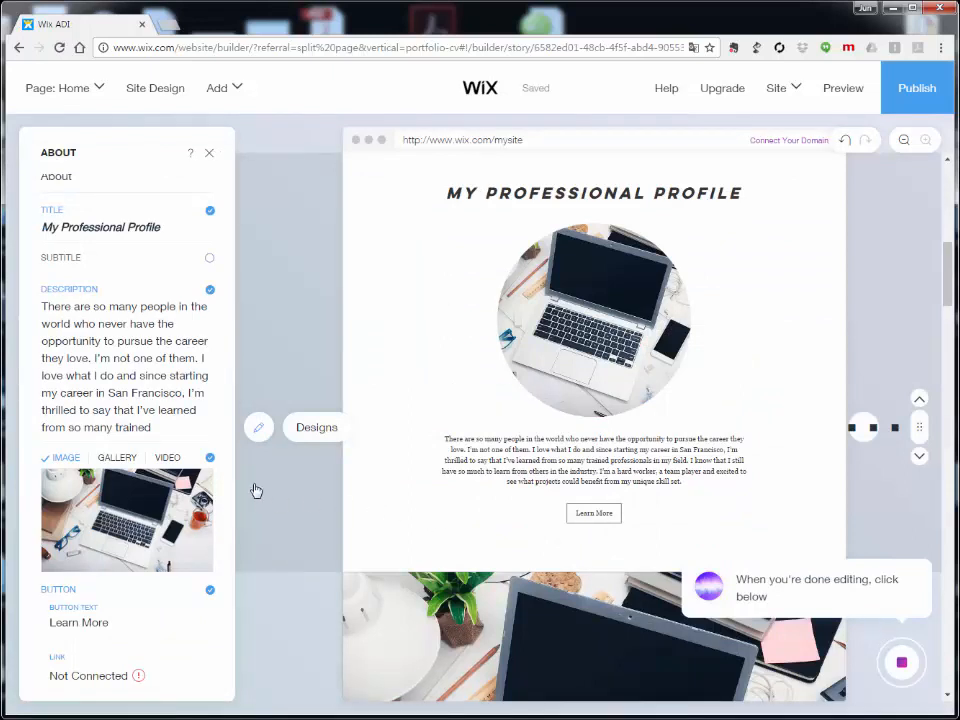
Step: Start the What's Next guide's Add a New Section step from the assistant
{"action": "mouse_move", "coordinate": [201, 504]}
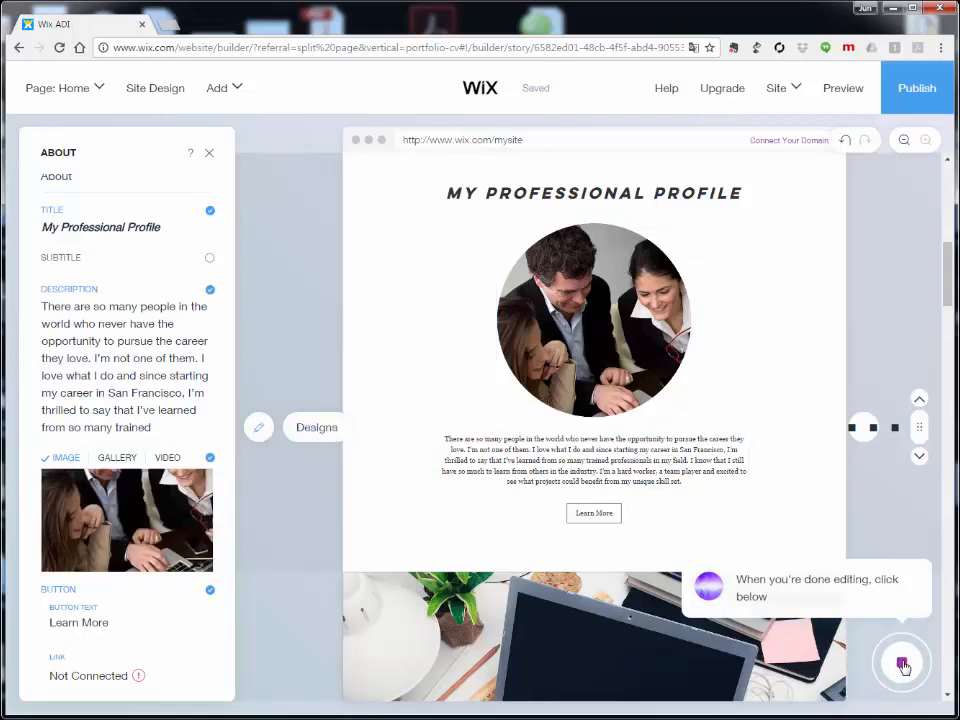
{"action": "left_click", "coordinate": [902, 665]}
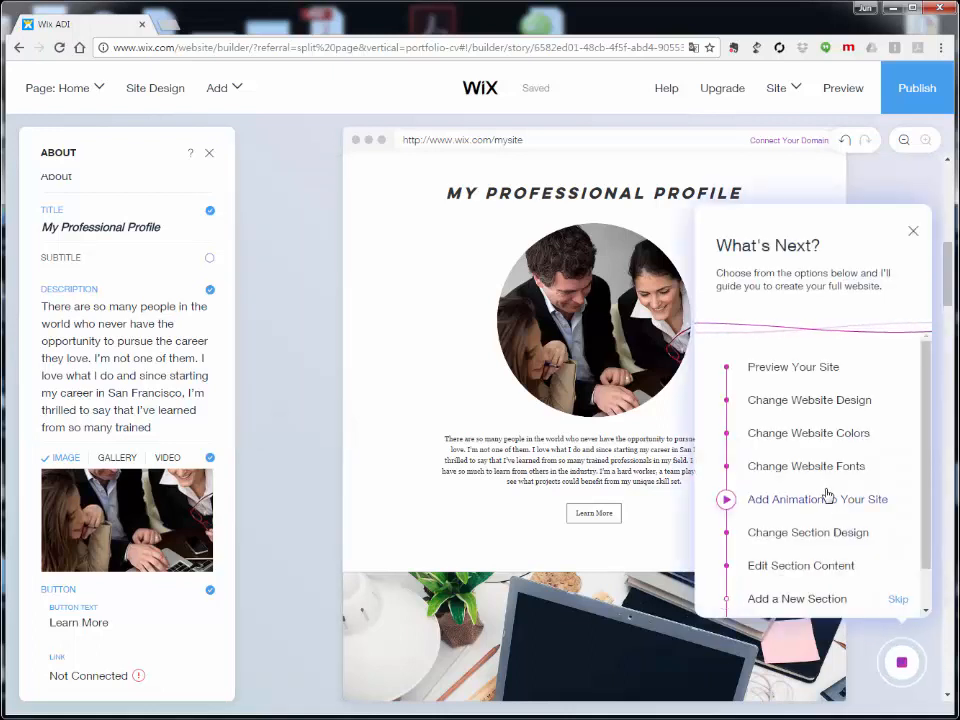
{"action": "scroll", "coordinate": [818, 452], "scroll_direction": "down", "scroll_amount": 1}
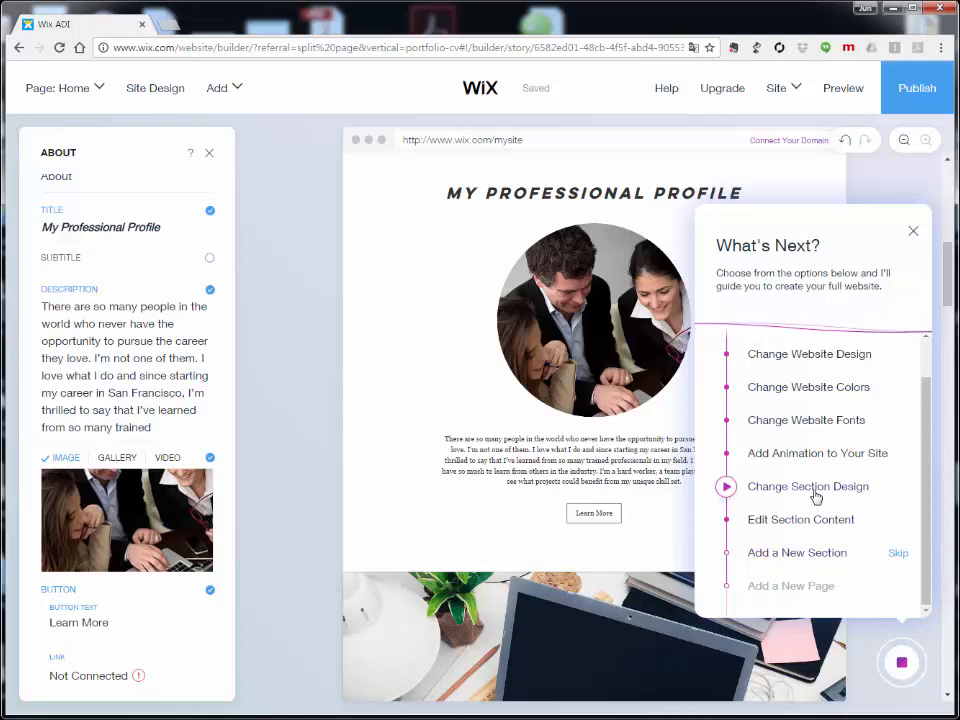
{"action": "left_click", "coordinate": [792, 555]}
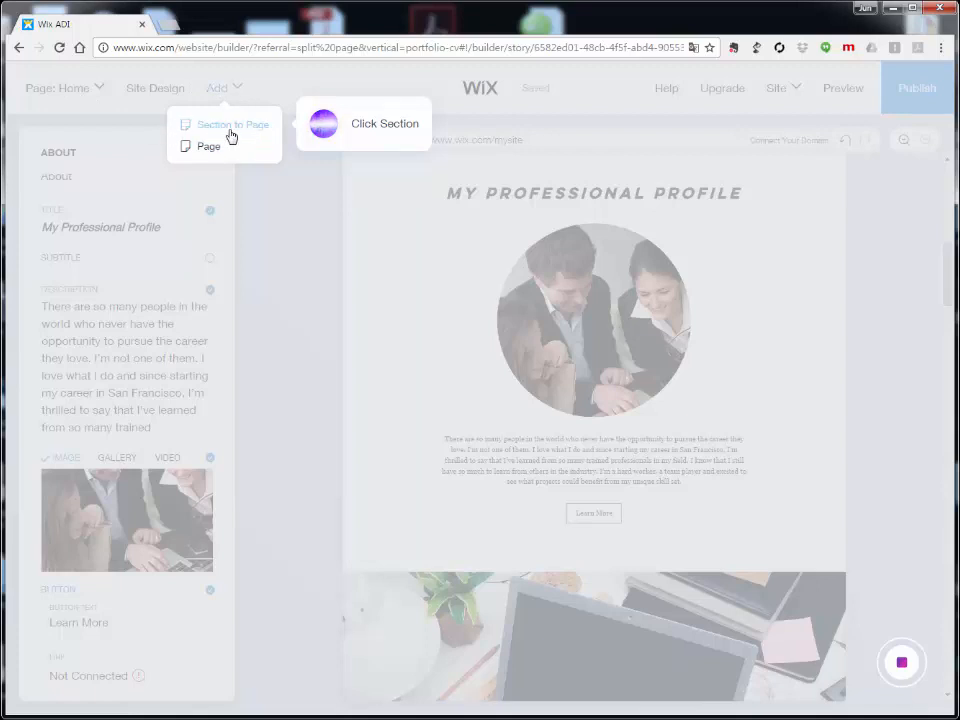
Step: Insert the three-photo References design from the Optional sections into the home page
{"action": "left_click", "coordinate": [231, 134]}
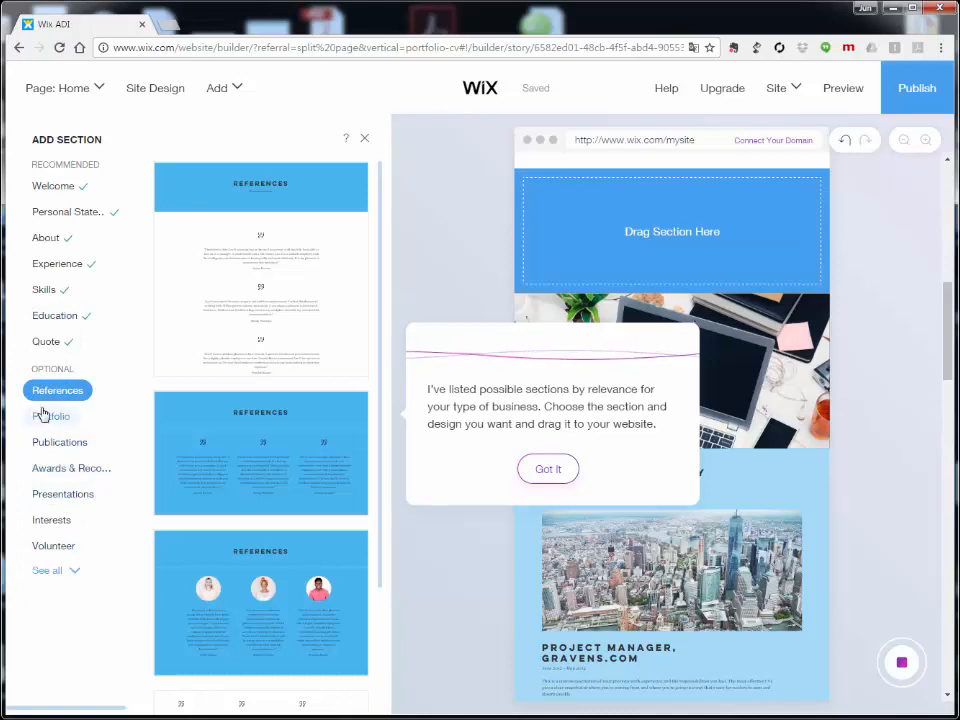
{"action": "left_click", "coordinate": [50, 418]}
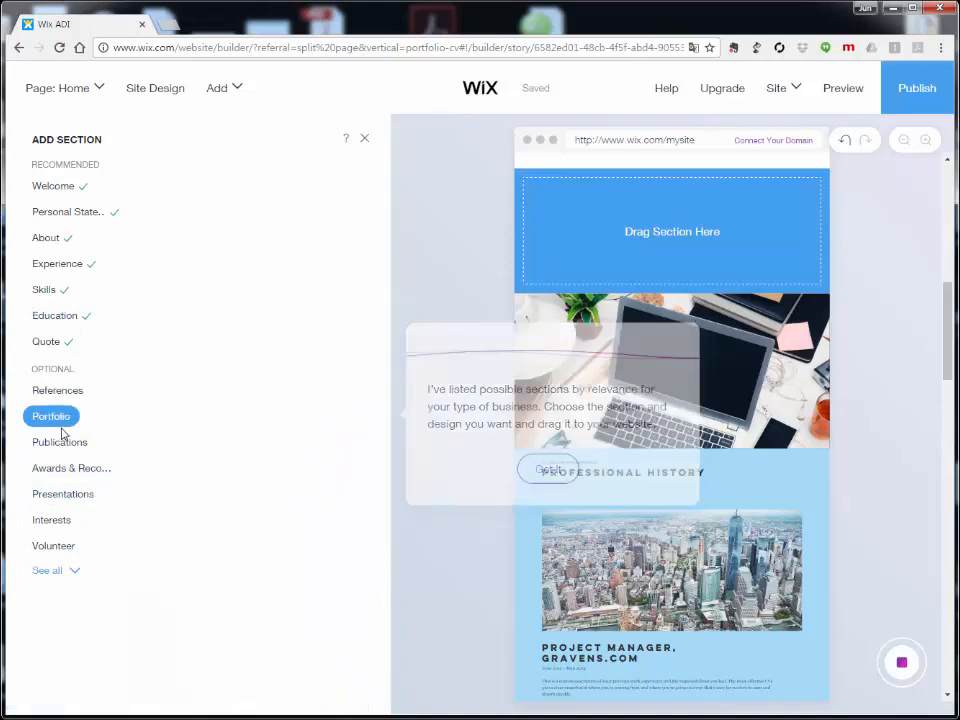
{"action": "left_click", "coordinate": [59, 449]}
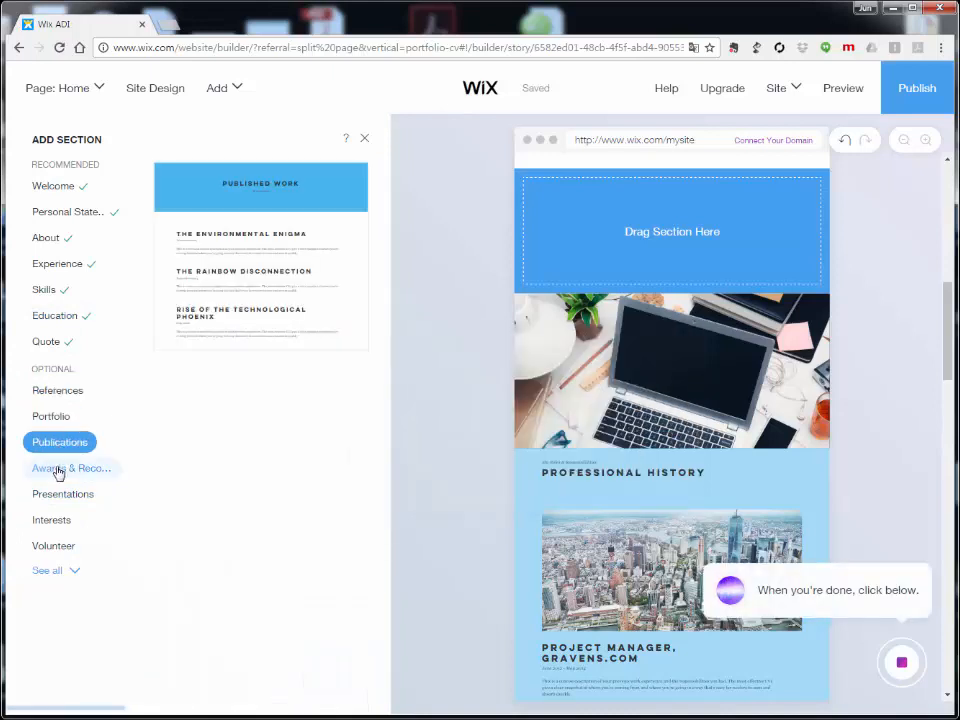
{"action": "left_click", "coordinate": [66, 394]}
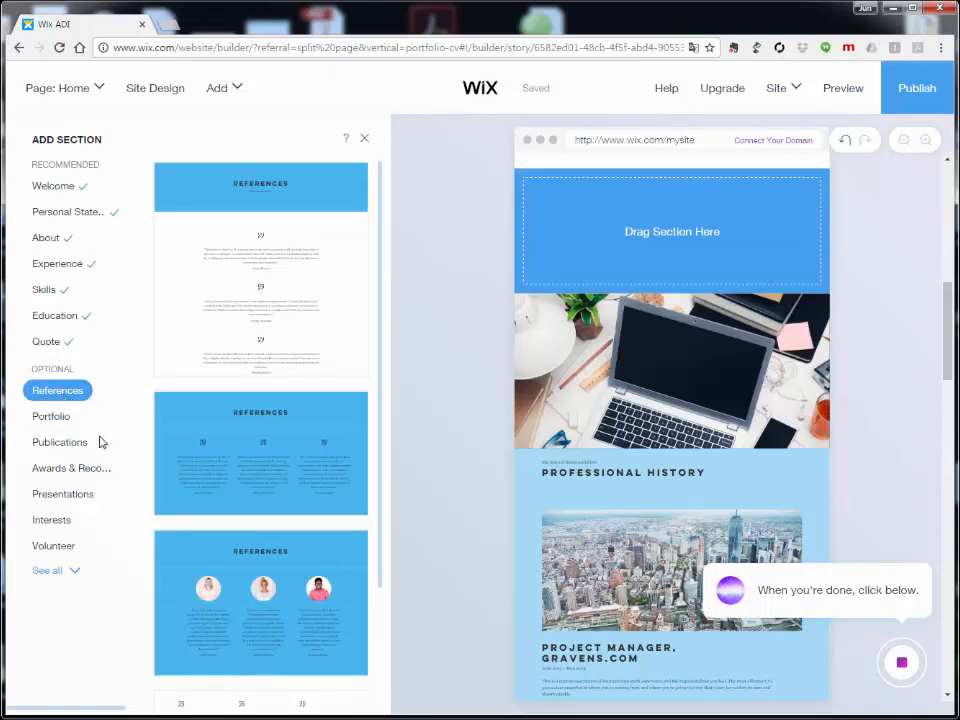
{"action": "scroll", "coordinate": [261, 437], "scroll_direction": "down", "scroll_amount": 2}
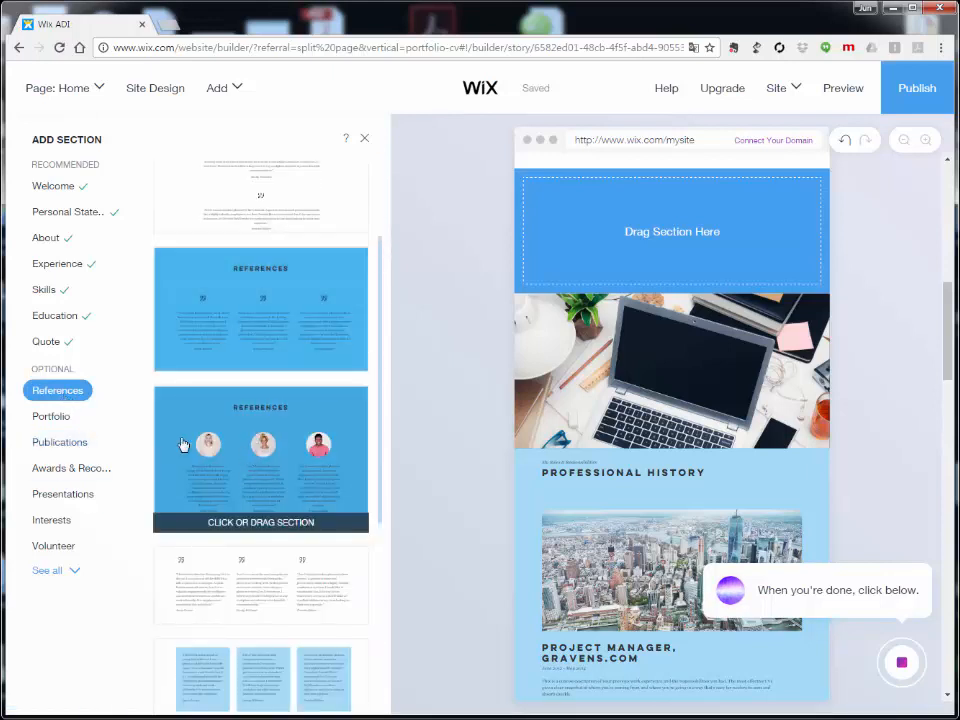
{"action": "left_click", "coordinate": [233, 451]}
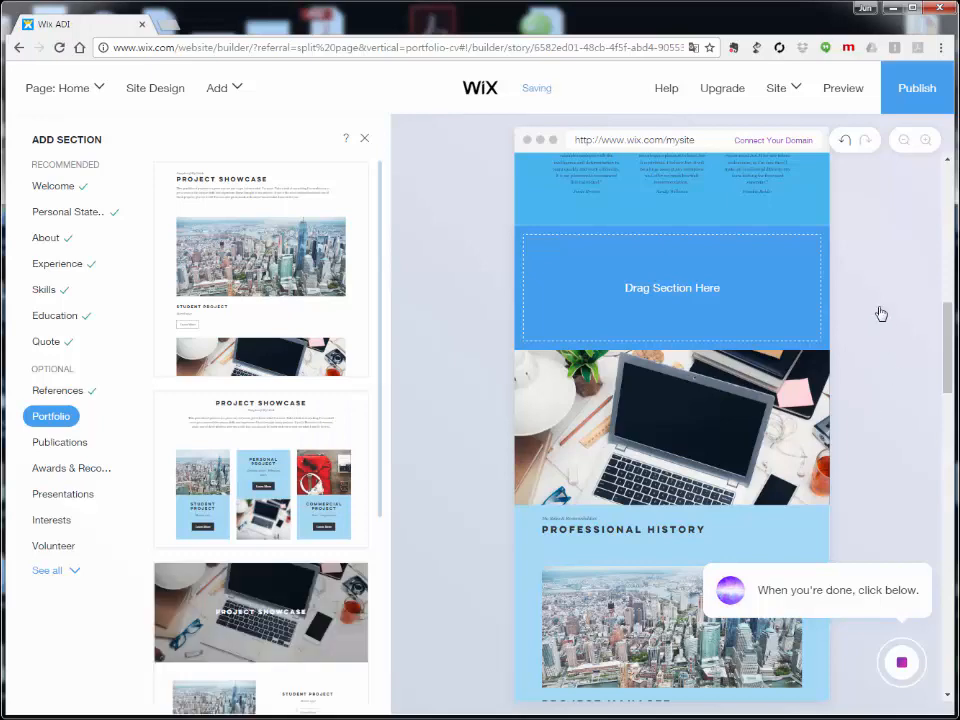
Step: Check the References section below My Professional Profile and close the Add Section picker
{"action": "scroll", "coordinate": [892, 343], "scroll_direction": "up", "scroll_amount": 2}
{"action": "scroll", "coordinate": [892, 343], "scroll_direction": "up", "scroll_amount": 5}
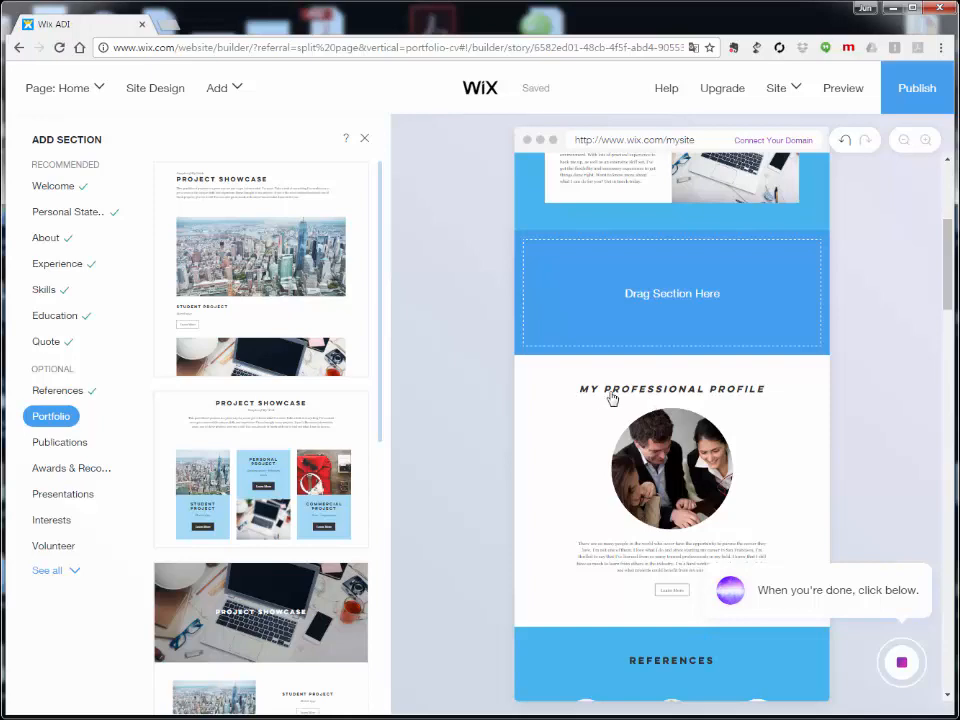
{"action": "scroll", "coordinate": [686, 414], "scroll_direction": "down", "scroll_amount": 3}
{"action": "scroll", "coordinate": [677, 477], "scroll_direction": "down", "scroll_amount": 3}
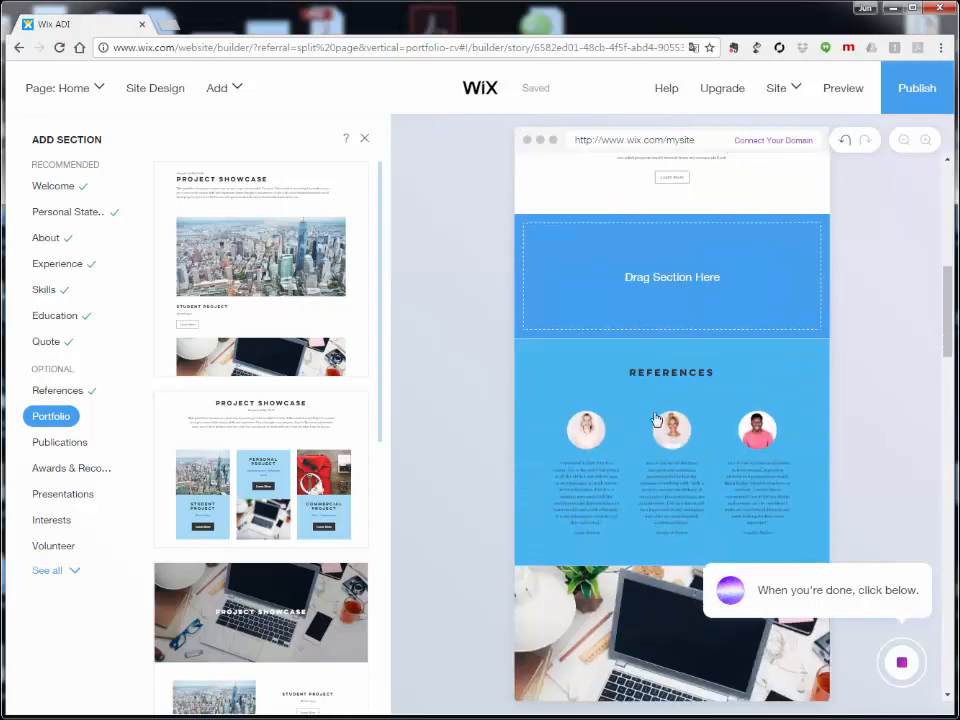
{"action": "scroll", "coordinate": [640, 410], "scroll_direction": "down", "scroll_amount": 3}
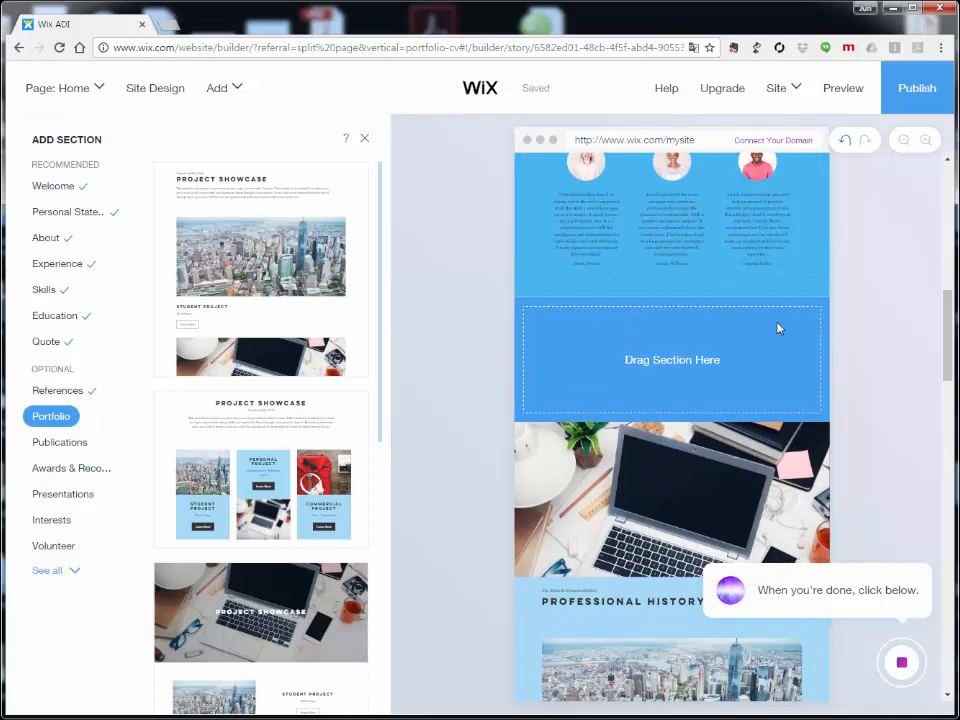
{"action": "scroll", "coordinate": [688, 260], "scroll_direction": "up", "scroll_amount": 1}
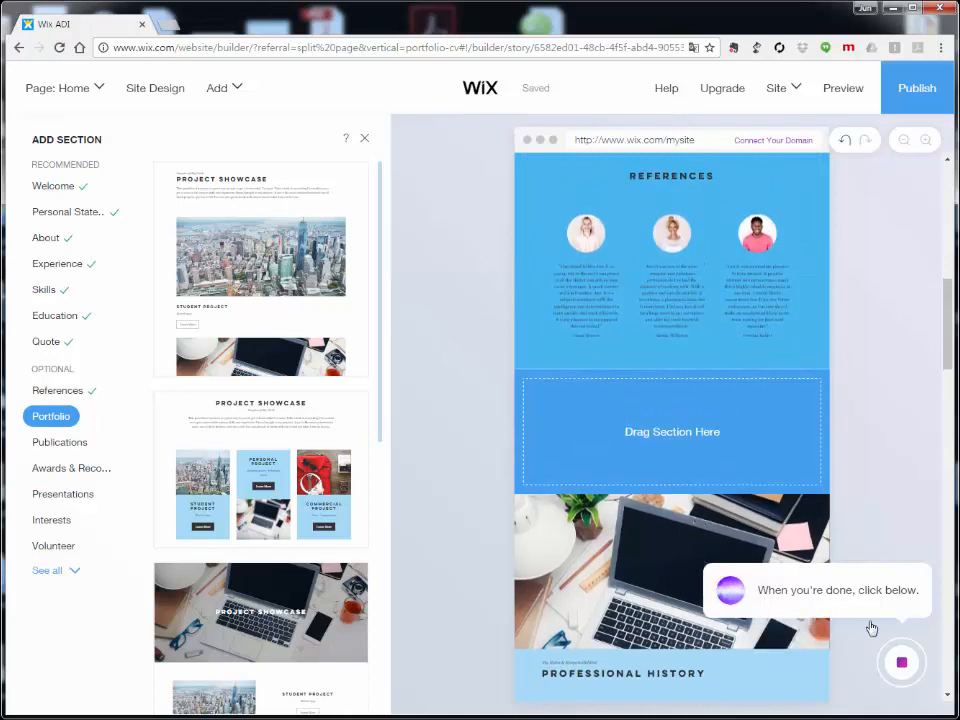
{"action": "left_click", "coordinate": [903, 668]}
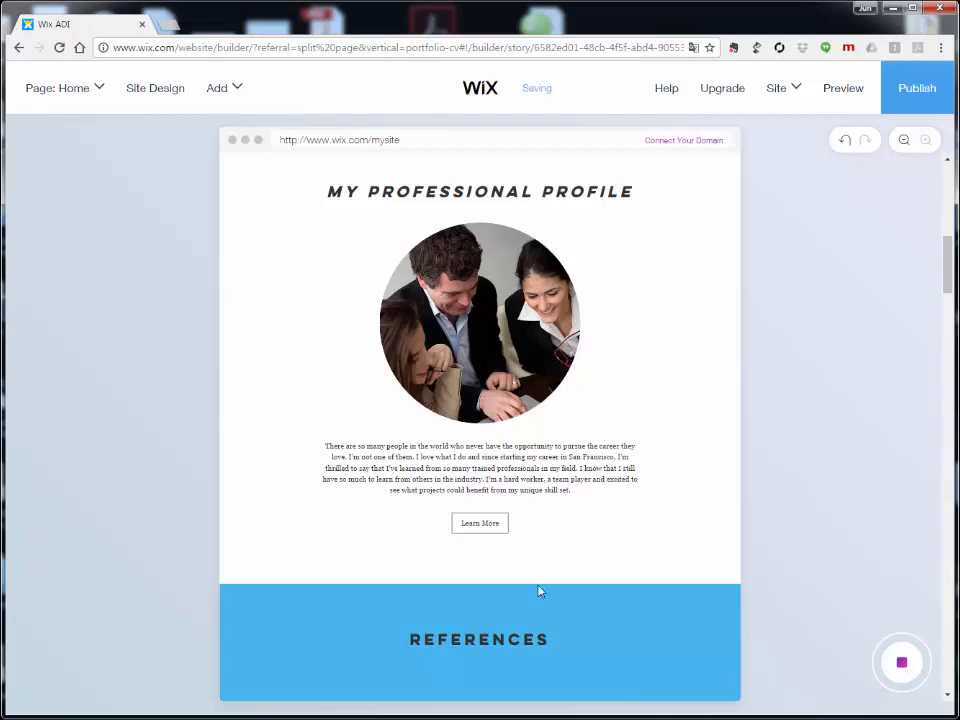
Step: Choose Add a New Page from the What's Next suggestions list
{"action": "left_click", "coordinate": [903, 668]}
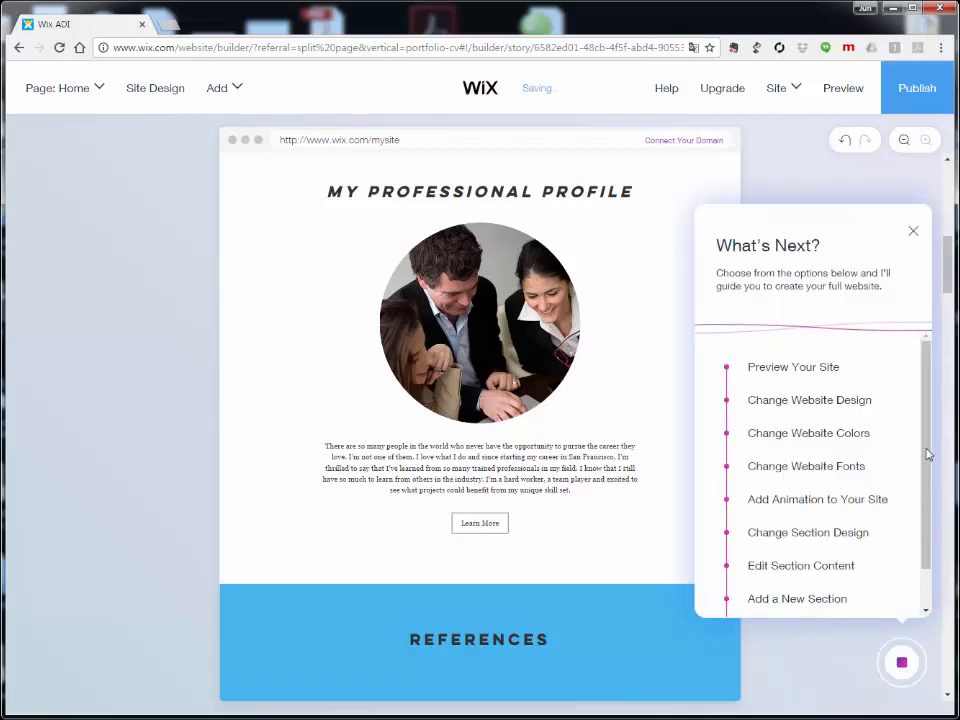
{"action": "scroll", "coordinate": [925, 460], "scroll_direction": "down", "scroll_amount": 1}
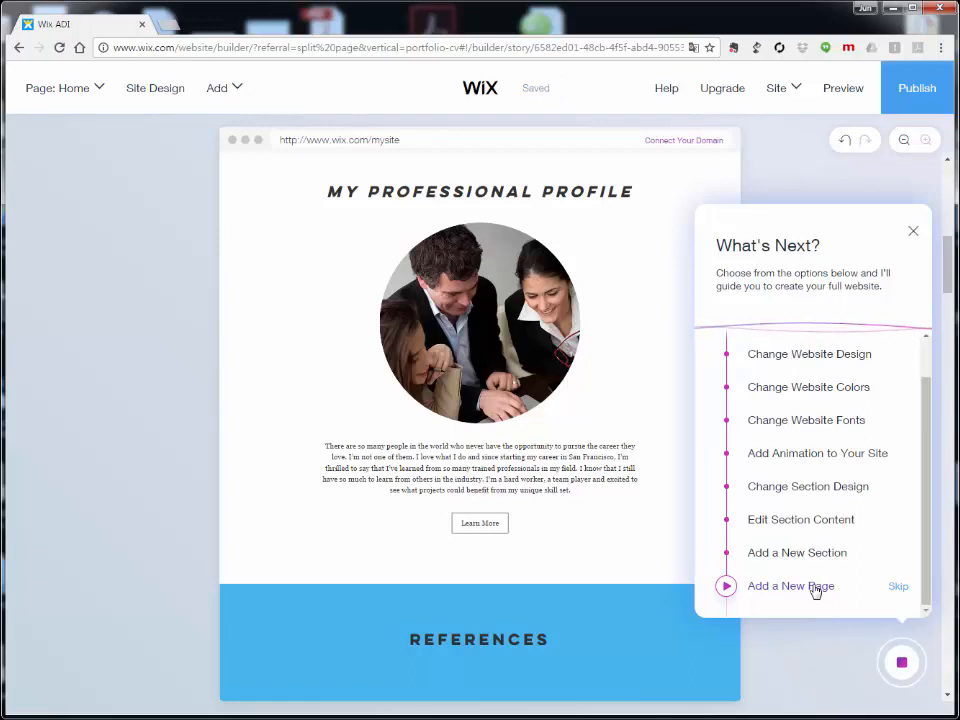
{"action": "left_click", "coordinate": [816, 591]}
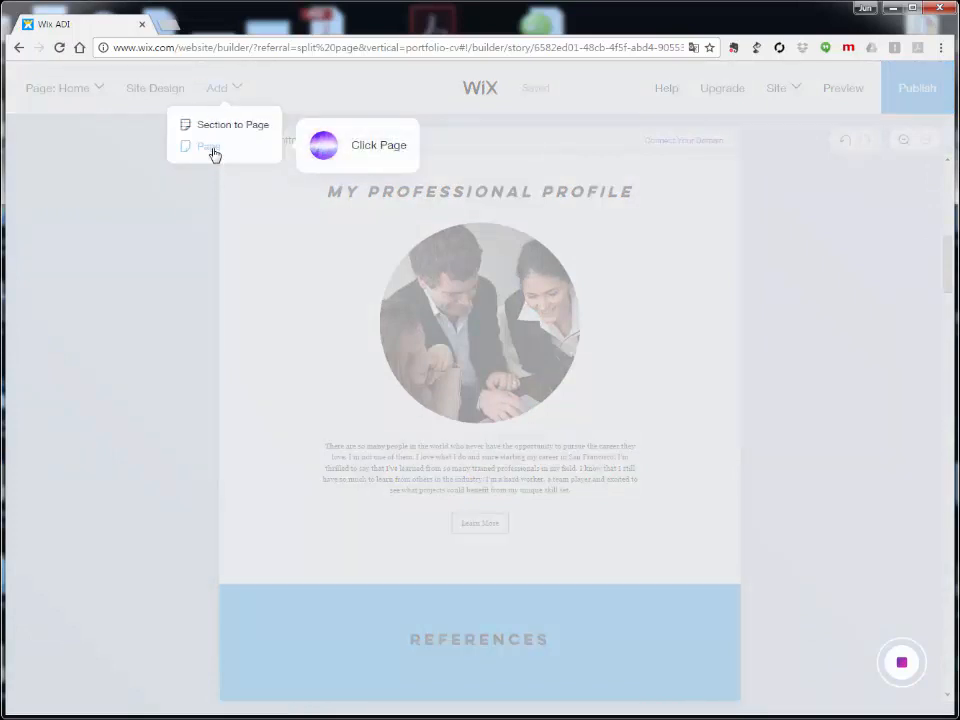
Step: Add an Interests page using the Things I Love template (Community Gardening, Tennis, Reading)
{"action": "left_click", "coordinate": [211, 149]}
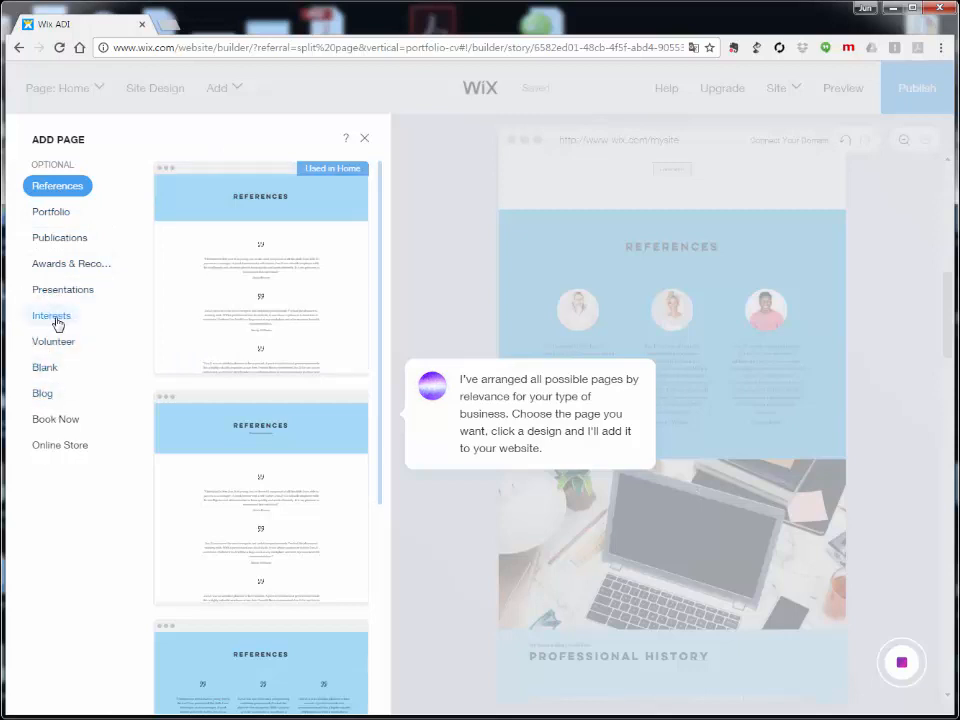
{"action": "left_click", "coordinate": [57, 320]}
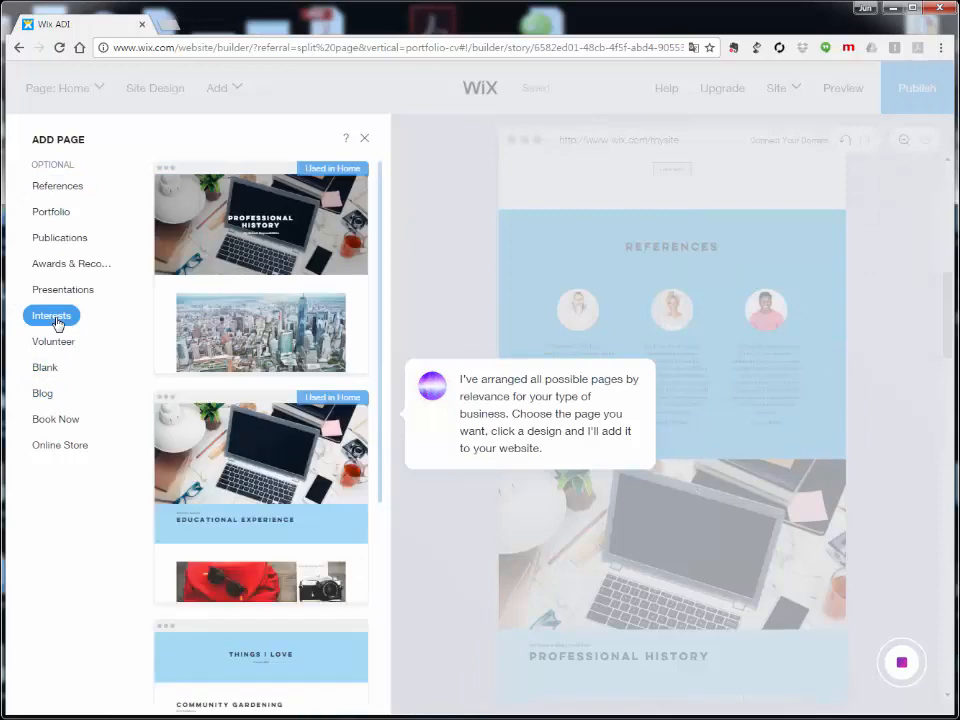
{"action": "mouse_move", "coordinate": [272, 261]}
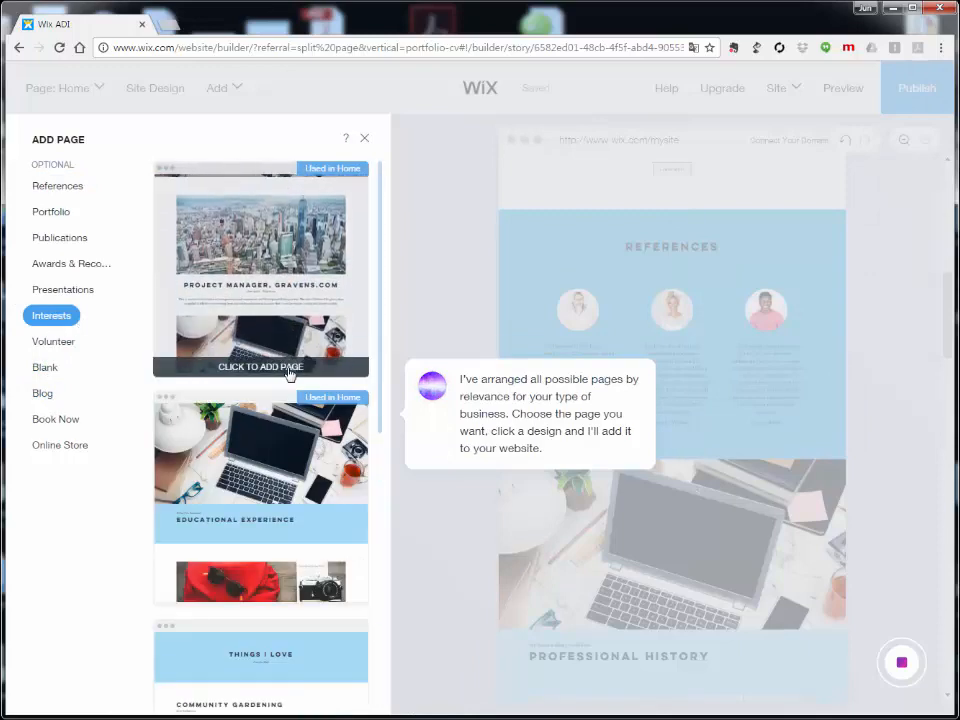
{"action": "scroll", "coordinate": [288, 372], "scroll_direction": "down", "scroll_amount": 4}
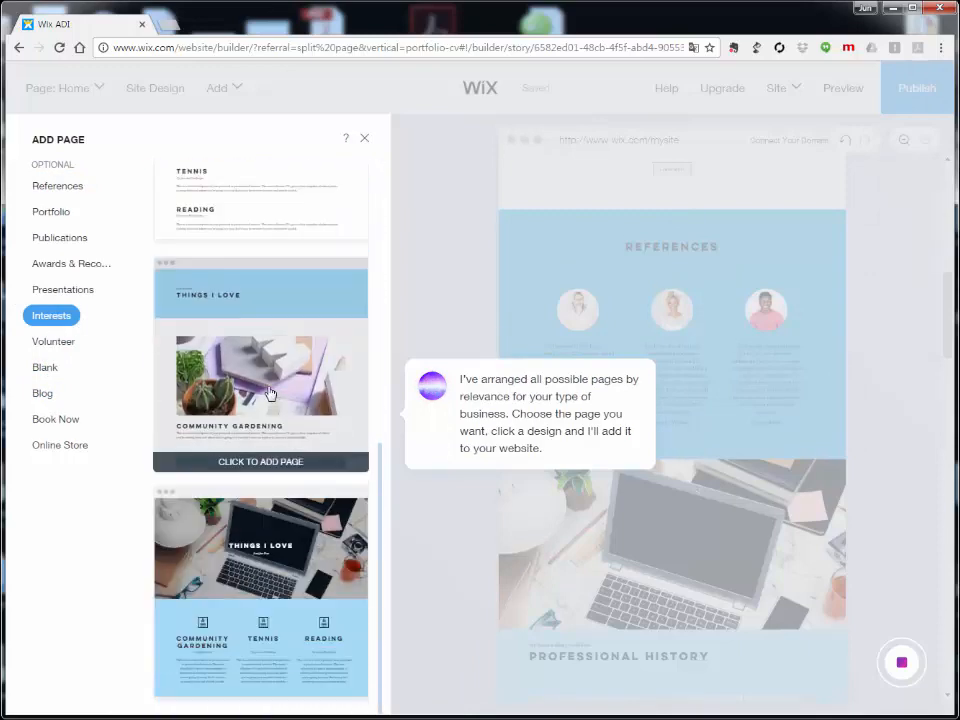
{"action": "scroll", "coordinate": [270, 393], "scroll_direction": "down", "scroll_amount": 3}
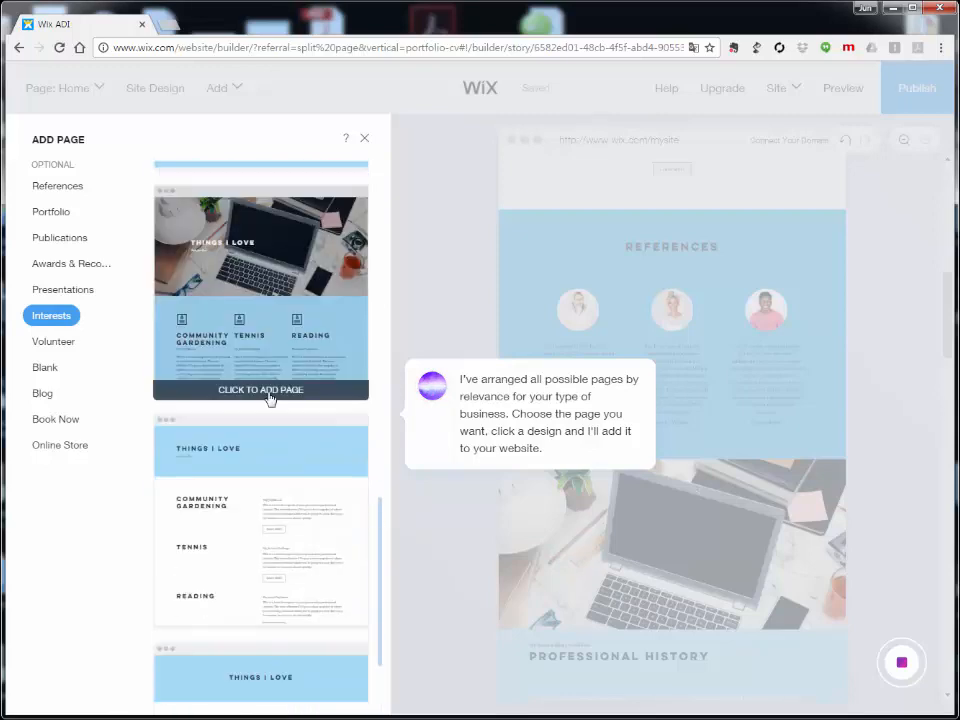
{"action": "scroll", "coordinate": [268, 397], "scroll_direction": "down", "scroll_amount": 2}
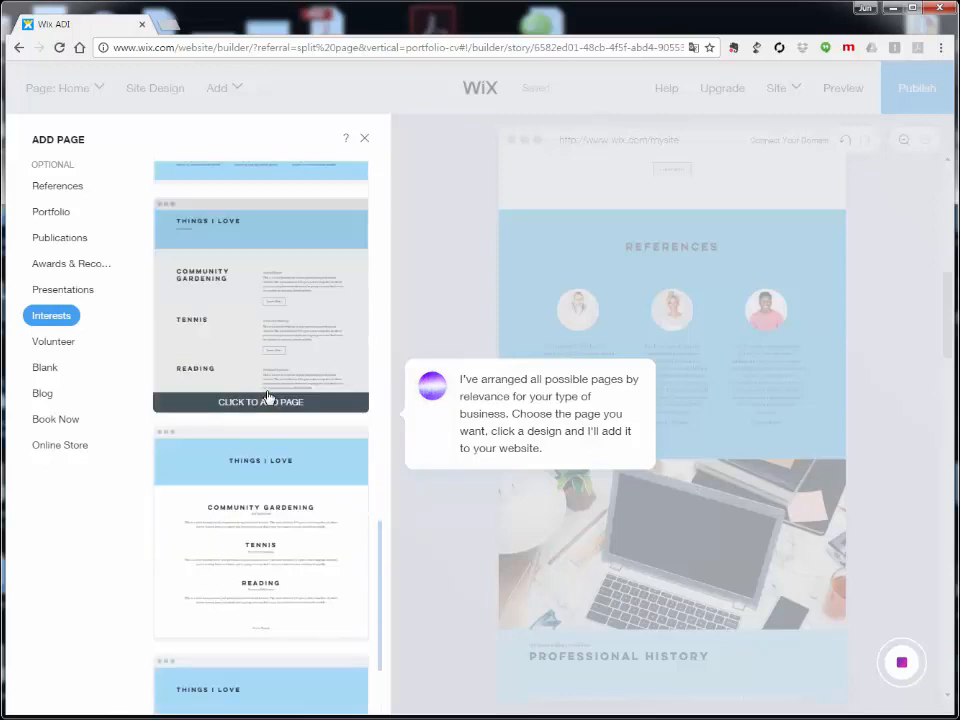
{"action": "scroll", "coordinate": [268, 396], "scroll_direction": "down", "scroll_amount": 2}
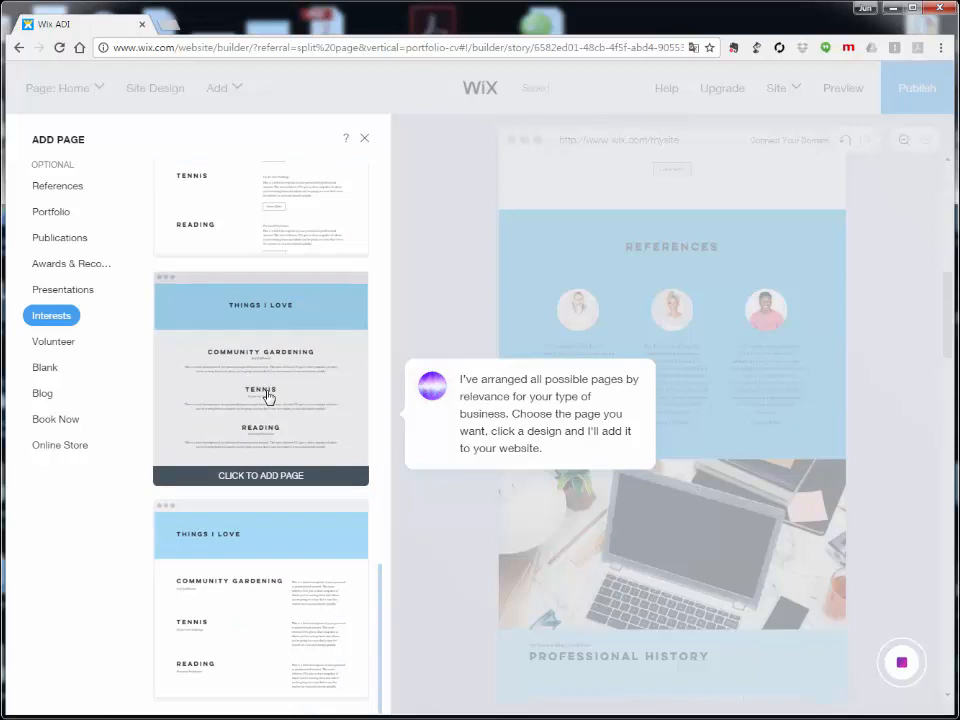
{"action": "scroll", "coordinate": [268, 397], "scroll_direction": "up", "scroll_amount": 2}
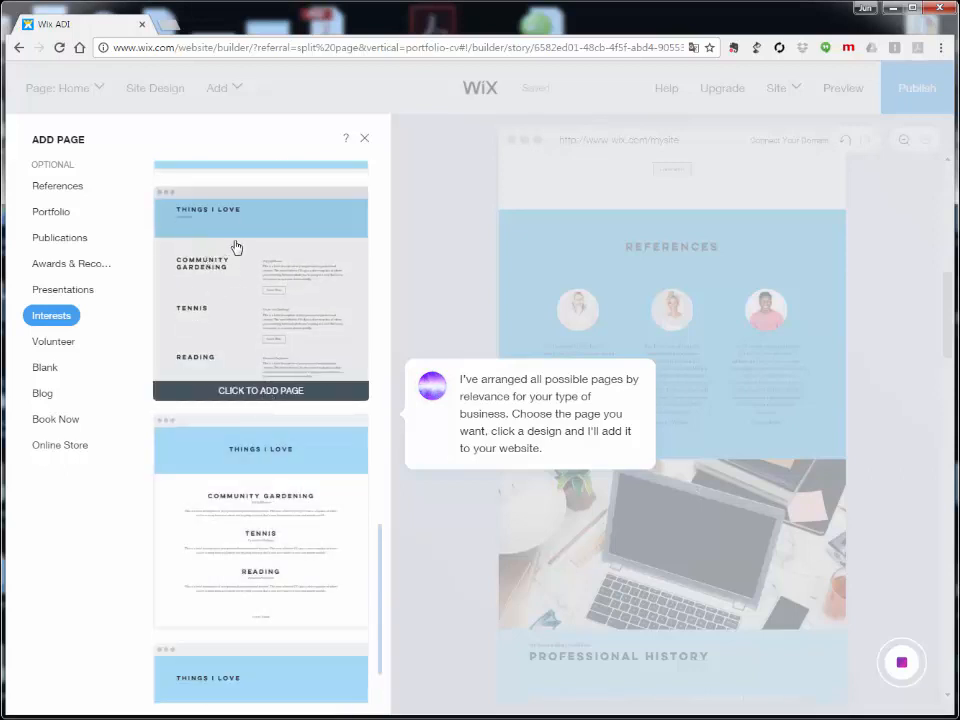
{"action": "left_click", "coordinate": [236, 247]}
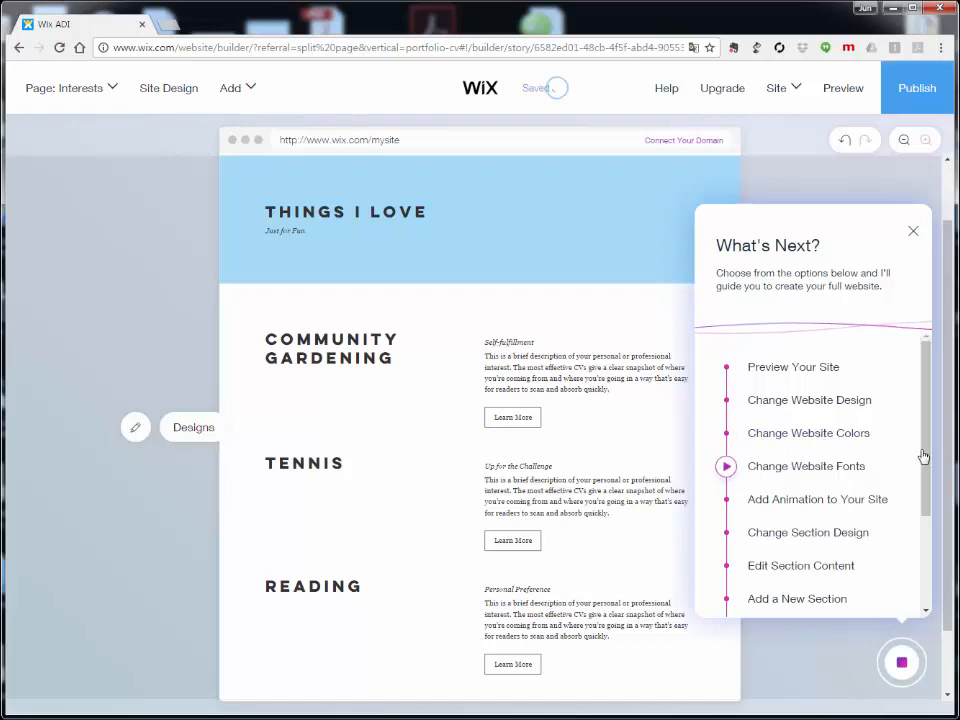
Step: Choose Publish Your Site from the What's Next list
{"action": "scroll", "coordinate": [926, 460], "scroll_direction": "down", "scroll_amount": 3}
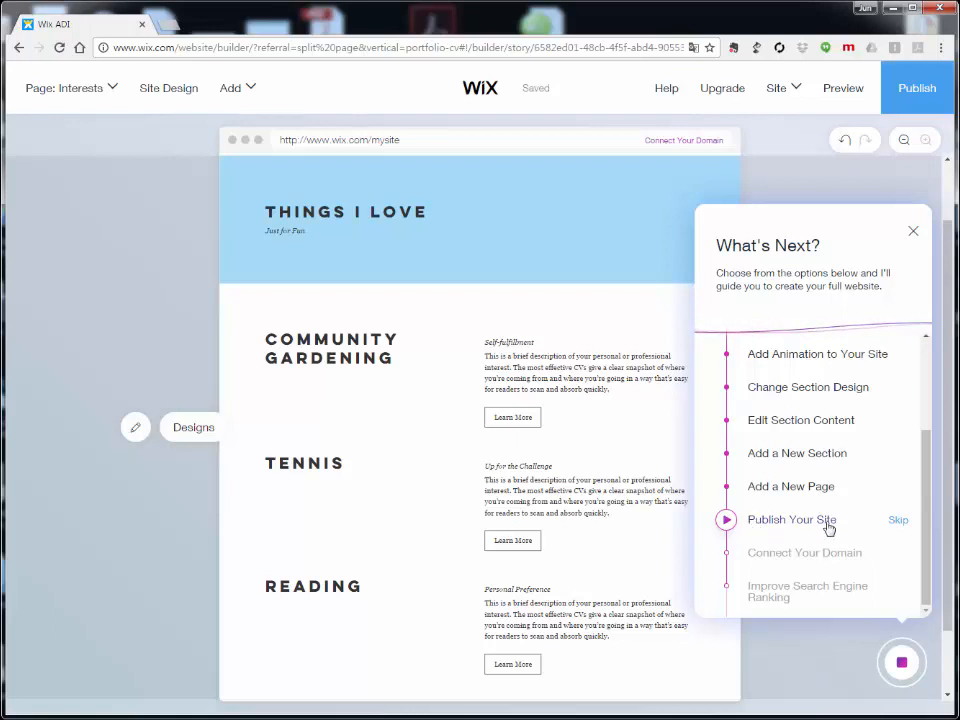
{"action": "left_click", "coordinate": [772, 520]}
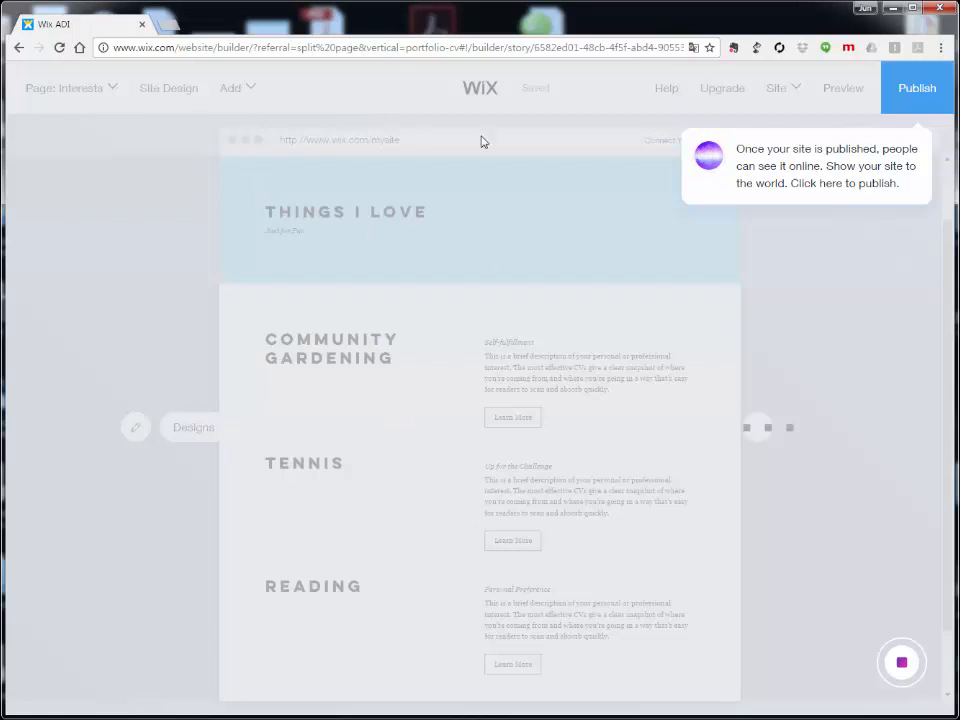
Step: Publish the site with the Publish button at the top right
{"action": "left_click", "coordinate": [913, 92]}
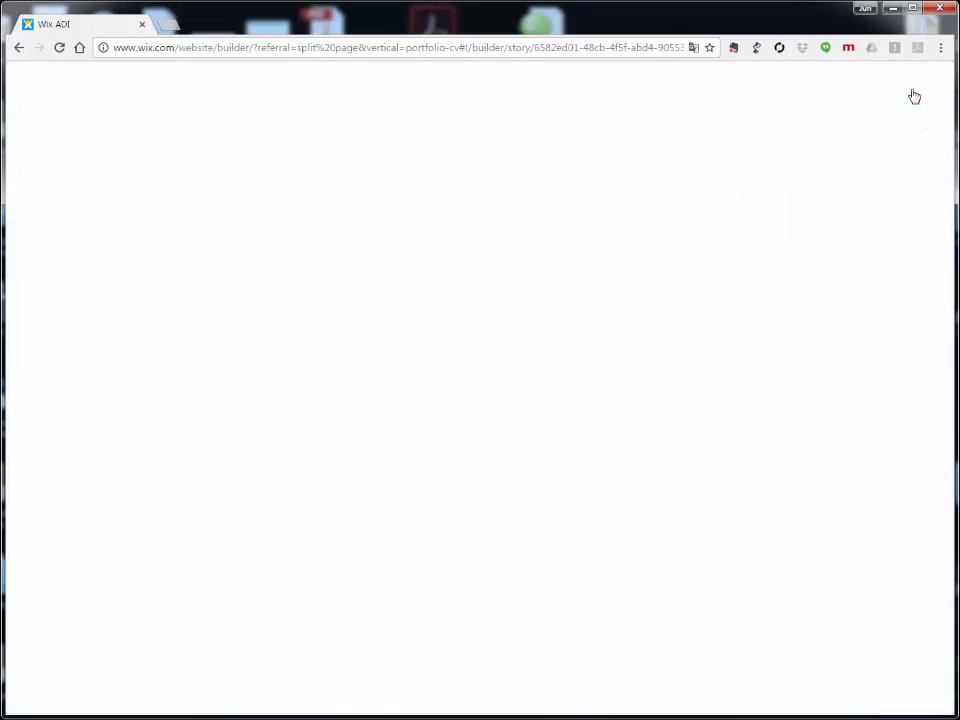
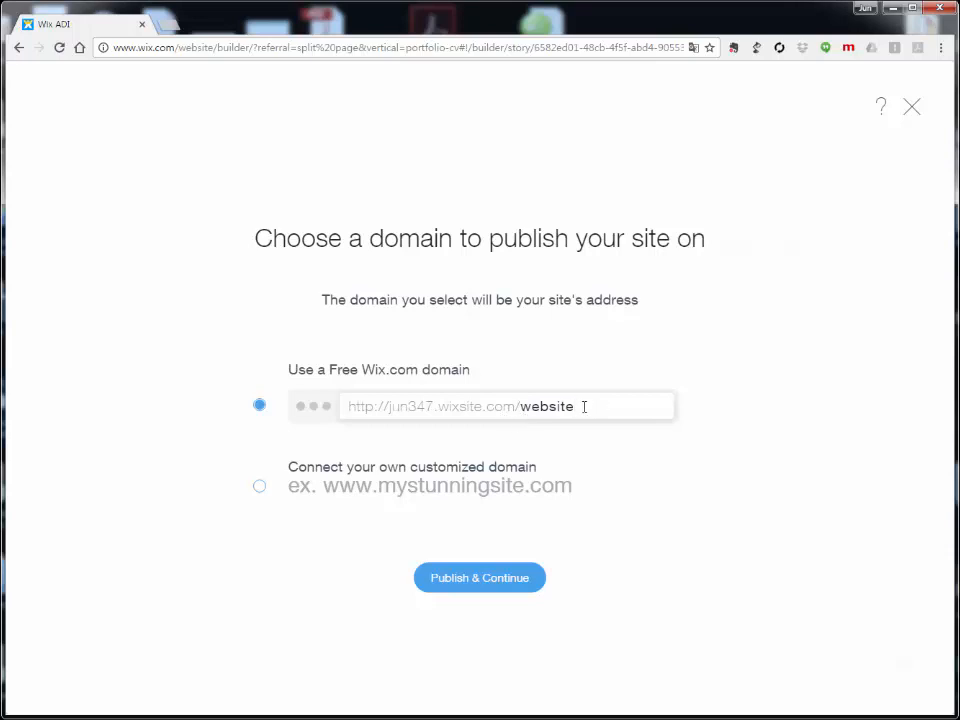
Step: Append -1 to 'website' in the free Wix.com site address field
{"action": "type", "text": "-"}
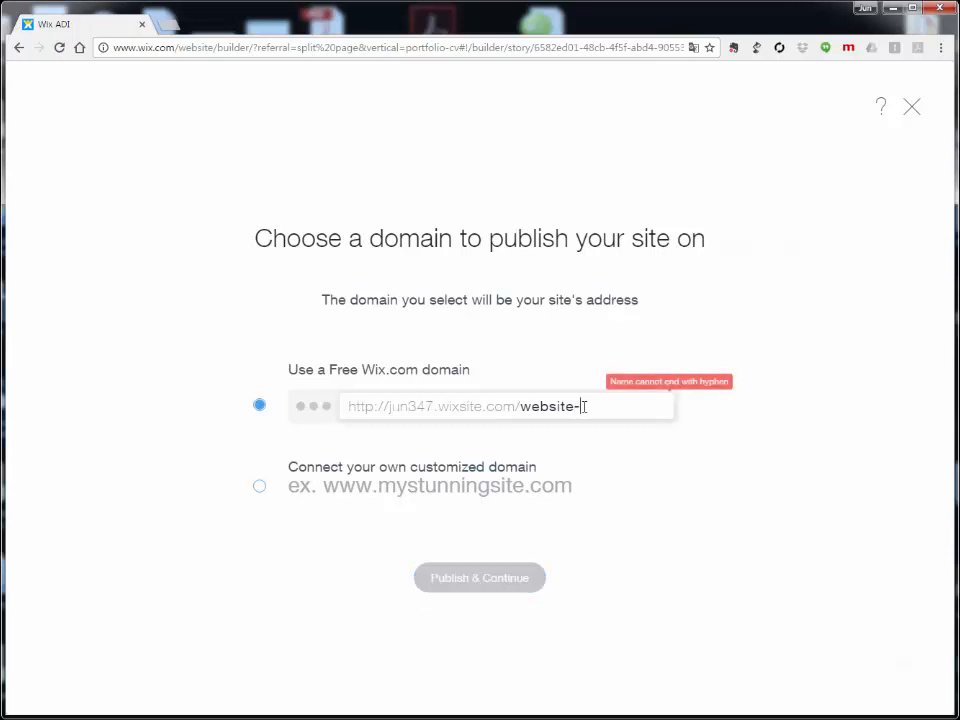
{"action": "type", "text": "1"}
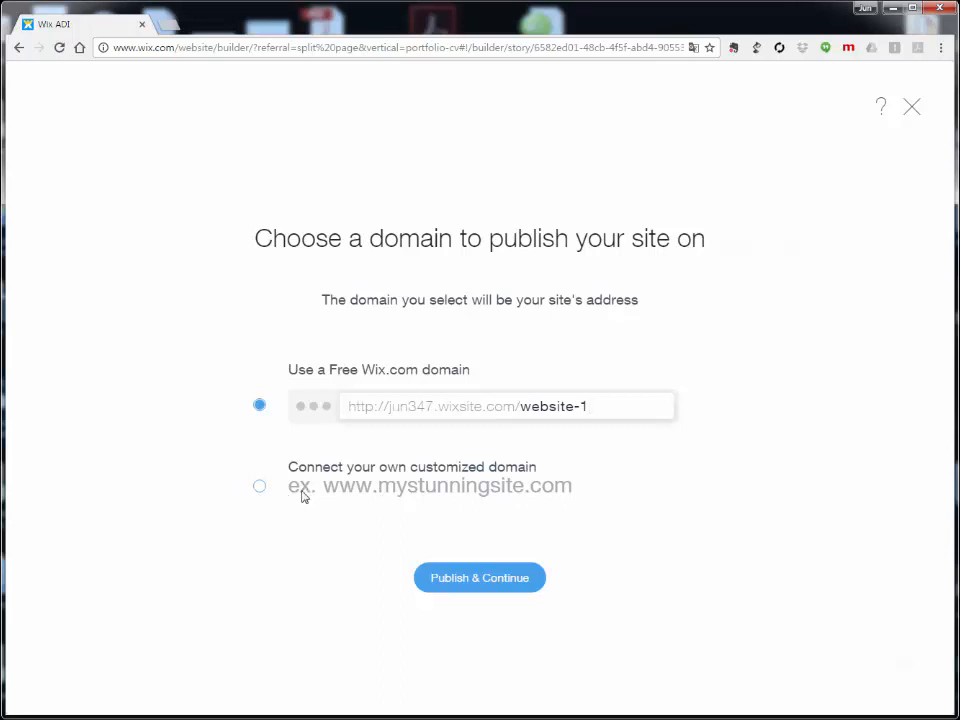
Step: Publish the site on the free website-1 address and view the live site
{"action": "left_click", "coordinate": [484, 585]}
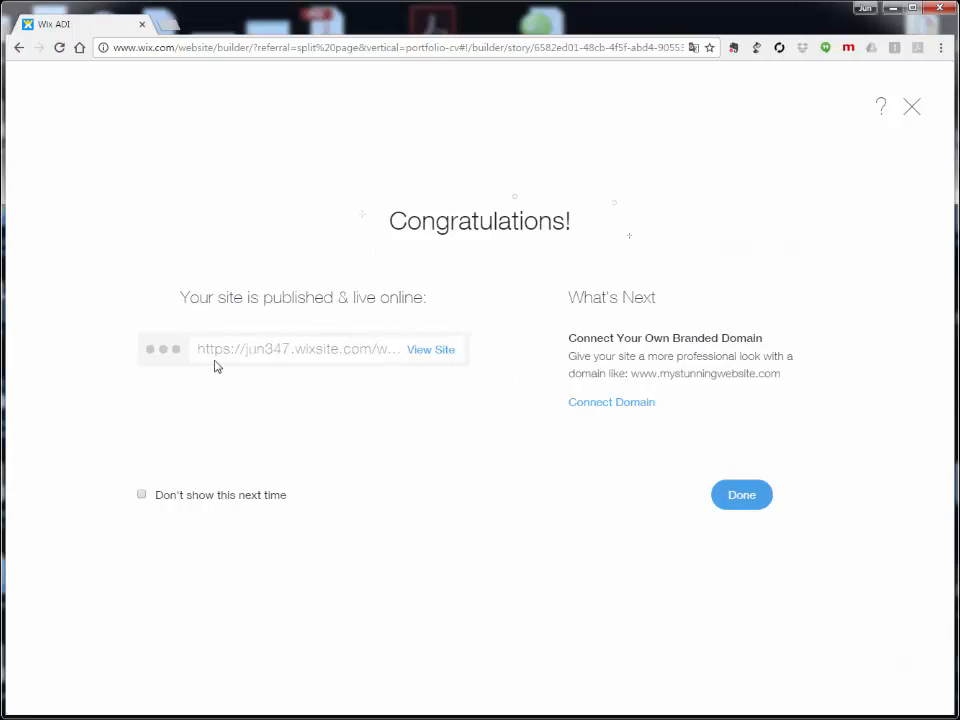
{"action": "left_click", "coordinate": [429, 350]}
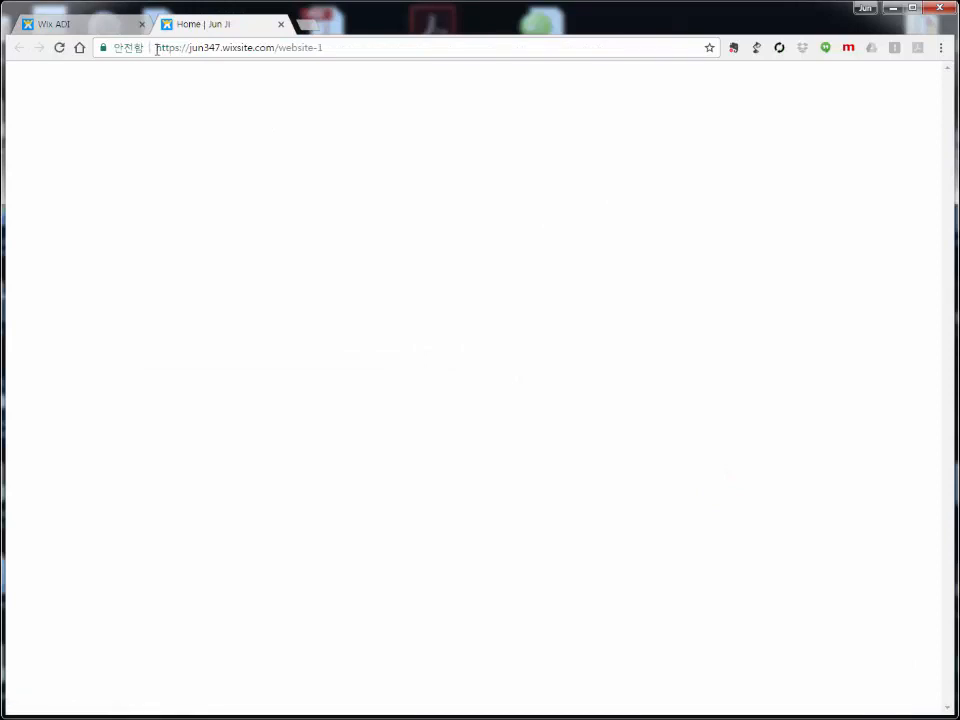
Step: Select the live site's web address in the Chrome address bar
{"action": "left_click_drag", "start_coordinate": [156, 48], "coordinate": [351, 52]}
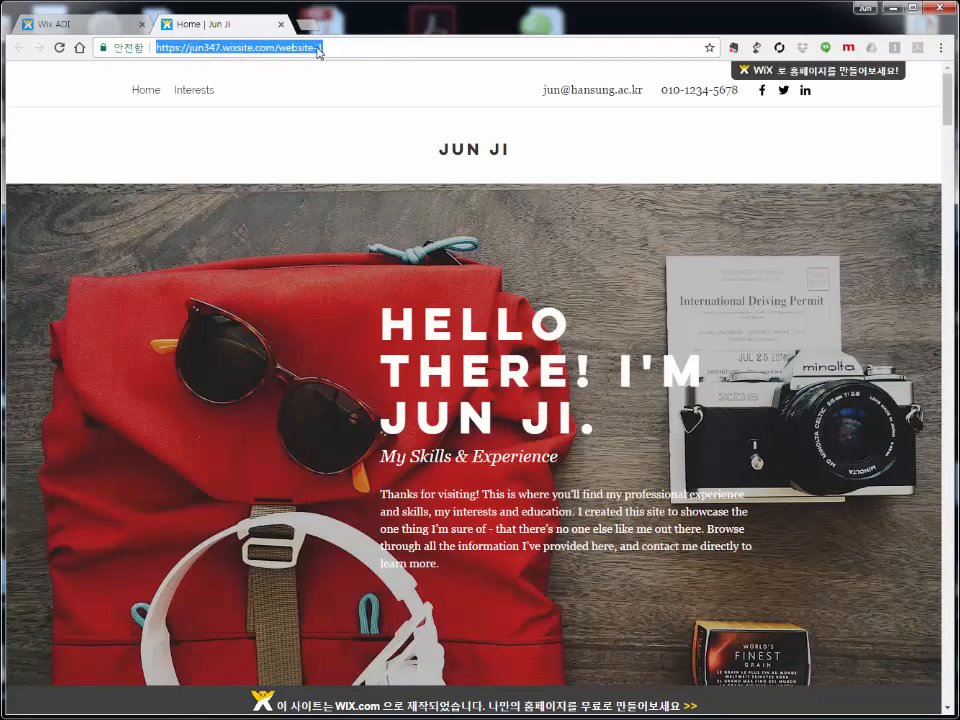
{"action": "left_click", "coordinate": [159, 52]}
{"action": "double_click", "coordinate": [157, 52]}
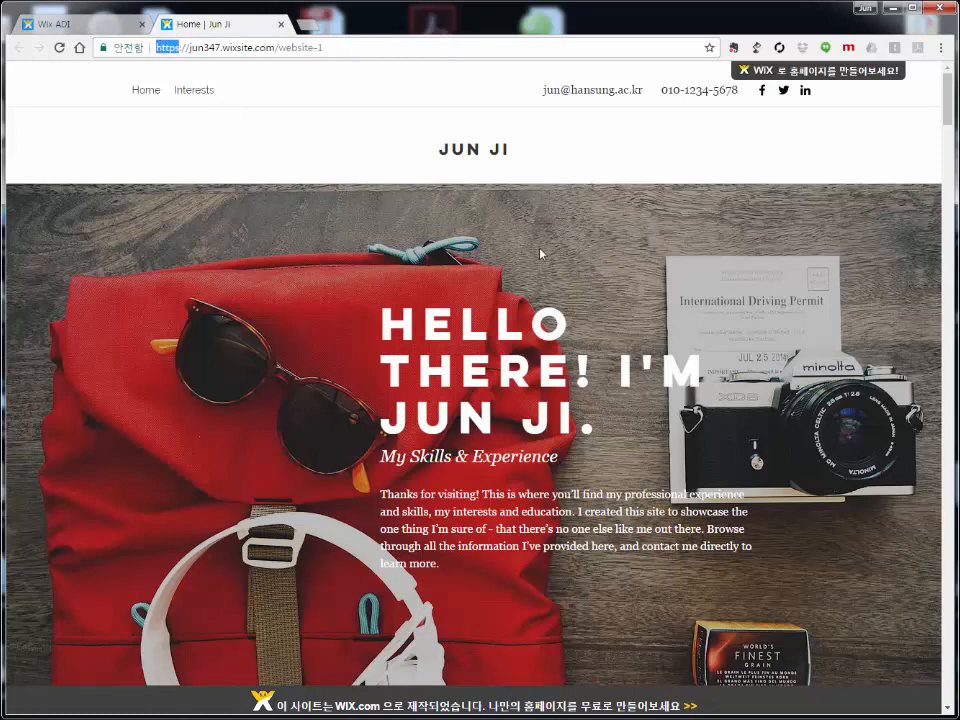
Step: Scroll down through the live site and back up to Professional History
{"action": "scroll", "coordinate": [459, 284], "scroll_direction": "down", "scroll_amount": 10}
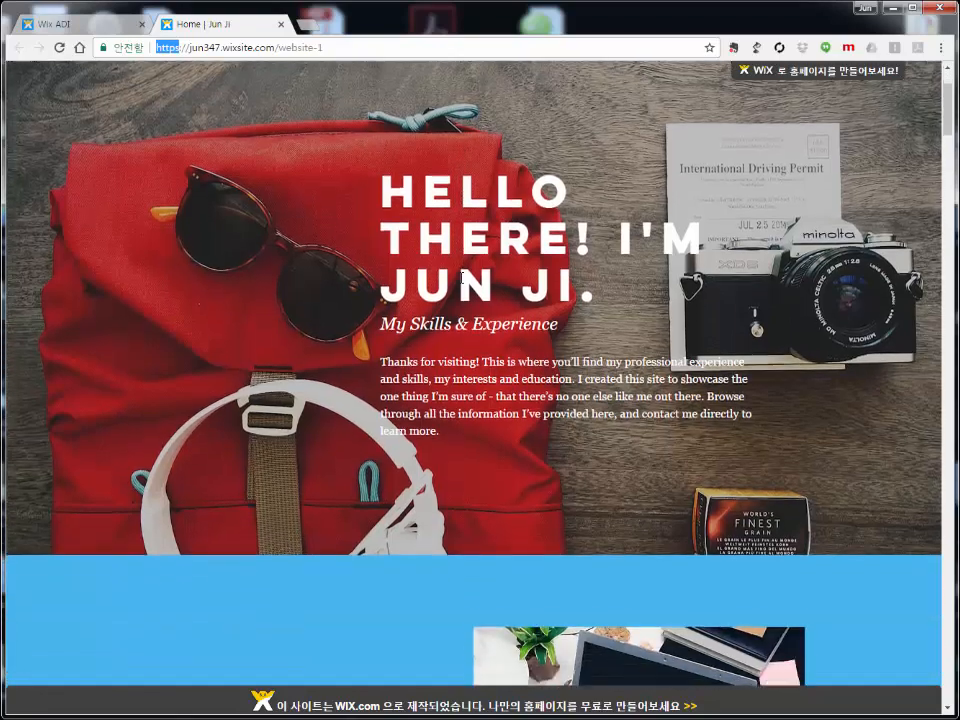
{"action": "scroll", "coordinate": [456, 290], "scroll_direction": "down", "scroll_amount": 9}
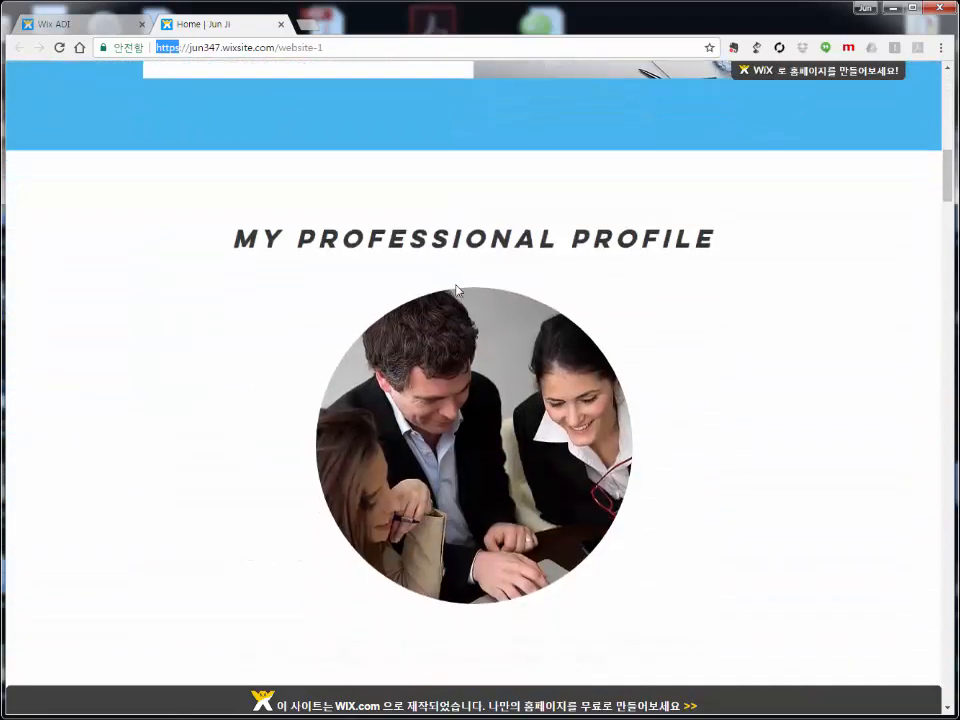
{"action": "scroll", "coordinate": [459, 282], "scroll_direction": "down", "scroll_amount": 10}
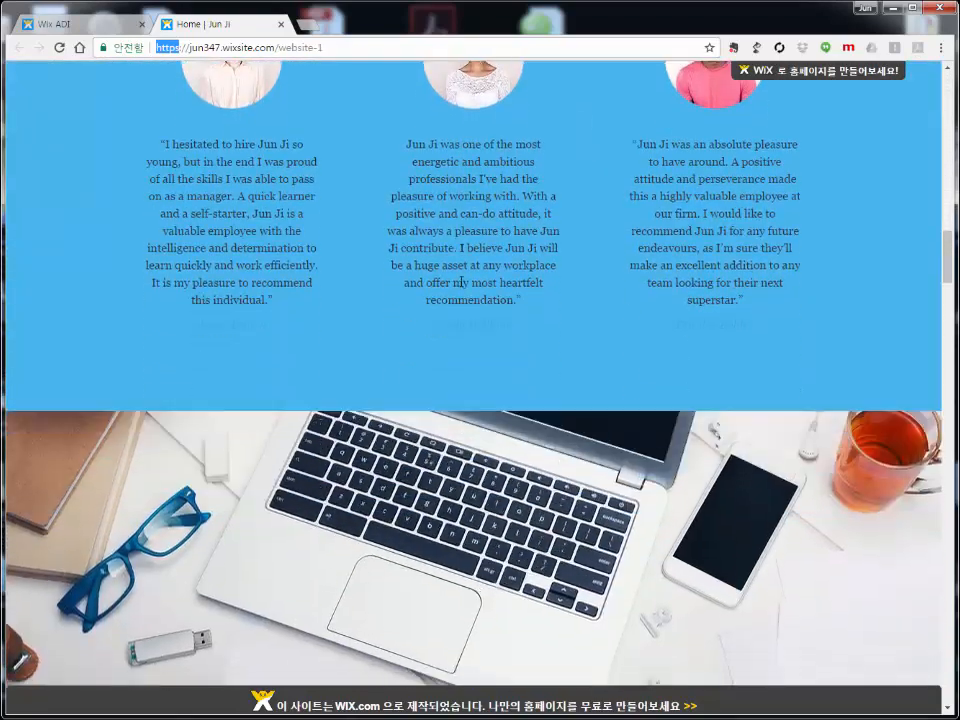
{"action": "scroll", "coordinate": [455, 282], "scroll_direction": "down", "scroll_amount": 5}
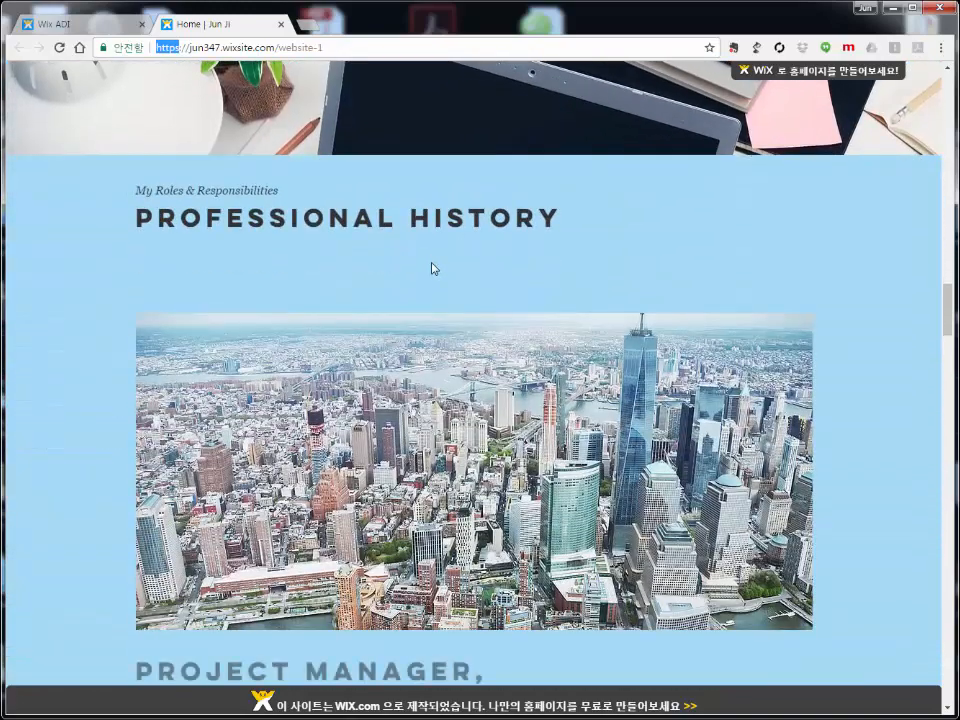
{"action": "scroll", "coordinate": [436, 270], "scroll_direction": "down", "scroll_amount": 3}
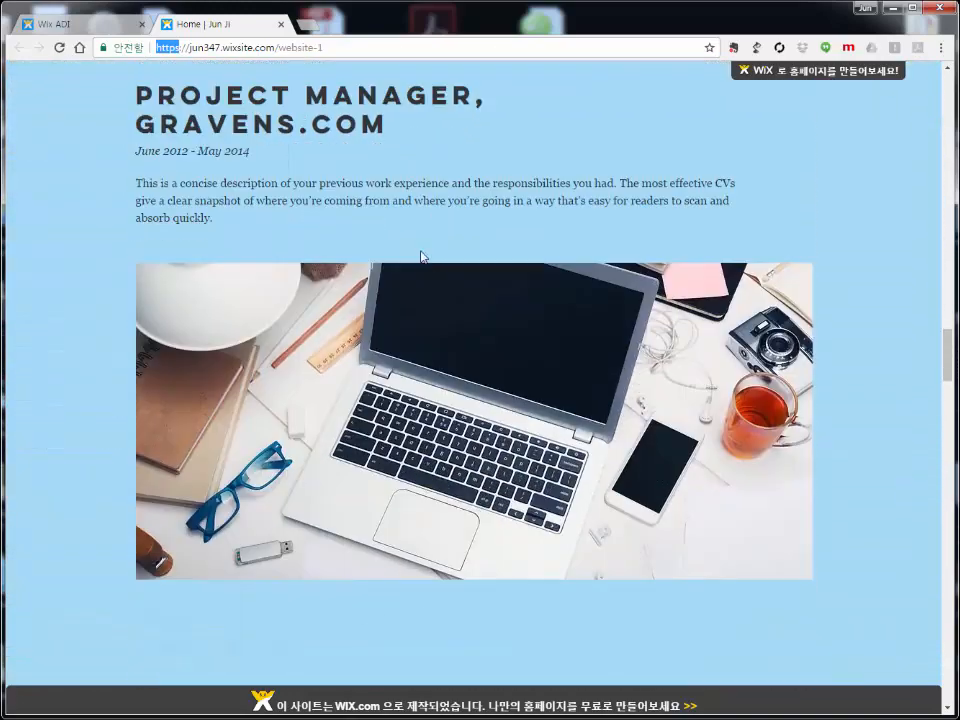
{"action": "scroll", "coordinate": [332, 349], "scroll_direction": "down", "scroll_amount": 5}
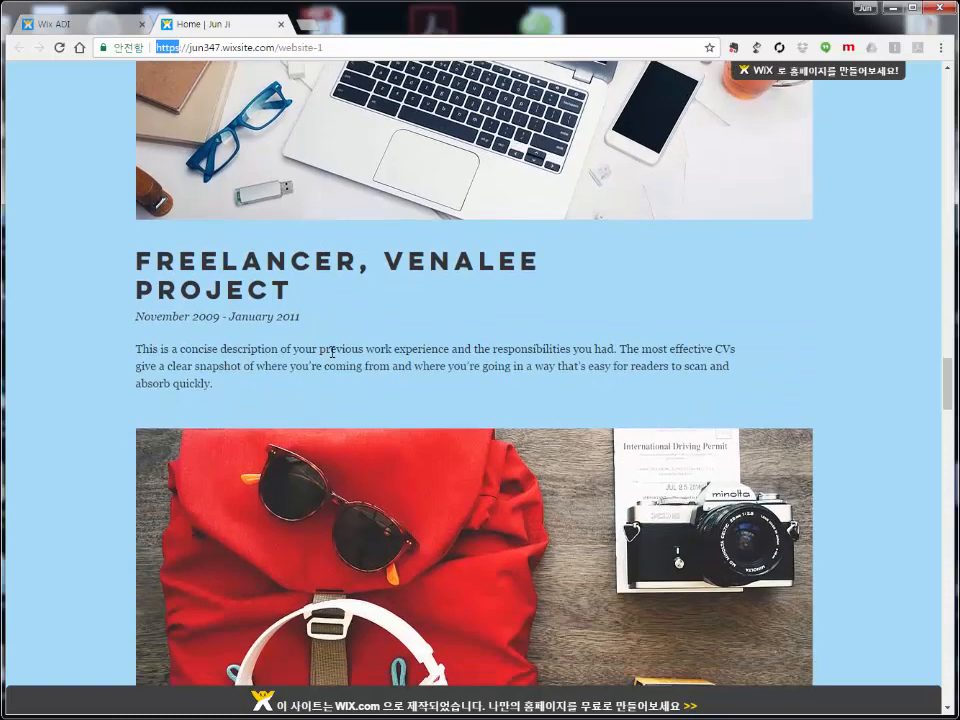
{"action": "scroll", "coordinate": [335, 353], "scroll_direction": "down", "scroll_amount": 15}
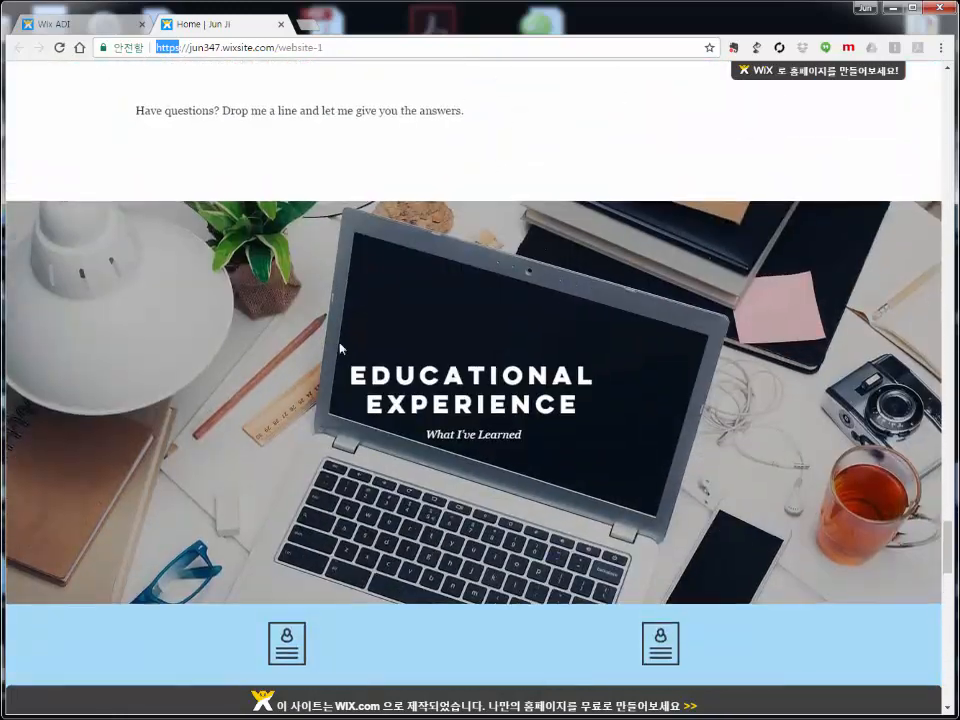
{"action": "scroll", "coordinate": [340, 343], "scroll_direction": "up", "scroll_amount": 6}
{"action": "mouse_move", "coordinate": [745, 75]}
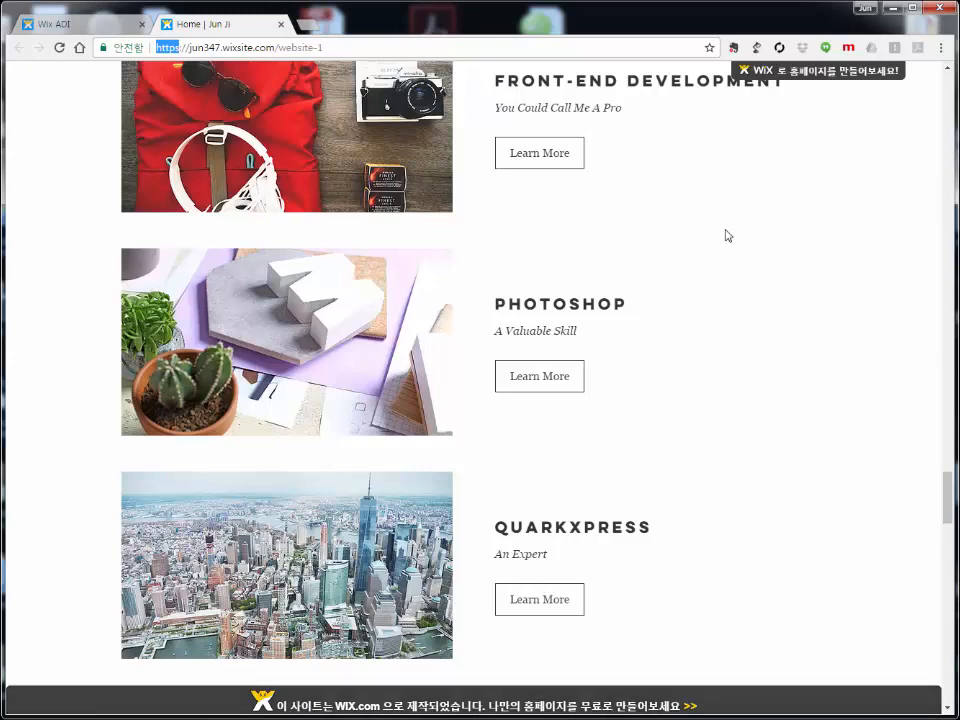
{"action": "scroll", "coordinate": [753, 287], "scroll_direction": "up", "scroll_amount": 1}
{"action": "scroll", "coordinate": [502, 266], "scroll_direction": "up", "scroll_amount": 3}
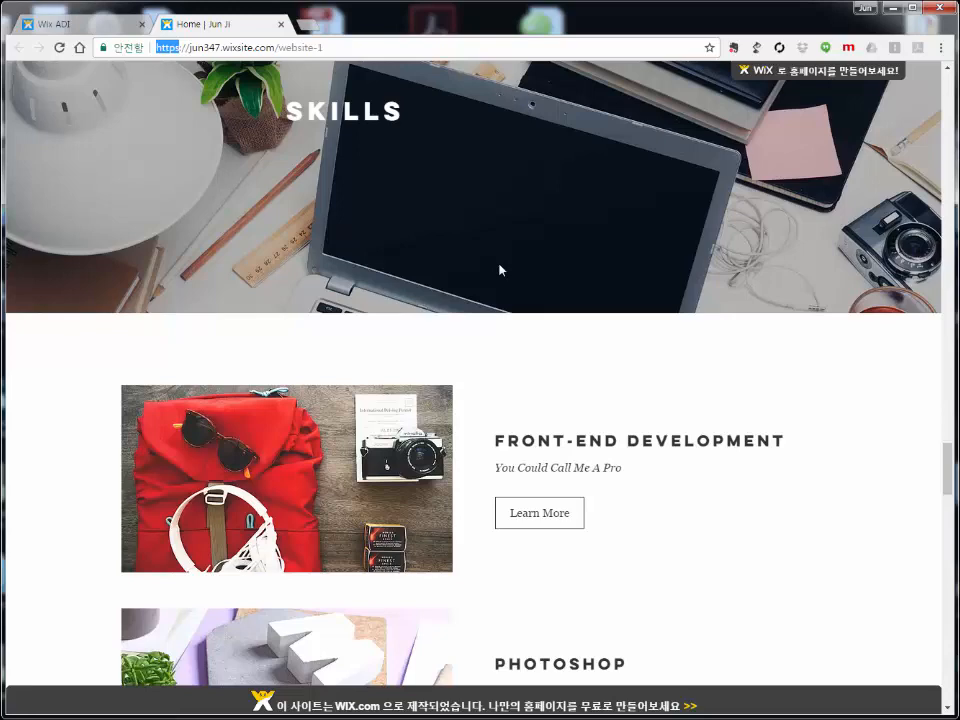
{"action": "scroll", "coordinate": [500, 269], "scroll_direction": "up", "scroll_amount": 6}
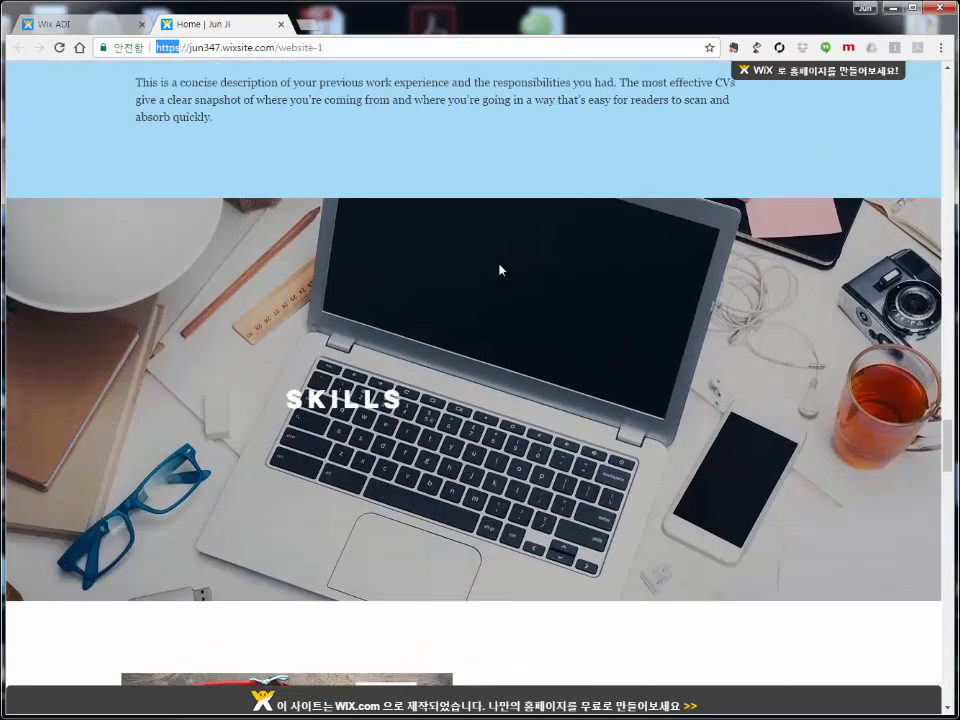
{"action": "scroll", "coordinate": [500, 270], "scroll_direction": "up", "scroll_amount": 12}
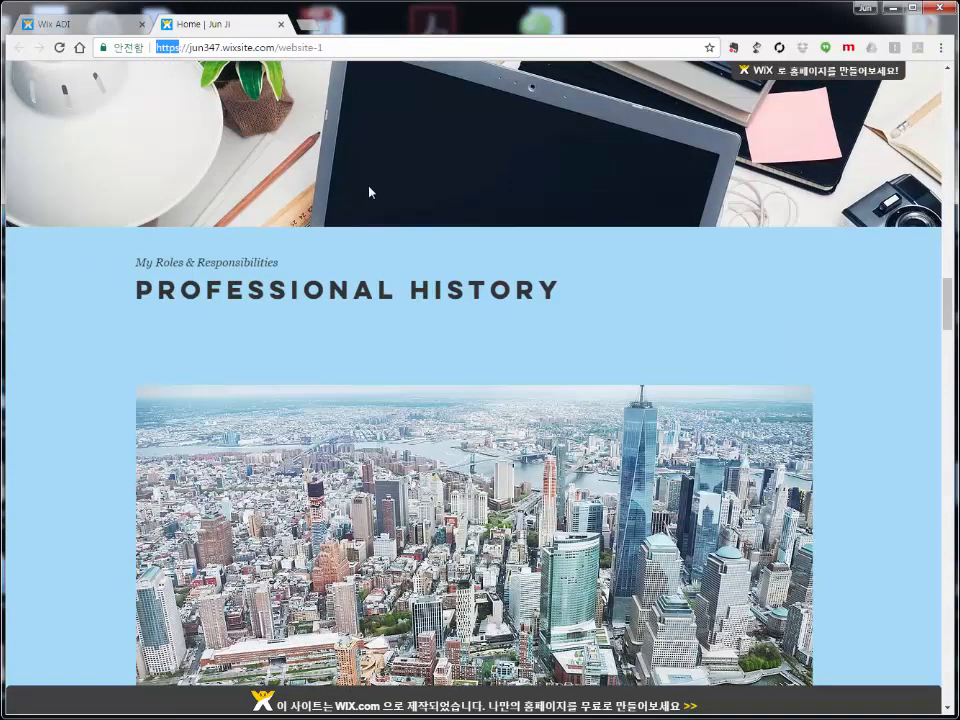
Step: Return to the Wix ADI tab, dismiss the publish message, and view the Connect a Domain guide
{"action": "left_click", "coordinate": [60, 22]}
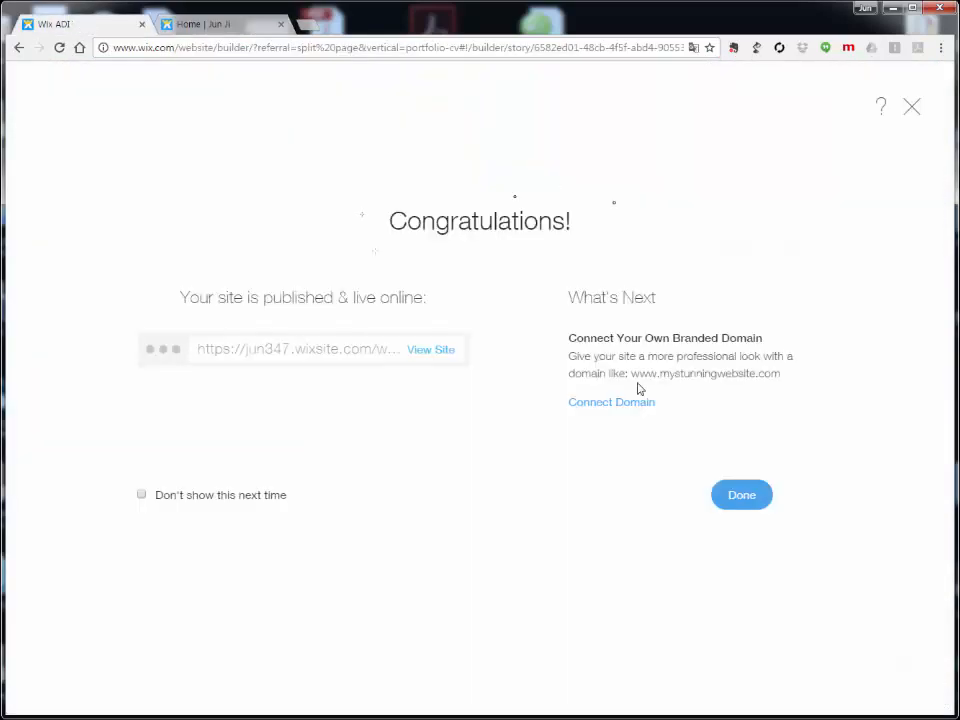
{"action": "left_click", "coordinate": [739, 497]}
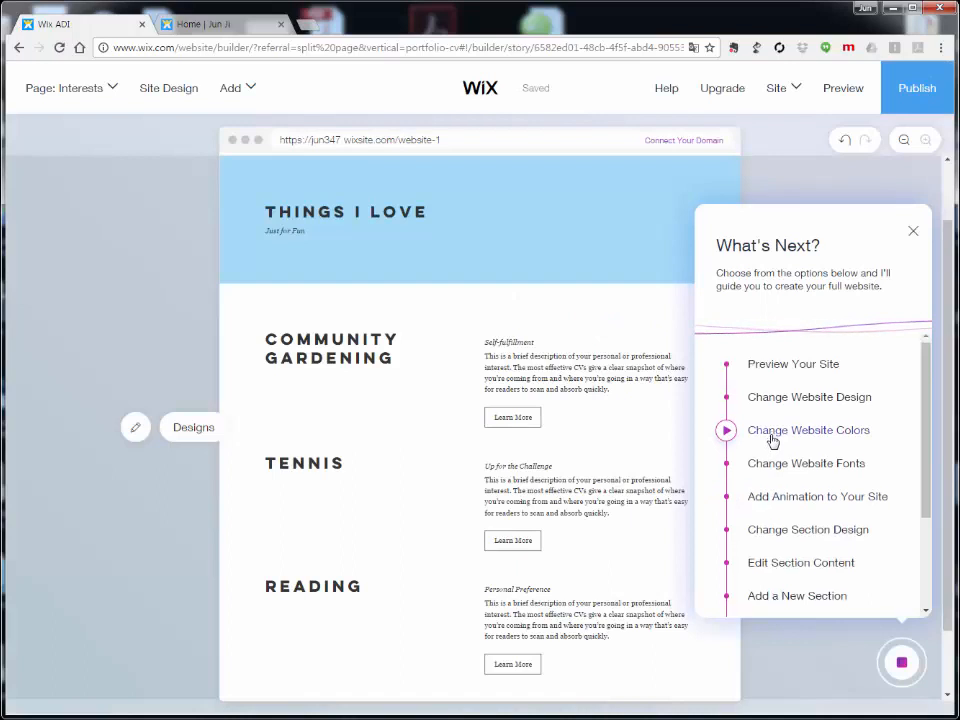
{"action": "scroll", "coordinate": [774, 440], "scroll_direction": "down", "scroll_amount": 3}
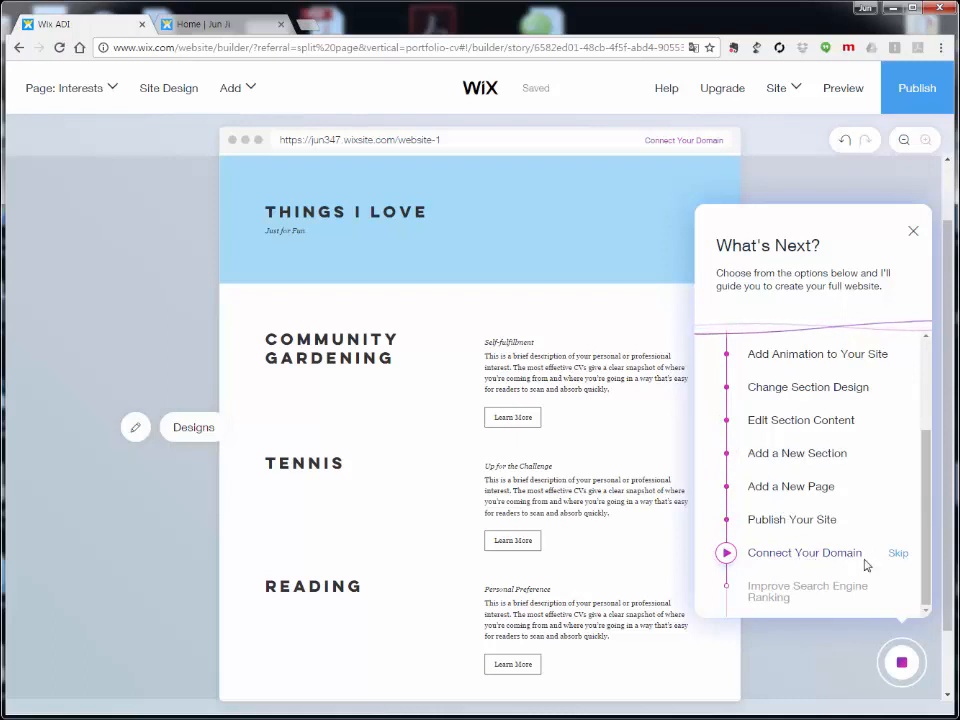
{"action": "left_click", "coordinate": [803, 562]}
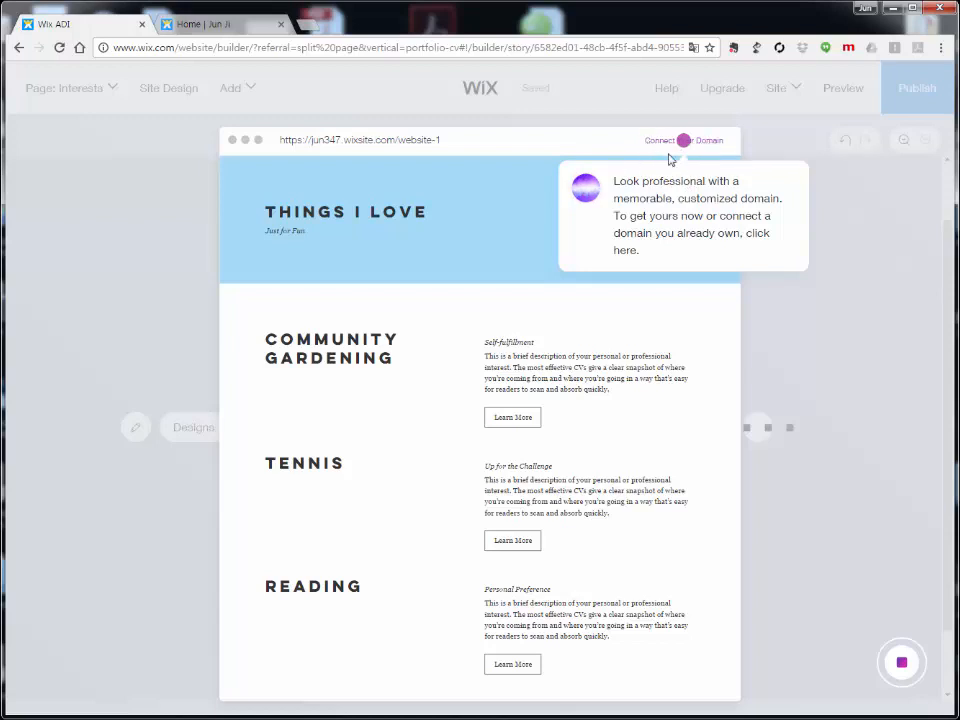
Step: Start the Improve Search Engine Ranking step and bring up the Pages manager
{"action": "left_click", "coordinate": [902, 667]}
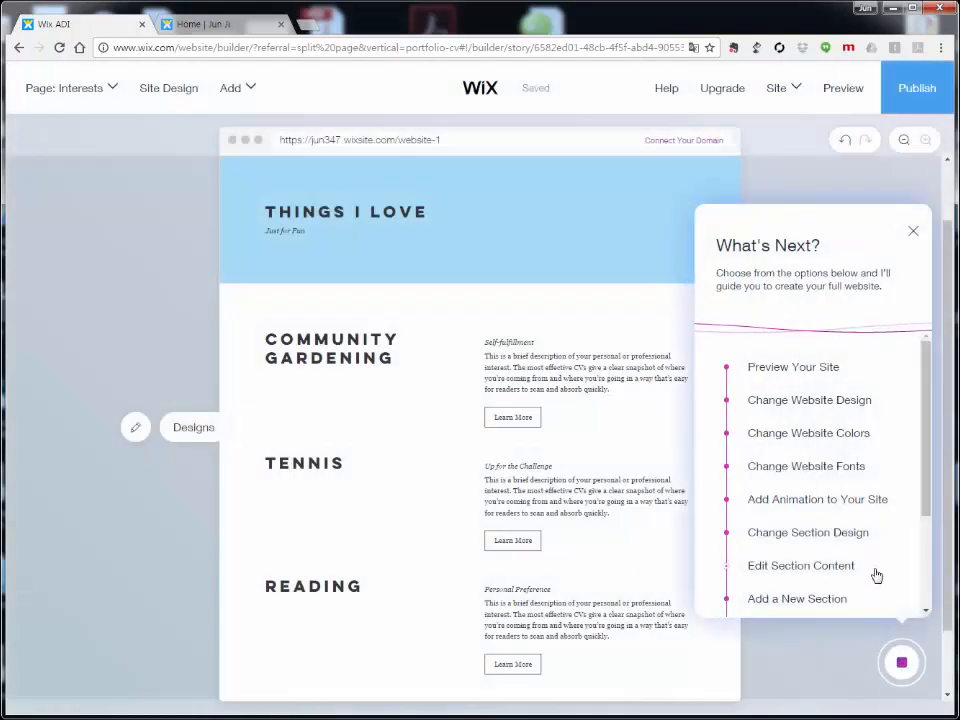
{"action": "scroll", "coordinate": [876, 575], "scroll_direction": "down", "scroll_amount": 2}
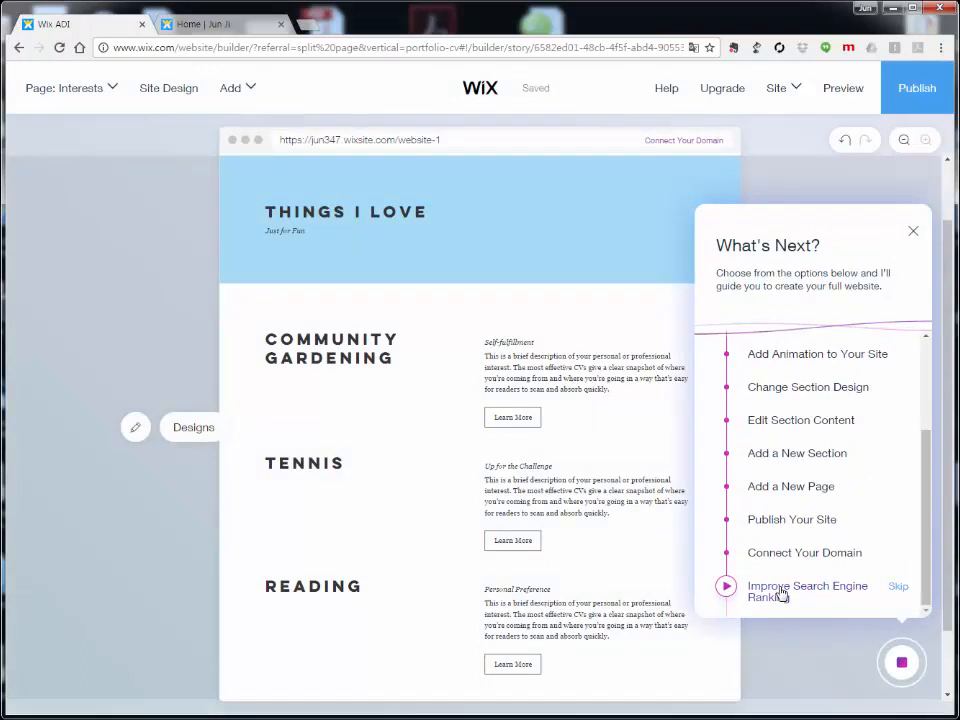
{"action": "left_click", "coordinate": [782, 595]}
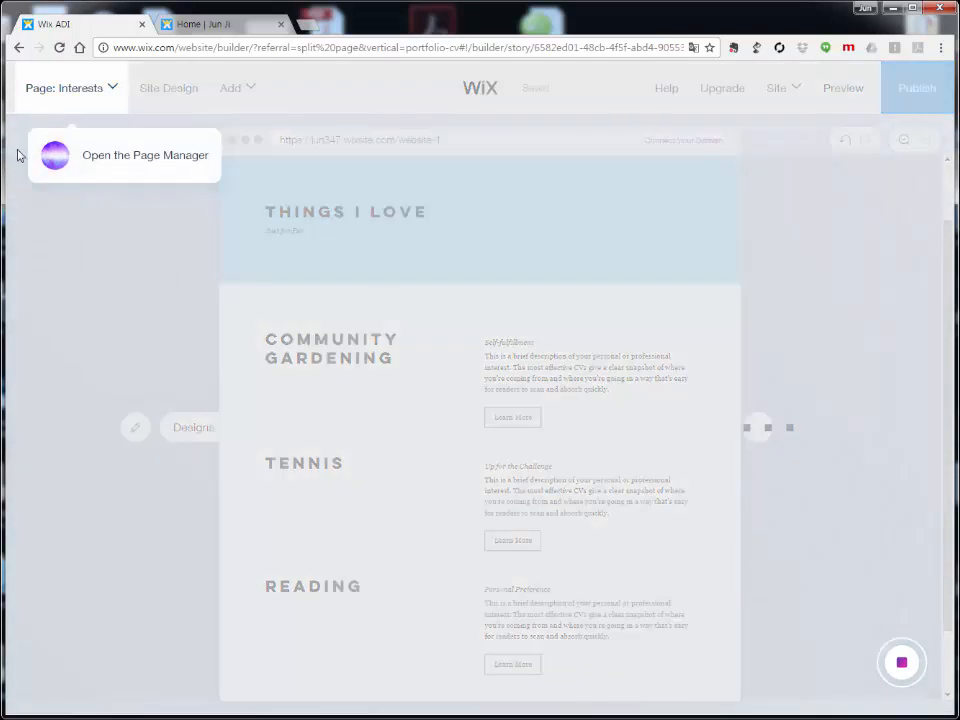
{"action": "left_click", "coordinate": [78, 92]}
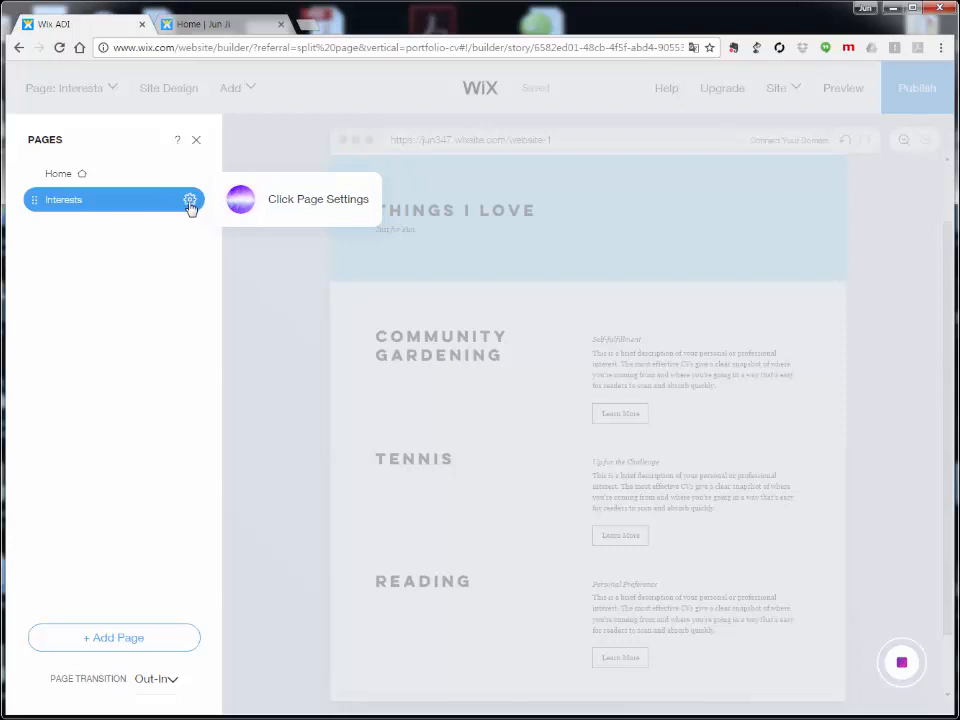
Step: Open the Interests page's SEO settings from its gear menu in Pages
{"action": "left_click", "coordinate": [190, 203]}
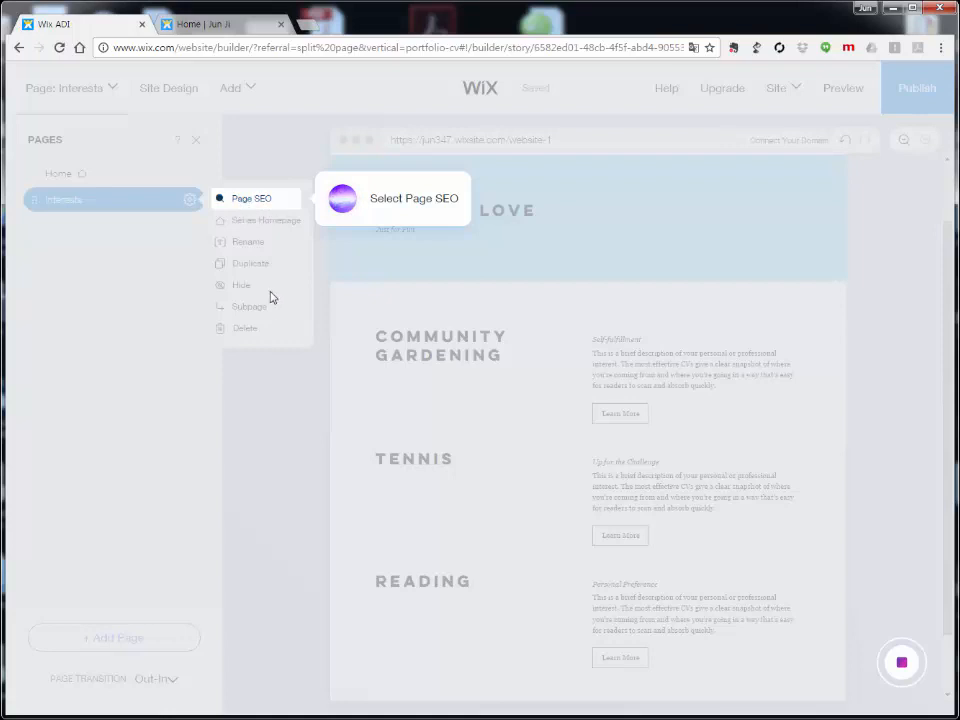
{"action": "left_click", "coordinate": [248, 203]}
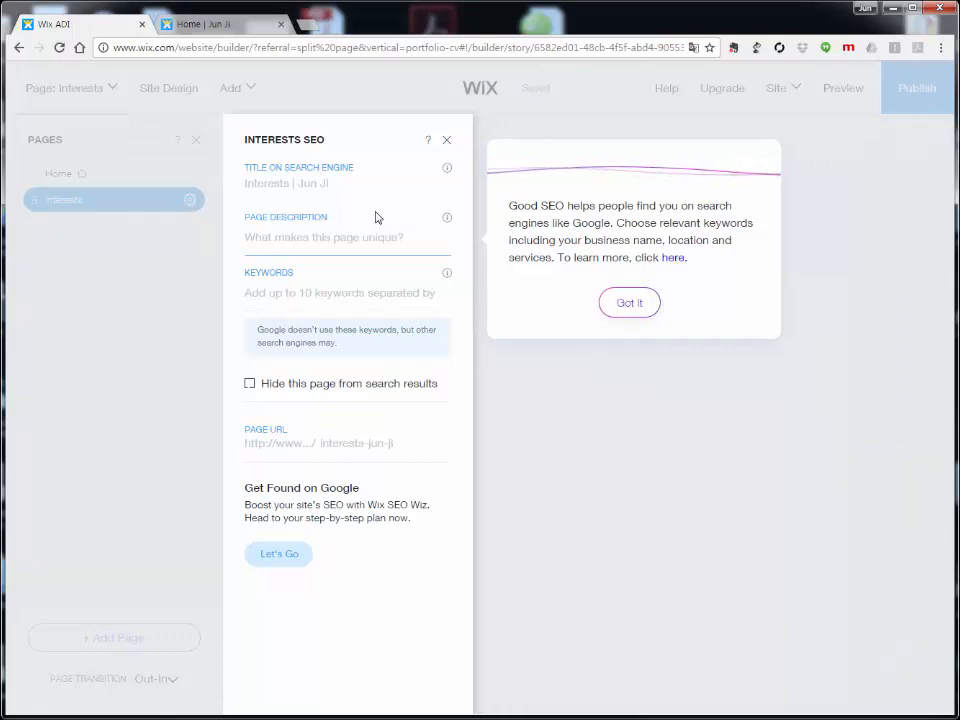
Step: Give Interests the owner's name as search title, description 'Resume', keywords 'HTML Web App'
{"action": "left_click", "coordinate": [330, 188]}
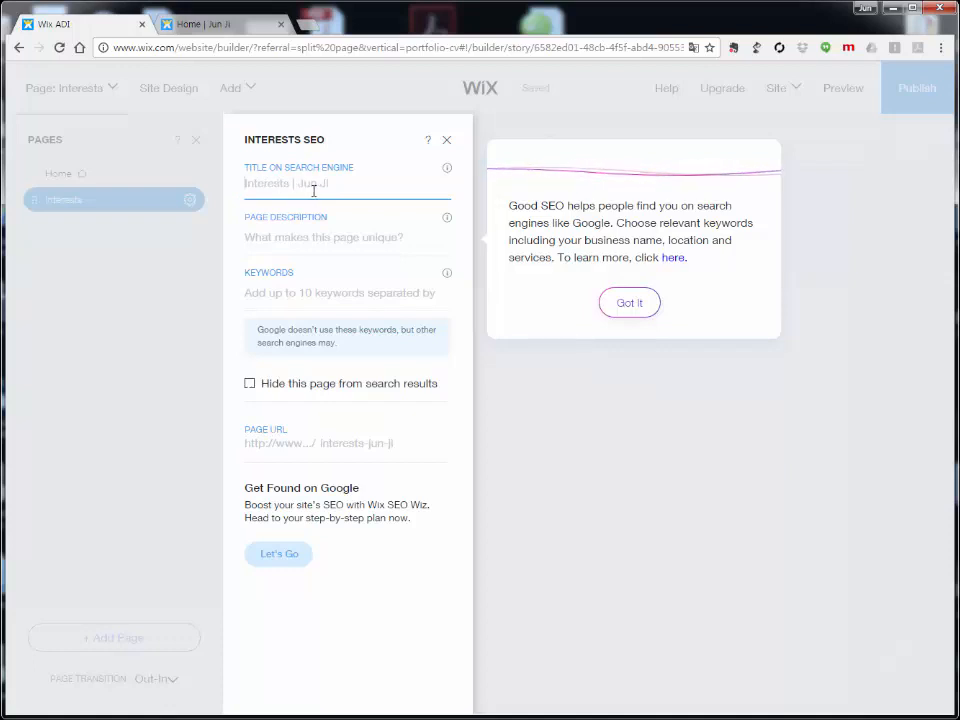
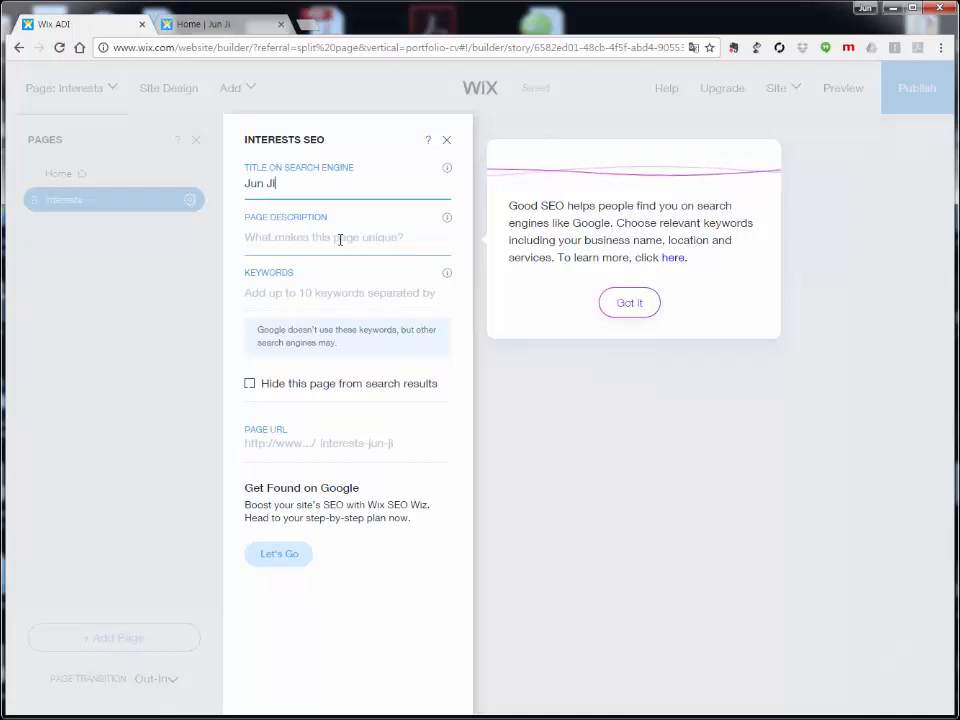
{"action": "left_click", "coordinate": [340, 239]}
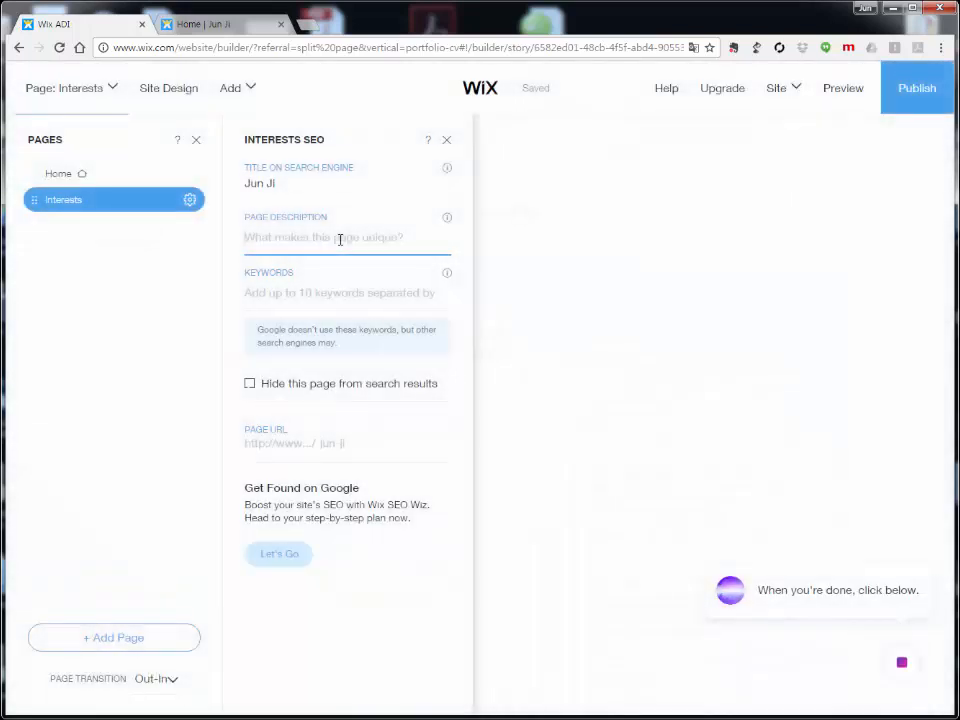
{"action": "type", "text": "R"}
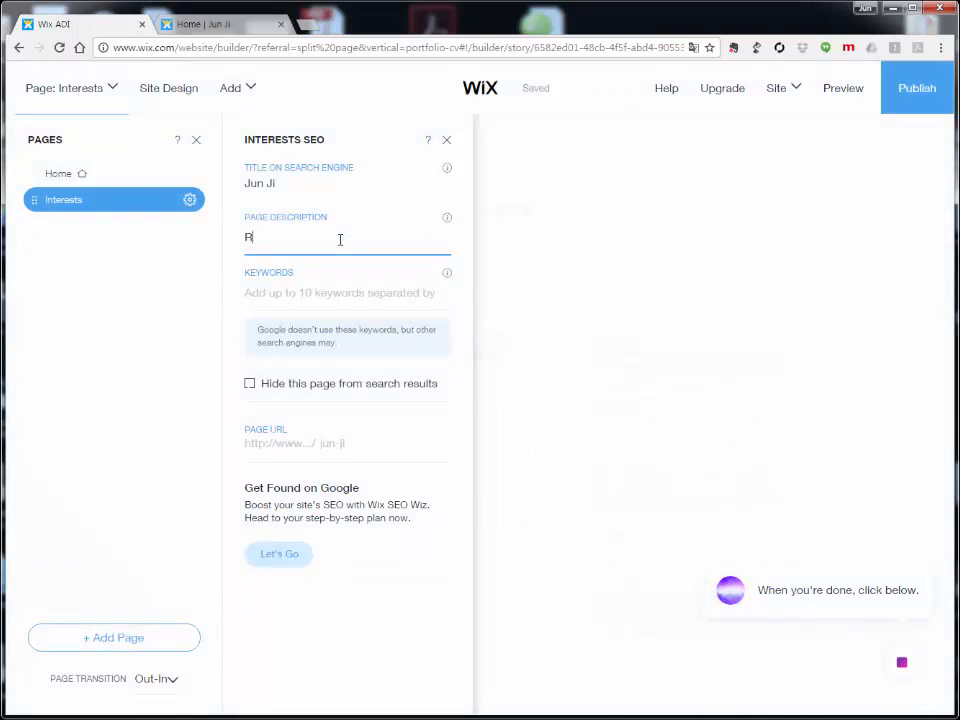
{"action": "type", "text": "esume"}
{"action": "left_click", "coordinate": [335, 296]}
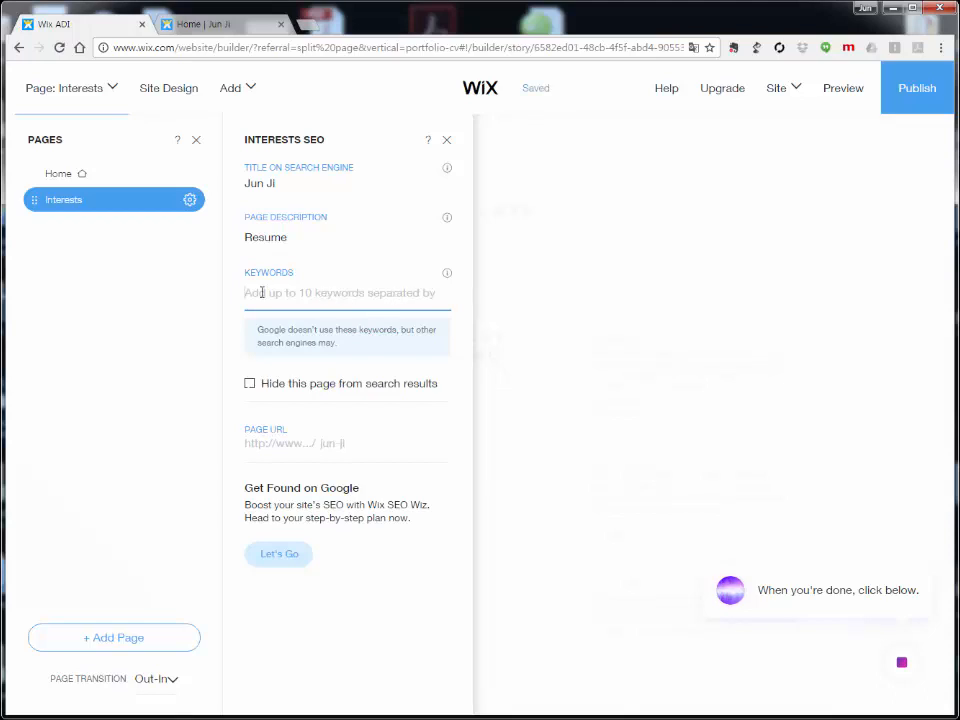
{"action": "type", "text": "HTML Web App"}
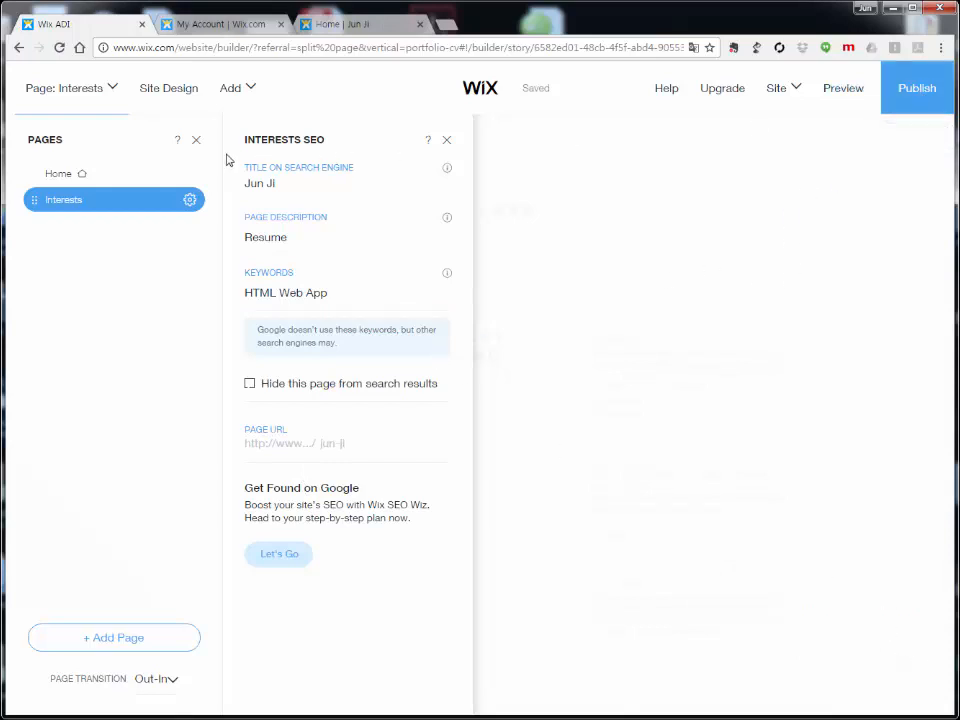
{"action": "left_click", "coordinate": [198, 142]}
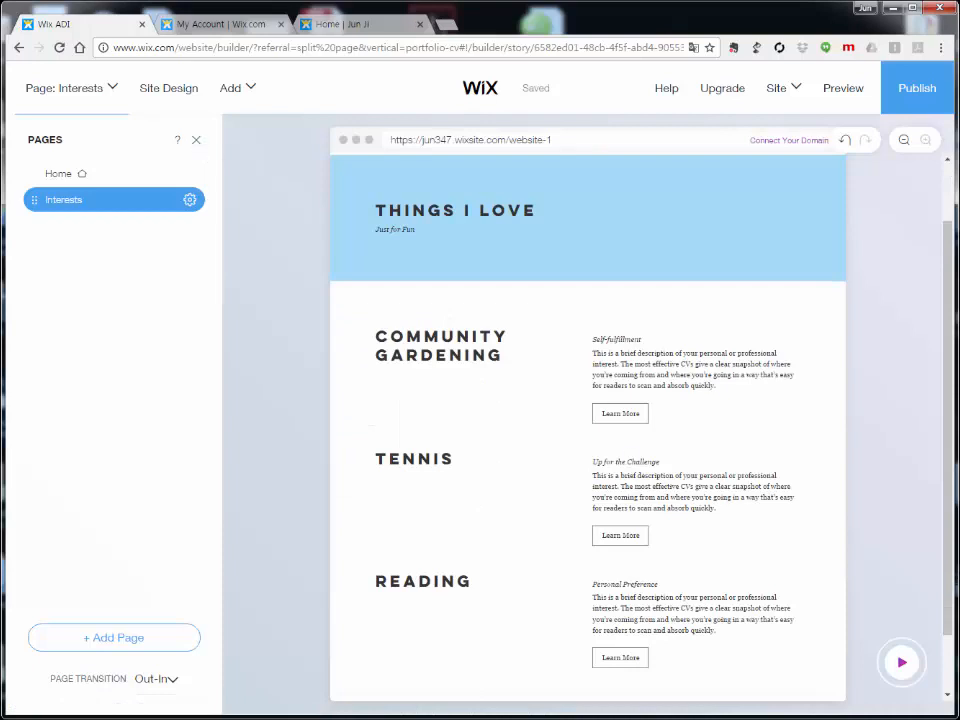
{"action": "left_click", "coordinate": [904, 666]}
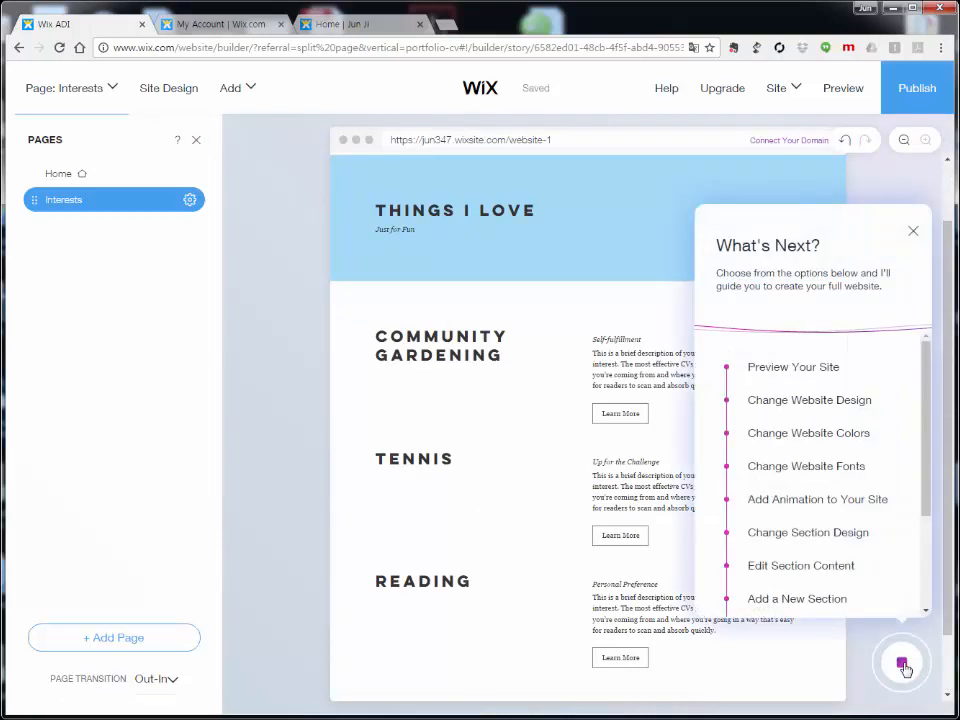
{"action": "scroll", "coordinate": [862, 495], "scroll_direction": "down", "scroll_amount": 3}
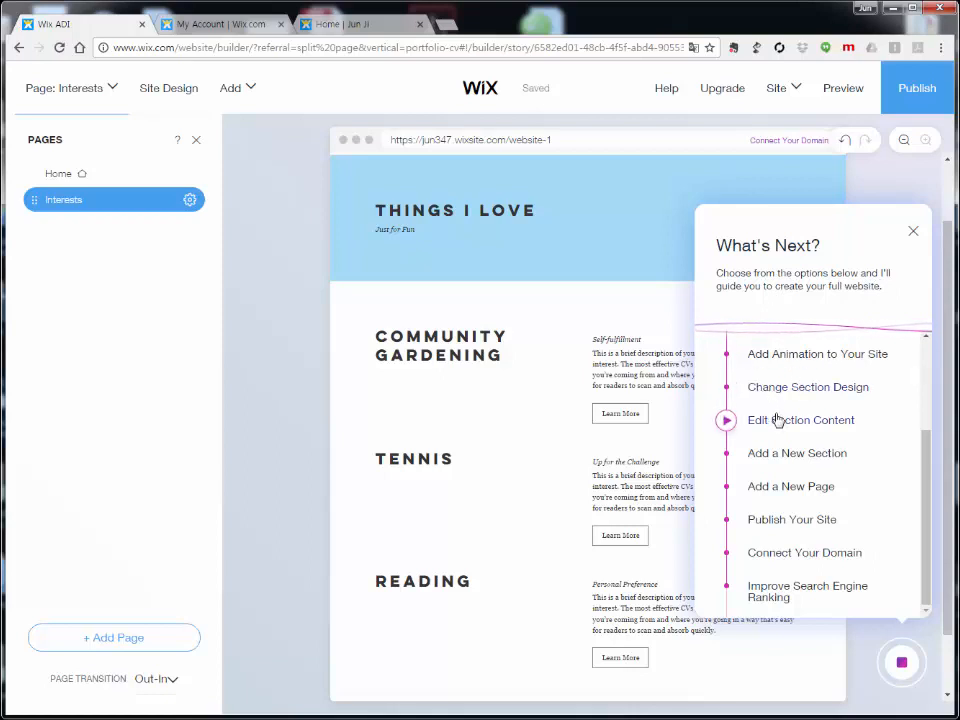
{"action": "left_click_drag", "start_coordinate": [924, 479], "coordinate": [926, 388]}
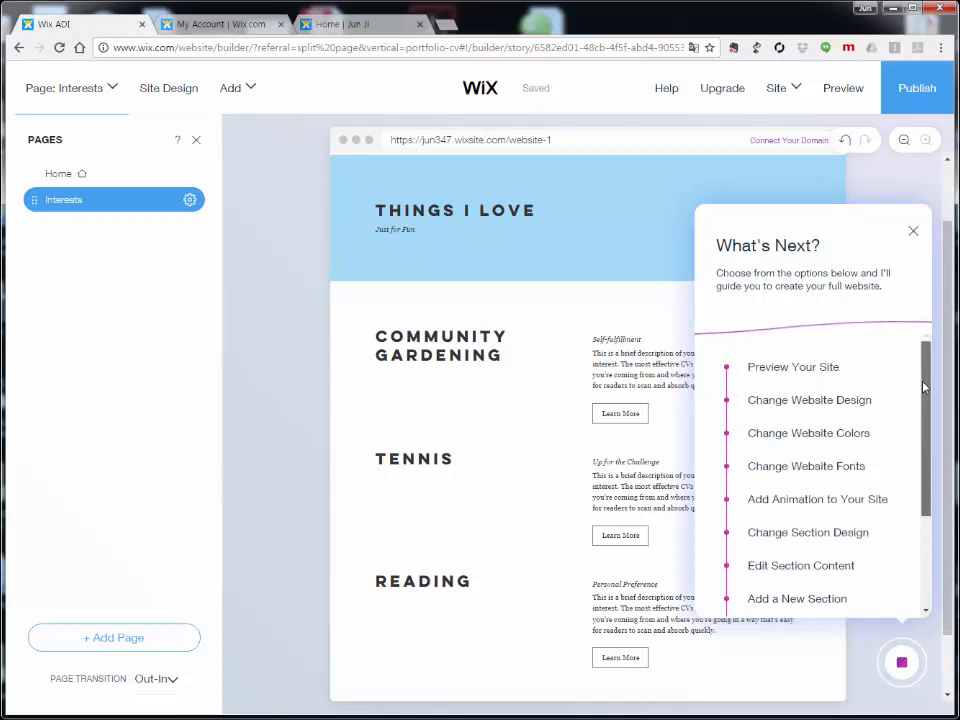
{"action": "left_click", "coordinate": [794, 378]}
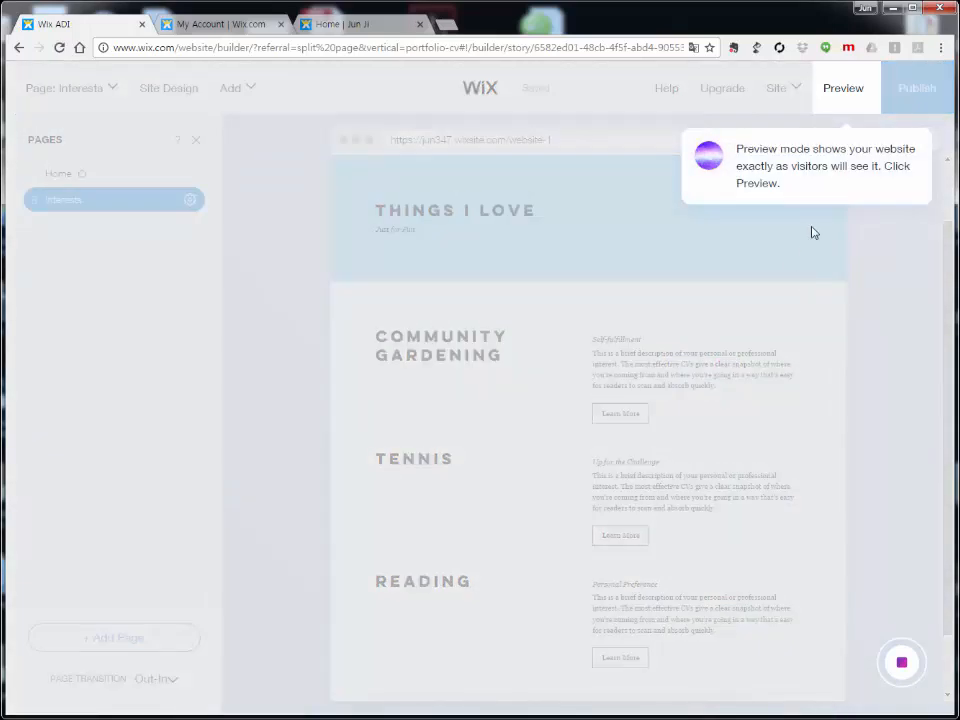
{"action": "left_click", "coordinate": [843, 92]}
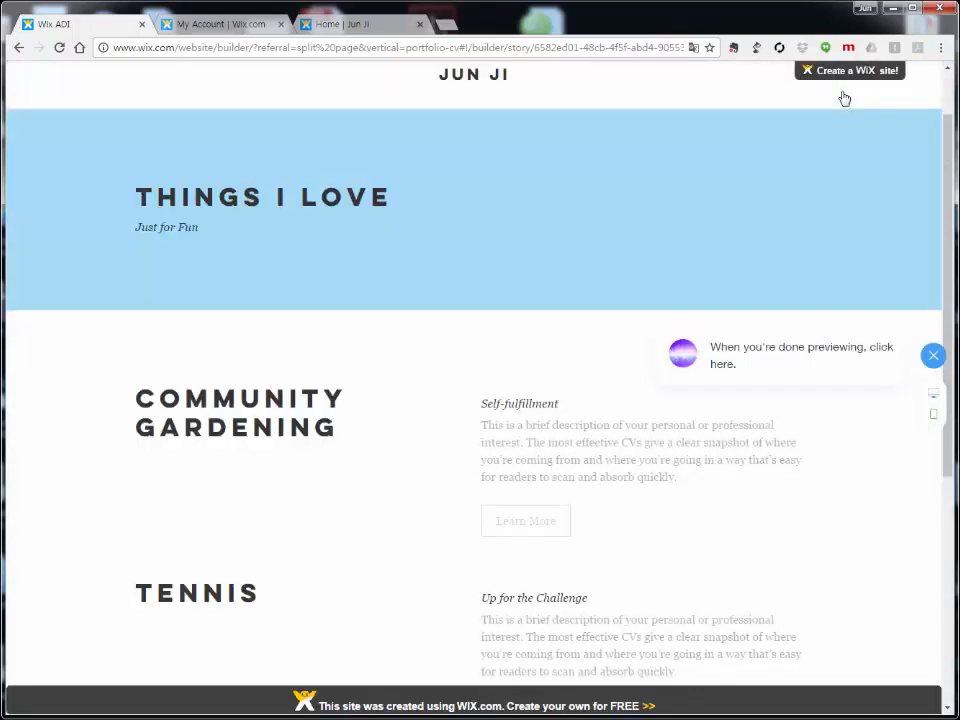
{"action": "left_click", "coordinate": [928, 353]}
{"action": "left_click", "coordinate": [903, 661]}
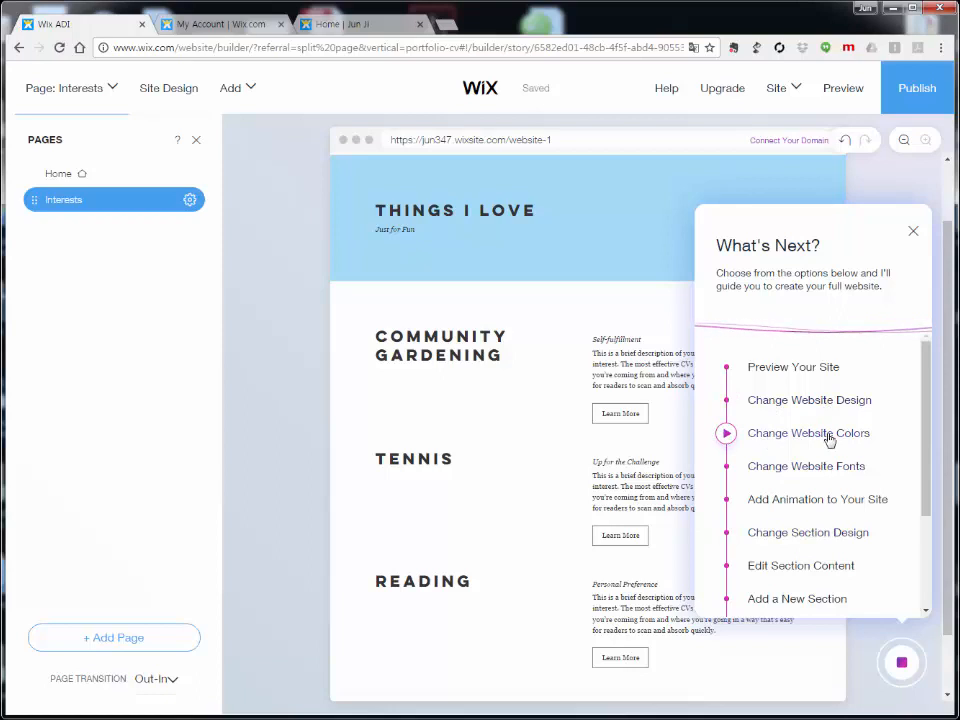
{"action": "scroll", "coordinate": [845, 477], "scroll_direction": "down", "scroll_amount": 2}
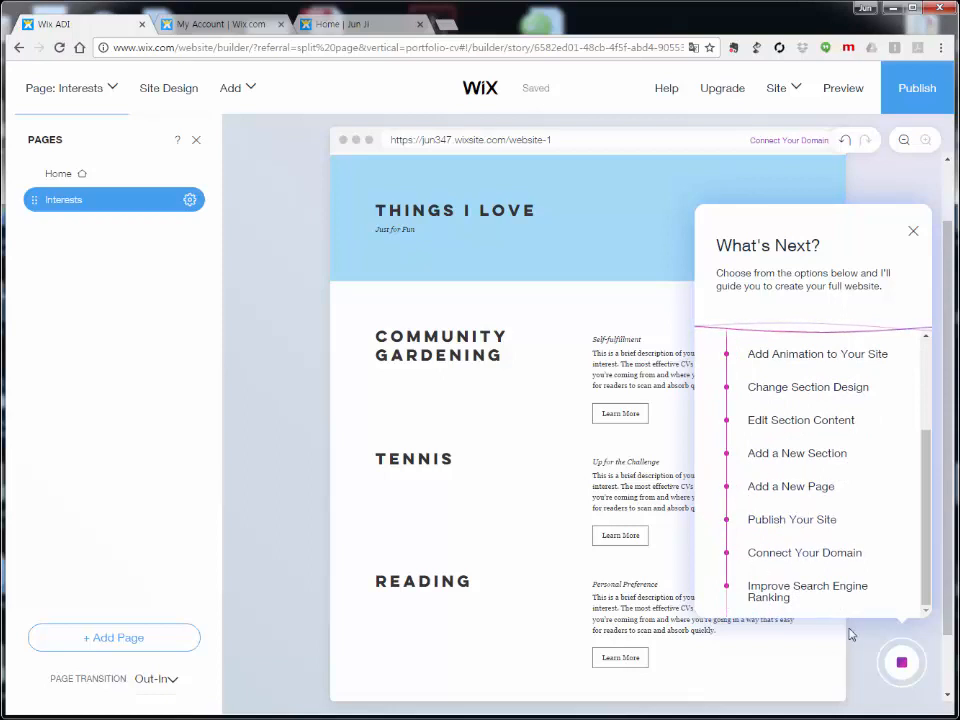
{"action": "left_click", "coordinate": [903, 660]}
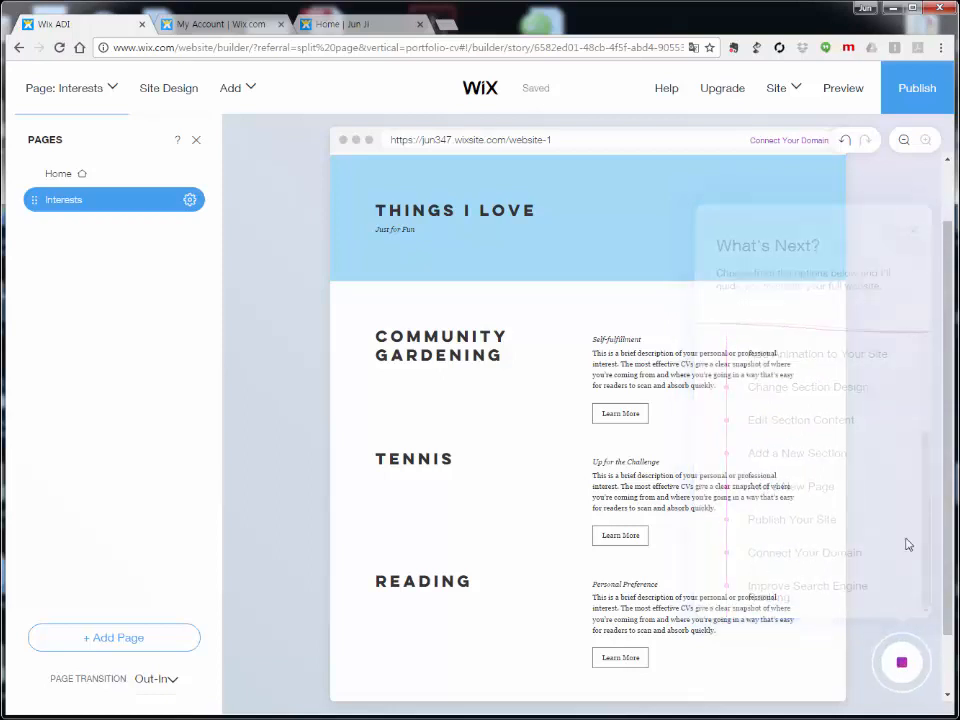
Step: Republish the site and dismiss the Congratulations dialog
{"action": "left_click", "coordinate": [911, 93]}
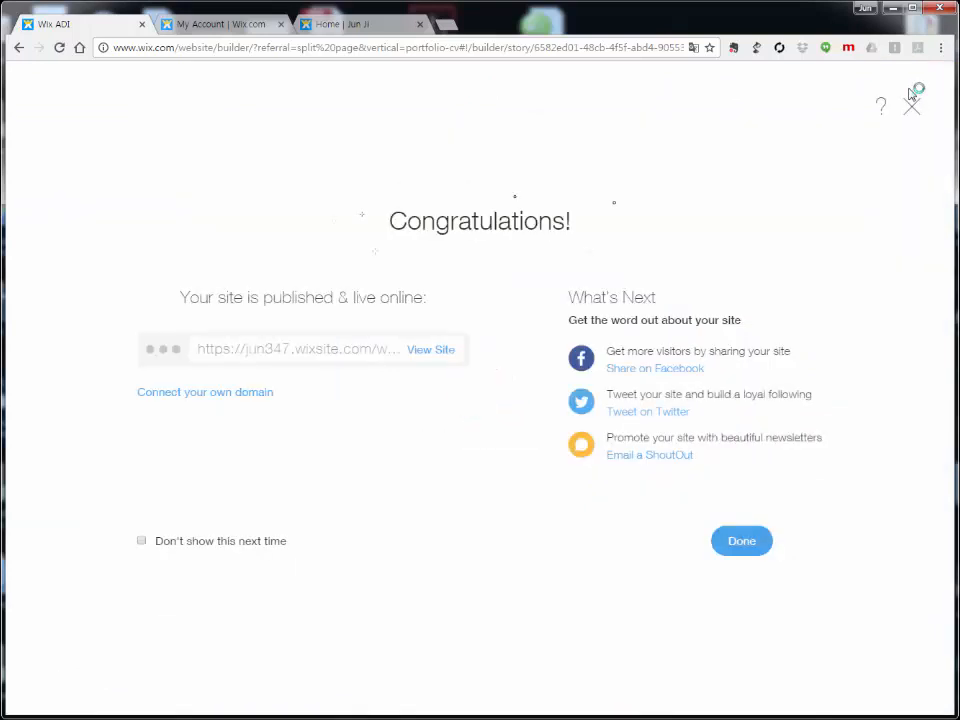
{"action": "left_click", "coordinate": [728, 548]}
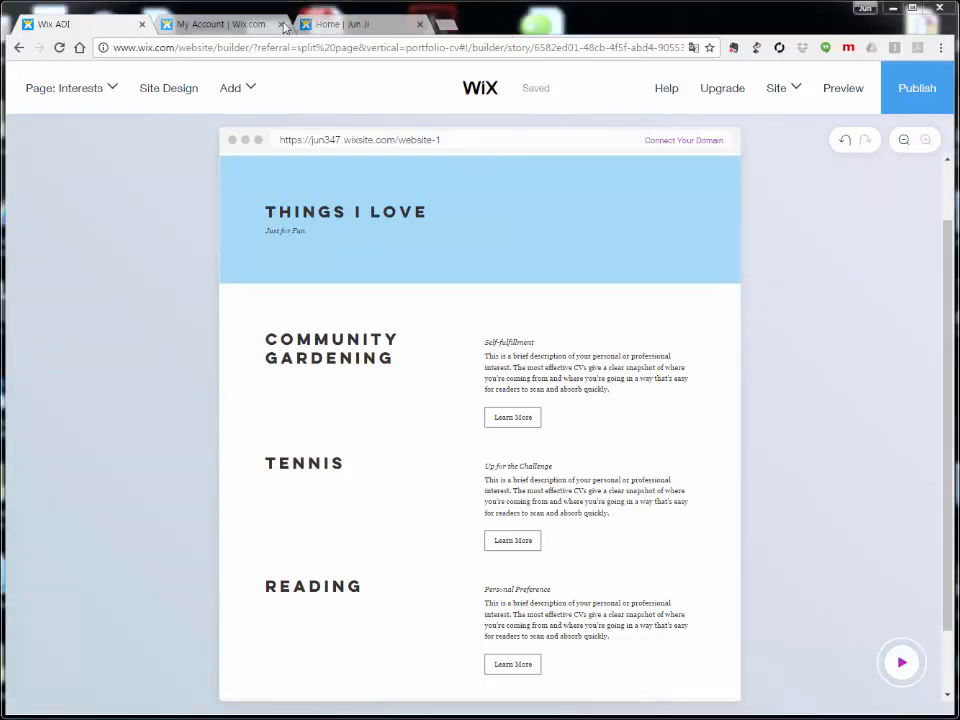
Step: Close the My Account tab and reload the live website-1 site tab
{"action": "left_click", "coordinate": [280, 24]}
{"action": "left_click", "coordinate": [229, 27]}
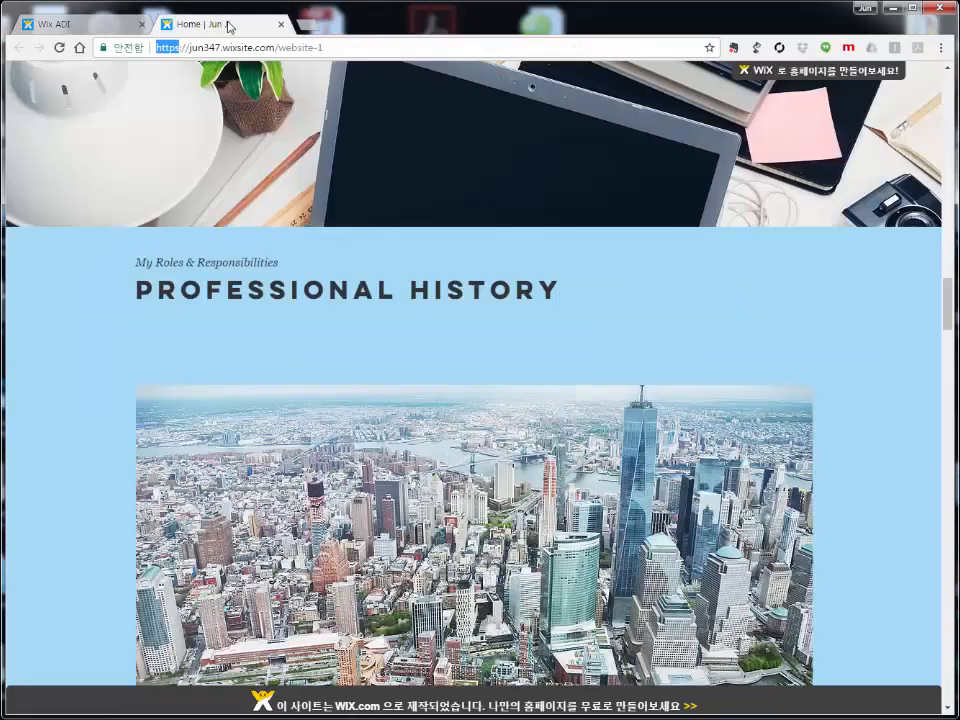
{"action": "scroll", "coordinate": [604, 323], "scroll_direction": "up", "scroll_amount": 2}
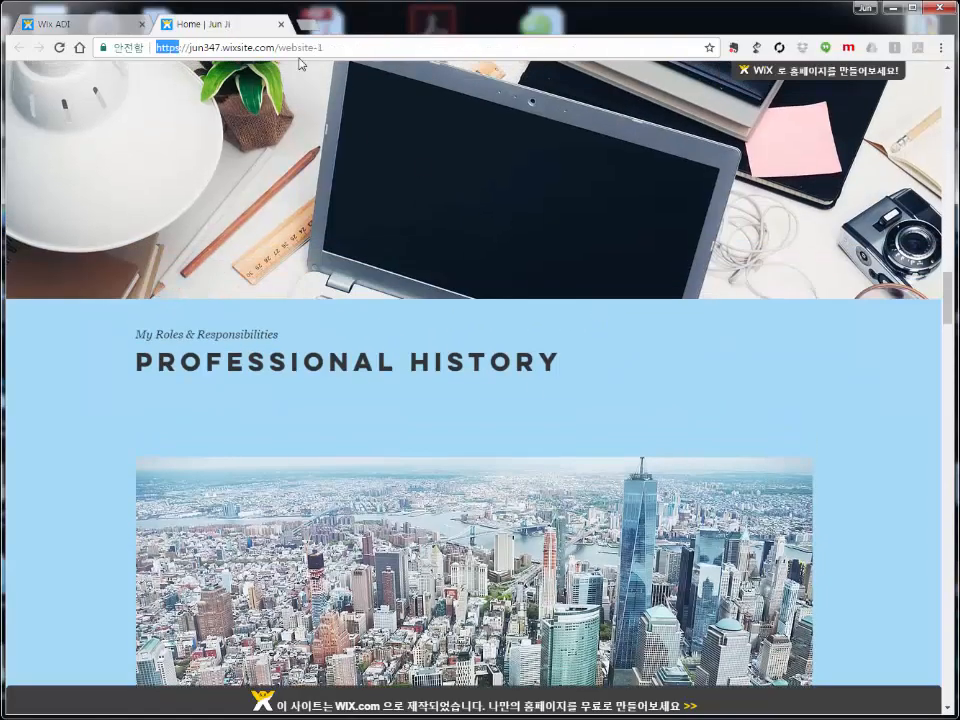
{"action": "left_click", "coordinate": [357, 44]}
{"action": "left_click", "coordinate": [59, 48]}
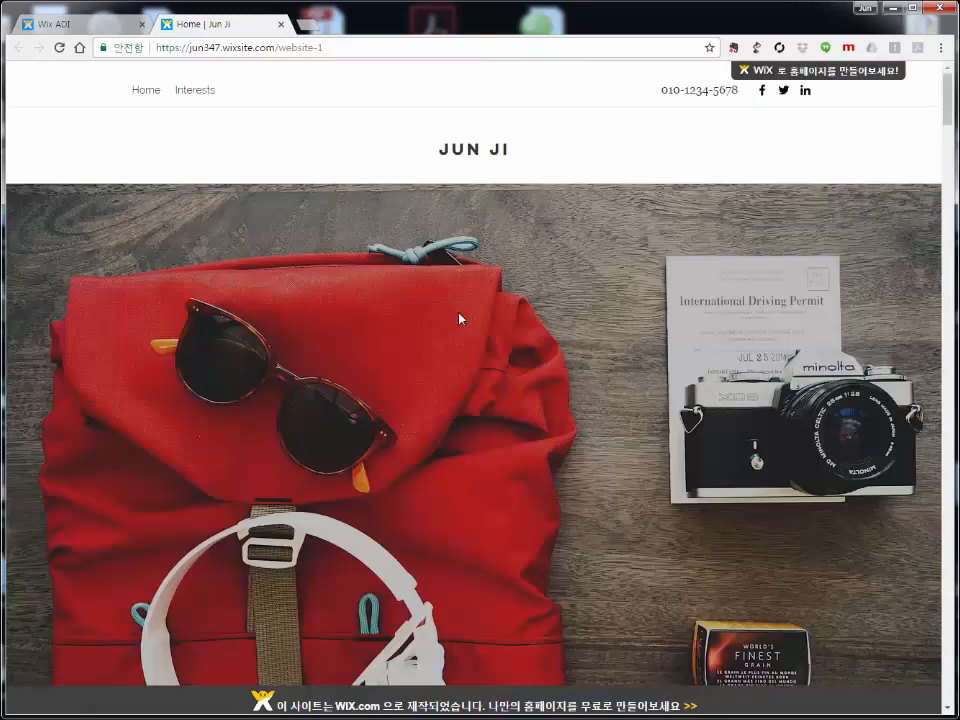
Step: Scroll through the reloaded site, then return to the Wix ADI editor tab
{"action": "scroll", "coordinate": [461, 318], "scroll_direction": "down", "scroll_amount": 3}
{"action": "scroll", "coordinate": [466, 318], "scroll_direction": "down", "scroll_amount": 7}
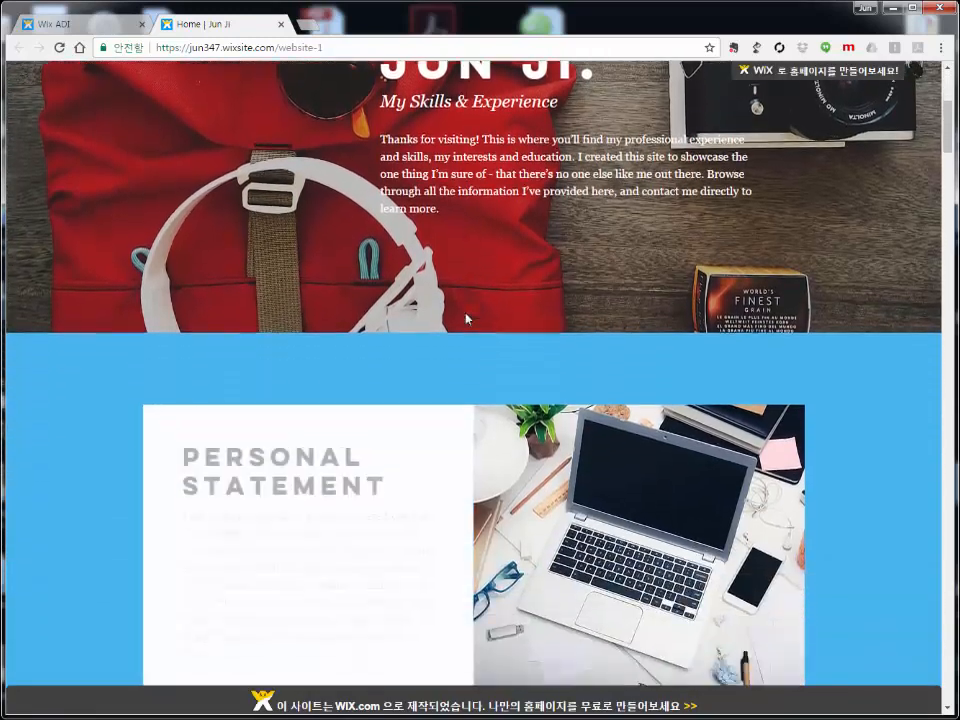
{"action": "scroll", "coordinate": [468, 320], "scroll_direction": "down", "scroll_amount": 10}
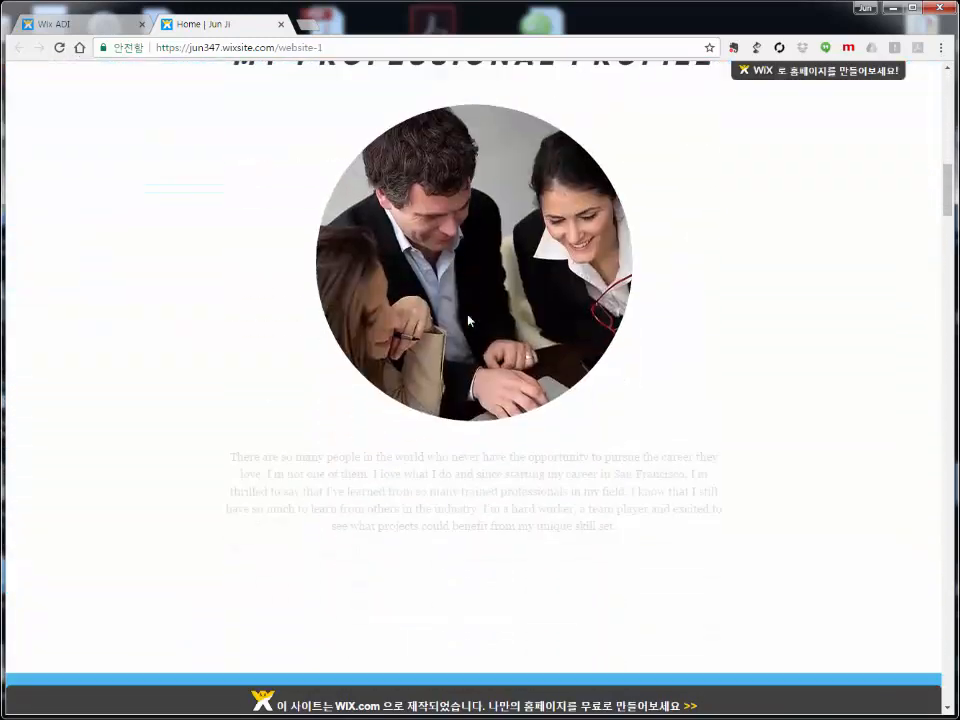
{"action": "scroll", "coordinate": [471, 315], "scroll_direction": "down", "scroll_amount": 2}
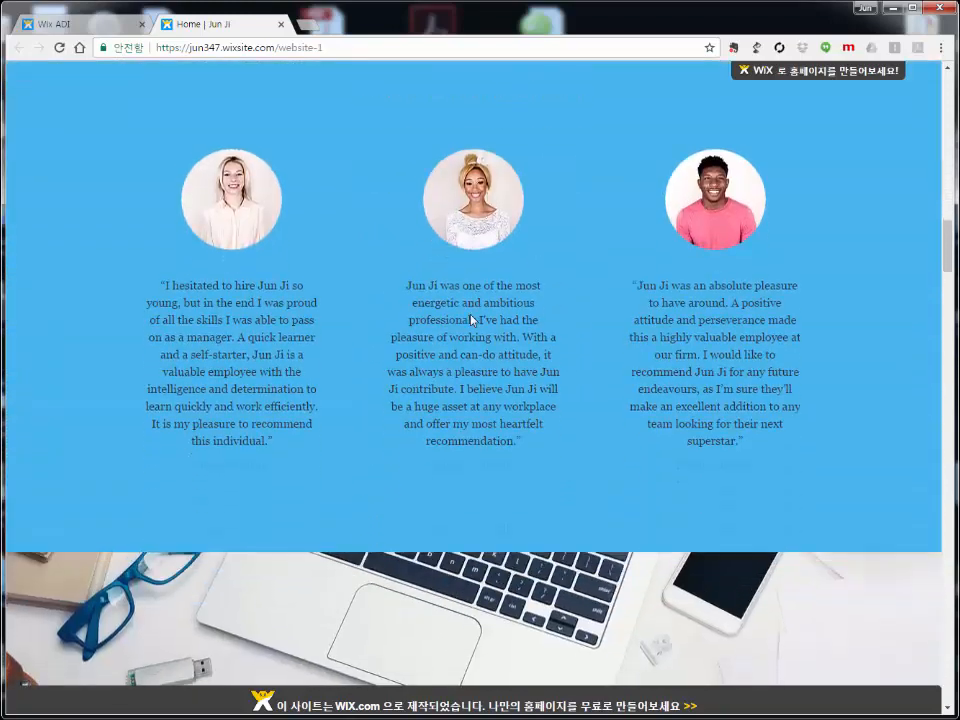
{"action": "left_click", "coordinate": [55, 24]}
{"action": "mouse_move", "coordinate": [137, 296]}
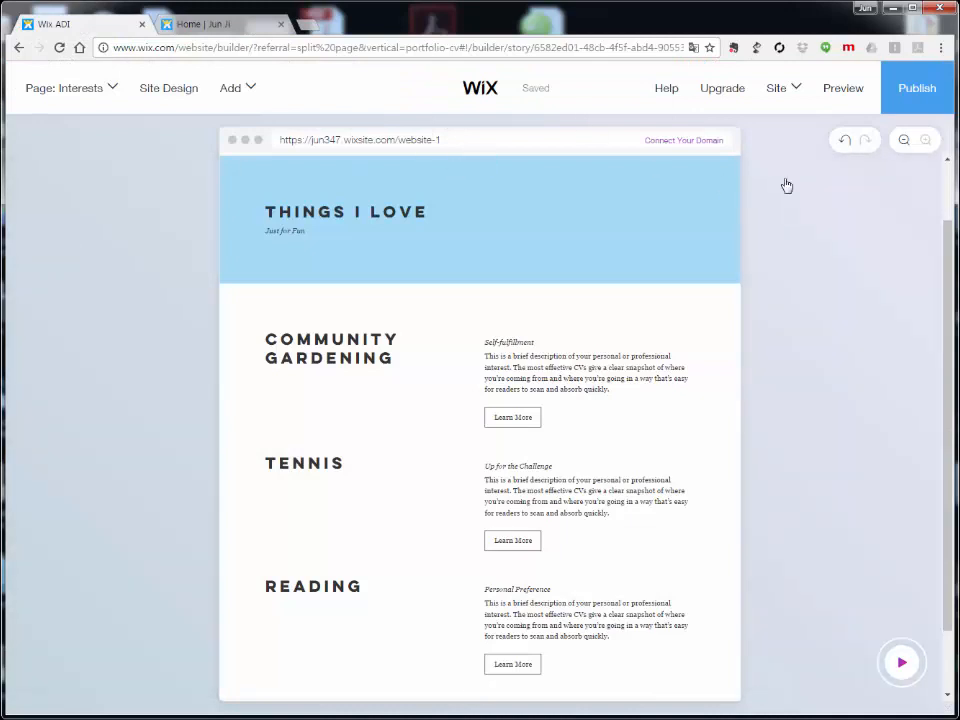
{"action": "mouse_move", "coordinate": [811, 98]}
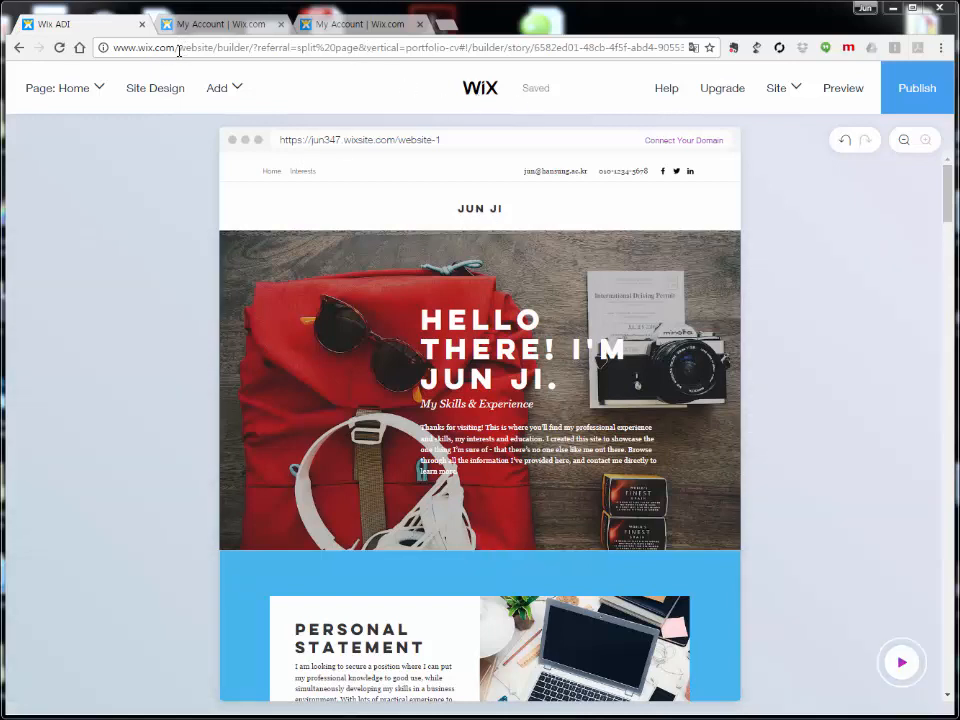
{"action": "left_click_drag", "start_coordinate": [179, 51], "coordinate": [809, 62]}
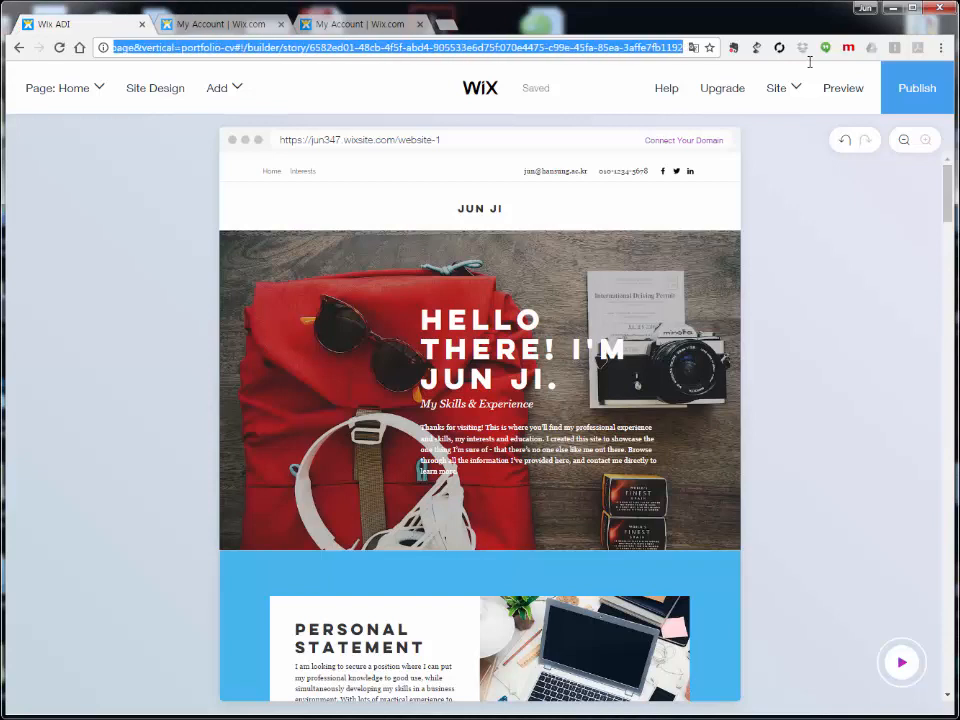
{"action": "mouse_move", "coordinate": [811, 68]}
{"action": "key", "text": "BackSpace"}
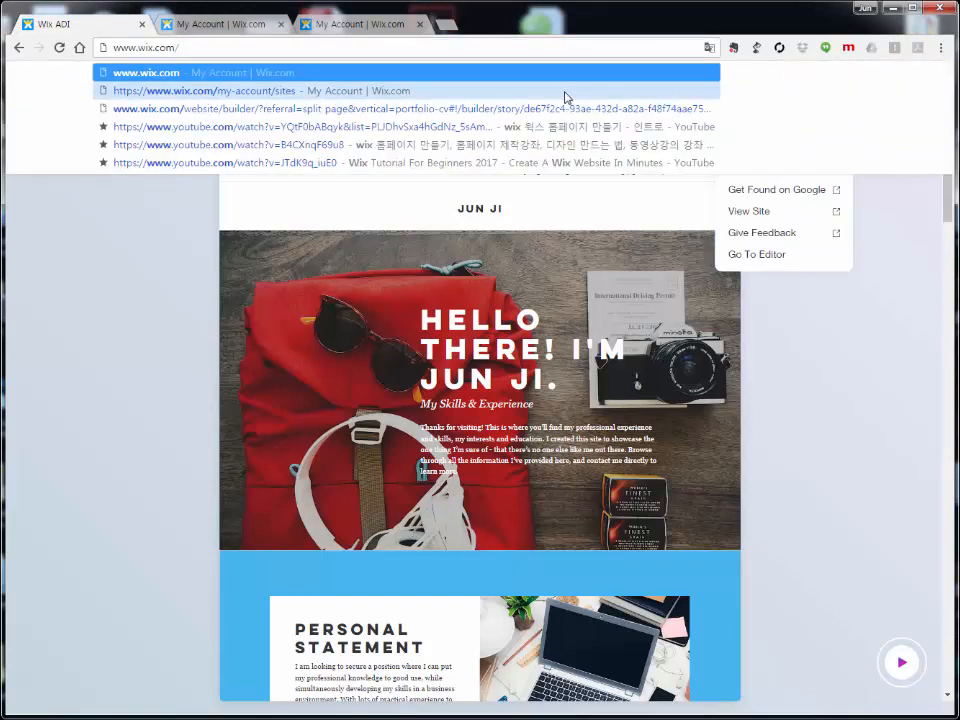
{"action": "key", "text": "Return"}
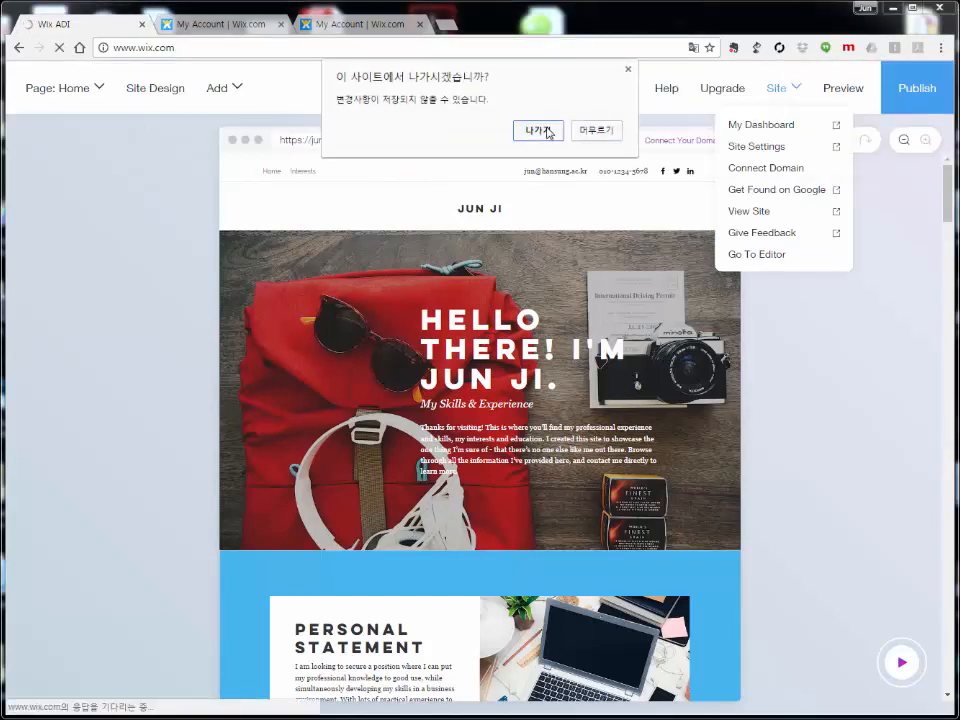
{"action": "left_click", "coordinate": [543, 130]}
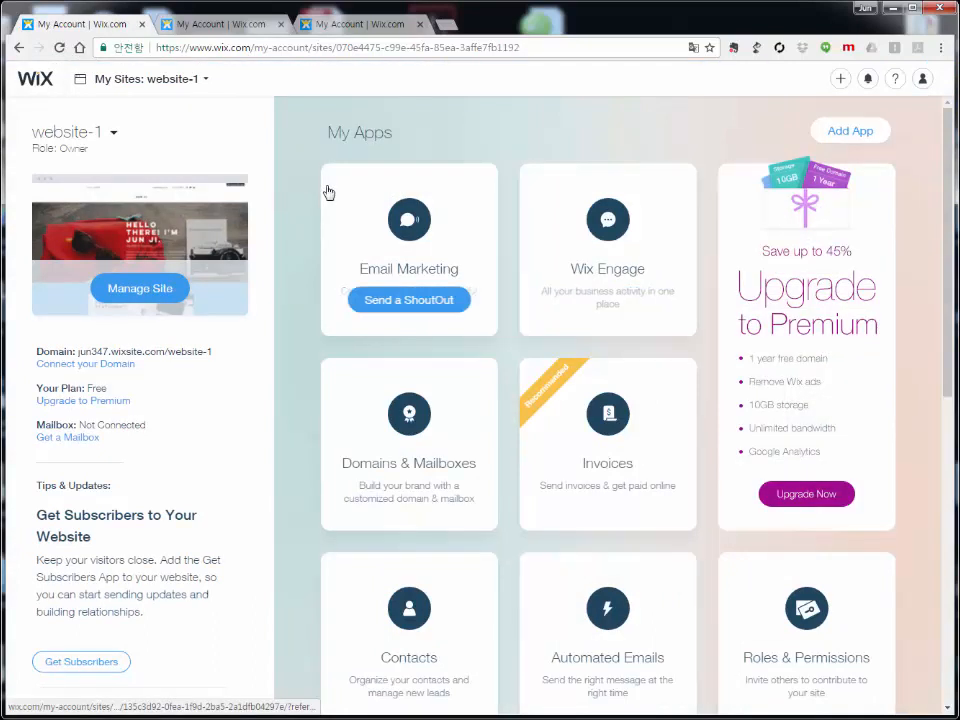
Step: Open website-1's Manage Site overview, then reopen the site in the editor via Edit Site
{"action": "left_click", "coordinate": [105, 82]}
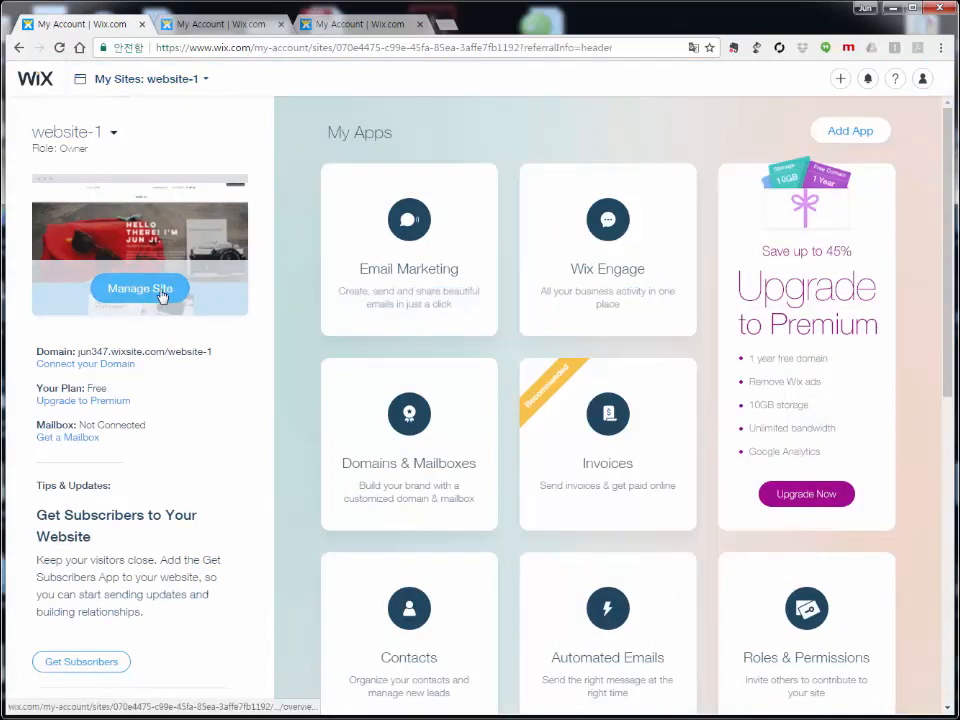
{"action": "left_click", "coordinate": [152, 292]}
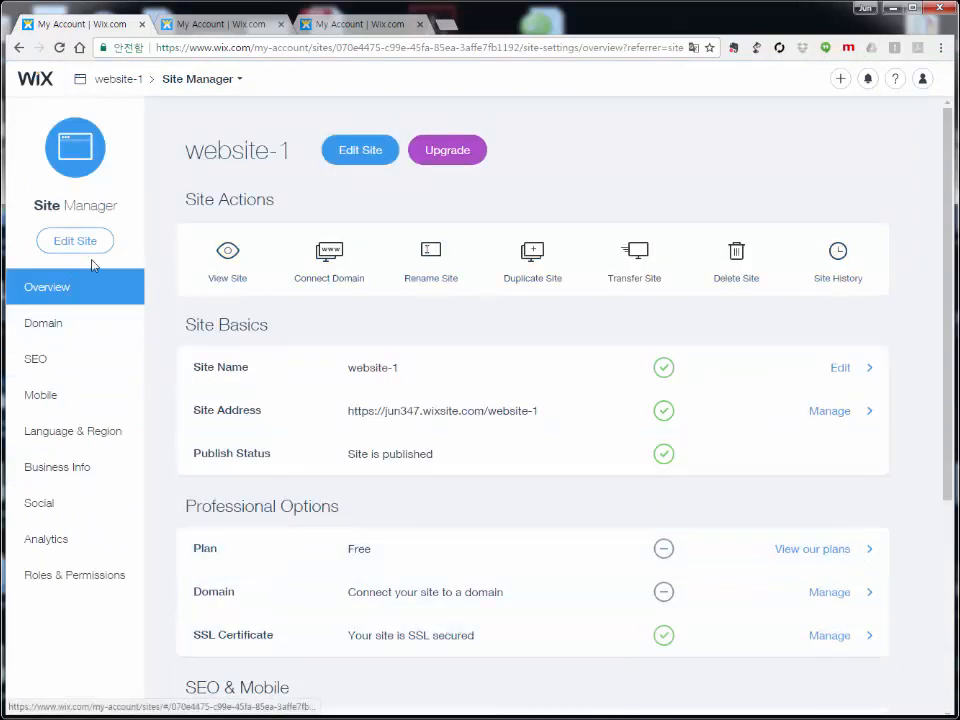
{"action": "left_click", "coordinate": [361, 158]}
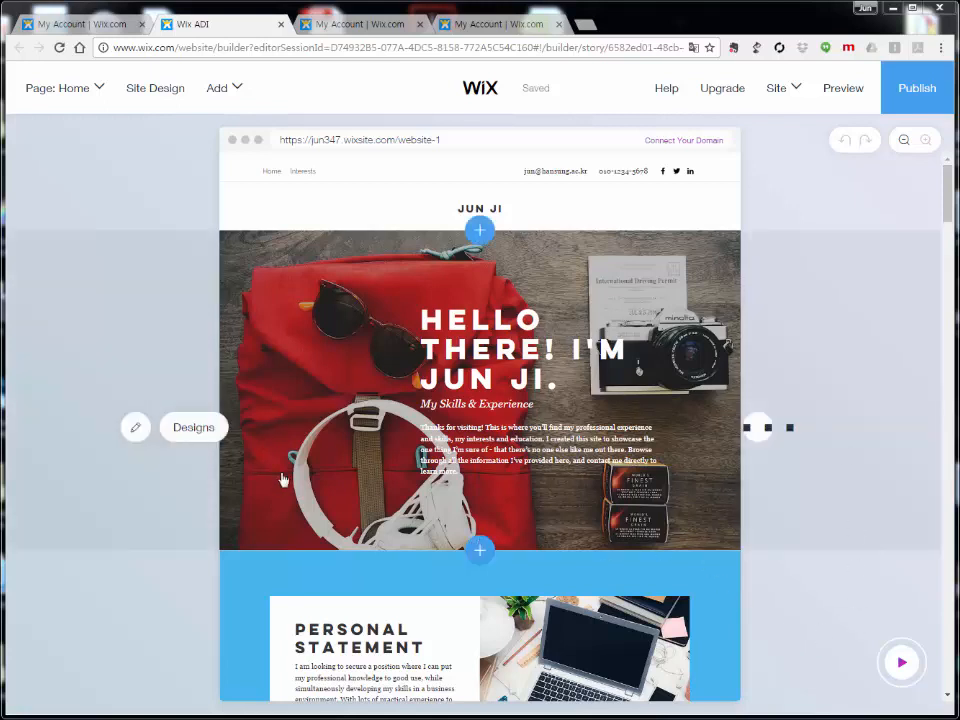
{"action": "left_click", "coordinate": [902, 664]}
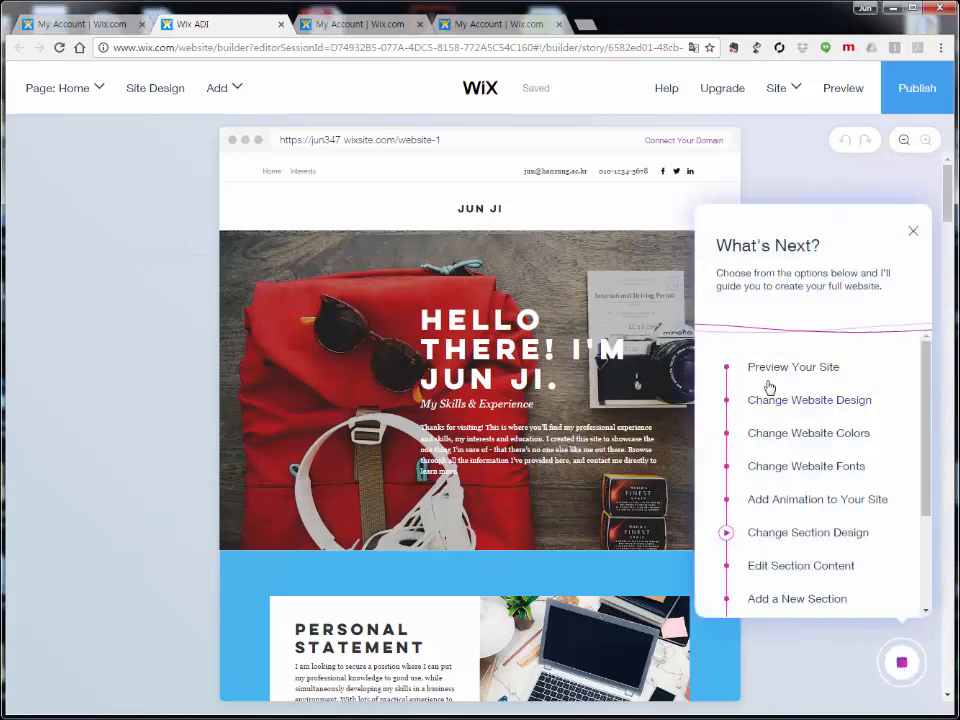
{"action": "scroll", "coordinate": [771, 330], "scroll_direction": "down", "scroll_amount": 3}
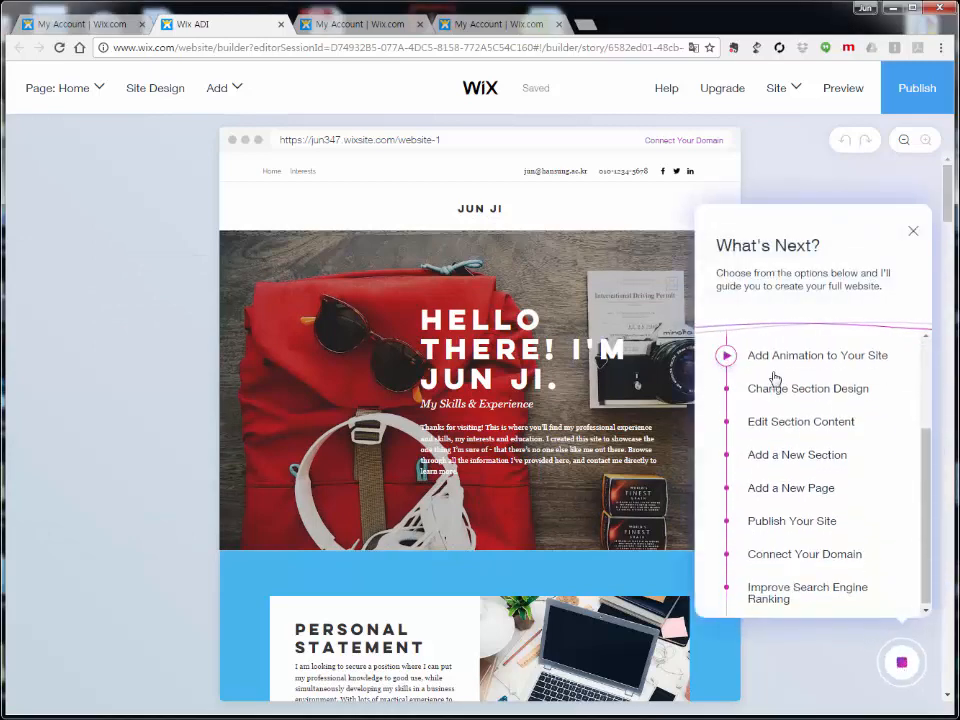
{"action": "left_click", "coordinate": [765, 452]}
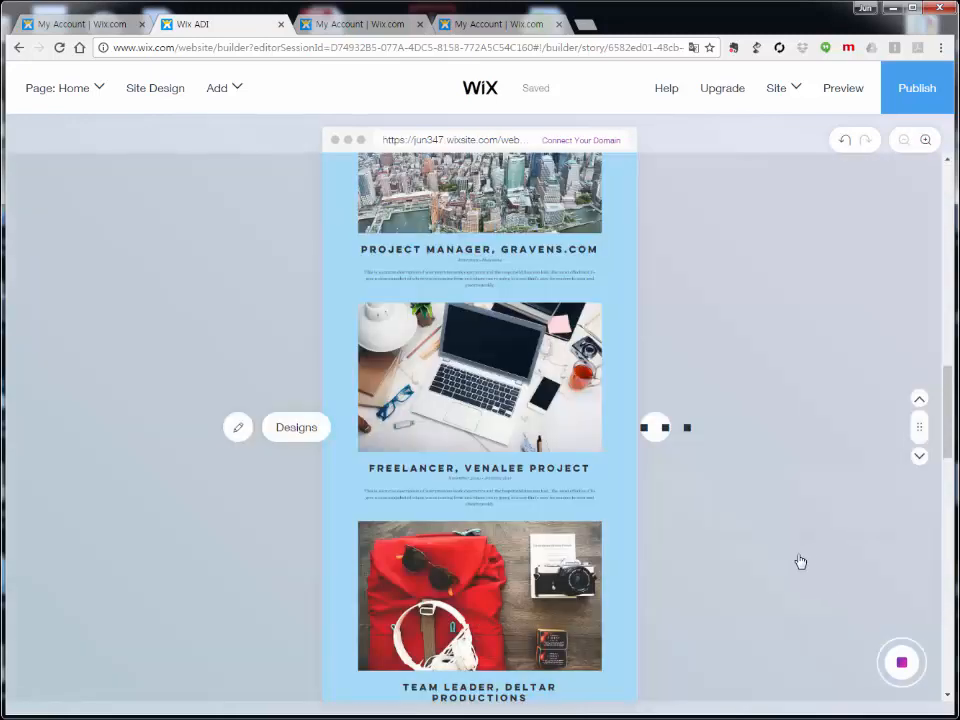
{"action": "left_click", "coordinate": [903, 664]}
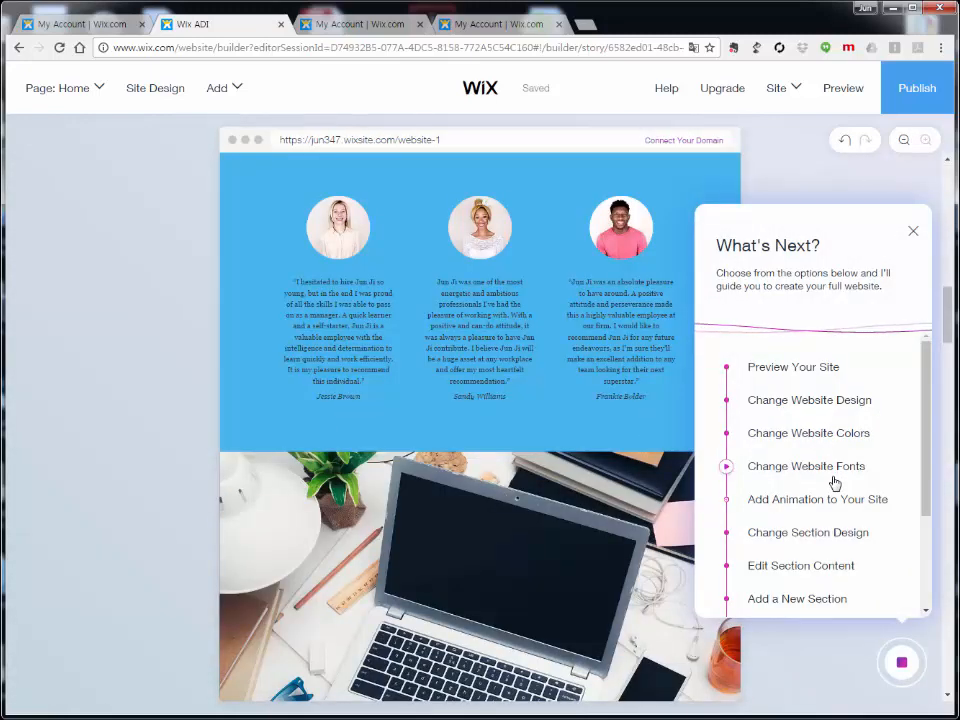
{"action": "scroll", "coordinate": [836, 484], "scroll_direction": "down", "scroll_amount": 3}
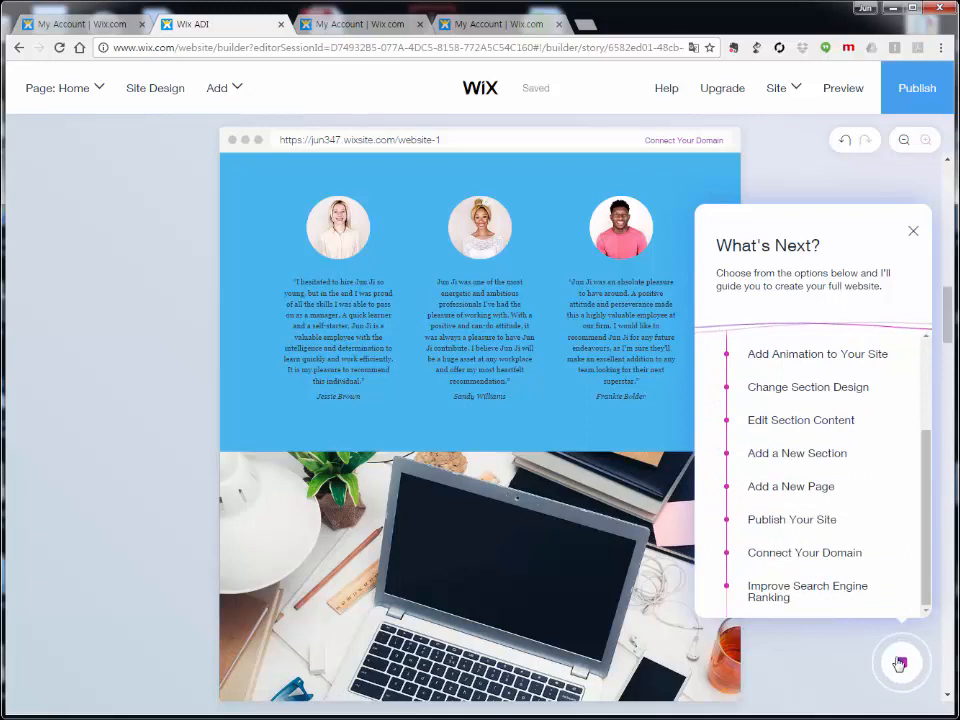
{"action": "left_click", "coordinate": [901, 661]}
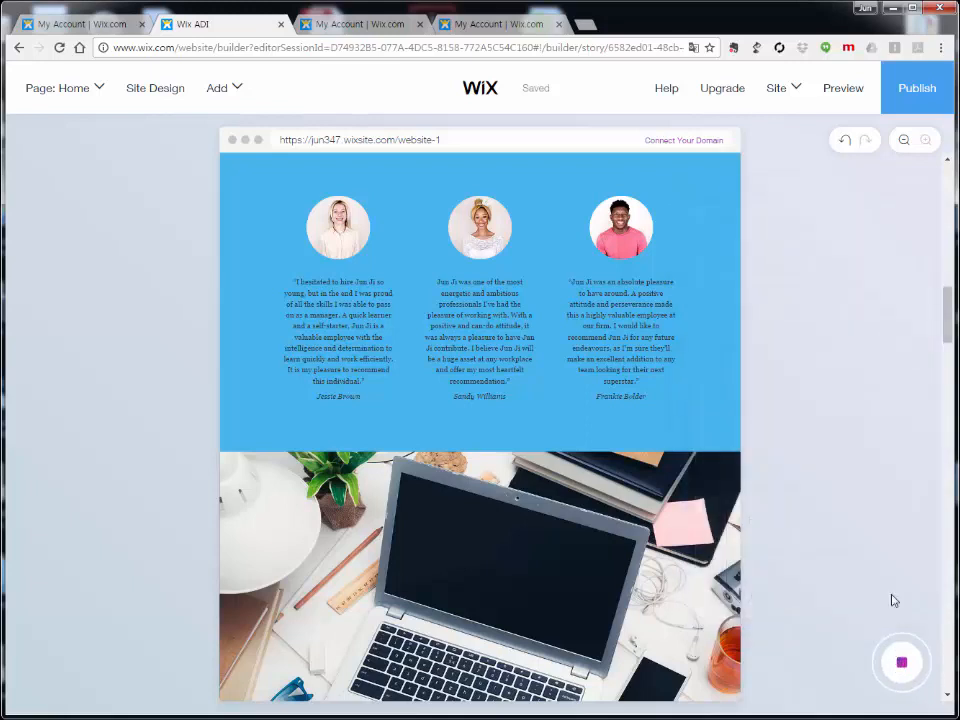
Step: Republish website-1, close the two extra My Account tabs, and start a blank browser tab
{"action": "left_click", "coordinate": [916, 92]}
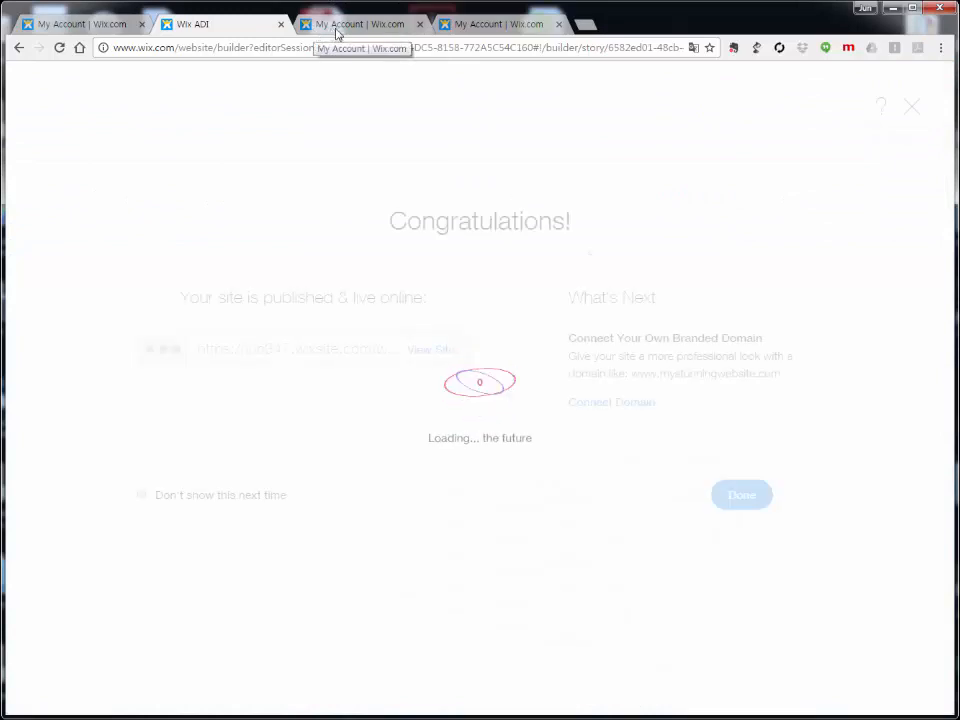
{"action": "left_click", "coordinate": [743, 503]}
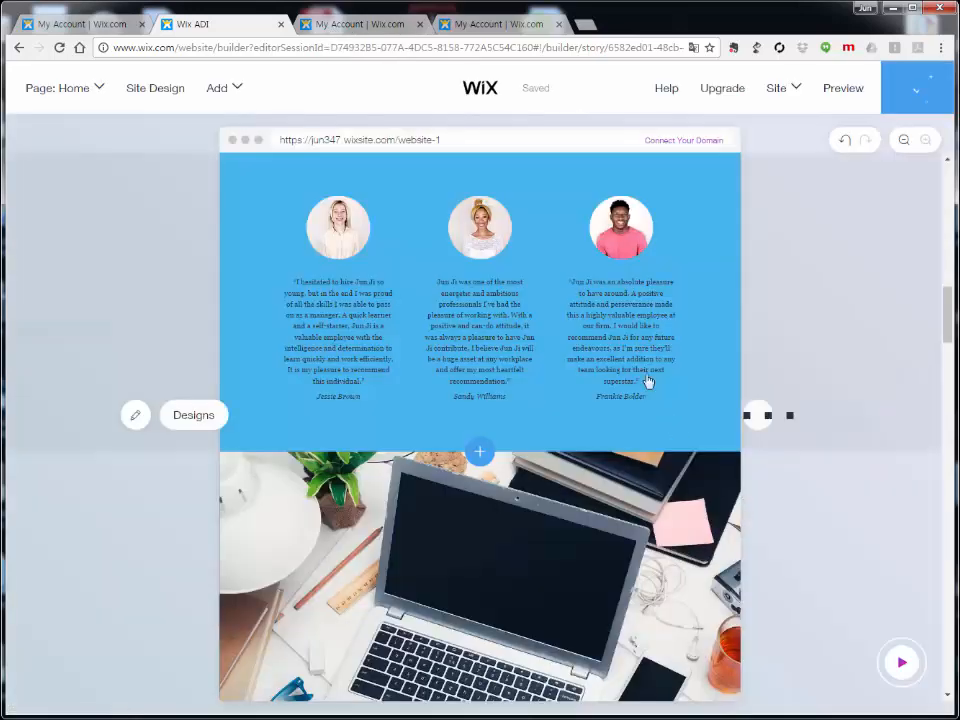
{"action": "left_click", "coordinate": [420, 24]}
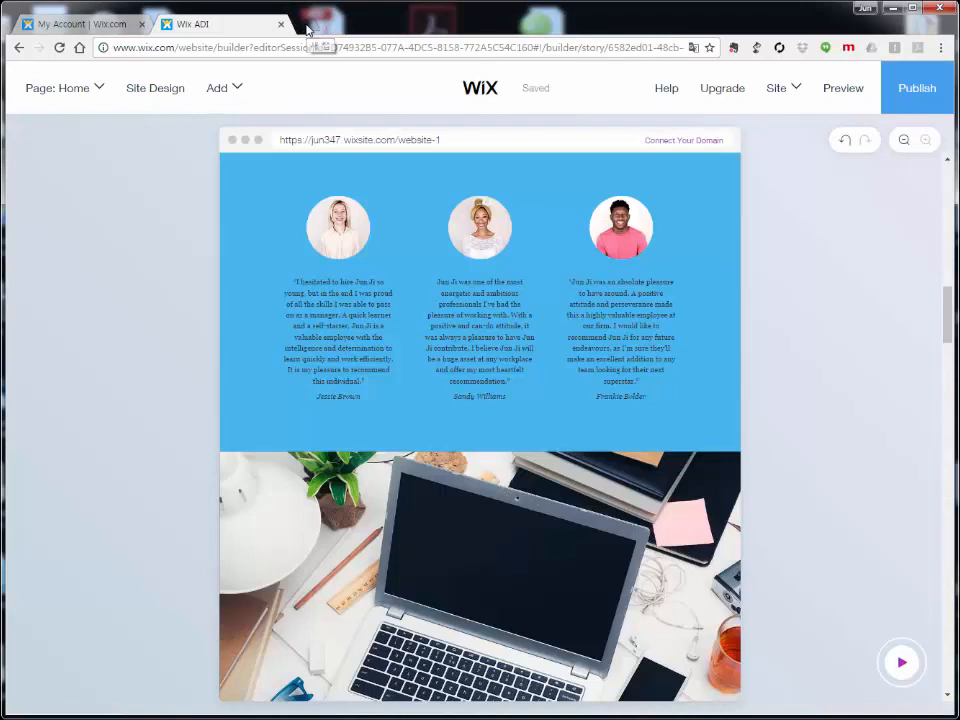
{"action": "left_click", "coordinate": [305, 26]}
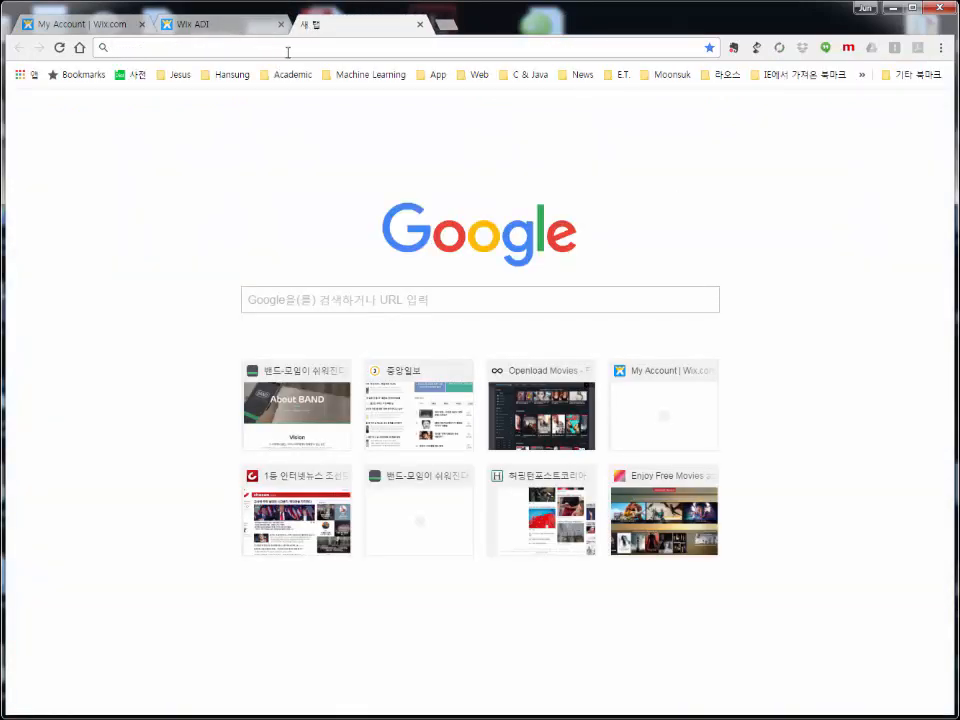
Step: Load the live site at jun347.wixsite.com/website-1 in the new tab
{"action": "type", "text": "jun"}
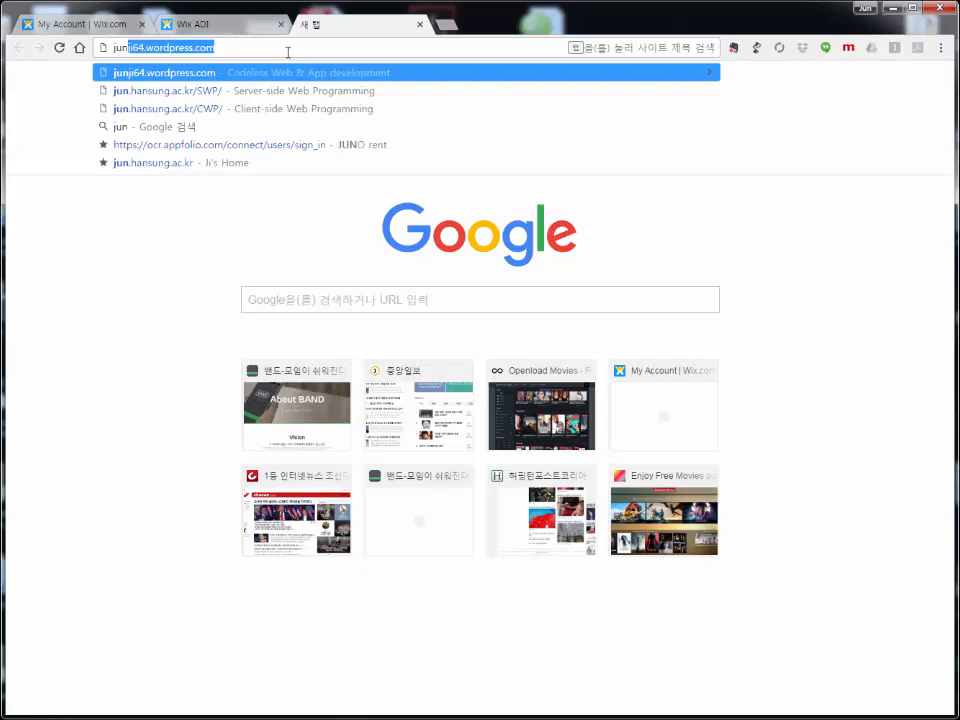
{"action": "type", "text": "3"}
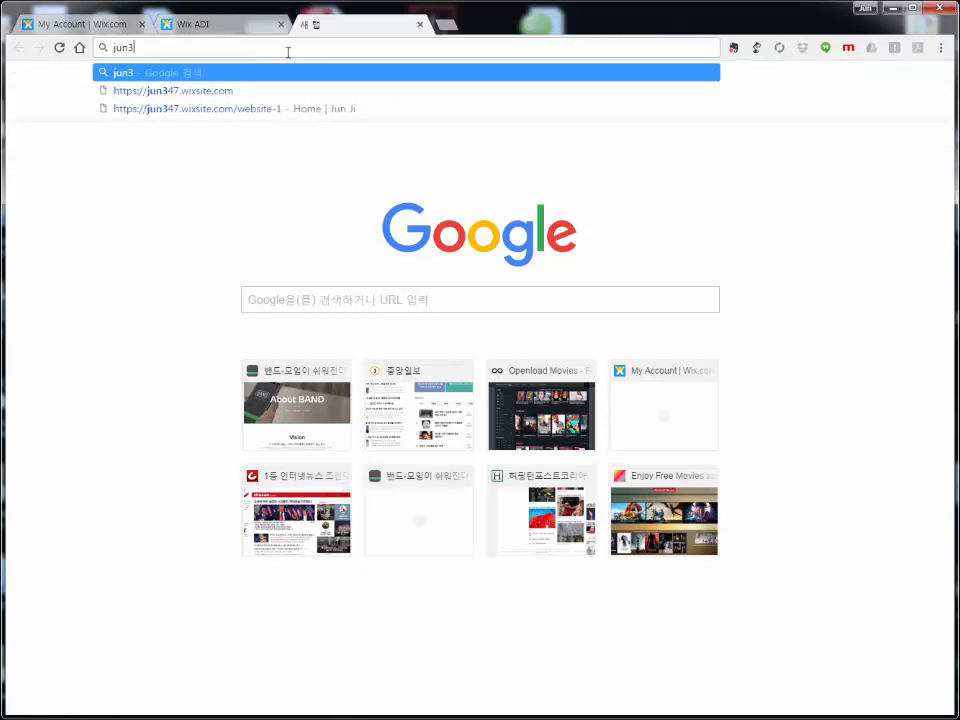
{"action": "left_click", "coordinate": [198, 90]}
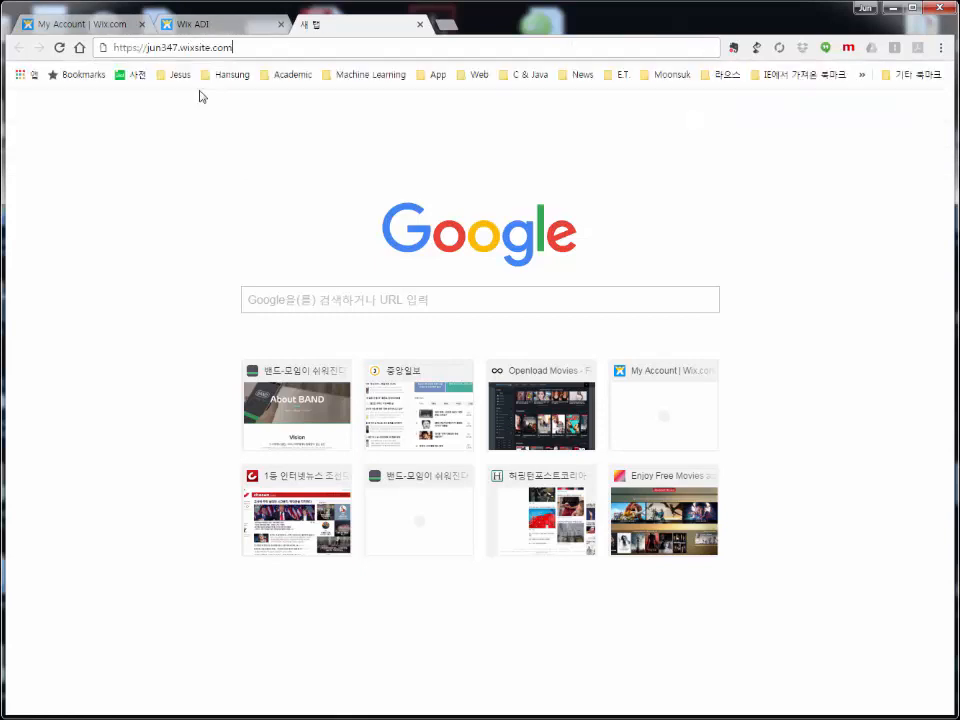
{"action": "left_click", "coordinate": [303, 47]}
{"action": "type", "text": "/web"}
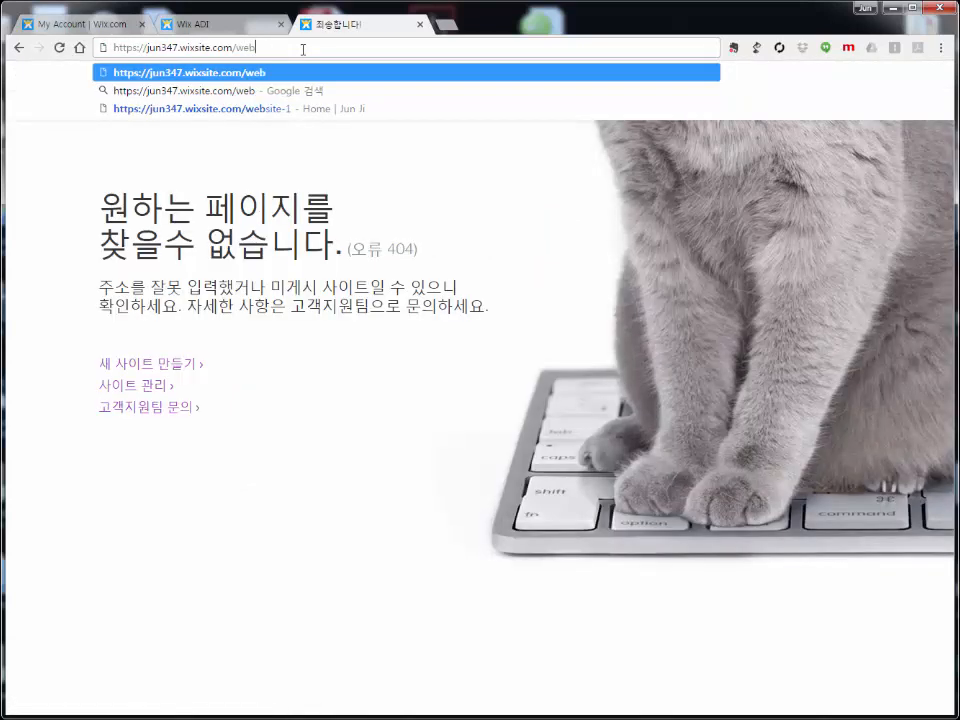
{"action": "type", "text": "site-1"}
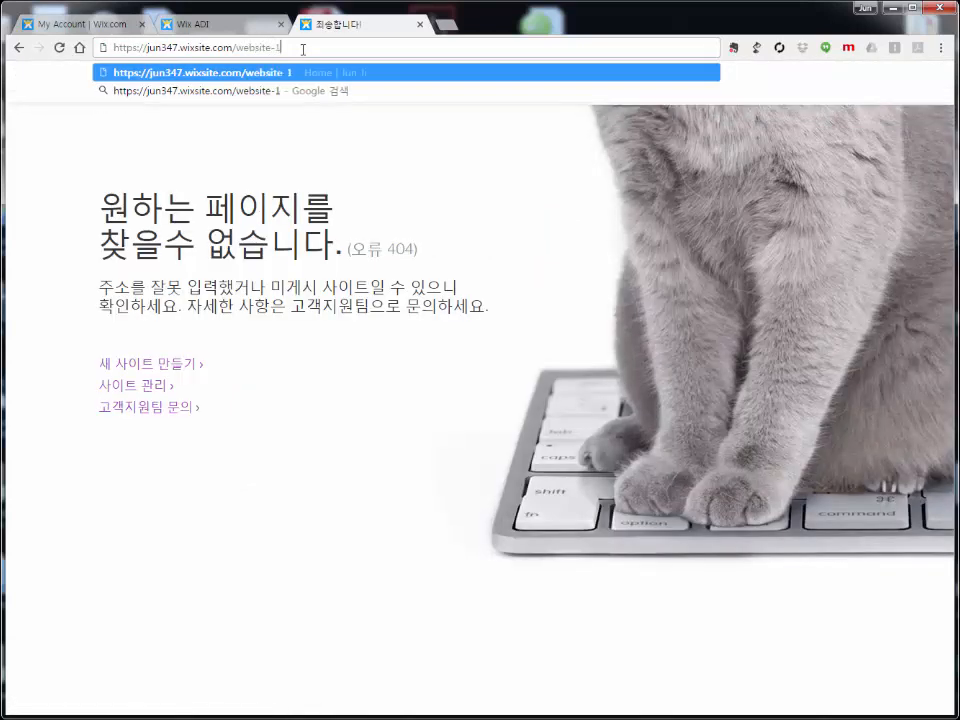
{"action": "key", "text": "Return"}
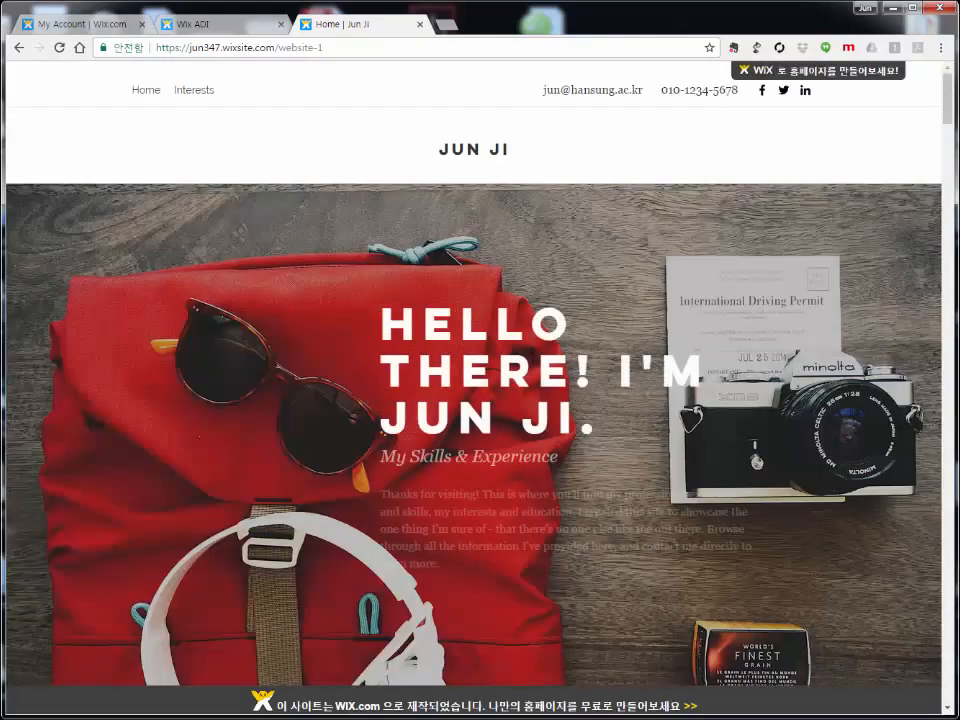
Step: Scroll down the live page to the References section with its three testimonials
{"action": "scroll", "coordinate": [540, 360], "scroll_direction": "down", "scroll_amount": 3}
{"action": "scroll", "coordinate": [540, 360], "scroll_direction": "down", "scroll_amount": 5}
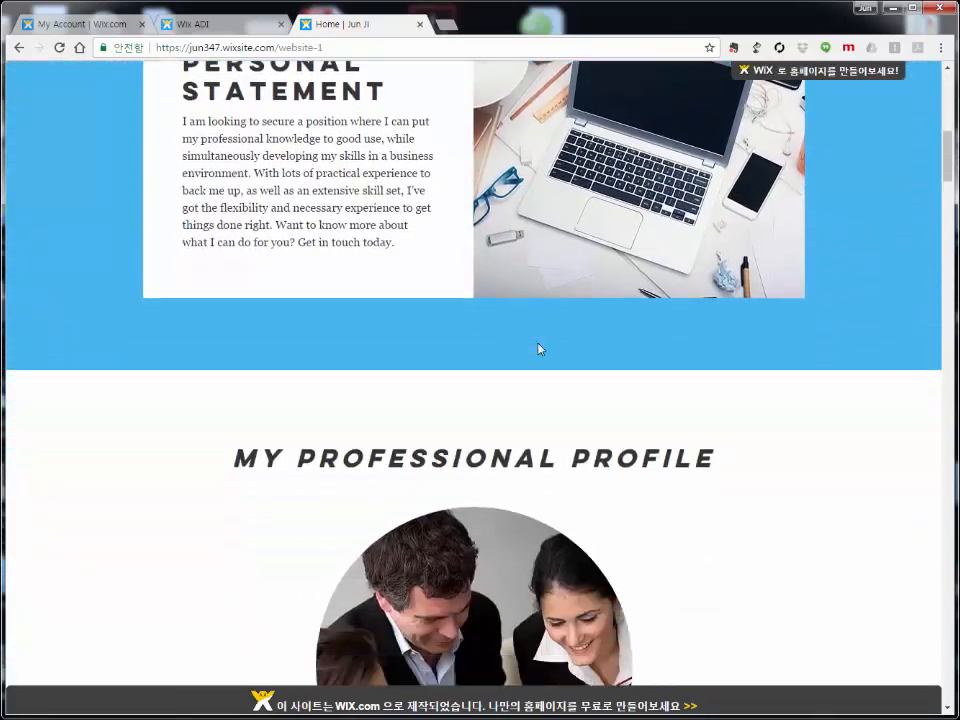
{"action": "scroll", "coordinate": [538, 349], "scroll_direction": "down", "scroll_amount": 9}
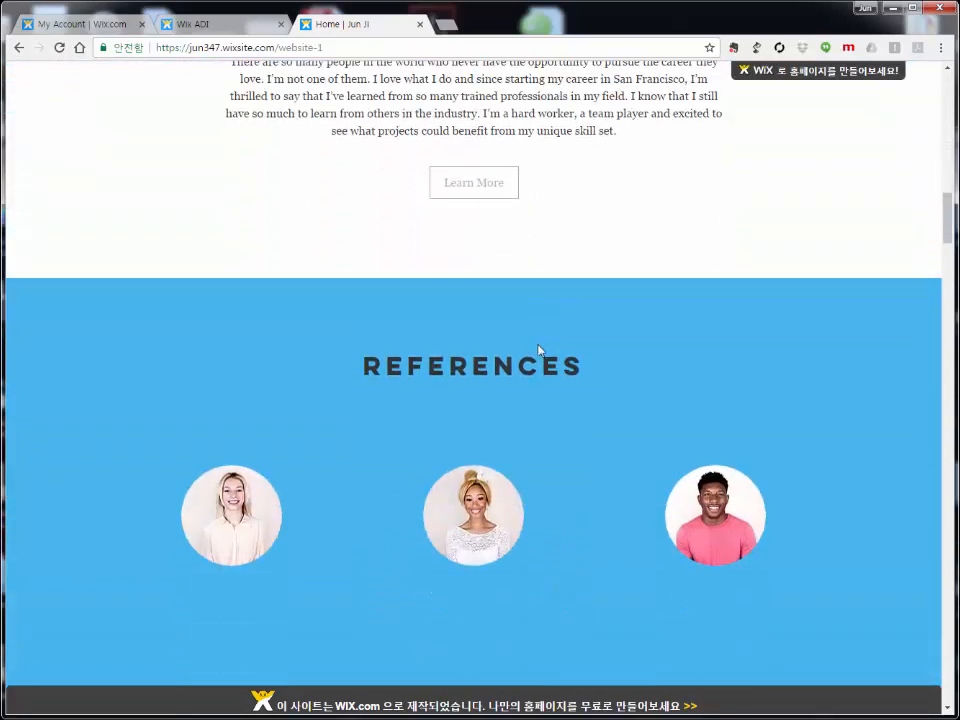
{"action": "scroll", "coordinate": [538, 349], "scroll_direction": "down", "scroll_amount": 2}
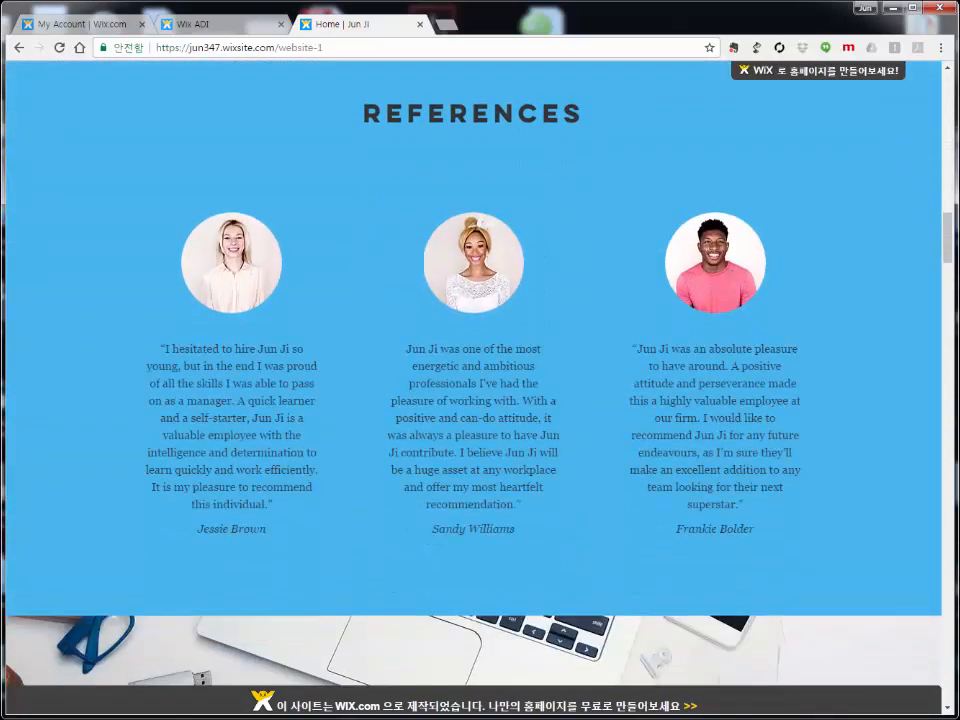